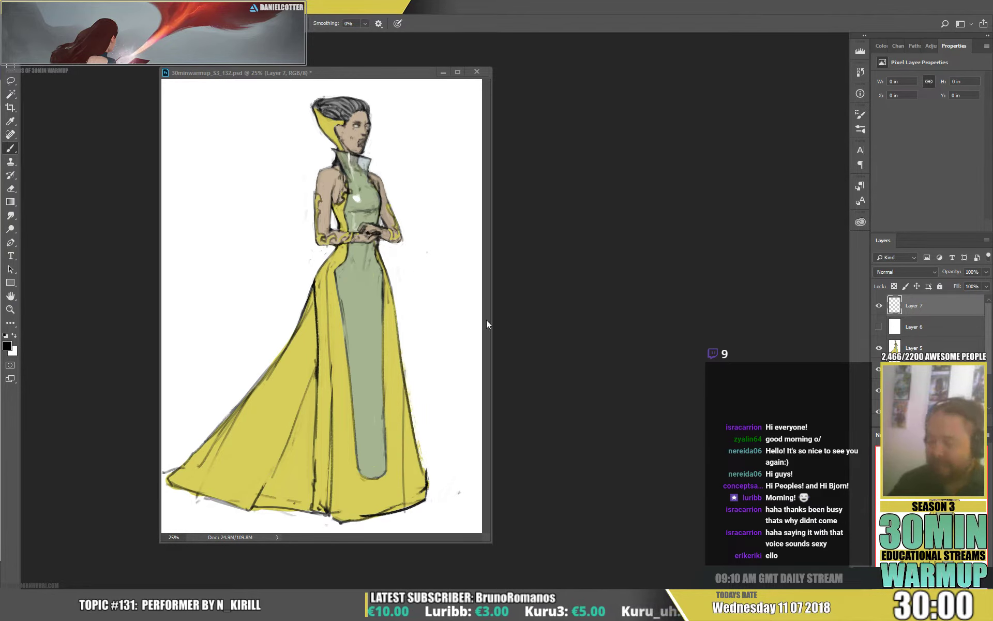
pyautogui.moveTo(320, 265)
pyautogui.mouseDown()
pyautogui.moveTo(300, 322)
pyautogui.moveTo(315, 289)
pyautogui.moveTo(312, 380)
pyautogui.mouseUp()
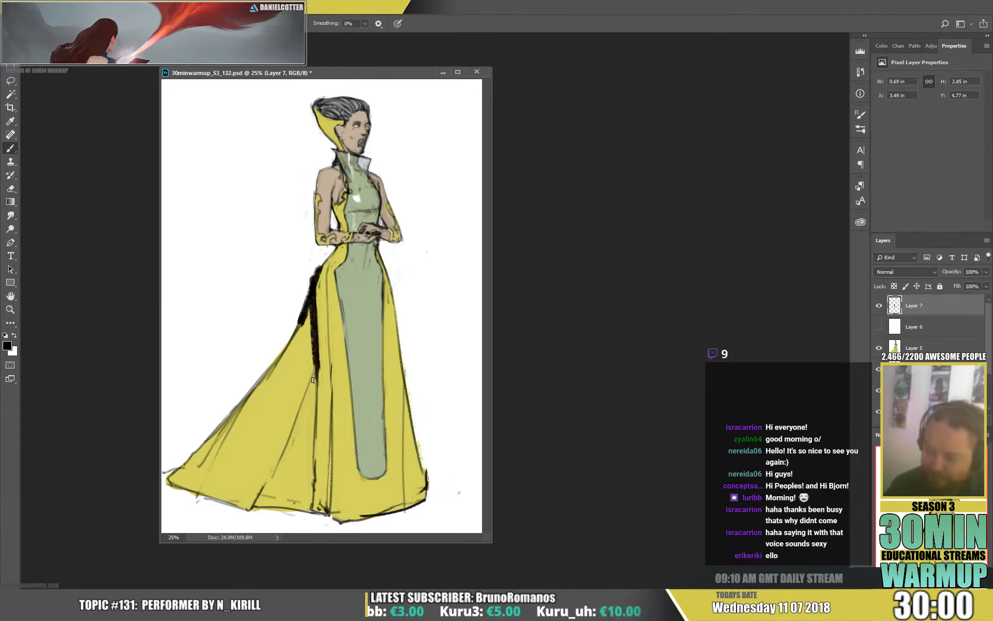
pyautogui.hotkey('ctrl', 'alt', 'z')
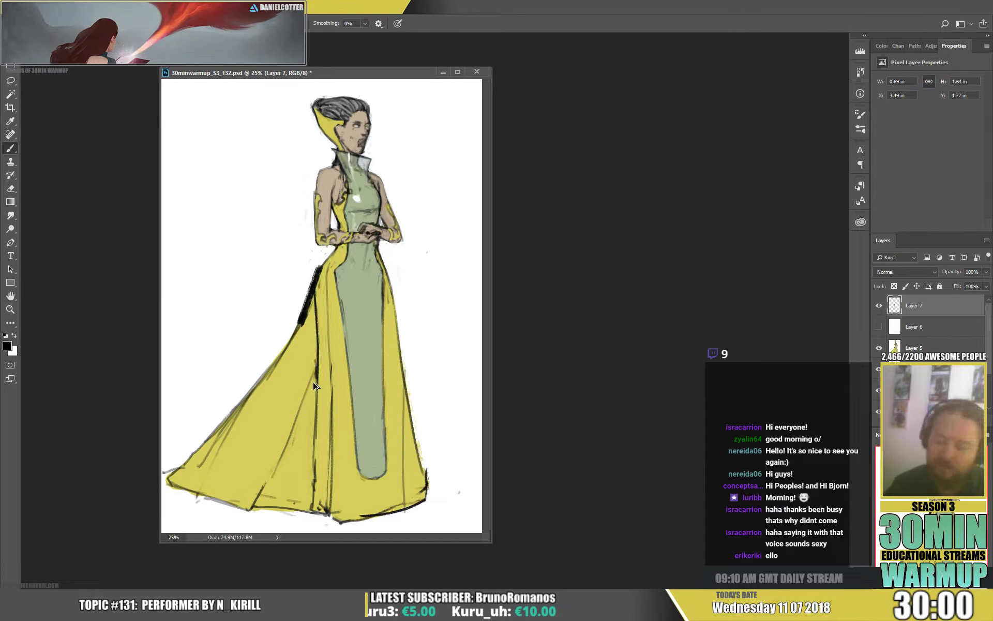
pyautogui.hotkey('ctrl', 'alt', 'z')
pyautogui.moveTo(317, 284); pyautogui.dragTo(319, 519)
pyautogui.moveTo(325, 261); pyautogui.dragTo(331, 510)
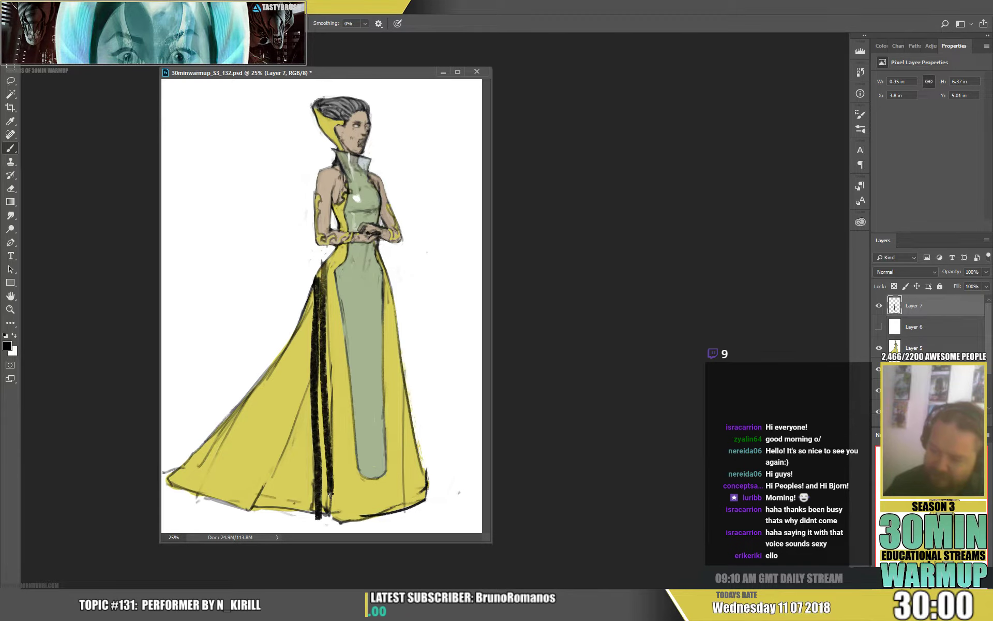
pyautogui.hotkey('ctrl', 'alt', 'z')
pyautogui.hotkey('ctrl', 'alt', 'z')
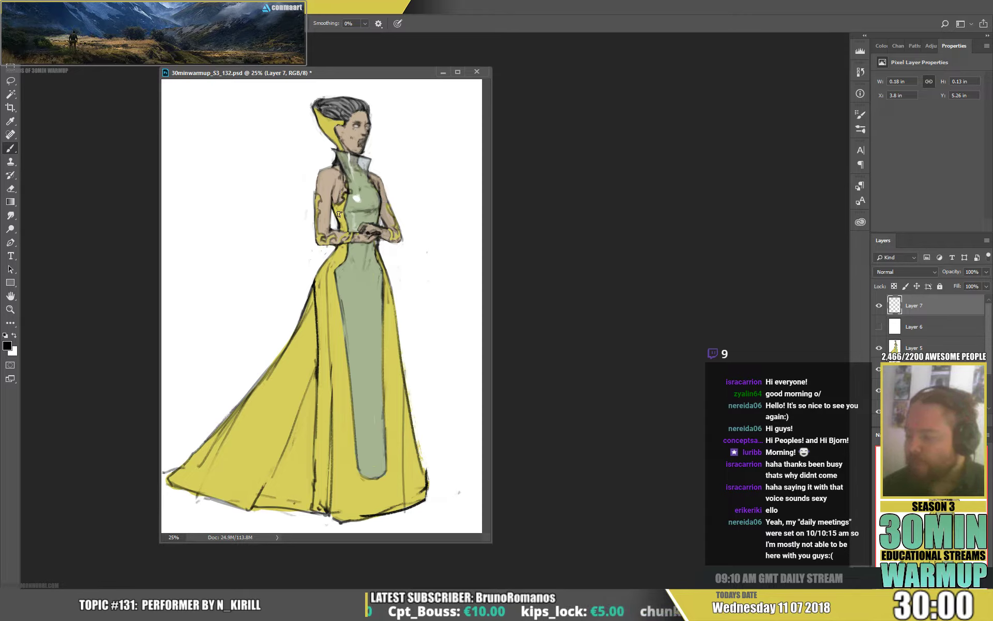
pyautogui.moveTo(342, 205)
pyautogui.mouseDown()
pyautogui.moveTo(354, 179)
pyautogui.moveTo(338, 166)
pyautogui.moveTo(374, 193)
pyautogui.mouseUp()
pyautogui.hotkey('ctrl', 'z')
pyautogui.hotkey('ctrl', 'z')
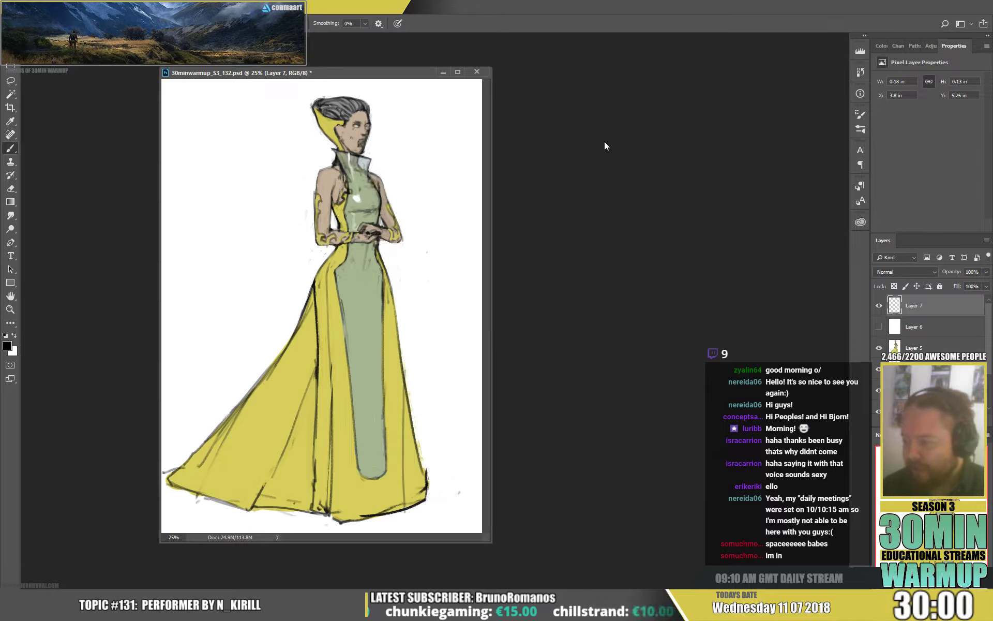
pyautogui.moveTo(343, 122); pyautogui.dragTo(339, 123)
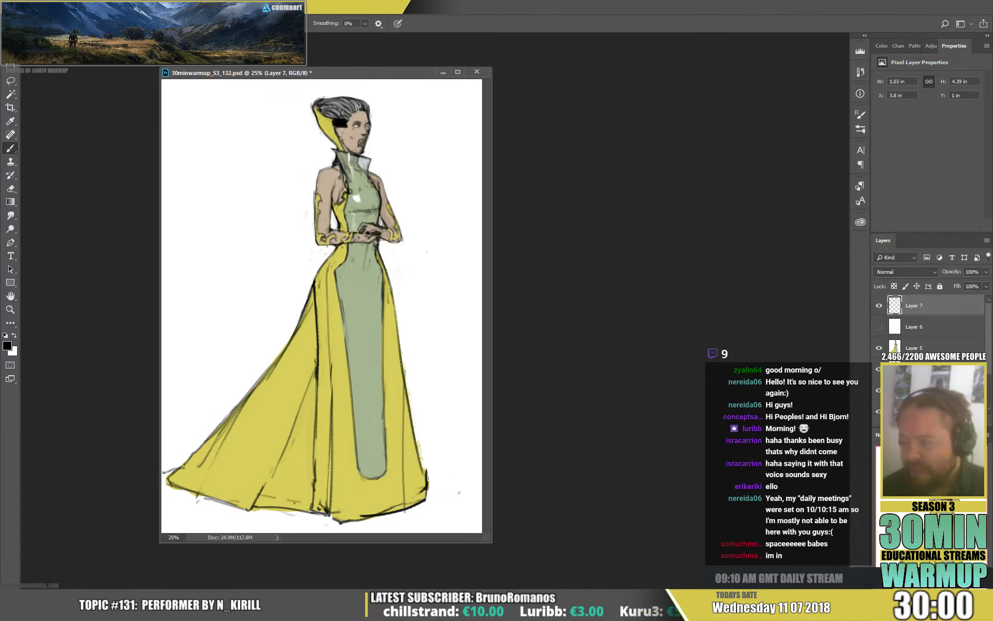
pyautogui.hotkey('ctrl', 'z')
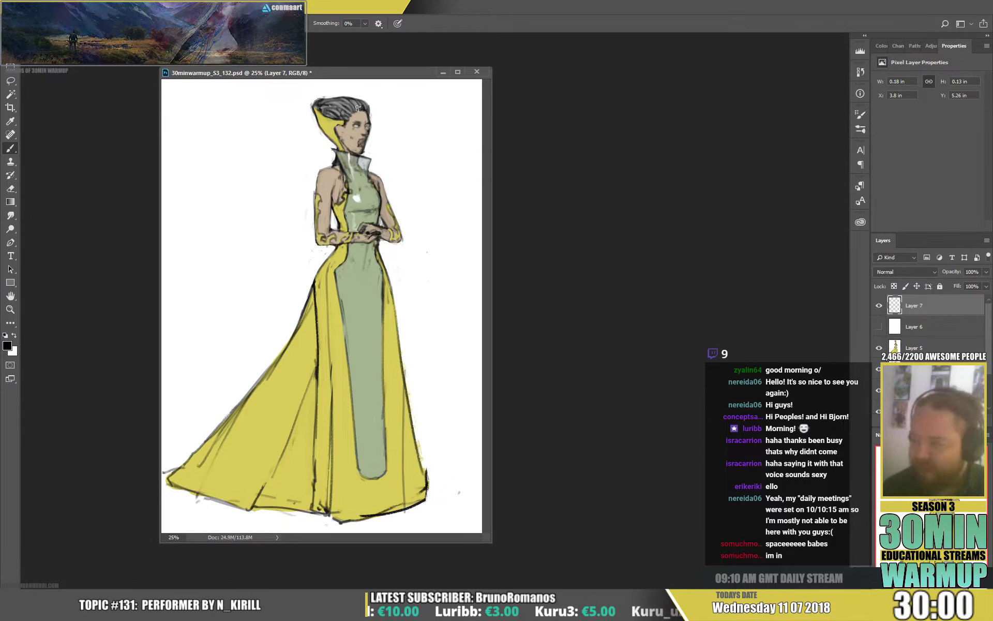
pyautogui.moveTo(335, 117)
pyautogui.mouseDown()
pyautogui.moveTo(344, 124)
pyautogui.moveTo(365, 106)
pyautogui.mouseUp()
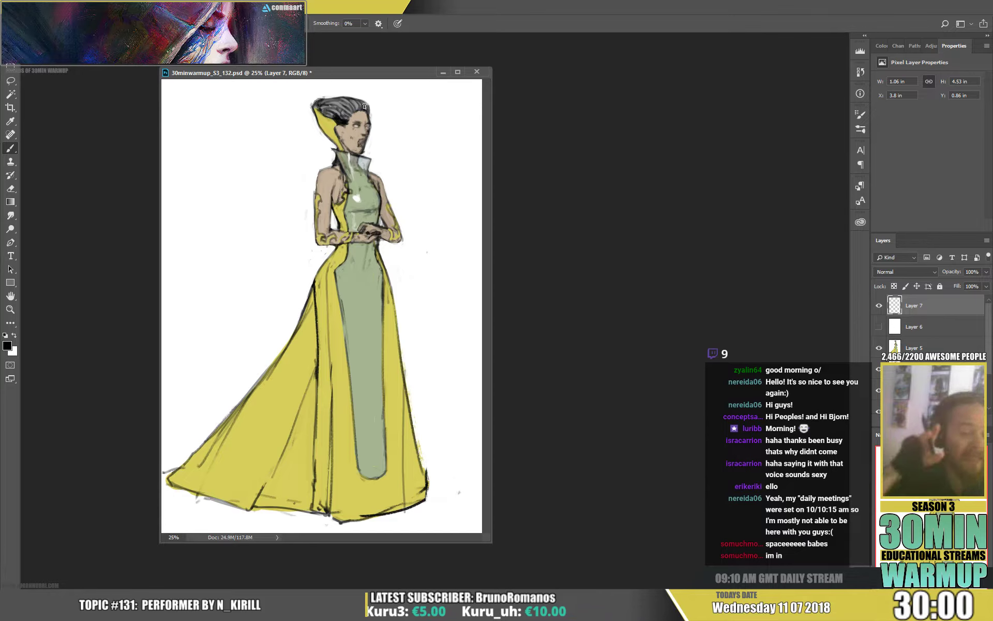
pyautogui.hotkey('ctrl', 'z')
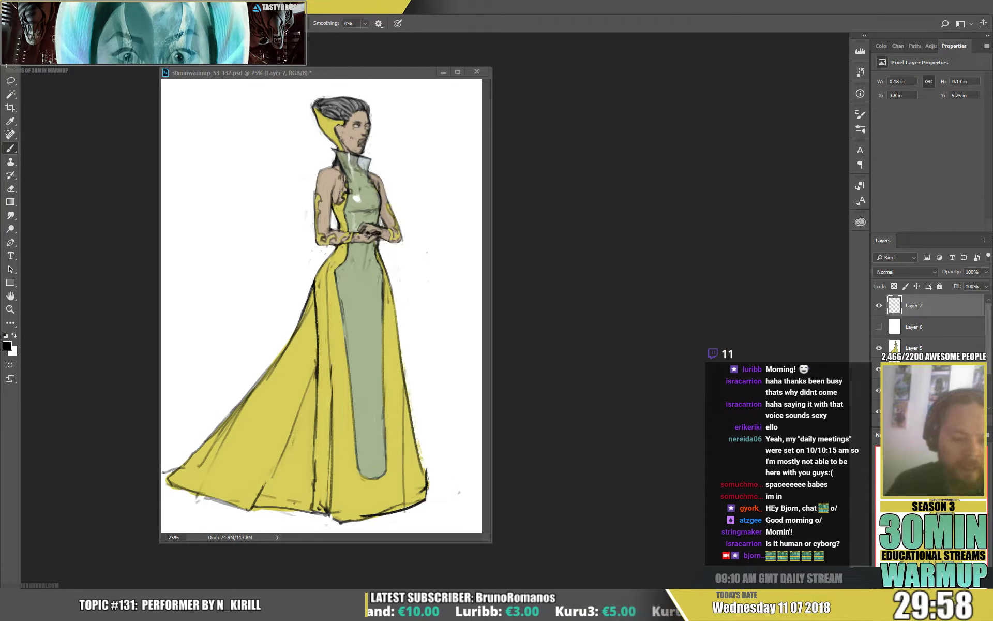
# Show Layer 6 to fade the coloured sketch, and set the sketcher brush to 10 px with 100% hardness.
pyautogui.click(878, 326)
pyautogui.click(929, 318)
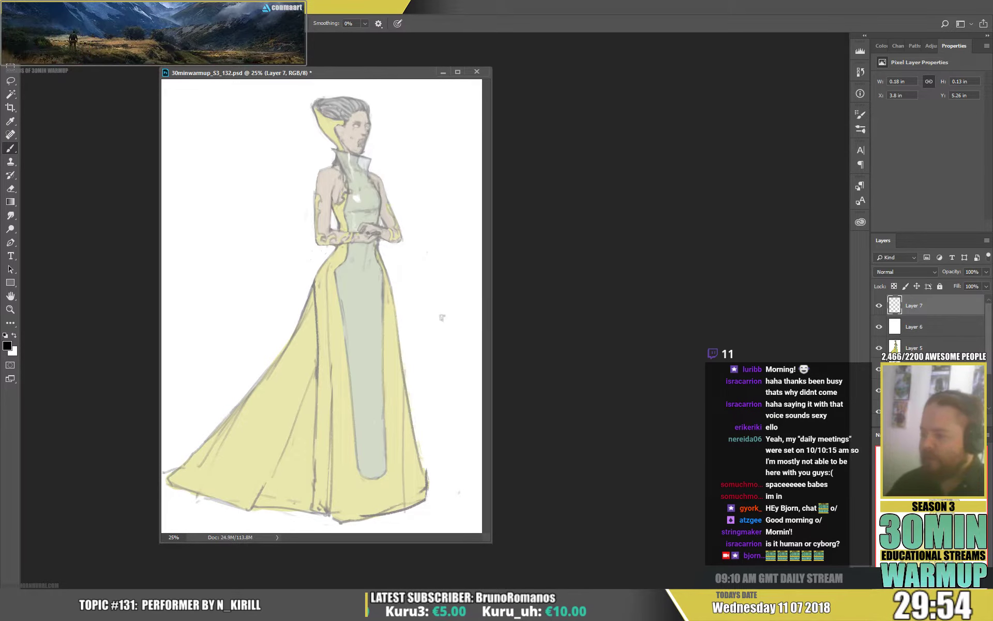
pyautogui.rightClick(345, 244)
pyautogui.click(448, 369)
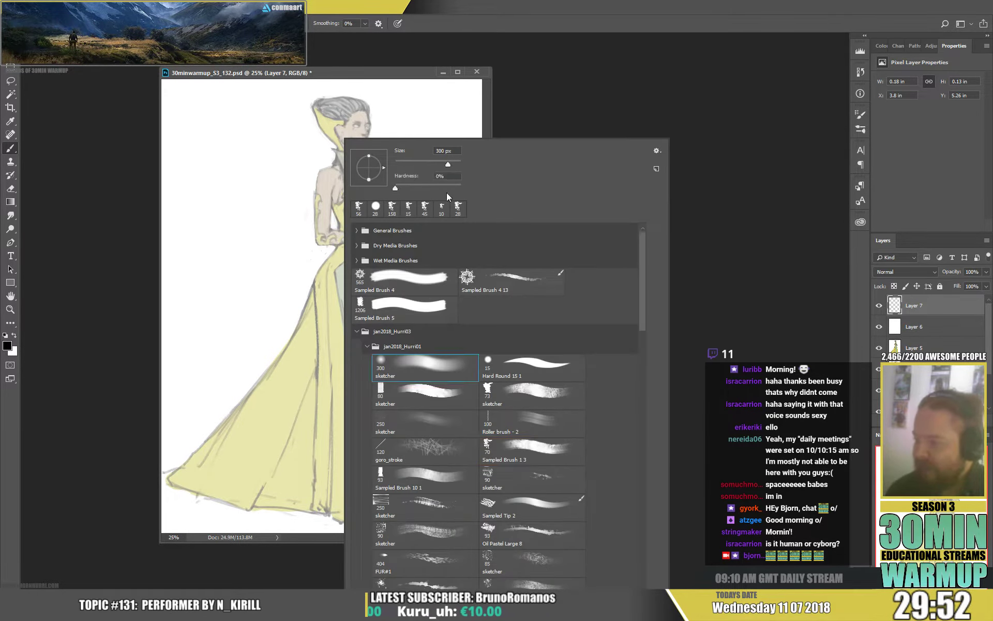
pyautogui.moveTo(395, 187); pyautogui.dragTo(398, 164)
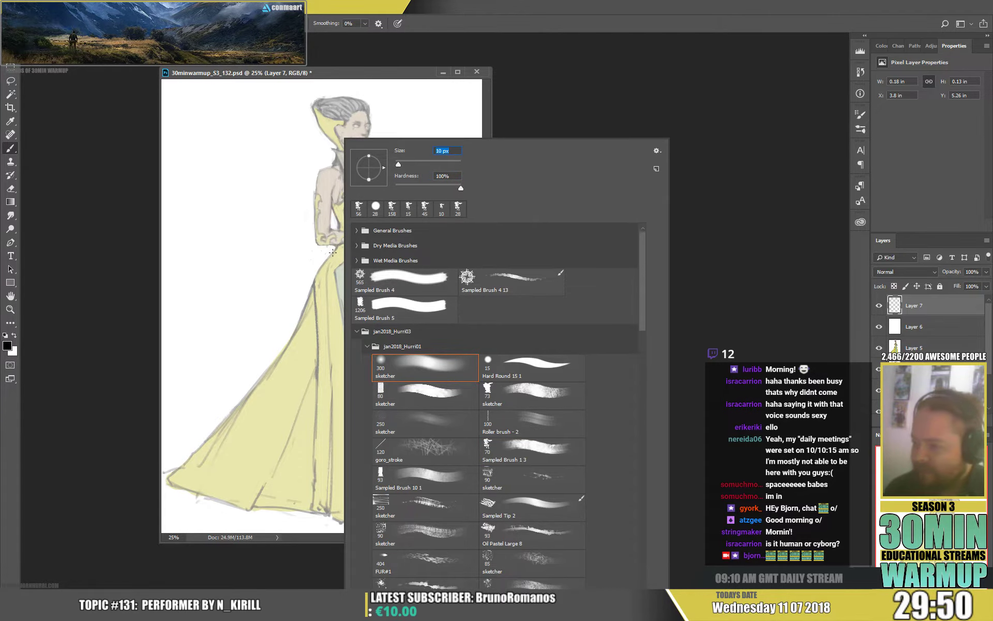
pyautogui.click(333, 252)
pyautogui.moveTo(319, 272); pyautogui.dragTo(331, 256)
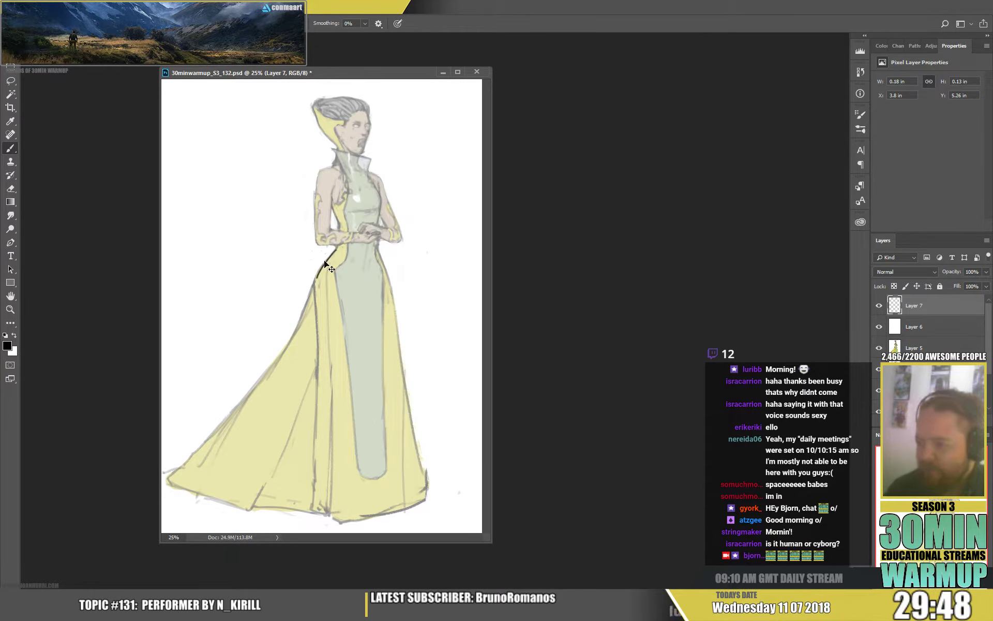
pyautogui.hotkey('ctrl', 'z')
# In full-screen view, ink the outer outline of the figure's near arm and the scrolled gauntlet edge around the elbow on Layer 7.
pyautogui.press('f')
pyautogui.hotkey('ctrl', '0')
pyautogui.hotkey('ctrl', '+')
pyautogui.hotkey('ctrl', 'f')
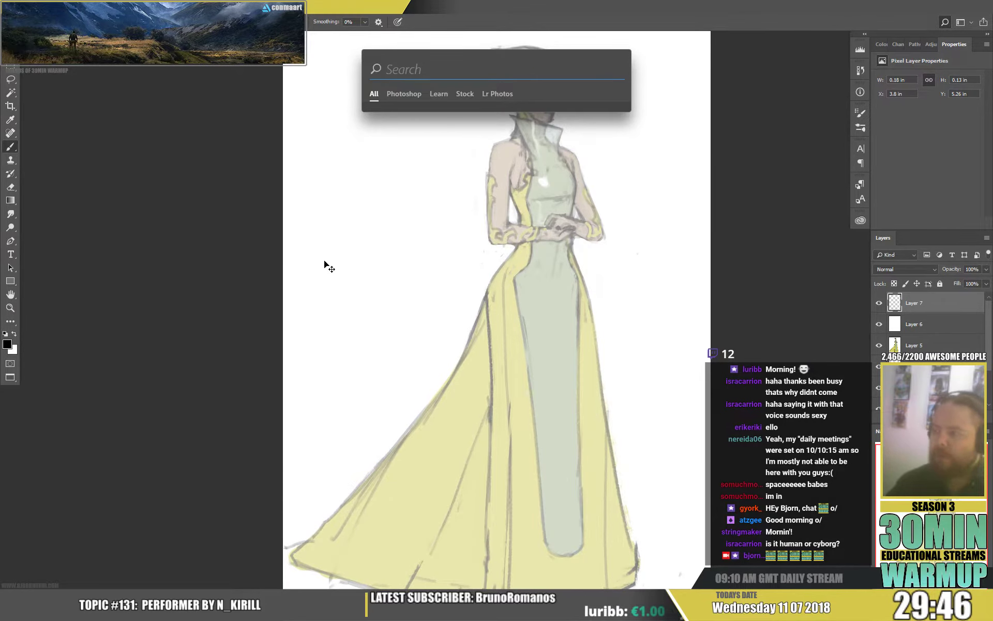
pyautogui.press('Escape')
pyautogui.hotkey('ctrl', '+')
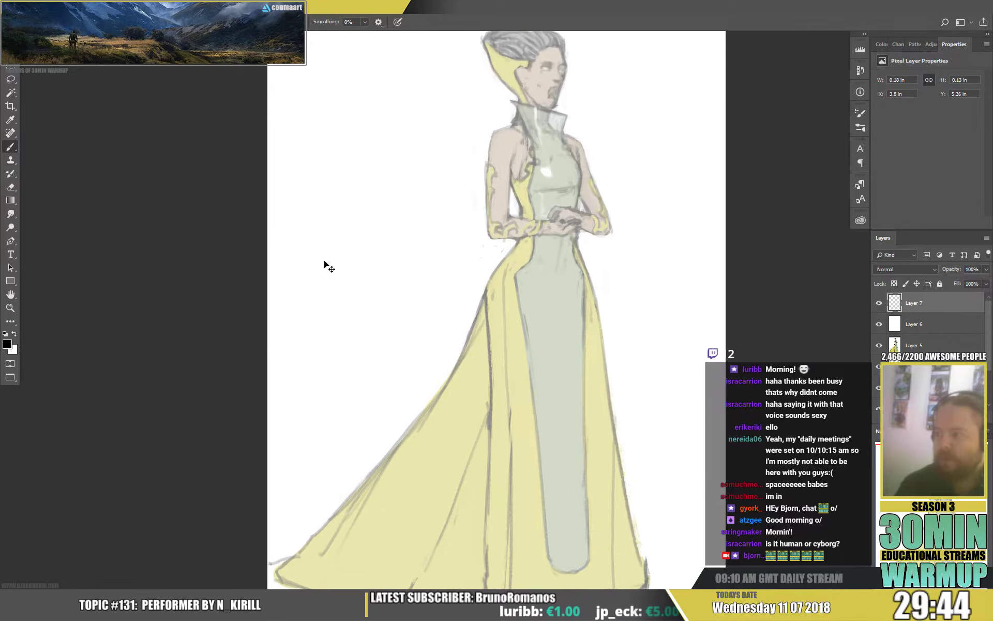
pyautogui.moveTo(579, 237); pyautogui.dragTo(460, 408)
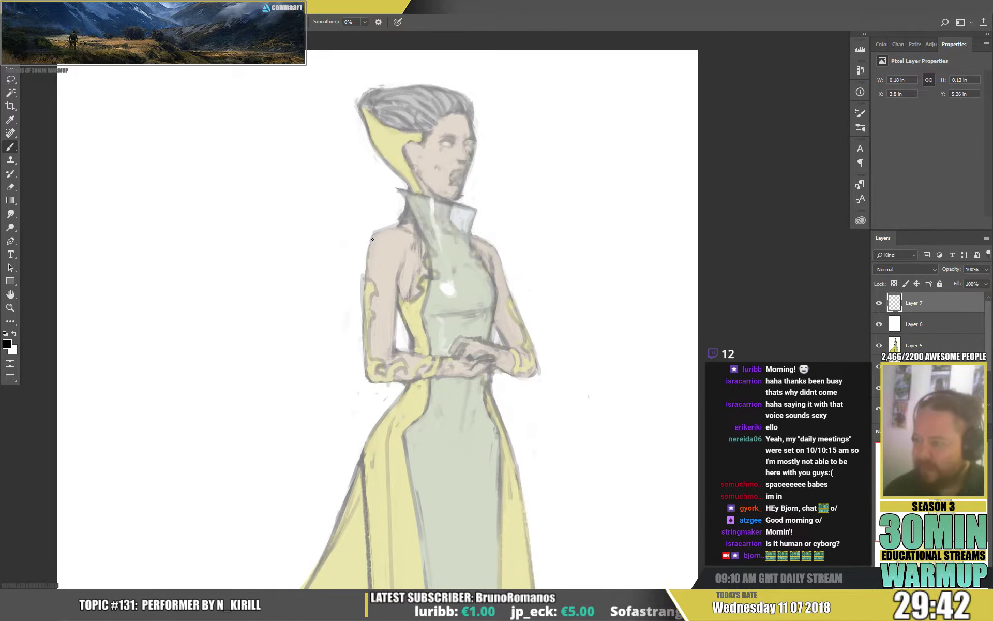
pyautogui.moveTo(372, 233)
pyautogui.mouseDown()
pyautogui.moveTo(366, 278)
pyautogui.moveTo(481, 210)
pyautogui.moveTo(462, 206)
pyautogui.moveTo(366, 235)
pyautogui.moveTo(371, 289)
pyautogui.mouseUp()
pyautogui.hotkey('ctrl', 'z')
pyautogui.moveTo(366, 193)
pyautogui.mouseDown()
pyautogui.moveTo(371, 293)
pyautogui.moveTo(398, 299)
pyautogui.moveTo(400, 285)
pyautogui.moveTo(379, 286)
pyautogui.moveTo(383, 274)
pyautogui.mouseUp()
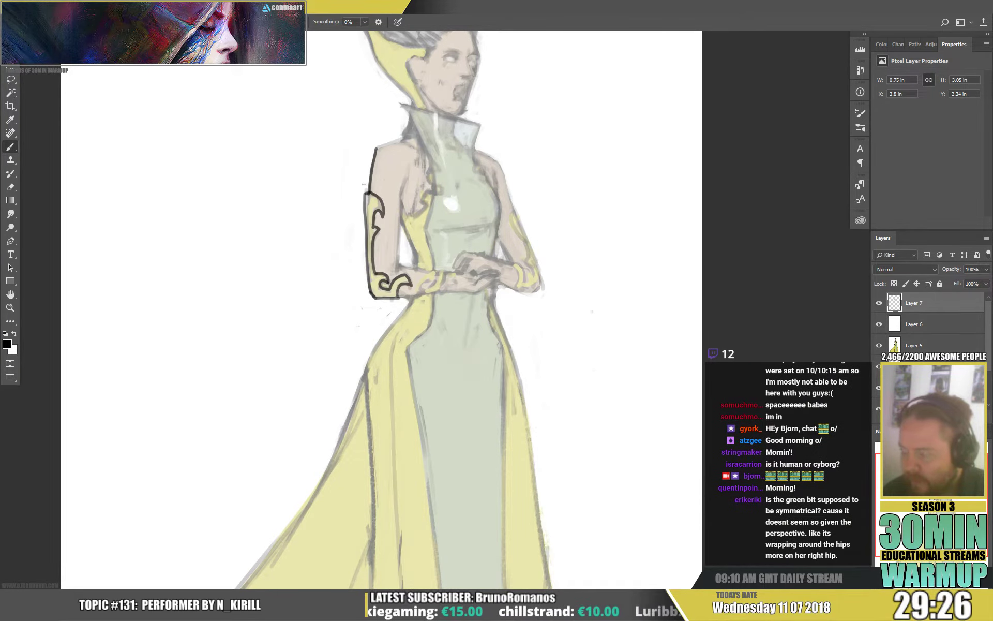
# Ink the near forearm with its scroll ornaments up to the wrist, the inner arm edge and the shoulder line.
pyautogui.moveTo(532, 234)
pyautogui.mouseDown()
pyautogui.moveTo(480, 266)
pyautogui.moveTo(446, 268)
pyautogui.moveTo(479, 247)
pyautogui.mouseUp()
pyautogui.hotkey('ctrl', '-')
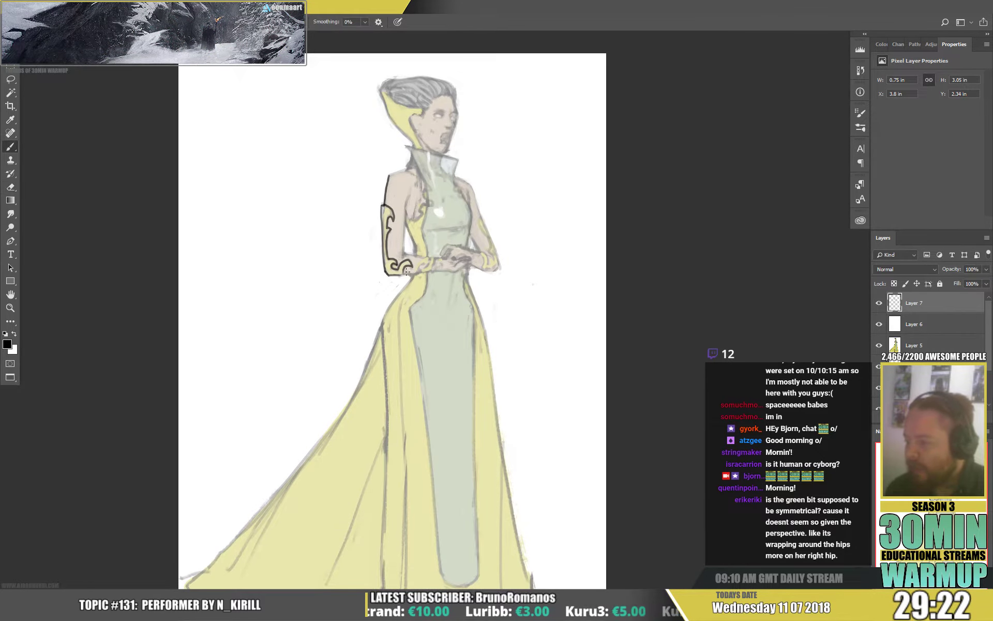
pyautogui.moveTo(421, 262)
pyautogui.mouseDown()
pyautogui.moveTo(428, 257)
pyautogui.moveTo(403, 276)
pyautogui.mouseUp()
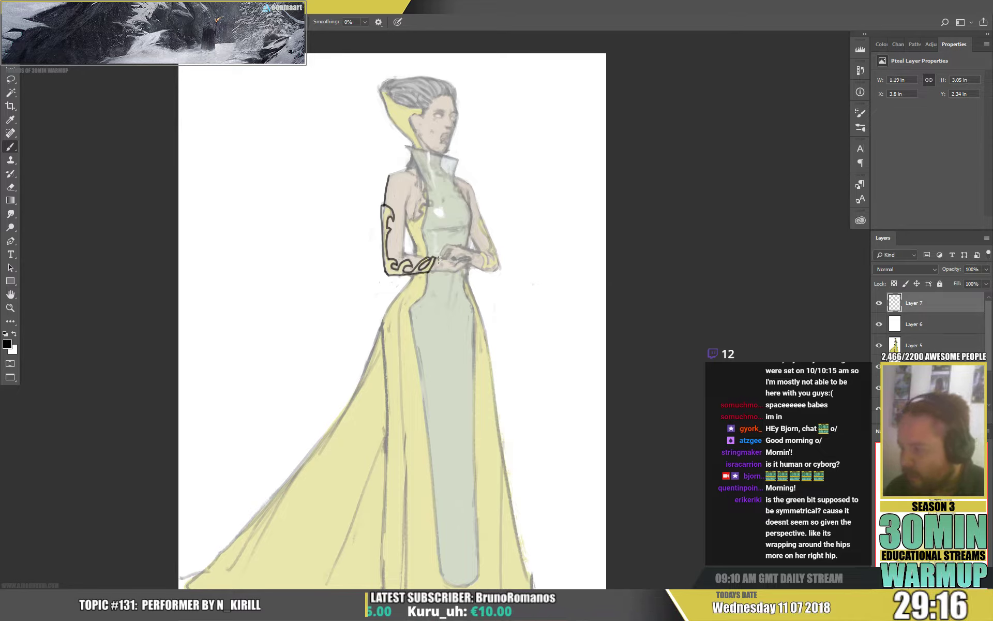
pyautogui.moveTo(442, 260); pyautogui.dragTo(439, 265)
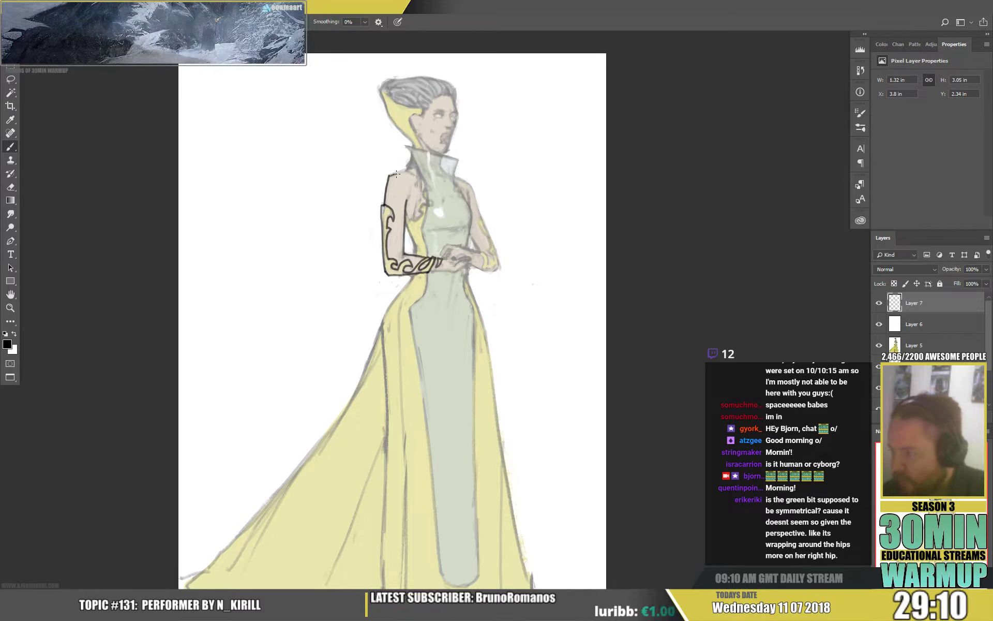
pyautogui.moveTo(389, 176); pyautogui.dragTo(402, 172)
# Ink the pointed high collar and both side edges of the green bodice down to the waist.
pyautogui.moveTo(557, 135); pyautogui.dragTo(523, 169)
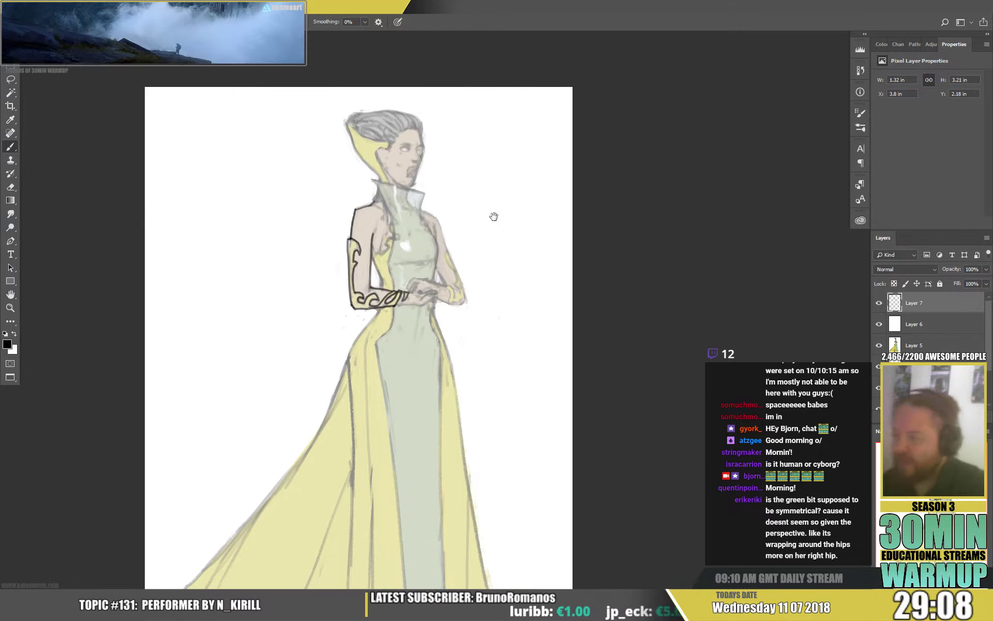
pyautogui.moveTo(392, 218)
pyautogui.mouseDown()
pyautogui.moveTo(362, 181)
pyautogui.moveTo(370, 170)
pyautogui.moveTo(363, 179)
pyautogui.moveTo(424, 192)
pyautogui.mouseUp()
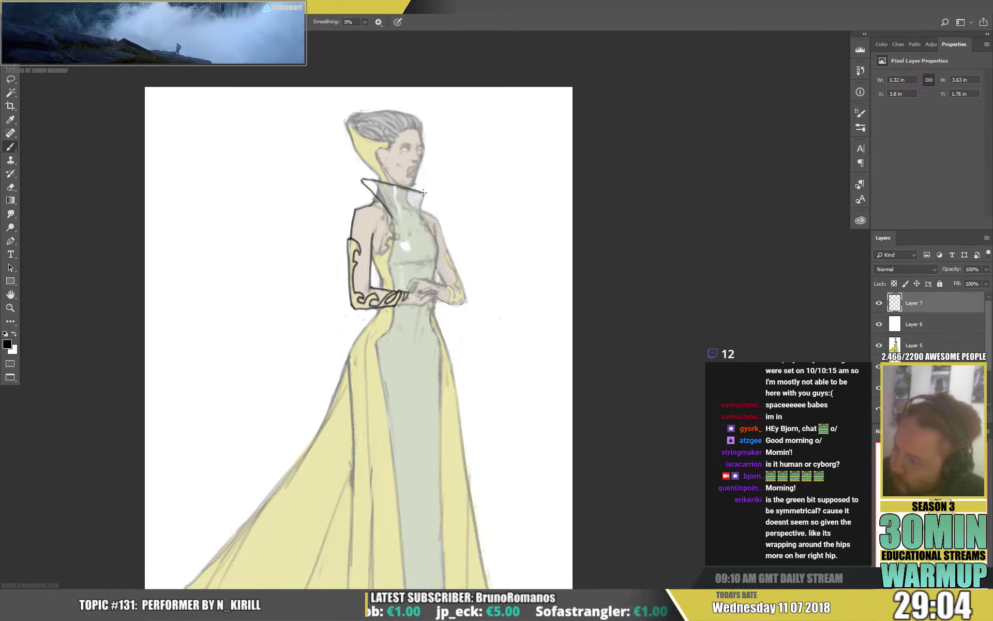
pyautogui.click(424, 194)
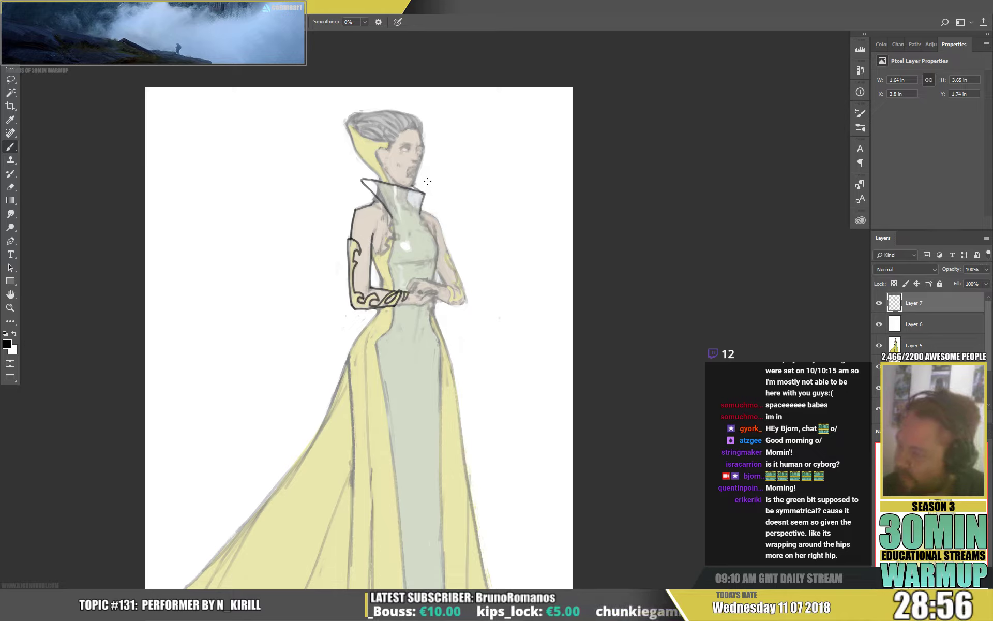
pyautogui.moveTo(423, 195); pyautogui.dragTo(434, 241)
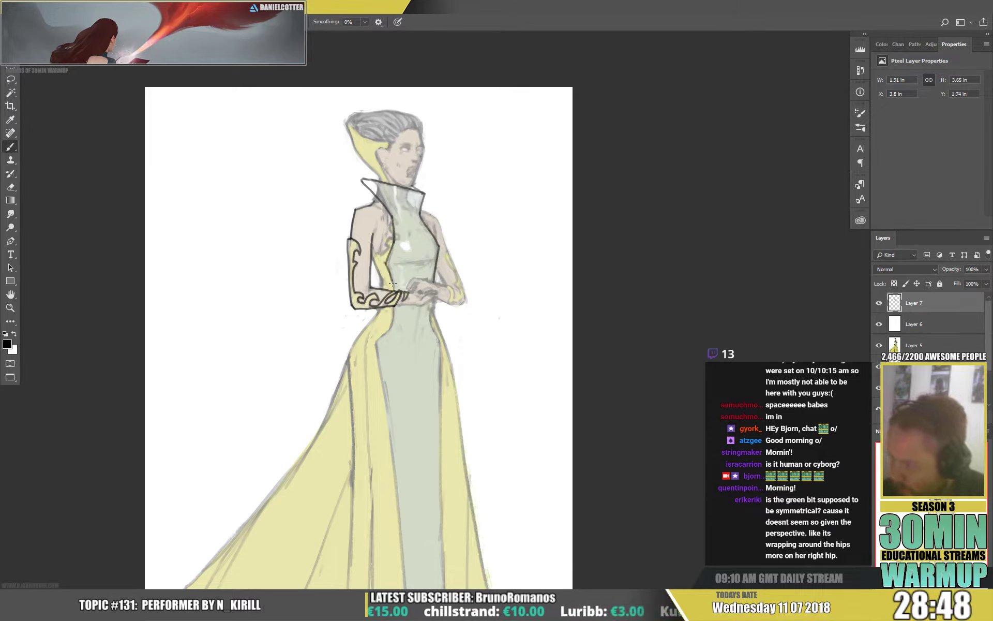
# Ink the clasped hands in front of the waist, including the individual fingers.
pyautogui.moveTo(573, 276); pyautogui.dragTo(583, 214)
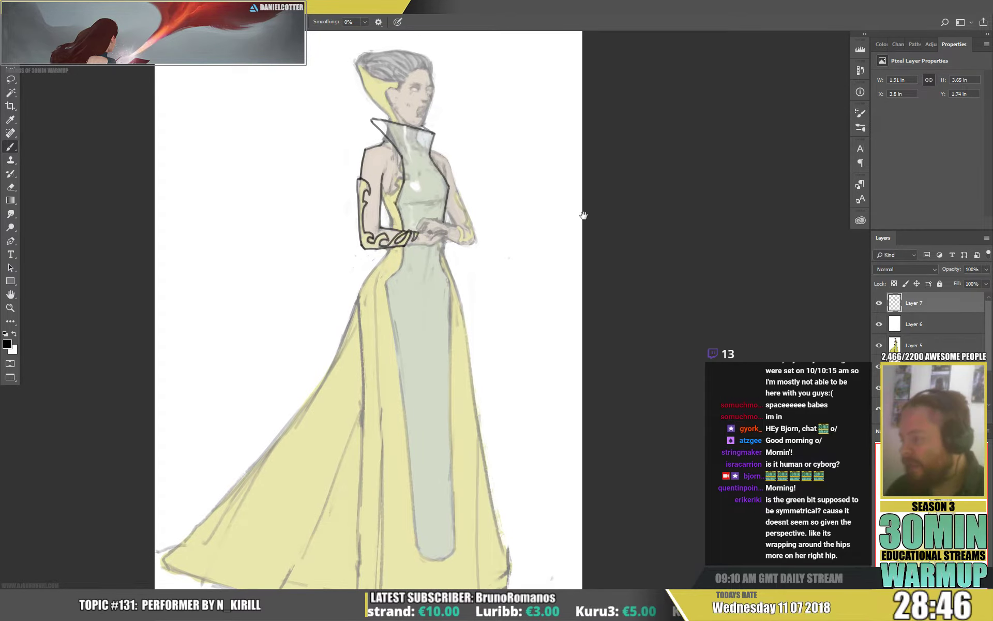
pyautogui.moveTo(524, 247); pyautogui.dragTo(519, 292)
pyautogui.moveTo(434, 266); pyautogui.dragTo(417, 263)
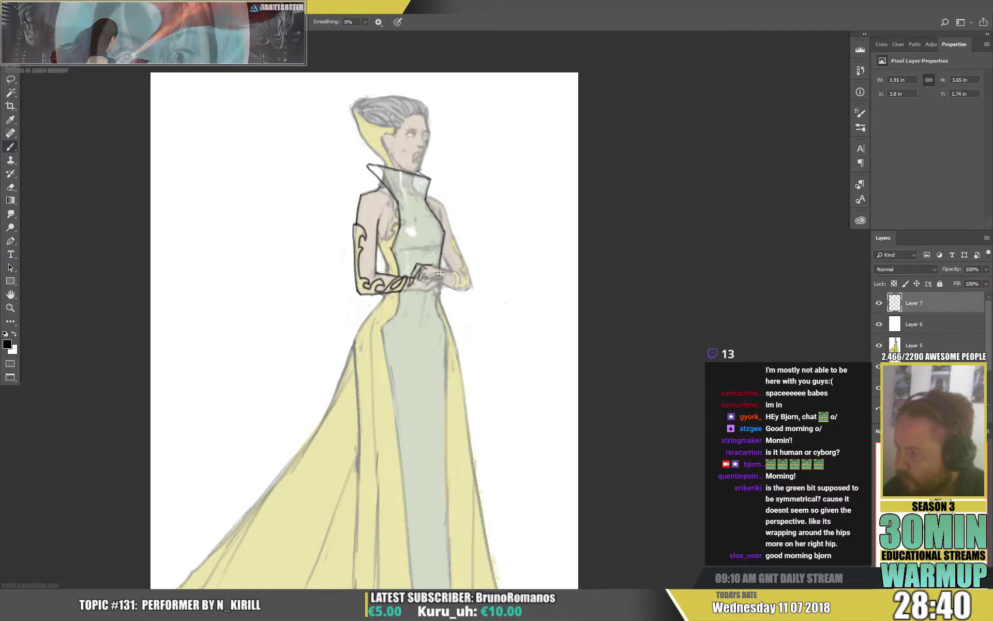
pyautogui.moveTo(425, 270); pyautogui.dragTo(421, 283)
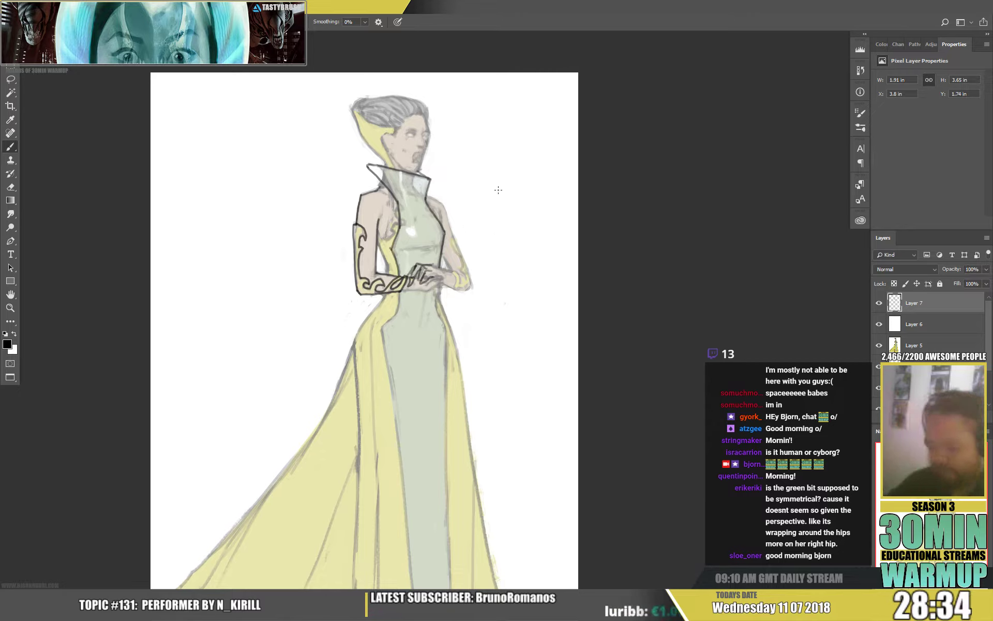
pyautogui.moveTo(427, 283)
pyautogui.mouseDown()
pyautogui.moveTo(446, 279)
pyautogui.moveTo(400, 292)
pyautogui.mouseUp()
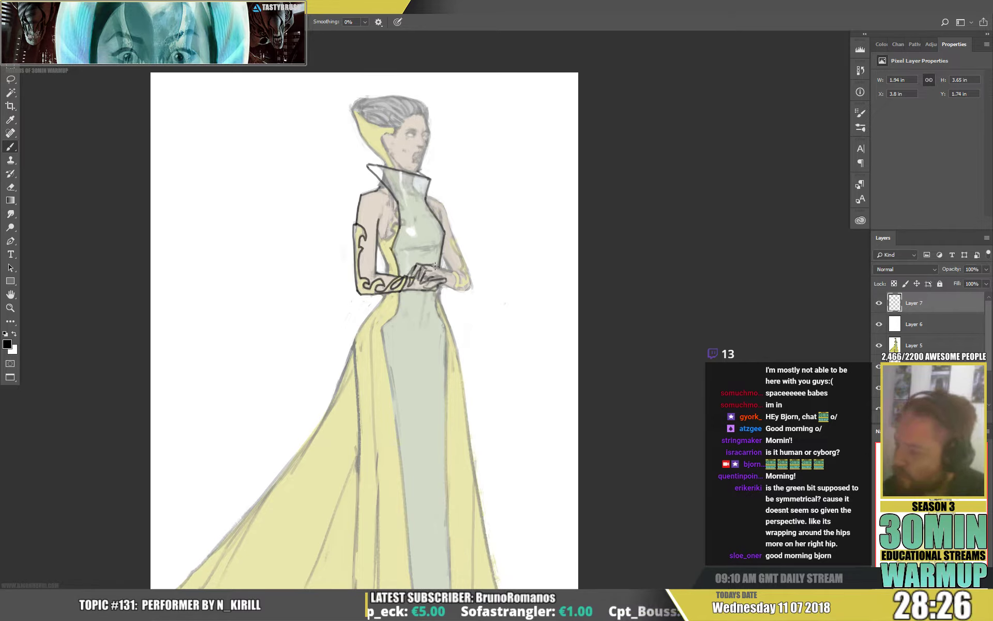
# Ink the far arm's forearm and elbow, and add the gauntlet's ornamental lines.
pyautogui.moveTo(443, 269); pyautogui.dragTo(457, 277)
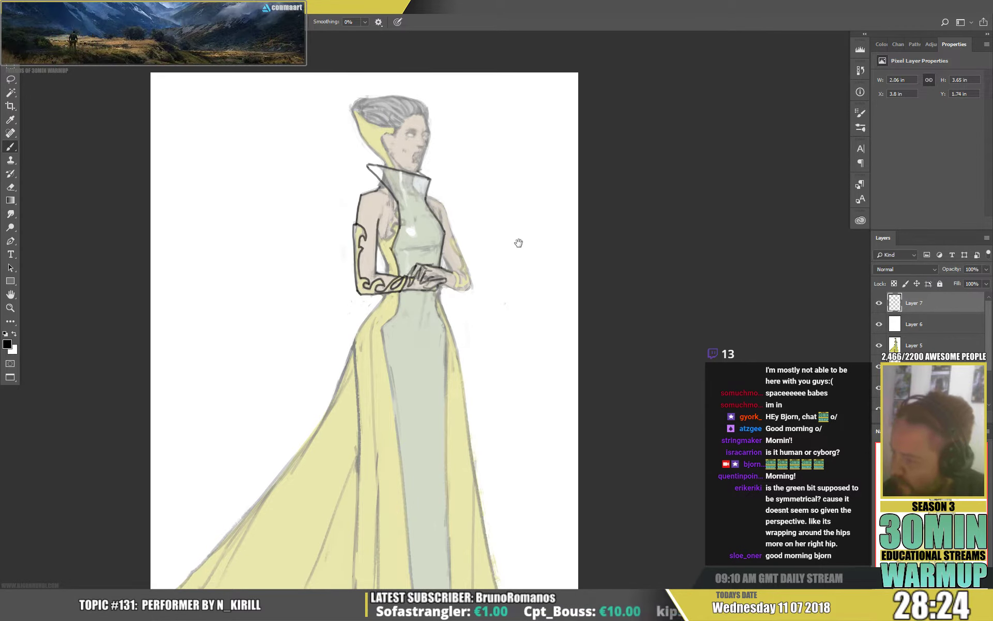
pyautogui.moveTo(516, 236); pyautogui.dragTo(507, 259)
pyautogui.moveTo(443, 254)
pyautogui.mouseDown()
pyautogui.moveTo(464, 314)
pyautogui.moveTo(448, 289)
pyautogui.mouseUp()
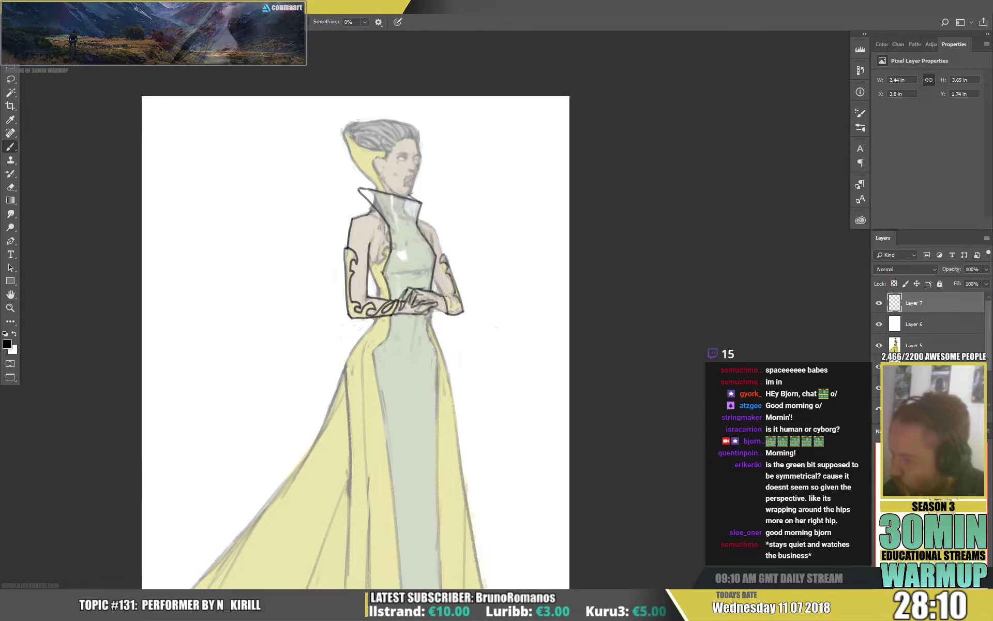
pyautogui.moveTo(448, 298); pyautogui.dragTo(460, 305)
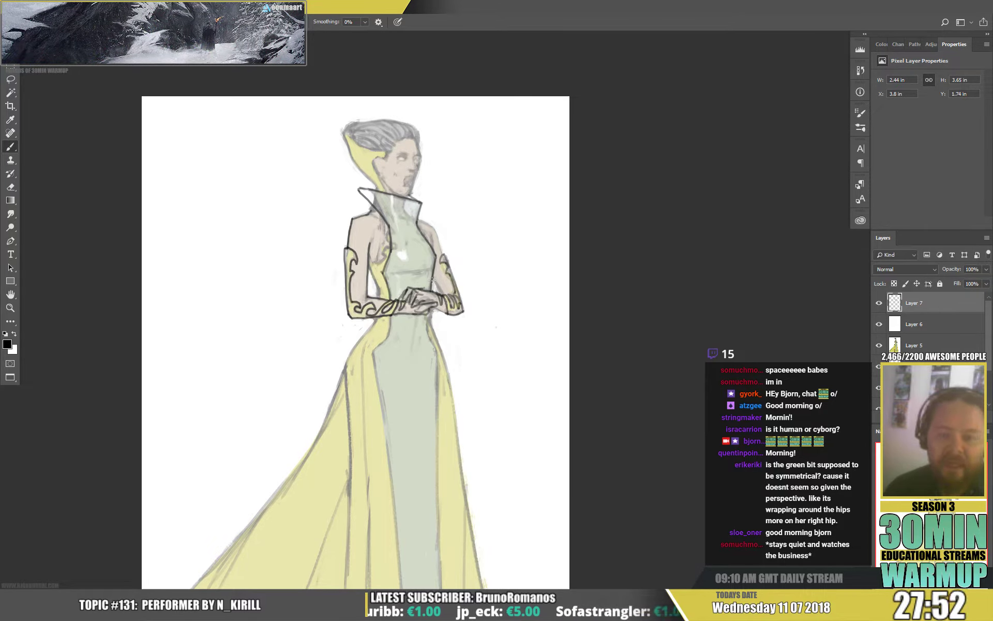
# Ink the scalloped trim along both upper edges of the bodice and the neck lines inside the collar.
pyautogui.moveTo(634, 320); pyautogui.dragTo(612, 307)
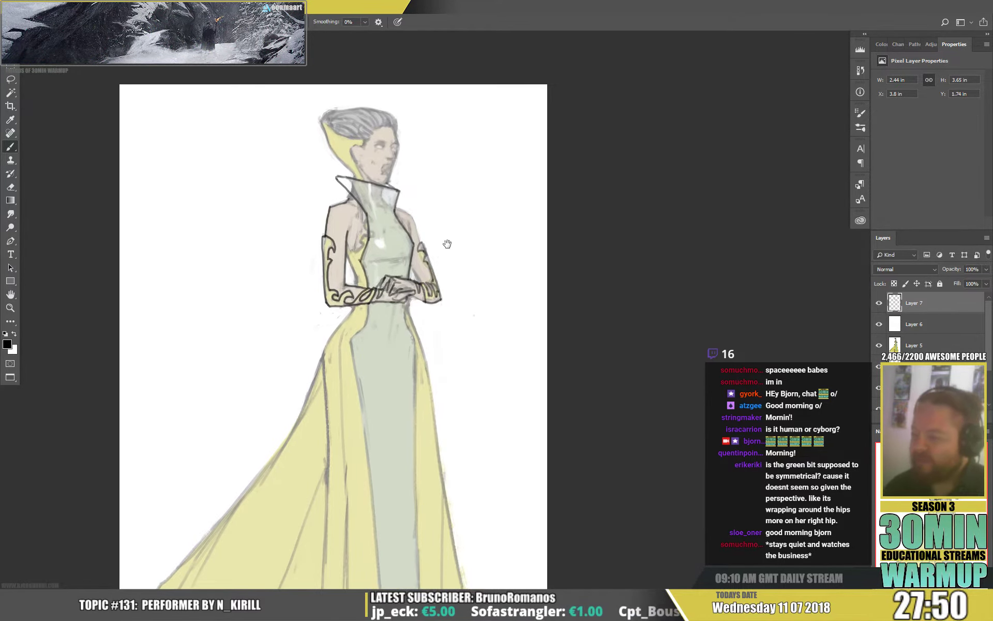
pyautogui.moveTo(491, 261); pyautogui.dragTo(491, 257)
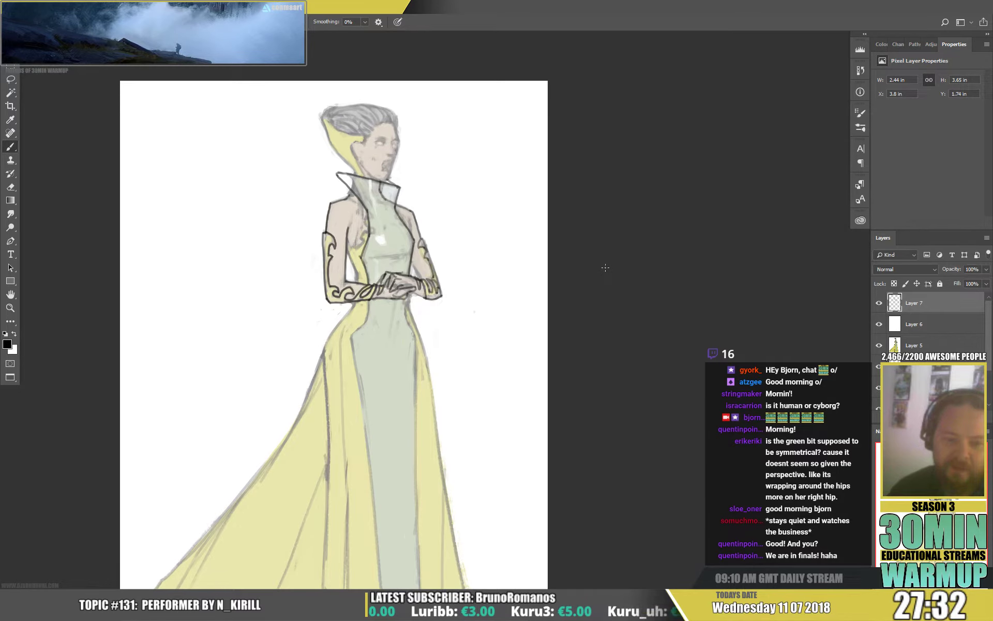
pyautogui.moveTo(569, 247); pyautogui.dragTo(575, 249)
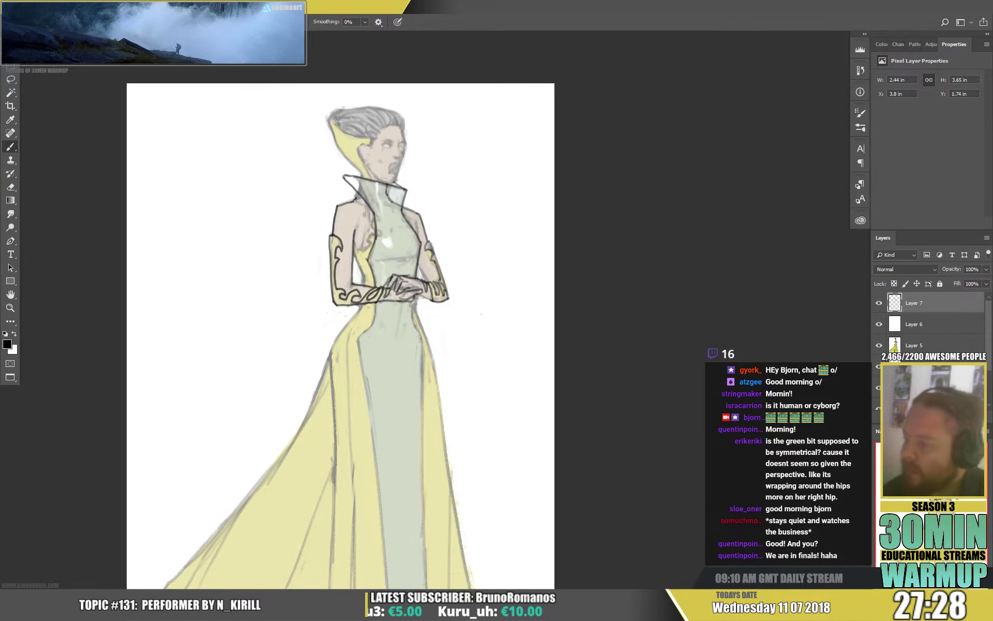
pyautogui.press('e')
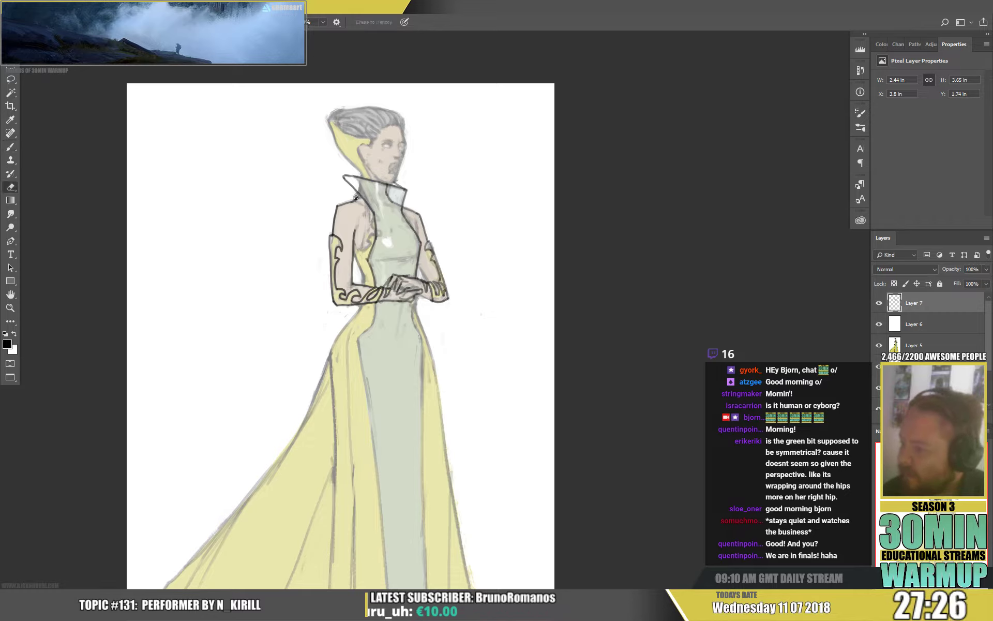
pyautogui.press('b')
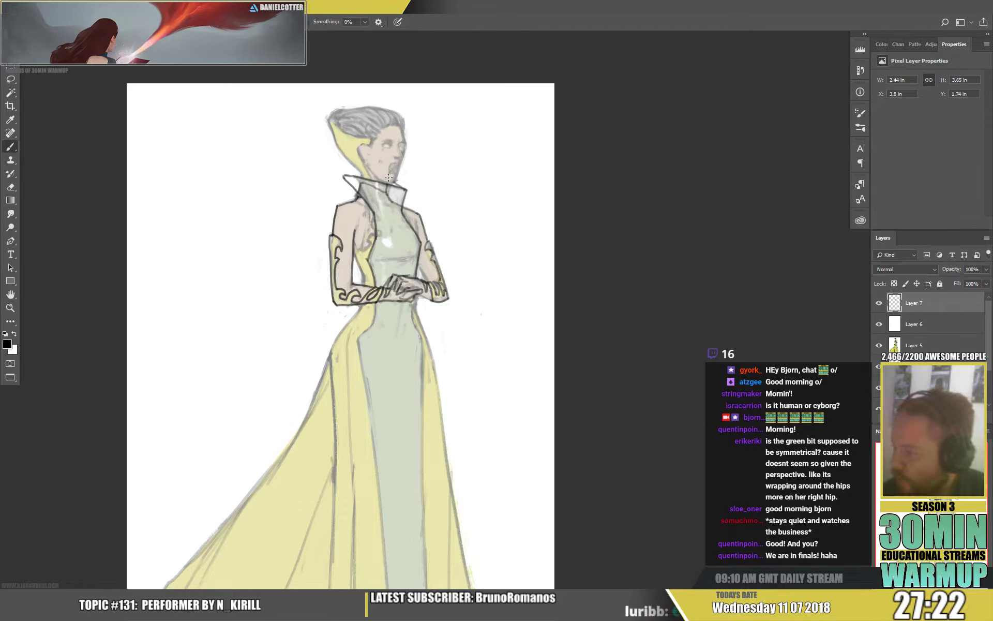
pyautogui.press('e')
pyautogui.press('b')
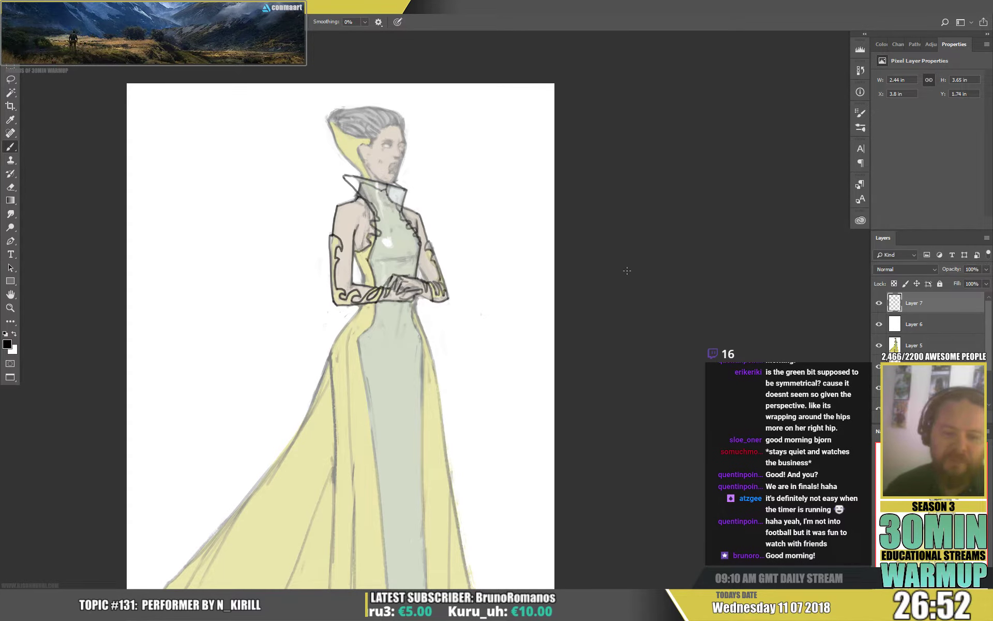
# Ink the back of the neck, the ear, the headdress's rear edge and the hair's top outline down to the forehead.
pyautogui.moveTo(451, 268); pyautogui.dragTo(502, 282)
pyautogui.moveTo(534, 213); pyautogui.dragTo(524, 236)
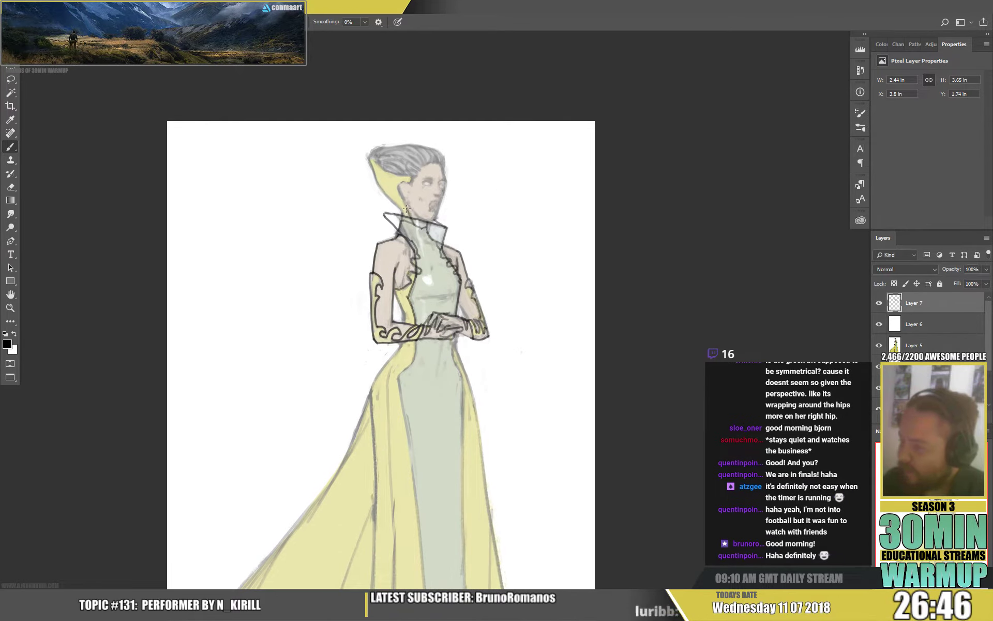
pyautogui.moveTo(407, 208); pyautogui.dragTo(407, 201)
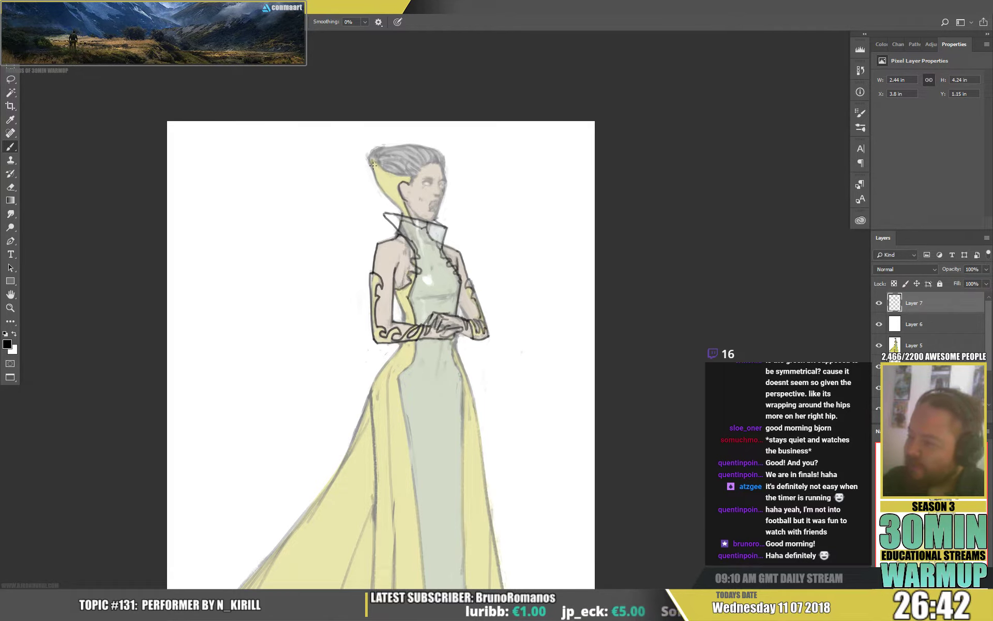
pyautogui.moveTo(374, 164); pyautogui.dragTo(378, 184)
pyautogui.moveTo(469, 159); pyautogui.dragTo(481, 222)
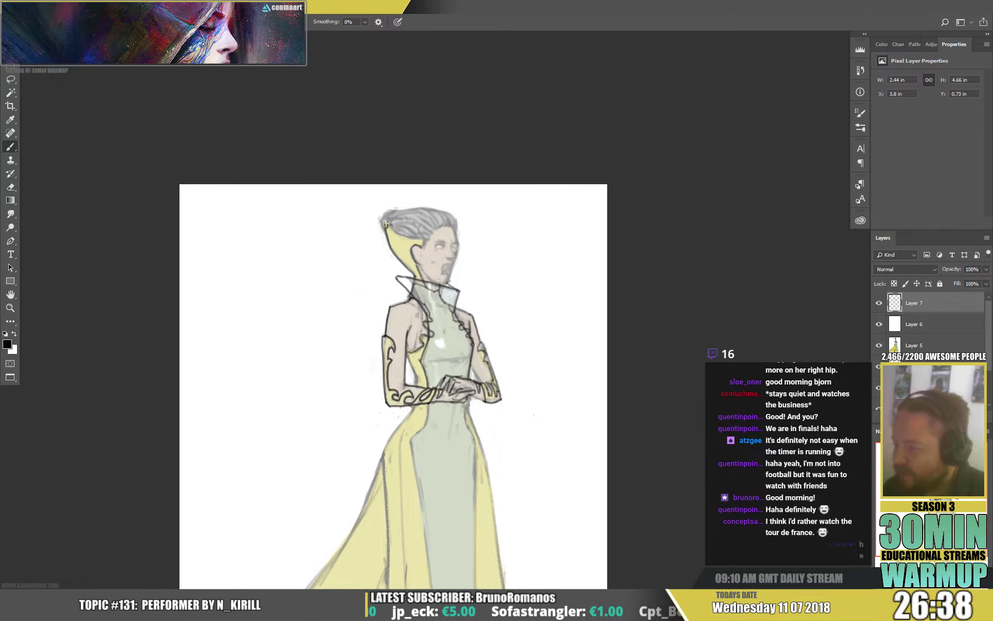
pyautogui.moveTo(387, 226)
pyautogui.mouseDown()
pyautogui.moveTo(427, 207)
pyautogui.moveTo(454, 213)
pyautogui.mouseUp()
pyautogui.hotkey('ctrl', 'z')
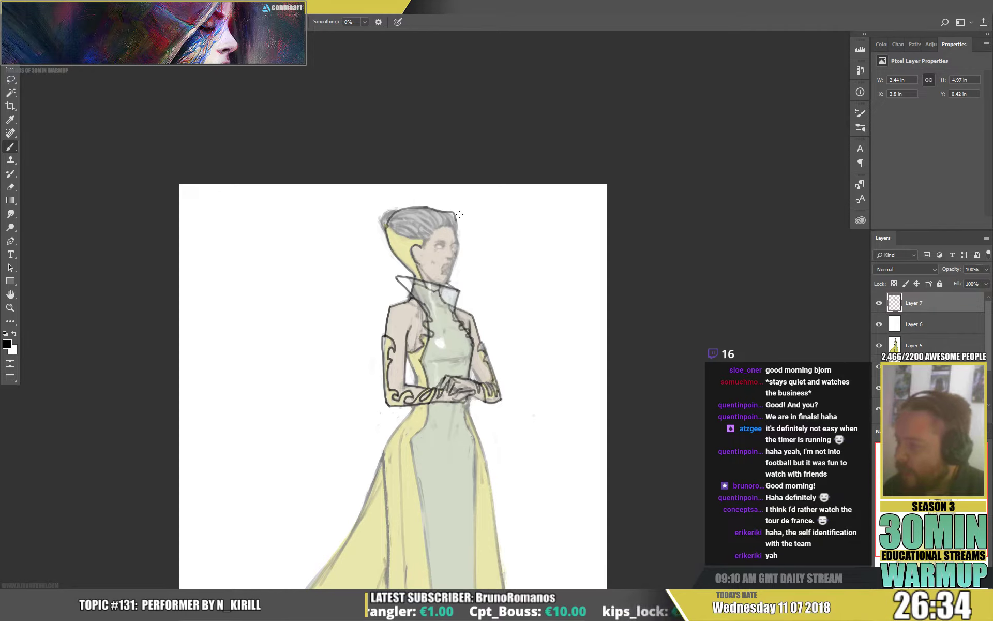
pyautogui.moveTo(426, 208)
pyautogui.mouseDown()
pyautogui.moveTo(452, 214)
pyautogui.moveTo(458, 249)
pyautogui.mouseUp()
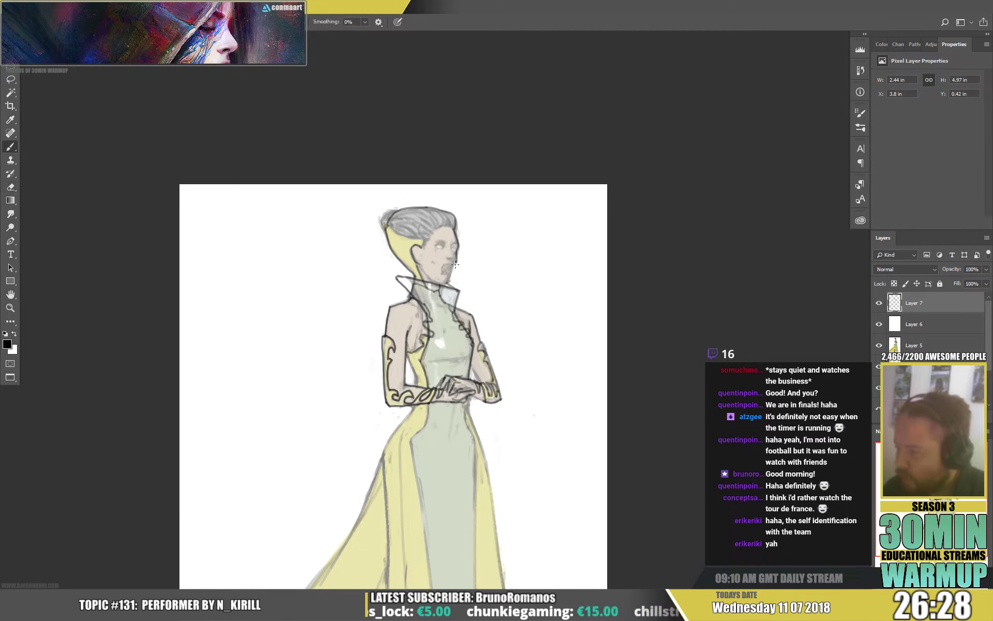
# Ink the face's profile and jaw, the open mouth, nose and eyes, tidying the lines with the Eraser.
pyautogui.moveTo(456, 254); pyautogui.dragTo(447, 283)
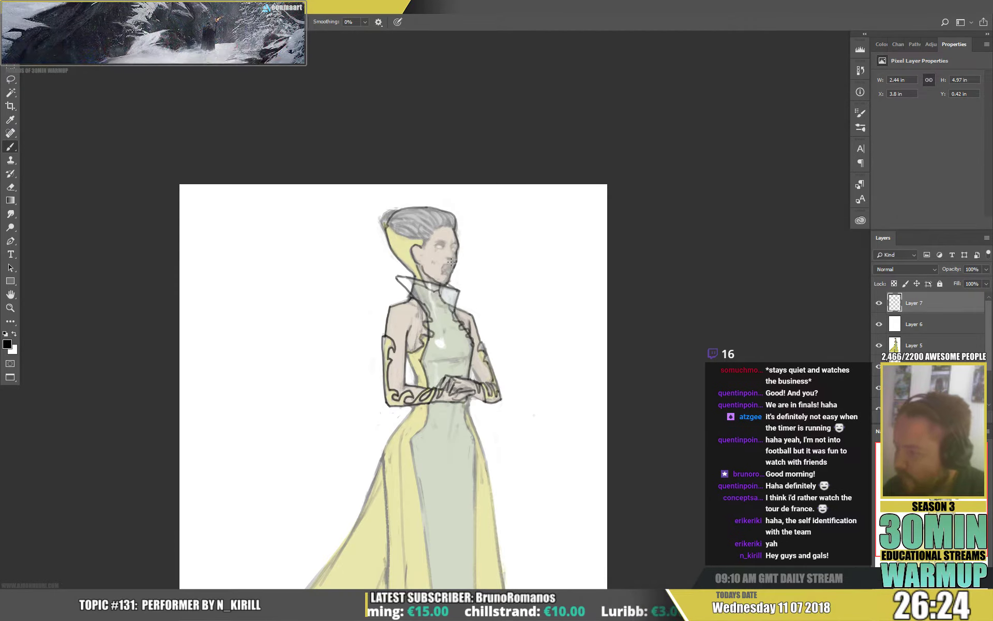
pyautogui.moveTo(446, 267); pyautogui.dragTo(449, 275)
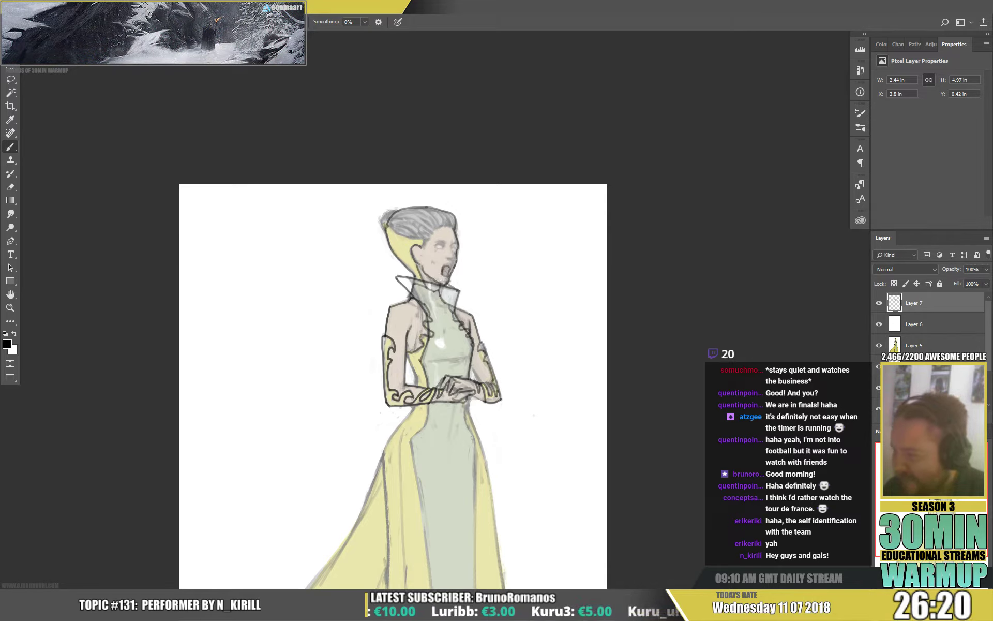
pyautogui.press('e')
pyautogui.press('b')
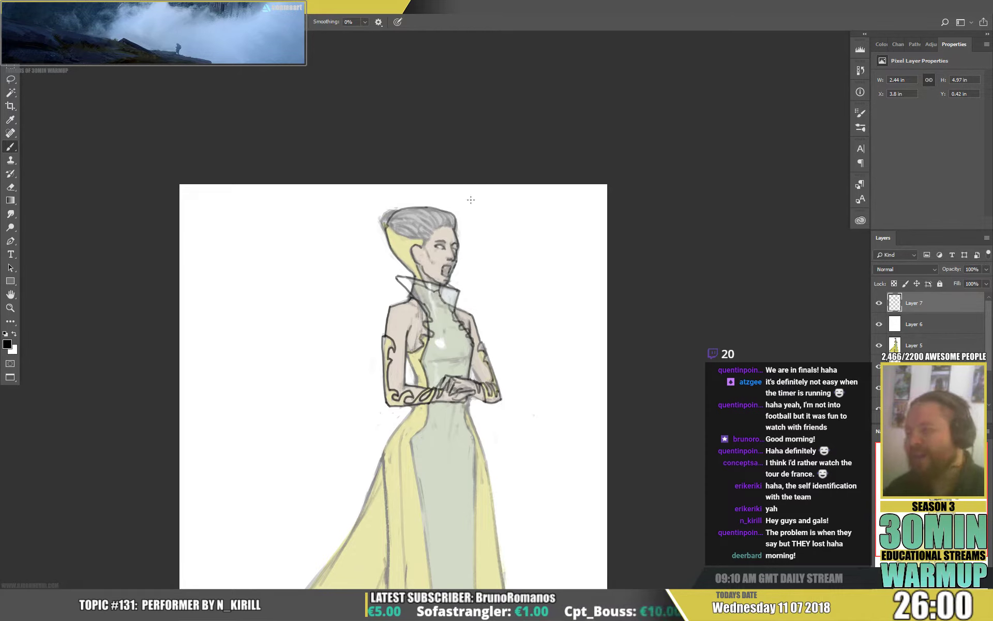
# Ink the hairline, the headdress's ornament at the temple and the swept-back hair strands.
pyautogui.moveTo(478, 225); pyautogui.dragTo(512, 238)
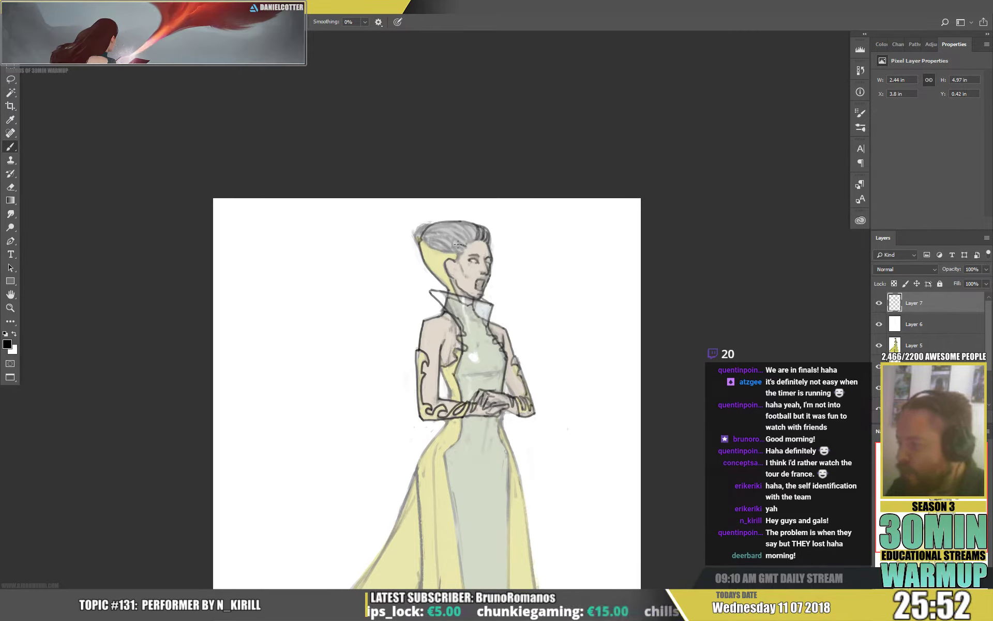
pyautogui.moveTo(465, 249)
pyautogui.mouseDown()
pyautogui.moveTo(460, 251)
pyautogui.moveTo(420, 241)
pyautogui.moveTo(437, 222)
pyautogui.moveTo(480, 243)
pyautogui.moveTo(462, 254)
pyautogui.mouseUp()
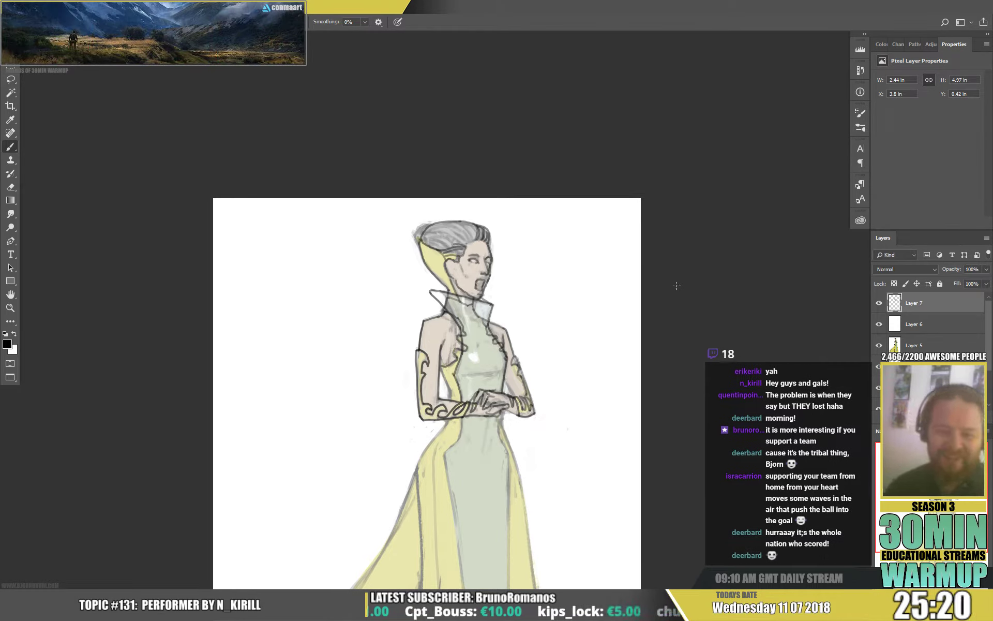
pyautogui.moveTo(513, 263); pyautogui.dragTo(524, 237)
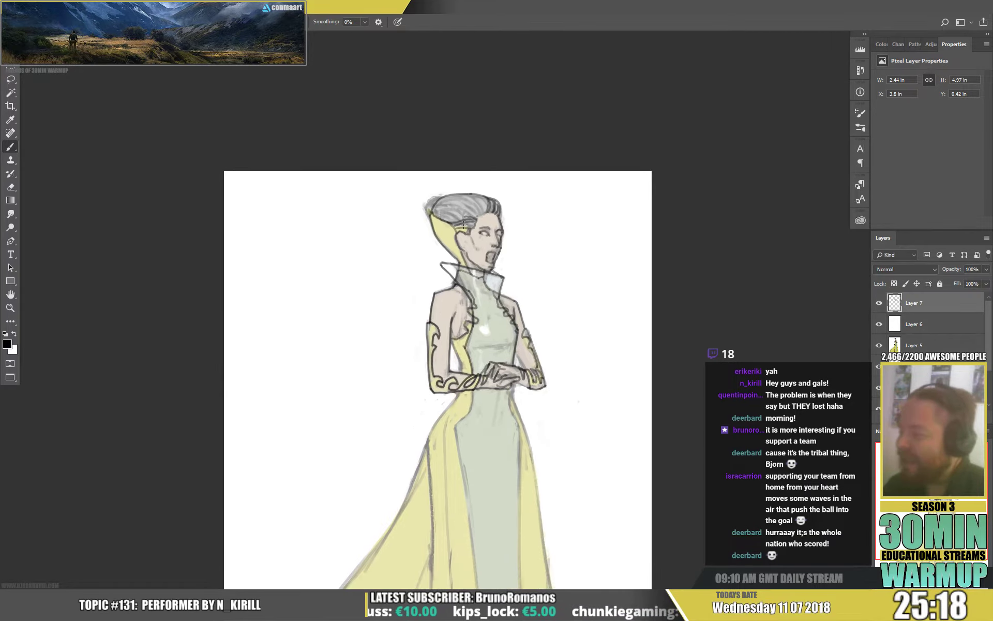
pyautogui.moveTo(434, 212); pyautogui.dragTo(470, 212)
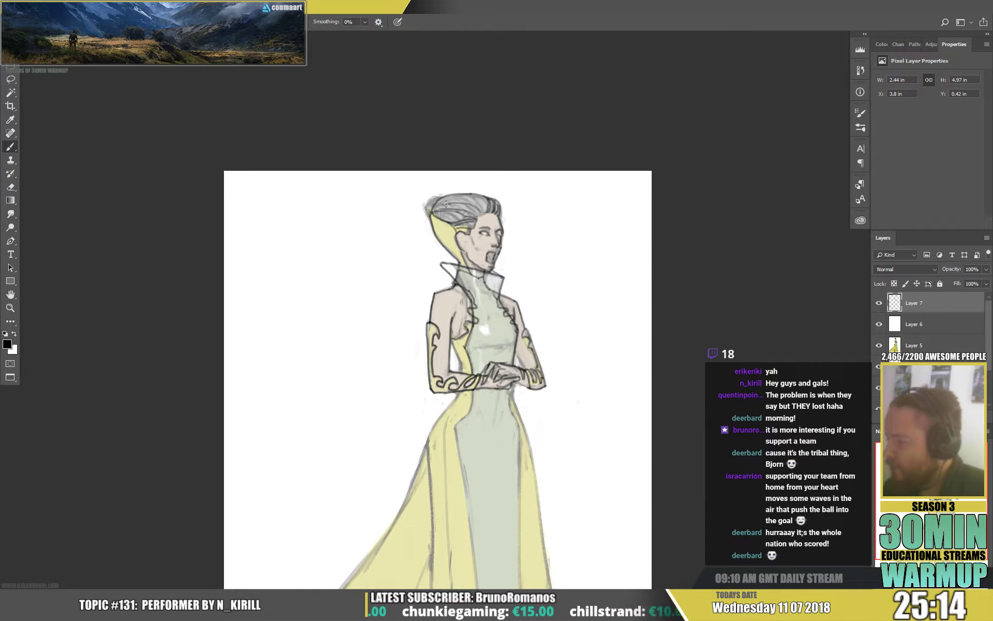
pyautogui.moveTo(456, 200); pyautogui.dragTo(478, 202)
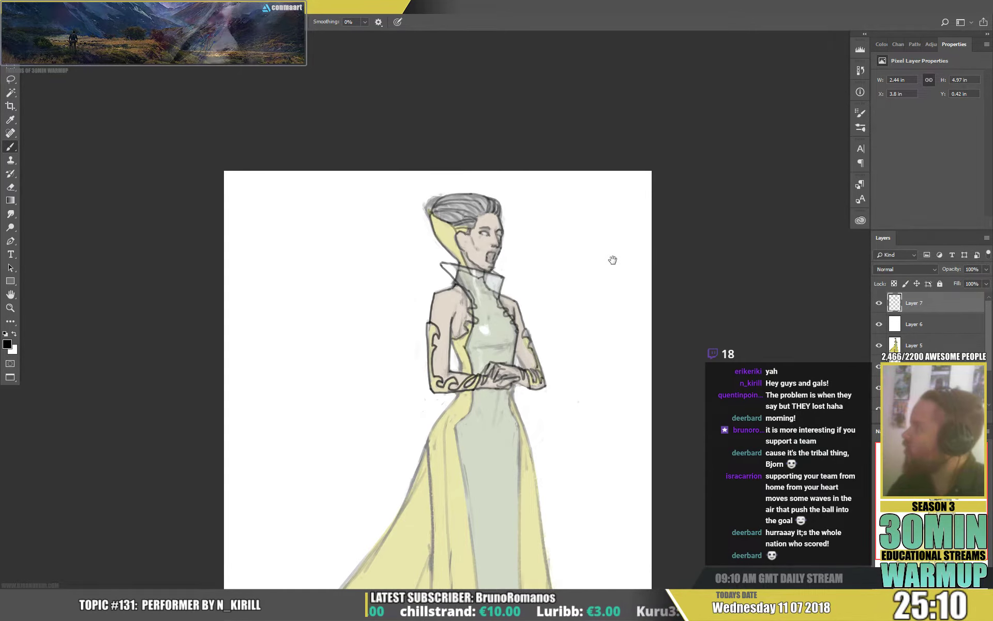
# Ink the fold under the bust, the near hip curve and the skirt's long vertical front edge down to the hem.
pyautogui.moveTo(621, 317); pyautogui.dragTo(590, 309)
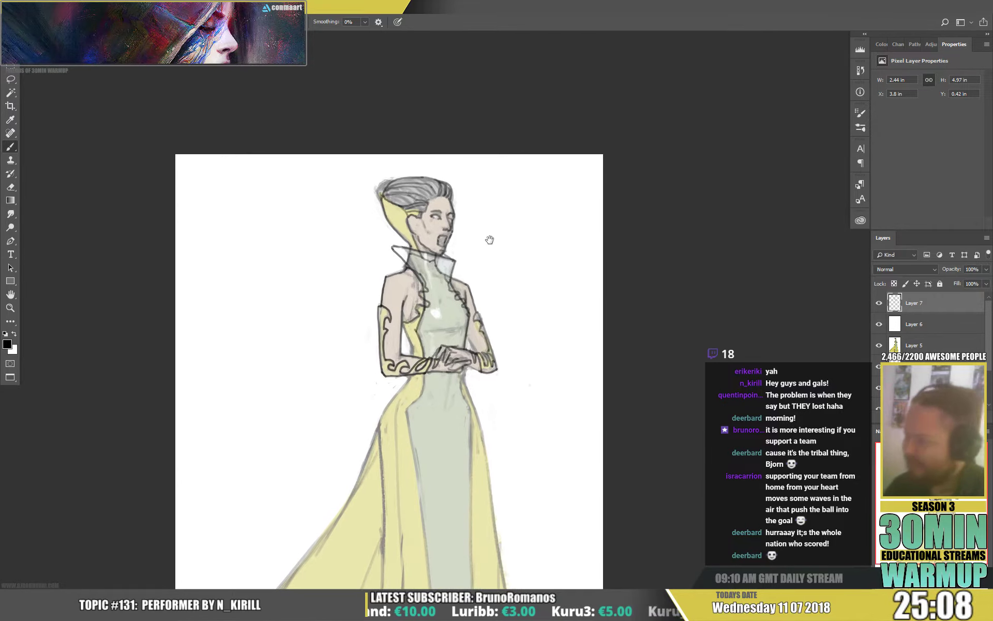
pyautogui.scroll(-1, 497, 223)
pyautogui.scroll(-3, 543, 233)
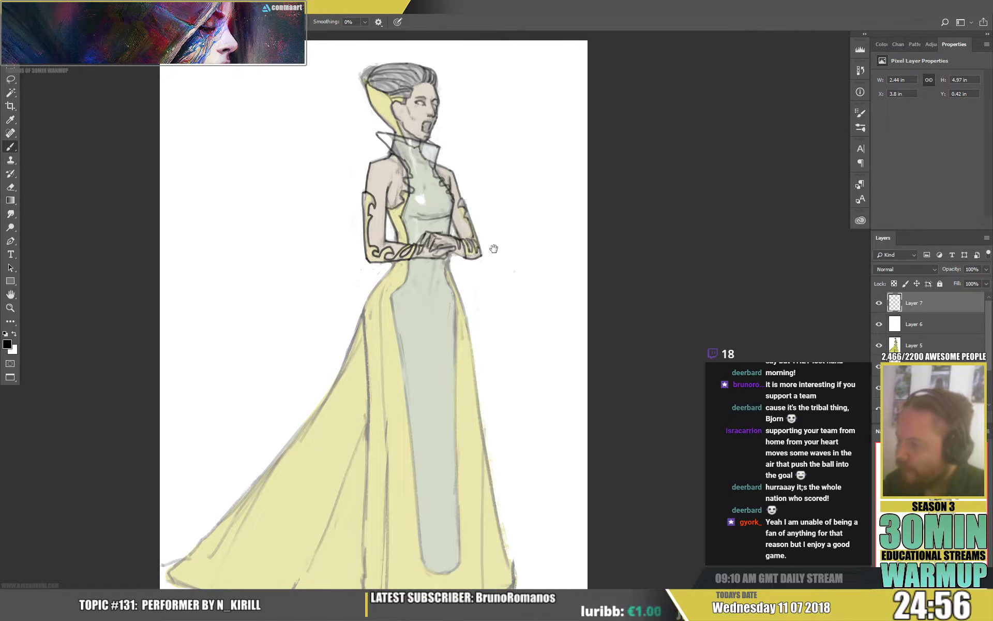
pyautogui.moveTo(505, 279); pyautogui.dragTo(507, 259)
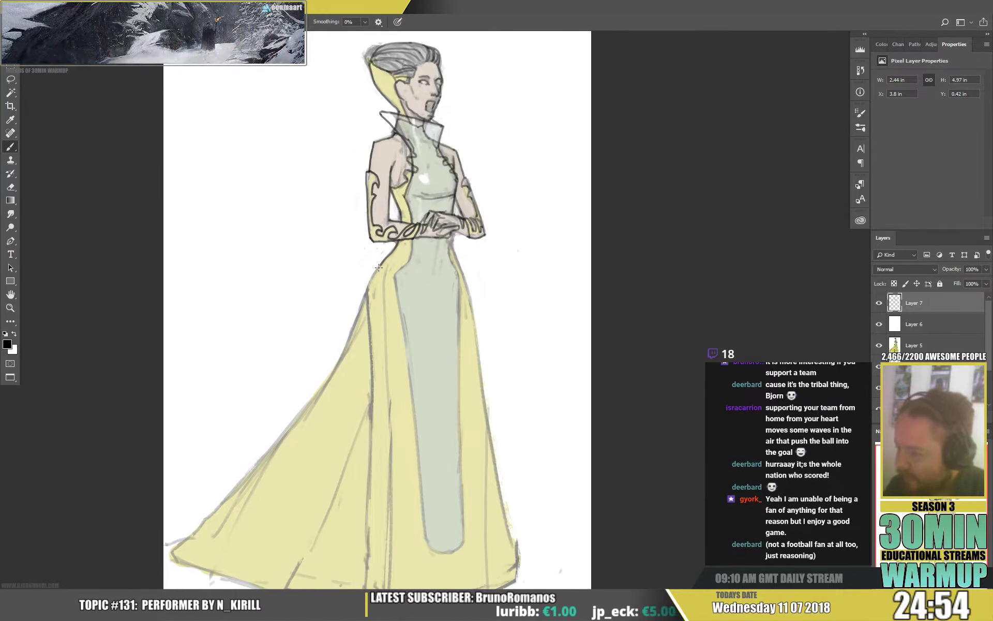
pyautogui.moveTo(368, 288)
pyautogui.mouseDown()
pyautogui.moveTo(440, 211)
pyautogui.moveTo(440, 181)
pyautogui.moveTo(396, 288)
pyautogui.moveTo(387, 485)
pyautogui.moveTo(389, 509)
pyautogui.moveTo(425, 521)
pyautogui.mouseUp()
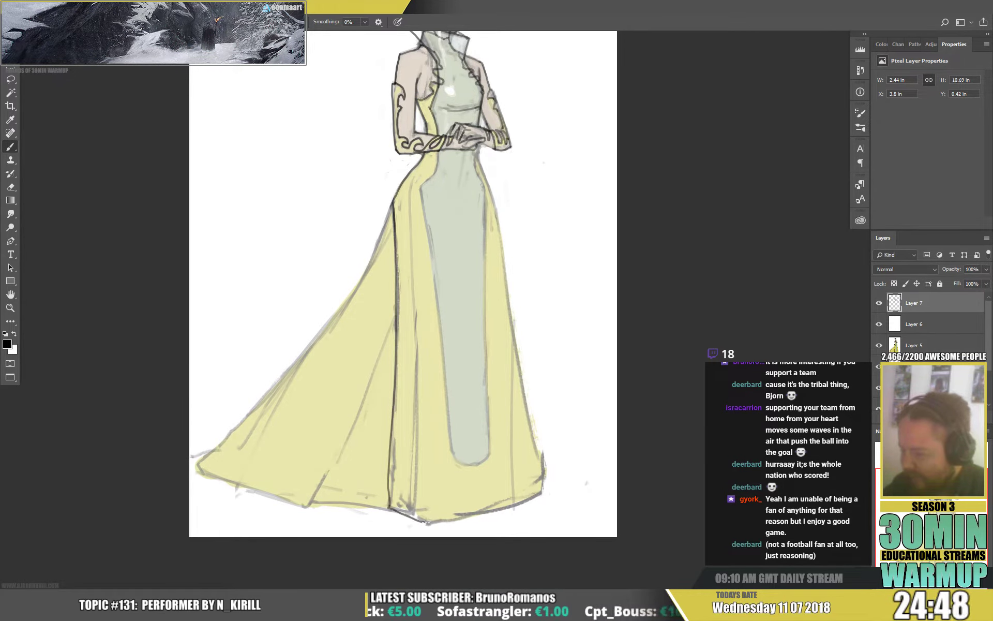
pyautogui.scroll(-2, 423, 154)
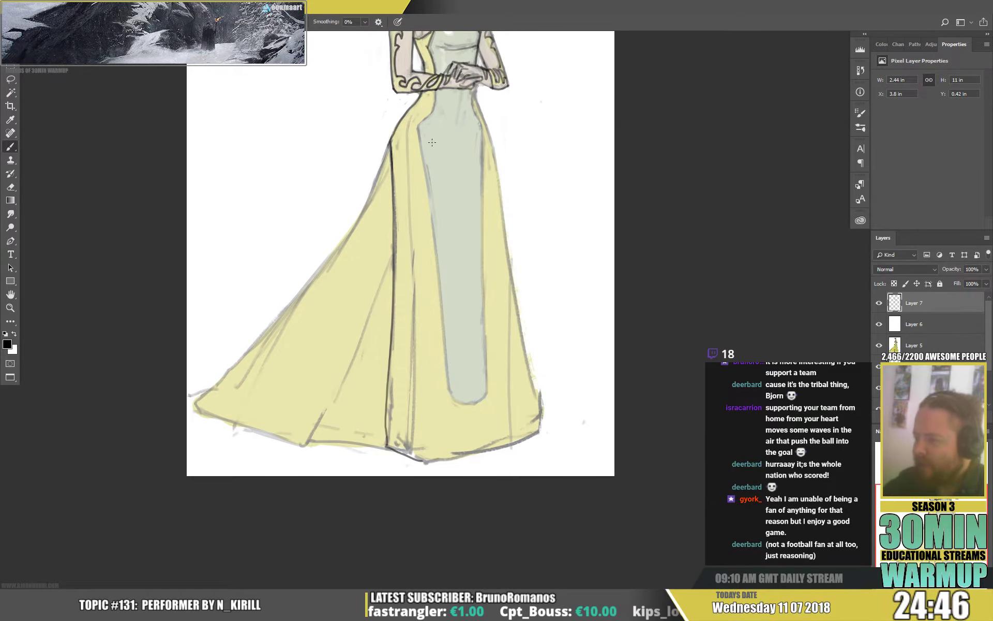
pyautogui.moveTo(522, 138); pyautogui.dragTo(473, 245)
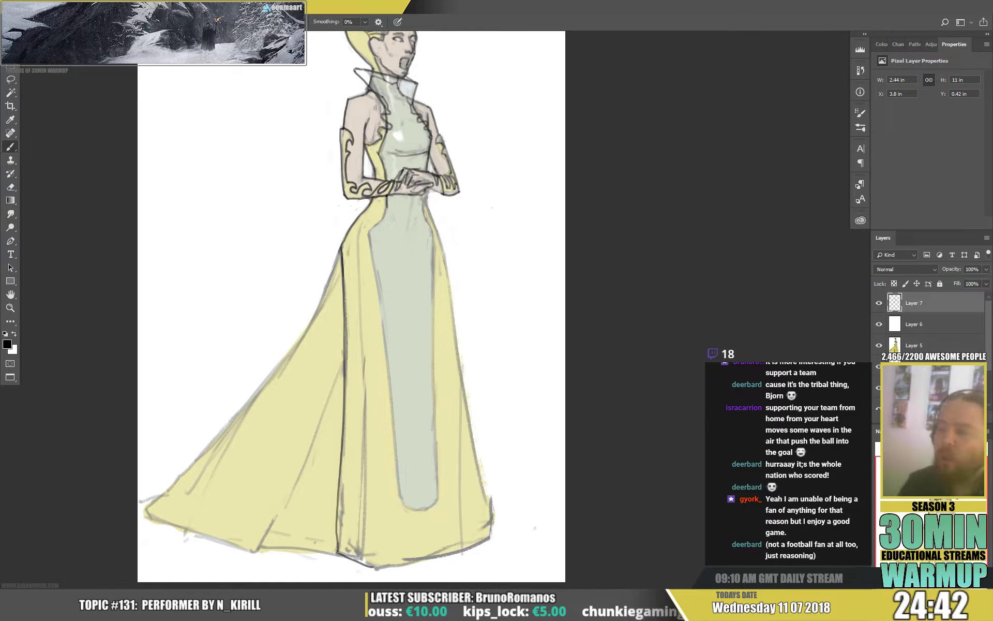
# Flip the canvas horizontally.
pyautogui.click(66, 6)
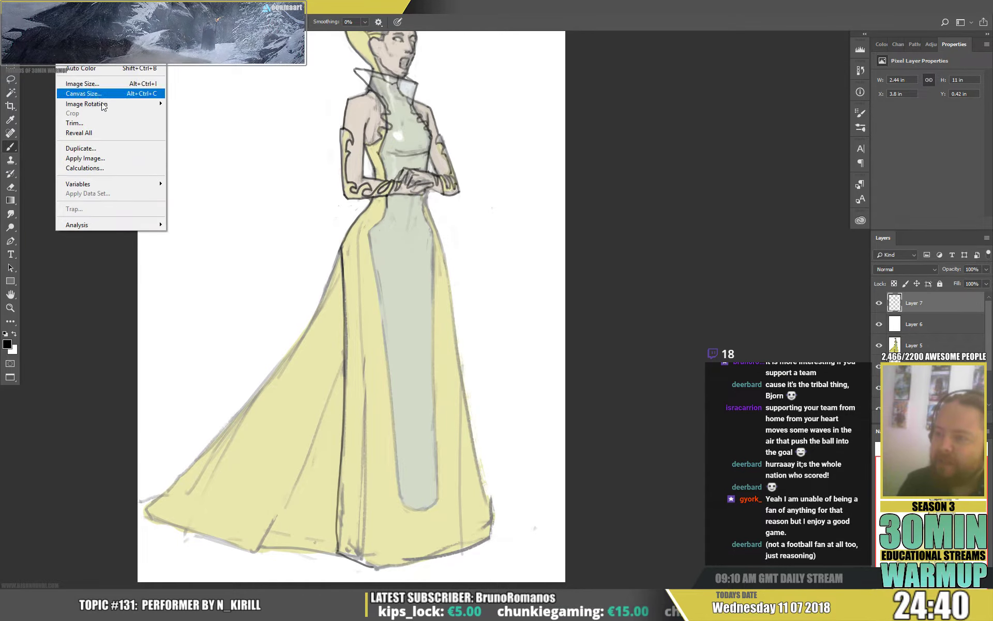
pyautogui.moveTo(103, 107)
pyautogui.click(205, 149)
pyautogui.moveTo(484, 330); pyautogui.dragTo(545, 305)
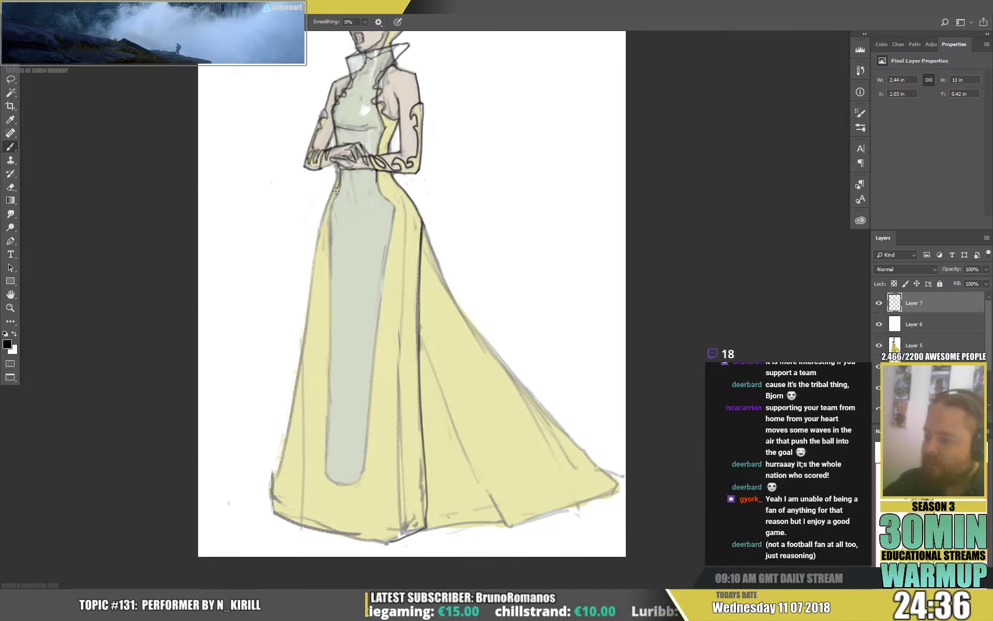
# Ink the outline of the long green front panel from the waist to its rounded lower end, erasing the overshooting line.
pyautogui.moveTo(335, 191)
pyautogui.mouseDown()
pyautogui.moveTo(331, 441)
pyautogui.moveTo(356, 472)
pyautogui.mouseUp()
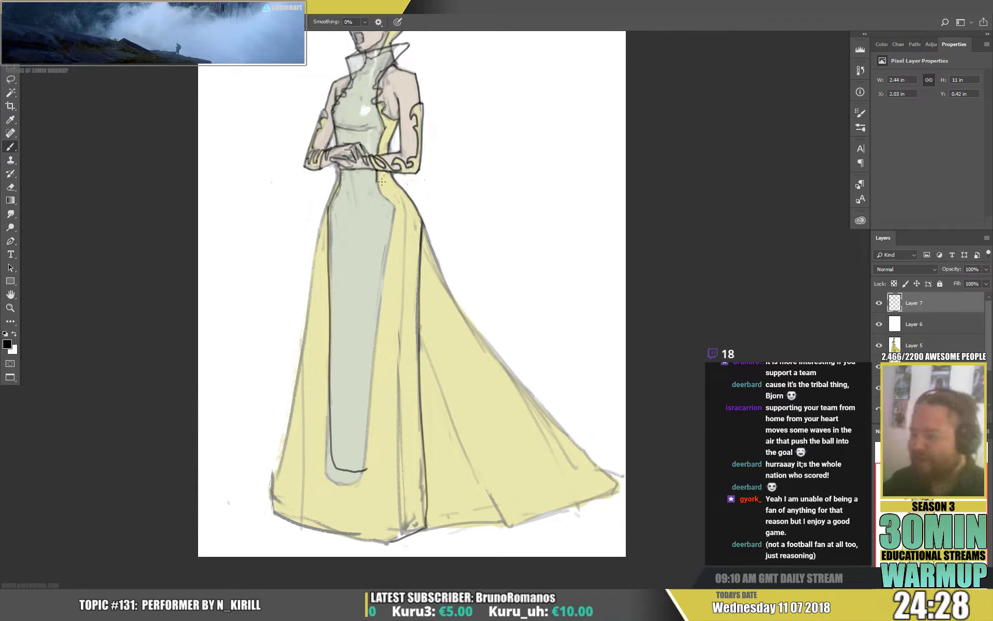
pyautogui.moveTo(376, 178)
pyautogui.mouseDown()
pyautogui.moveTo(391, 219)
pyautogui.moveTo(387, 206)
pyautogui.moveTo(362, 474)
pyautogui.mouseUp()
pyautogui.press('e')
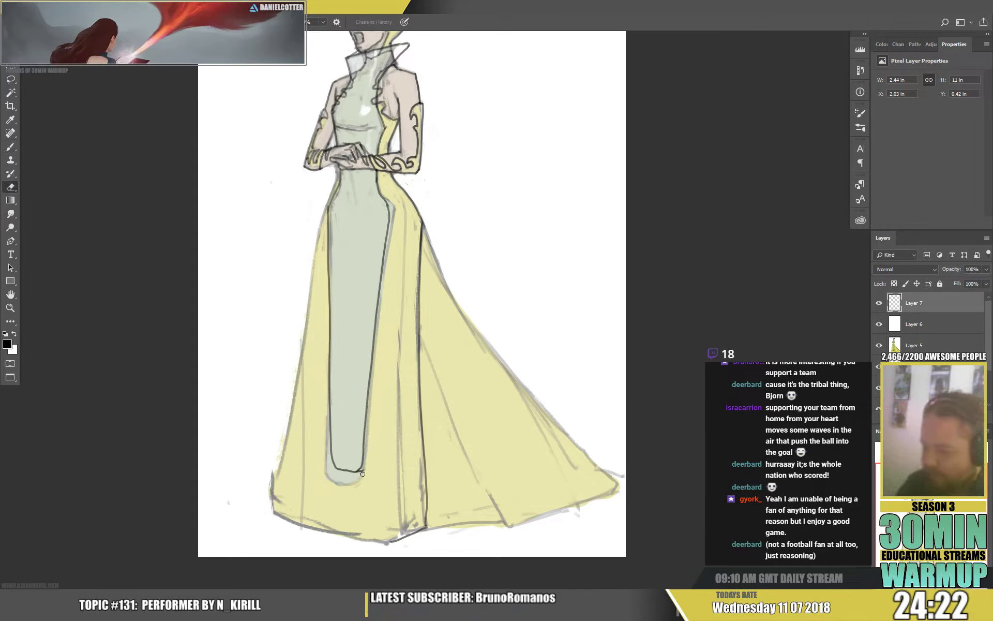
pyautogui.press('b')
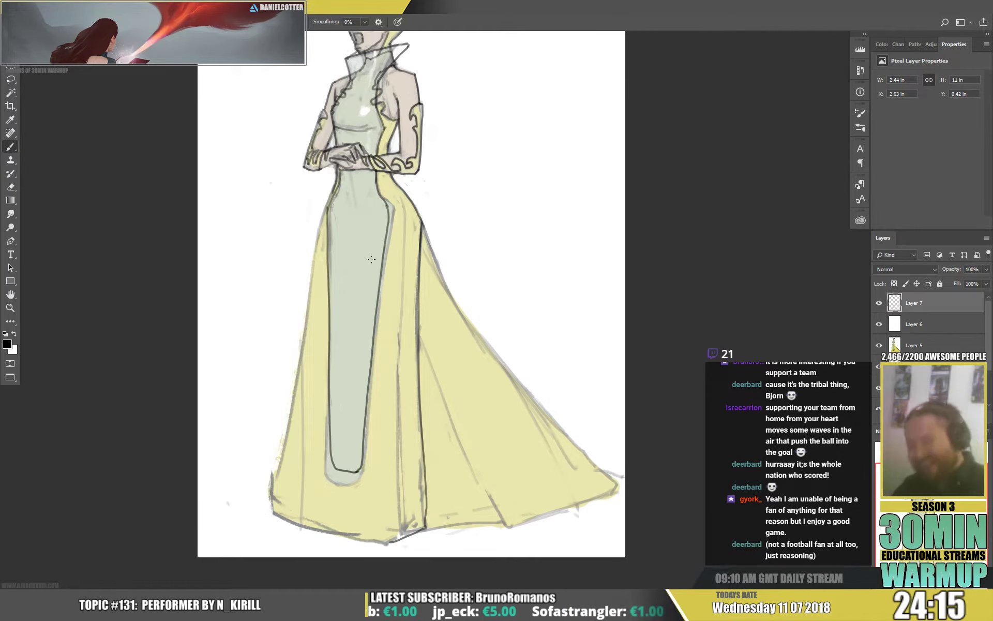
# Ink the skirt's outer edge on the side away from the train, with its vertical fold and the adjoining front hem.
pyautogui.moveTo(334, 190); pyautogui.dragTo(306, 324)
pyautogui.moveTo(397, 268); pyautogui.dragTo(400, 230)
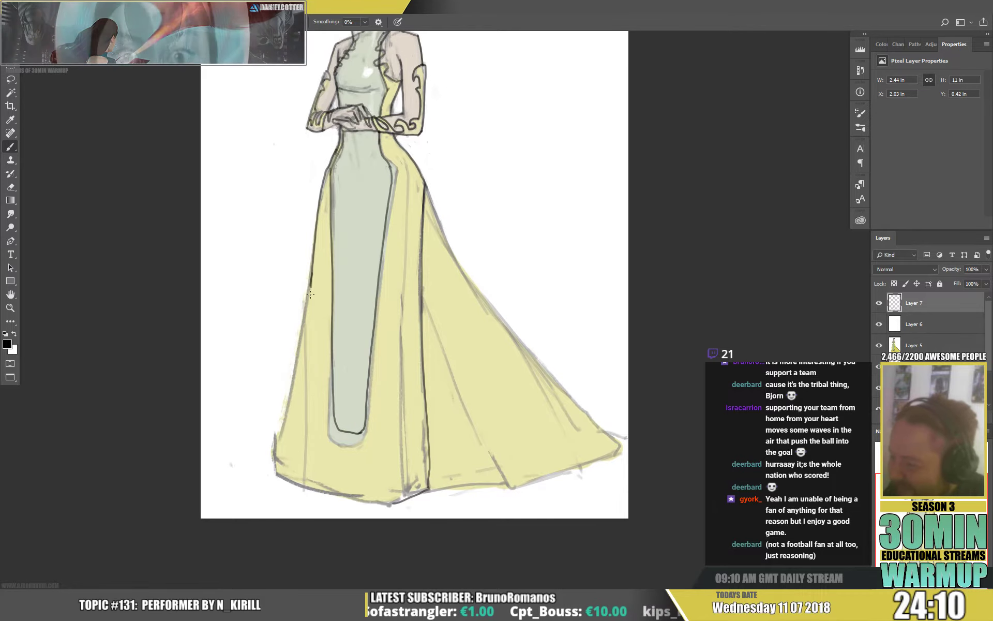
pyautogui.moveTo(310, 281); pyautogui.dragTo(313, 486)
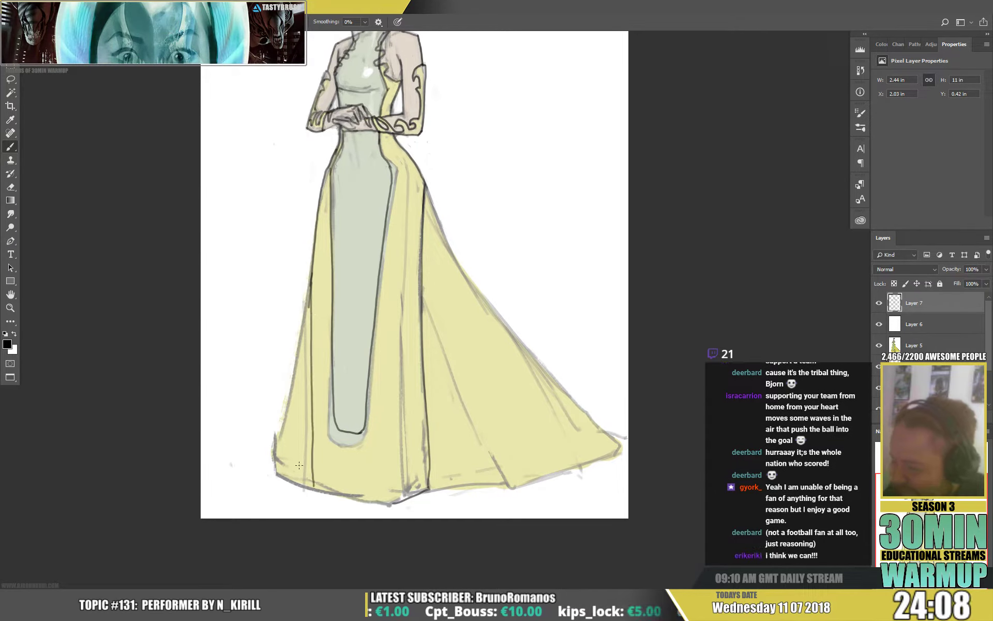
pyautogui.moveTo(310, 279); pyautogui.dragTo(275, 470)
pyautogui.moveTo(505, 311); pyautogui.dragTo(465, 272)
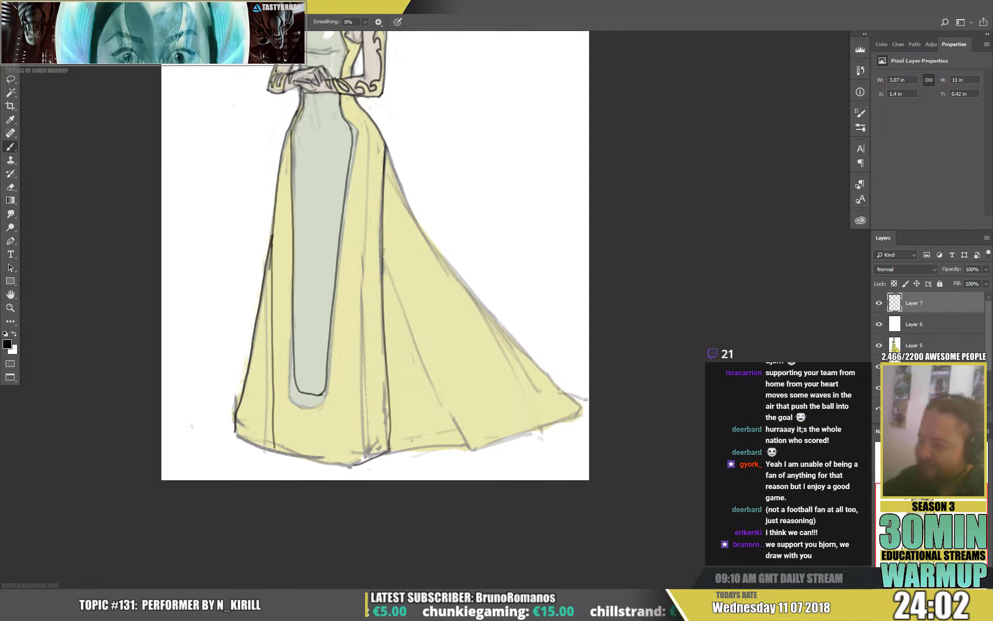
# Ink the diagonal fold lines in the train and its lower hem out to the pointed tip.
pyautogui.moveTo(392, 208); pyautogui.dragTo(449, 439)
pyautogui.scroll(-5, 448, 434)
pyautogui.hscroll(-1, 448, 435)
pyautogui.moveTo(372, 313); pyautogui.dragTo(481, 297)
pyautogui.moveTo(443, 190)
pyautogui.mouseDown()
pyautogui.moveTo(481, 297)
pyautogui.moveTo(544, 285)
pyautogui.moveTo(594, 261)
pyautogui.moveTo(600, 245)
pyautogui.mouseUp()
# Ink the train's sloping outer edge from the hip to the tip, with the narrow fold beside it.
pyautogui.moveTo(510, 74); pyautogui.dragTo(411, 178)
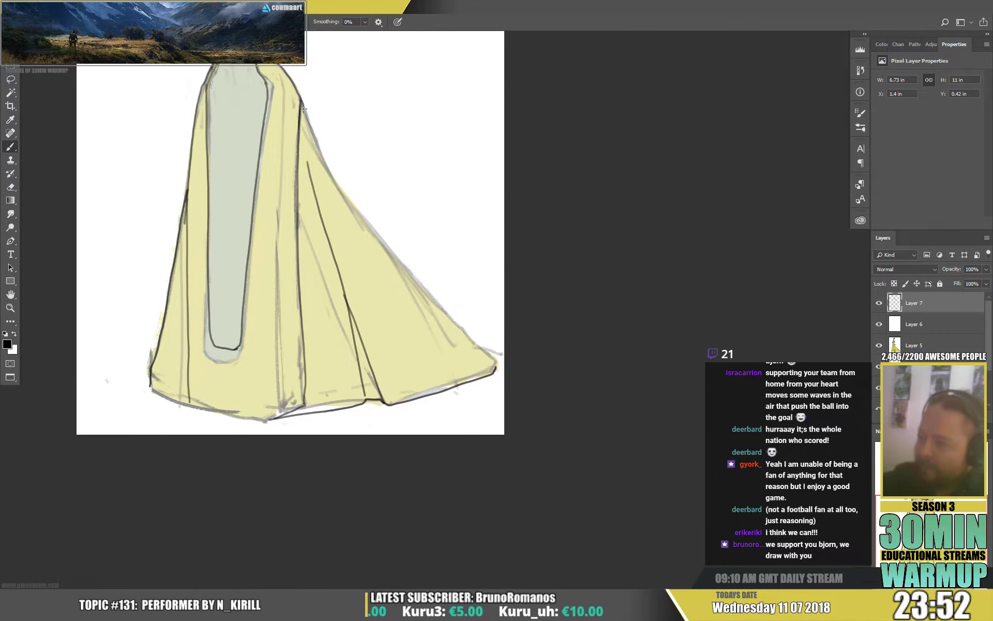
pyautogui.moveTo(310, 125)
pyautogui.mouseDown()
pyautogui.moveTo(329, 171)
pyautogui.moveTo(439, 326)
pyautogui.mouseUp()
pyautogui.moveTo(355, 206); pyautogui.dragTo(488, 367)
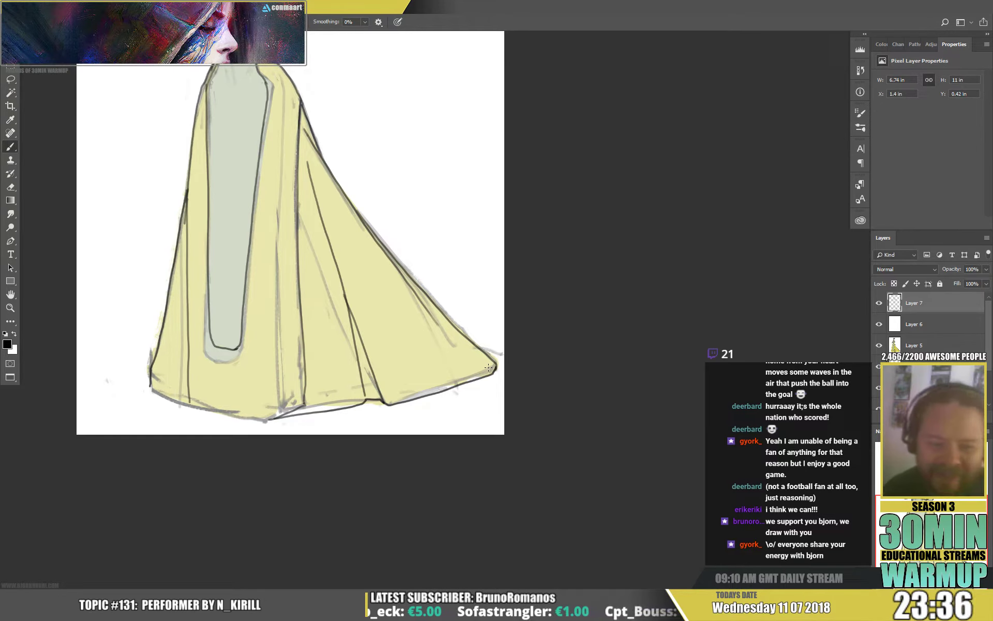
# Trim the upper end of the train's diagonal fold and ink a second diagonal fold beside it, starting at the long vertical fold.
pyautogui.moveTo(423, 254); pyautogui.dragTo(444, 294)
pyautogui.moveTo(515, 234); pyautogui.dragTo(551, 264)
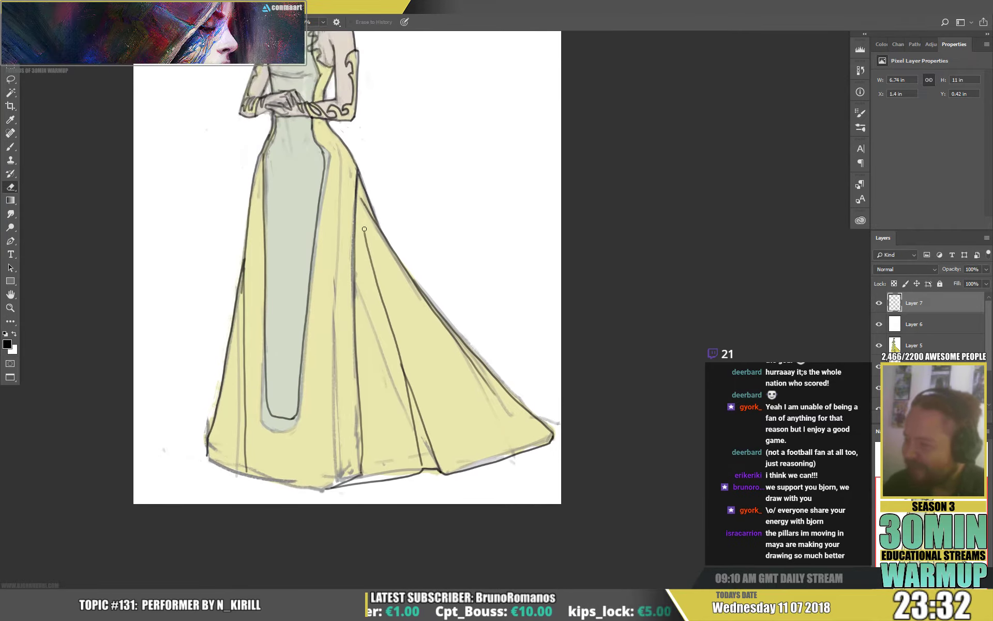
pyautogui.moveTo(355, 293); pyautogui.dragTo(387, 384)
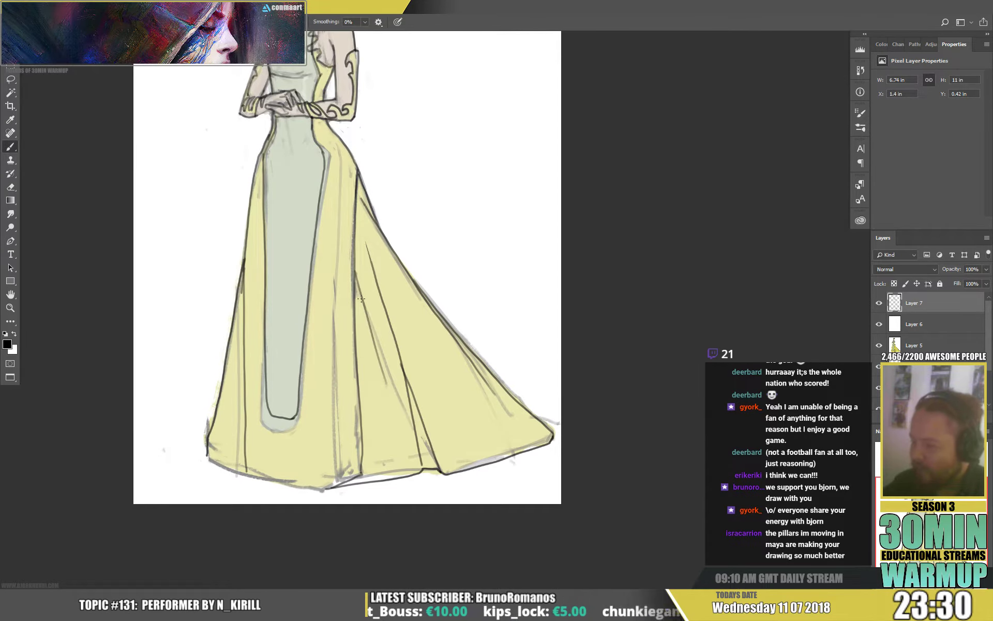
pyautogui.moveTo(355, 273); pyautogui.dragTo(377, 339)
pyautogui.press('e')
pyautogui.moveTo(357, 274)
pyautogui.mouseDown()
pyautogui.moveTo(387, 384)
pyautogui.moveTo(382, 372)
pyautogui.mouseUp()
pyautogui.moveTo(366, 316); pyautogui.dragTo(373, 334)
pyautogui.moveTo(355, 276); pyautogui.dragTo(371, 331)
pyautogui.press('b')
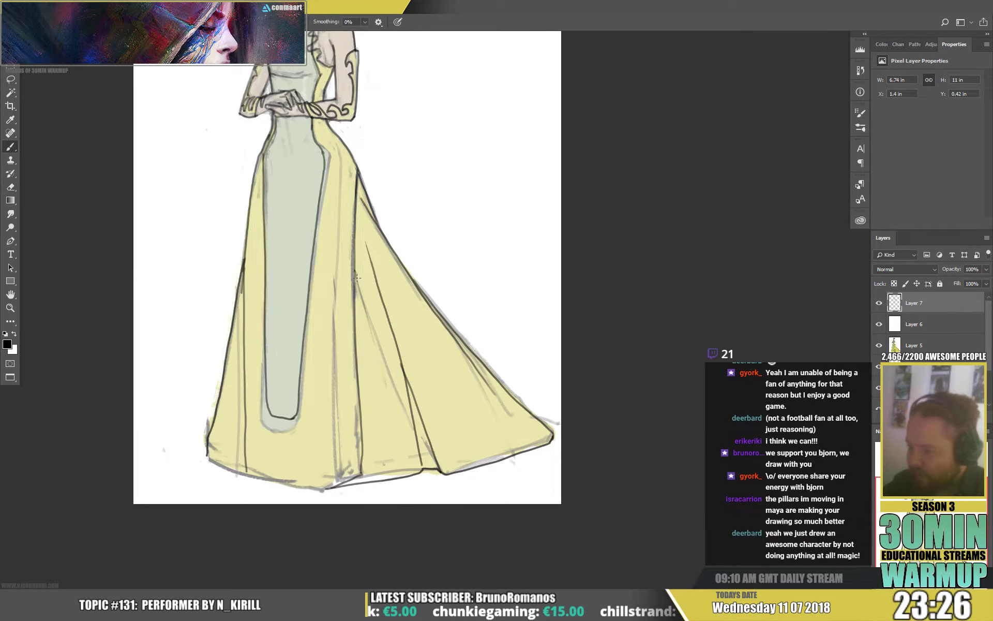
pyautogui.moveTo(357, 278); pyautogui.dragTo(391, 398)
# Ink the skirt's front hem from the outer corner toward the train and clean up where it meets the long vertical fold.
pyautogui.moveTo(394, 344)
pyautogui.mouseDown()
pyautogui.moveTo(424, 266)
pyautogui.moveTo(411, 339)
pyautogui.mouseUp()
pyautogui.moveTo(224, 427)
pyautogui.mouseDown()
pyautogui.moveTo(226, 453)
pyautogui.moveTo(227, 424)
pyautogui.moveTo(229, 454)
pyautogui.moveTo(247, 467)
pyautogui.moveTo(350, 477)
pyautogui.mouseUp()
pyautogui.press('e')
pyautogui.press('b')
pyautogui.press('e')
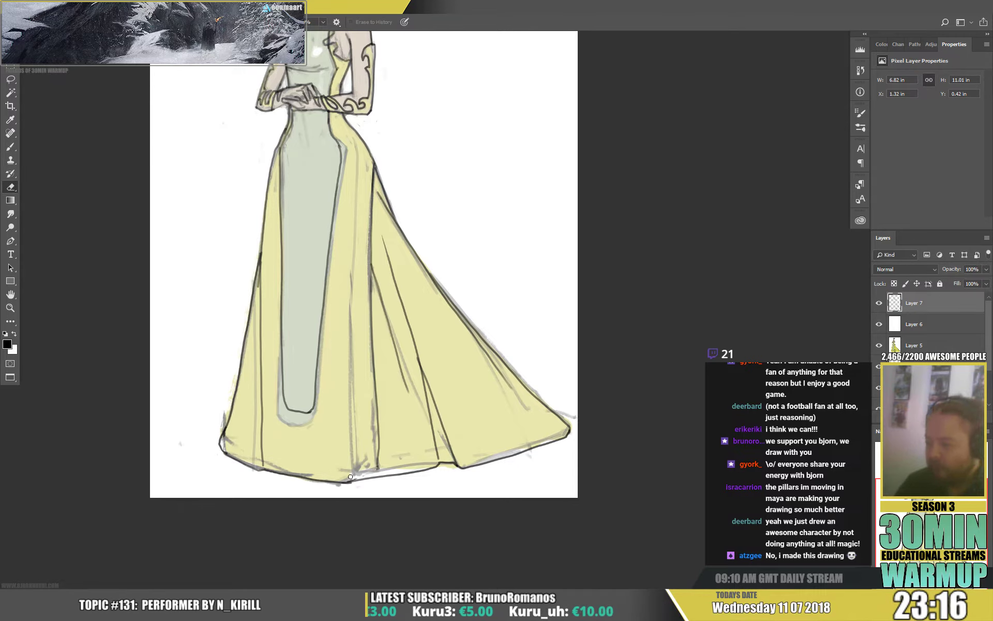
pyautogui.press('b')
pyautogui.press('e')
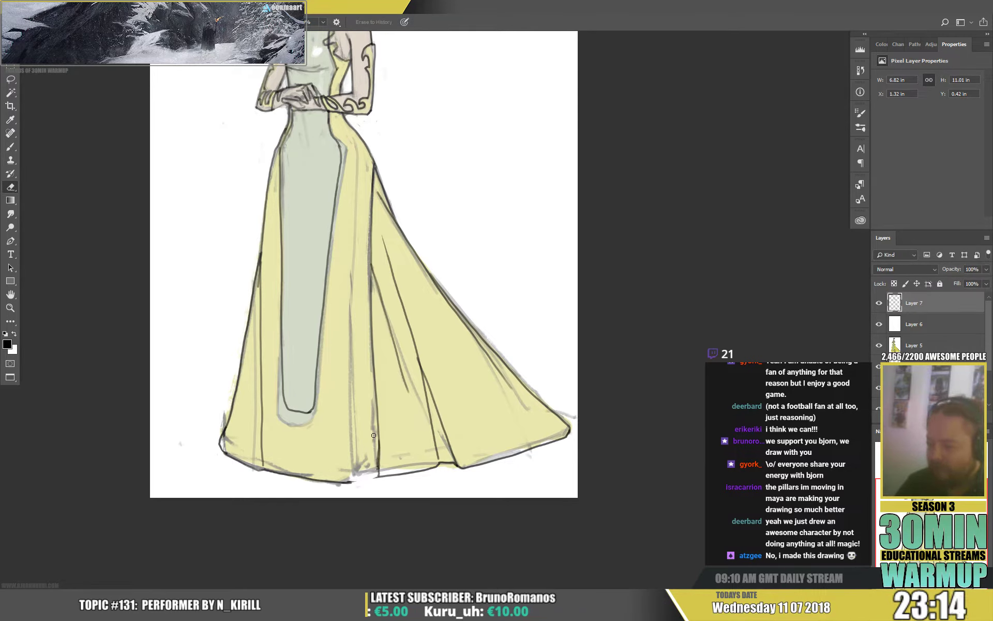
pyautogui.press('b')
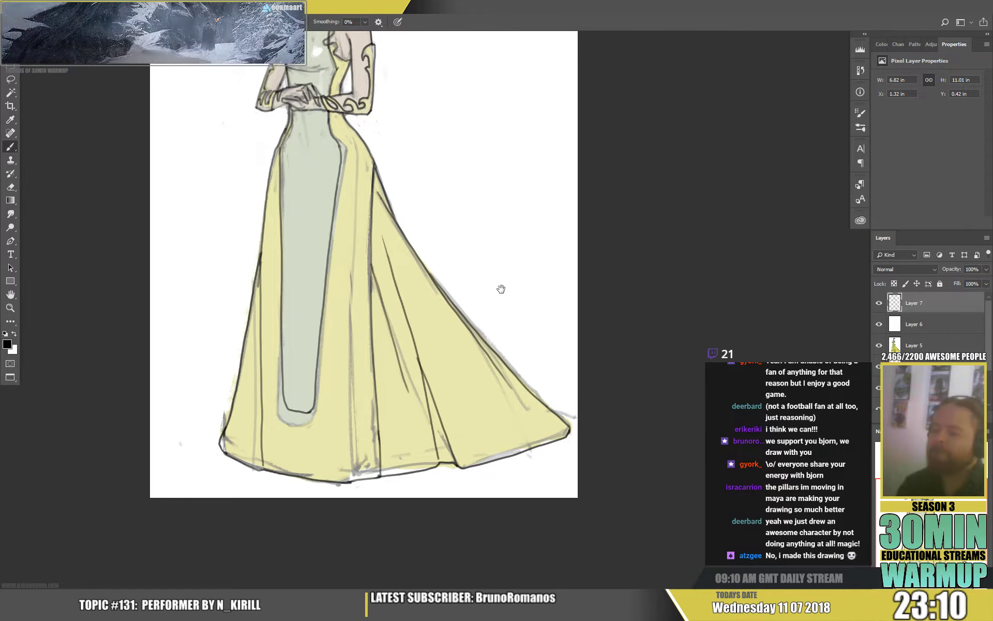
# Ink a short fold line on the train-side hip and touch up the crease lines at the armpit.
pyautogui.moveTo(449, 188); pyautogui.dragTo(477, 268)
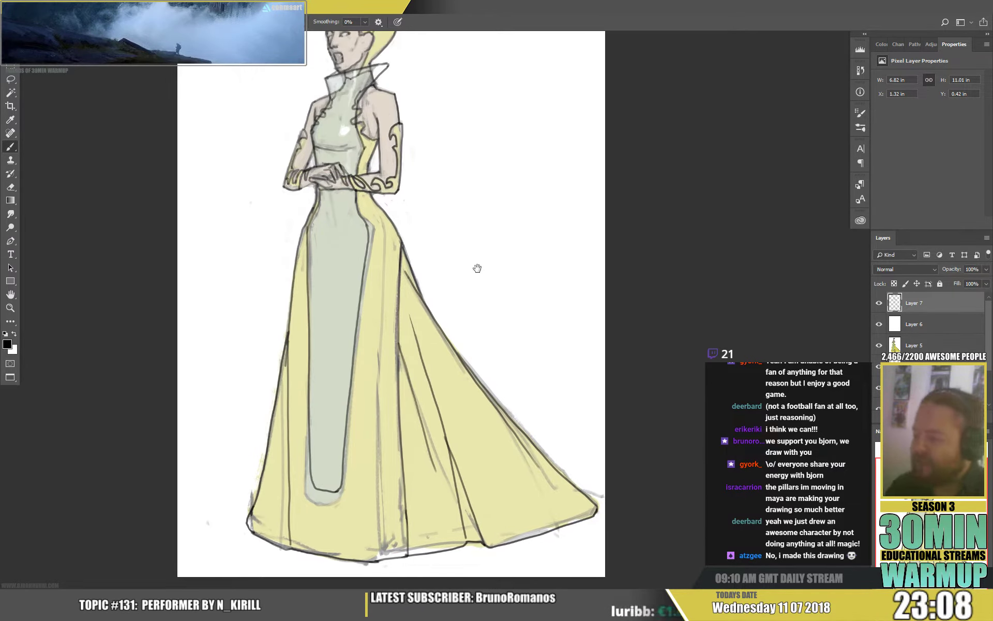
pyautogui.press('e')
pyautogui.moveTo(453, 188); pyautogui.dragTo(473, 246)
pyautogui.press('b')
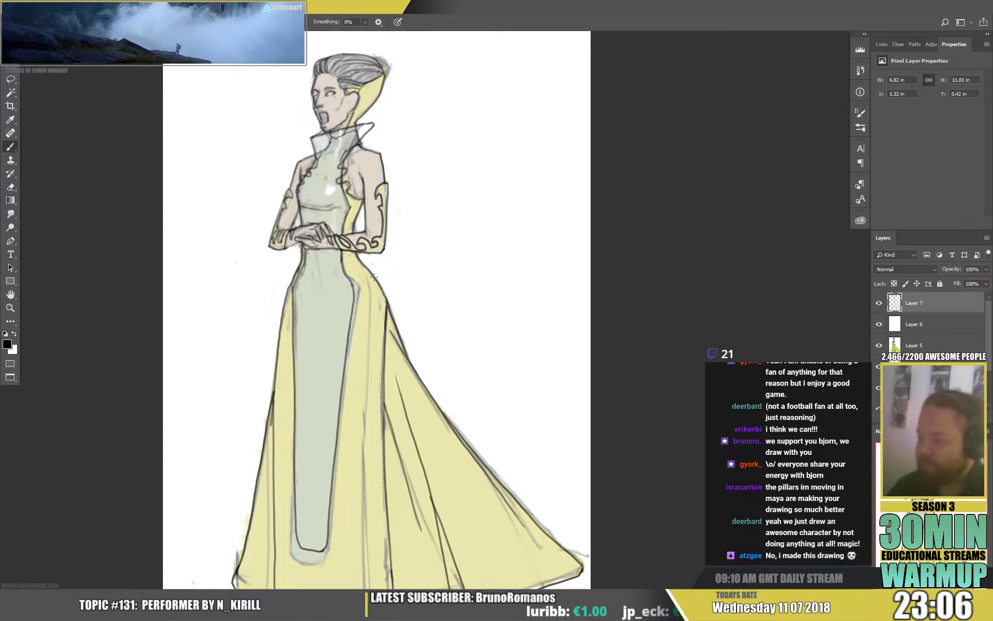
pyautogui.moveTo(365, 266); pyautogui.dragTo(375, 292)
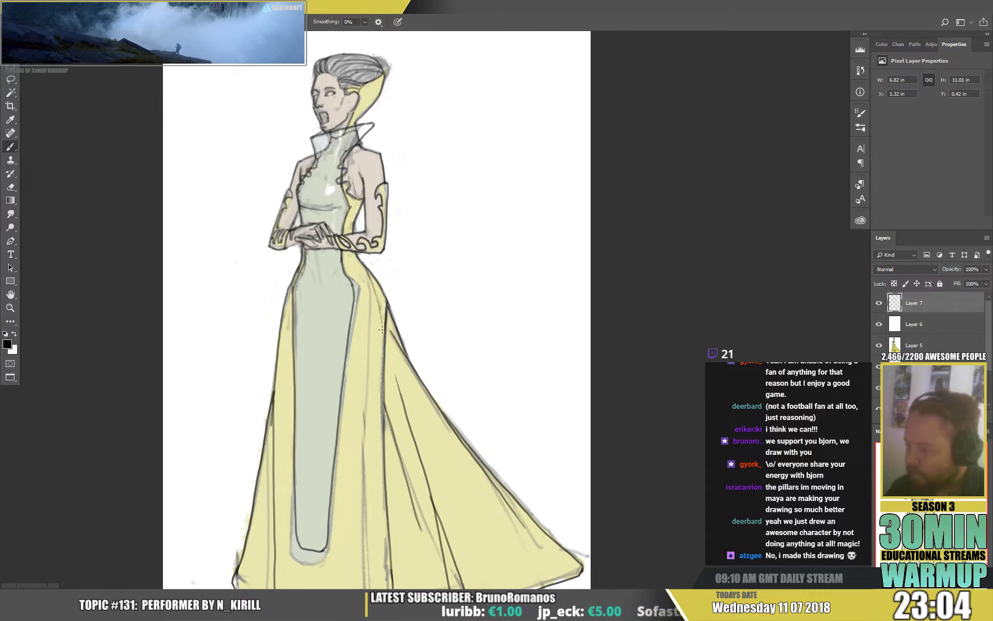
pyautogui.moveTo(481, 178); pyautogui.dragTo(494, 239)
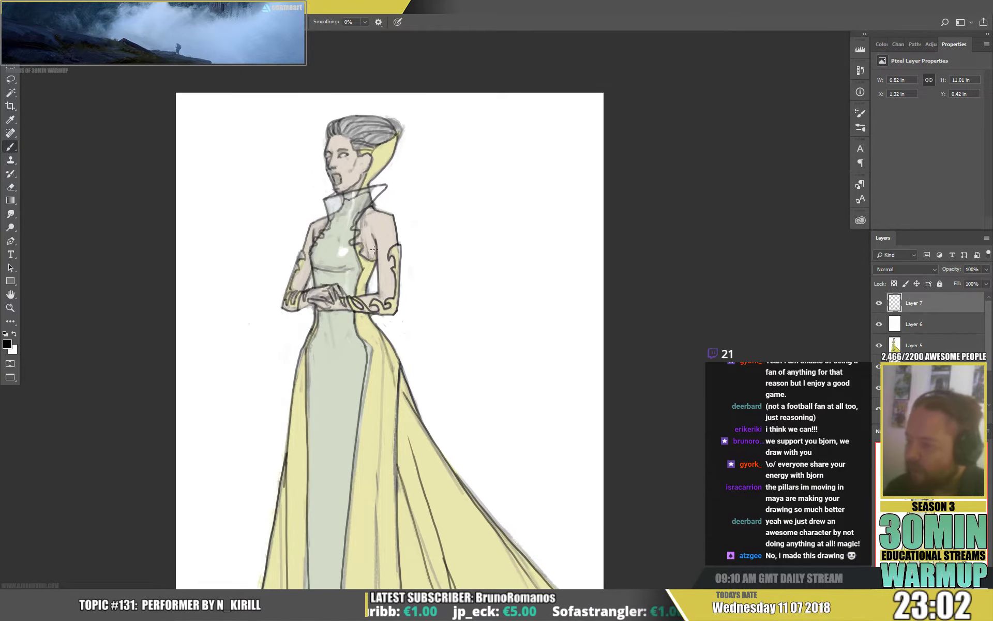
pyautogui.press('e')
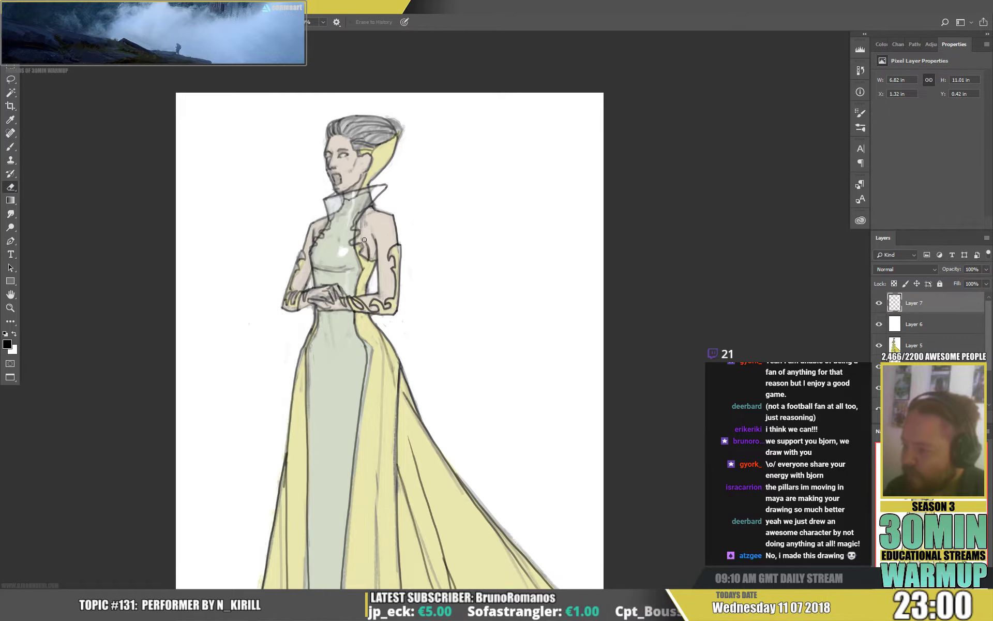
pyautogui.press('b')
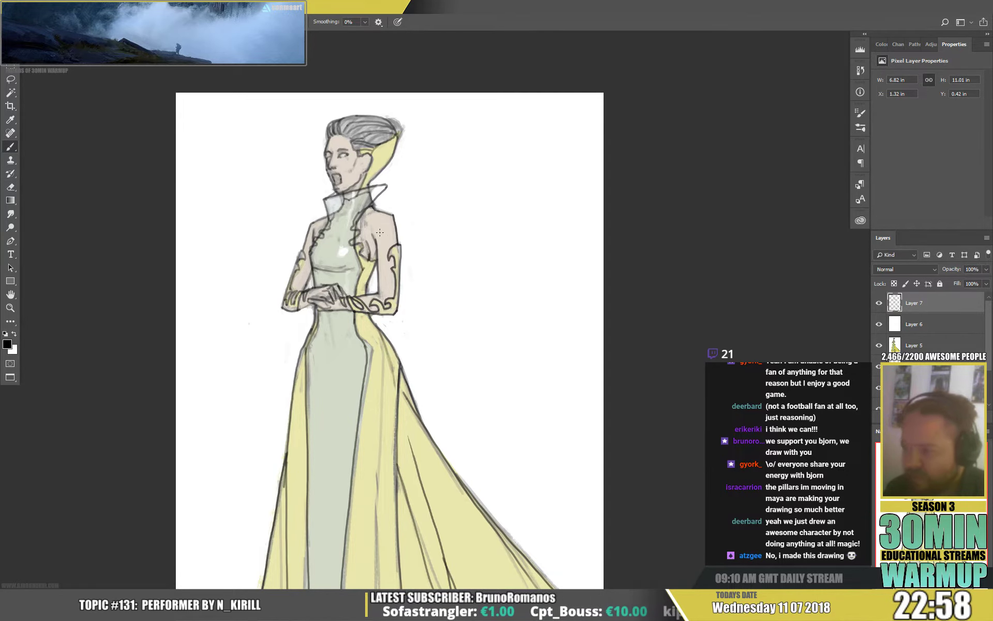
# Set the opacity of the white Layer 6 to 100% to hide the colour rough beneath the line art.
pyautogui.moveTo(504, 196); pyautogui.dragTo(487, 223)
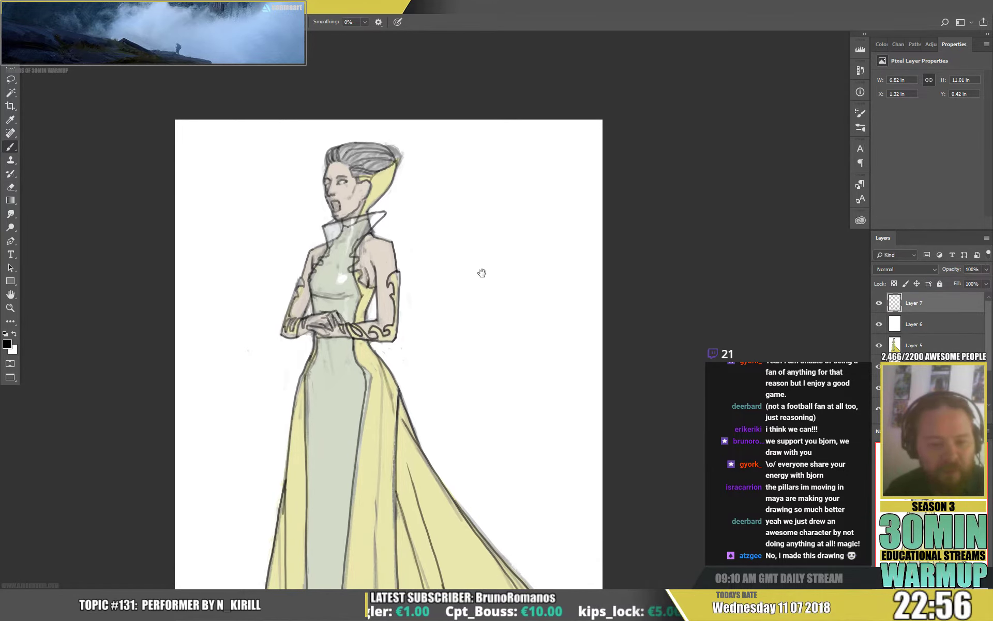
pyautogui.moveTo(486, 302); pyautogui.dragTo(479, 279)
pyautogui.scroll(-1, 450, 269)
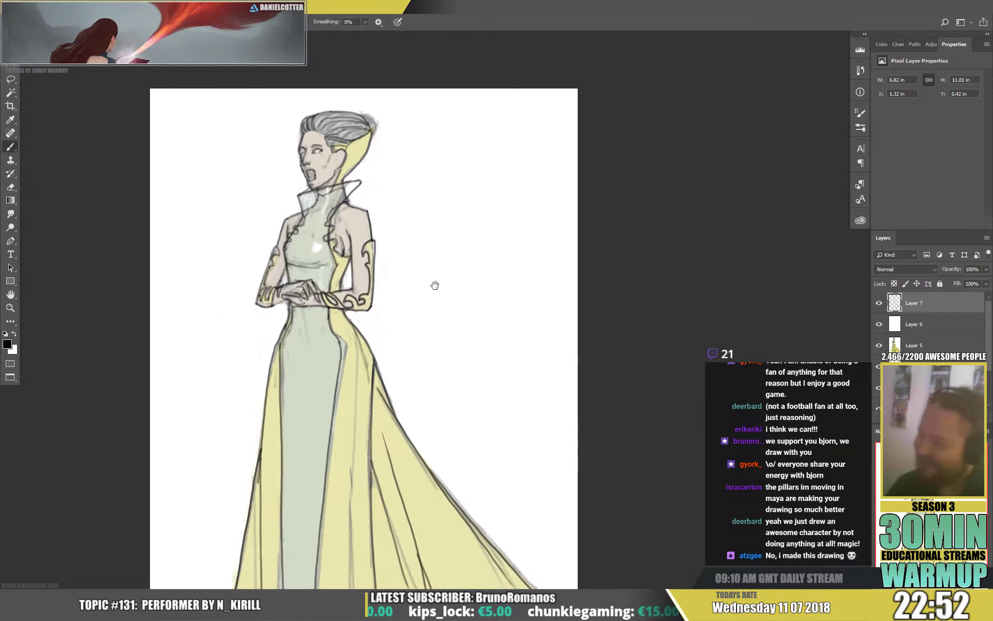
pyautogui.scroll(-1, 437, 288)
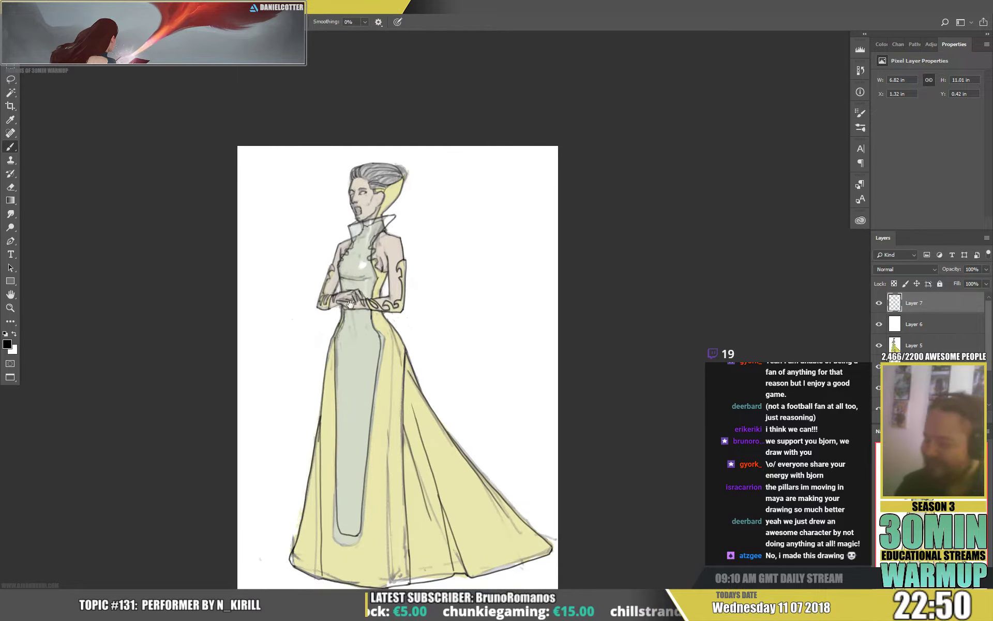
pyautogui.scroll(1, 331, 338)
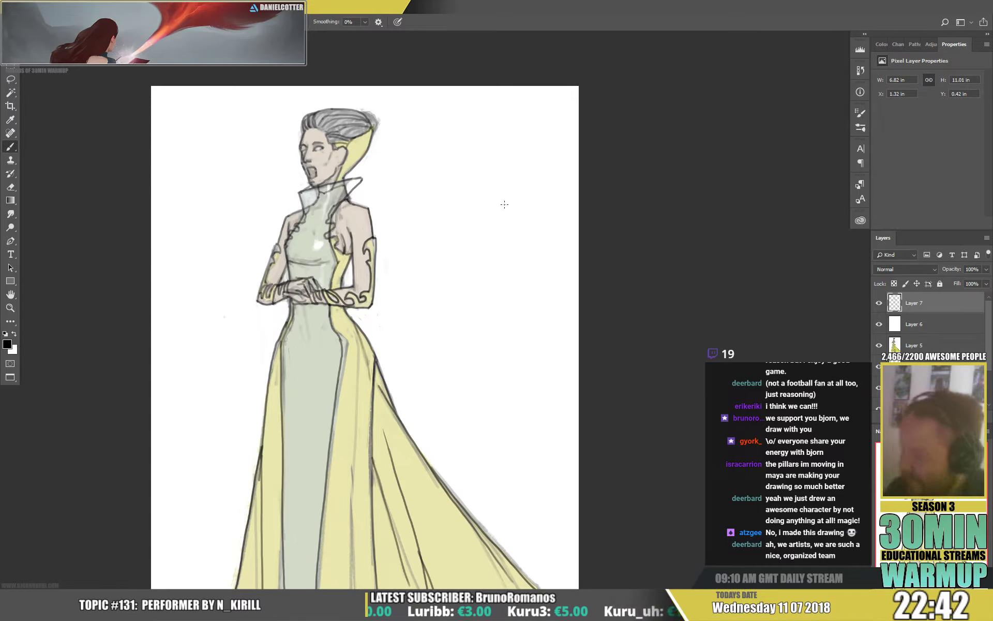
pyautogui.click(931, 324)
pyautogui.moveTo(986, 269); pyautogui.dragTo(962, 282)
pyautogui.click(986, 281)
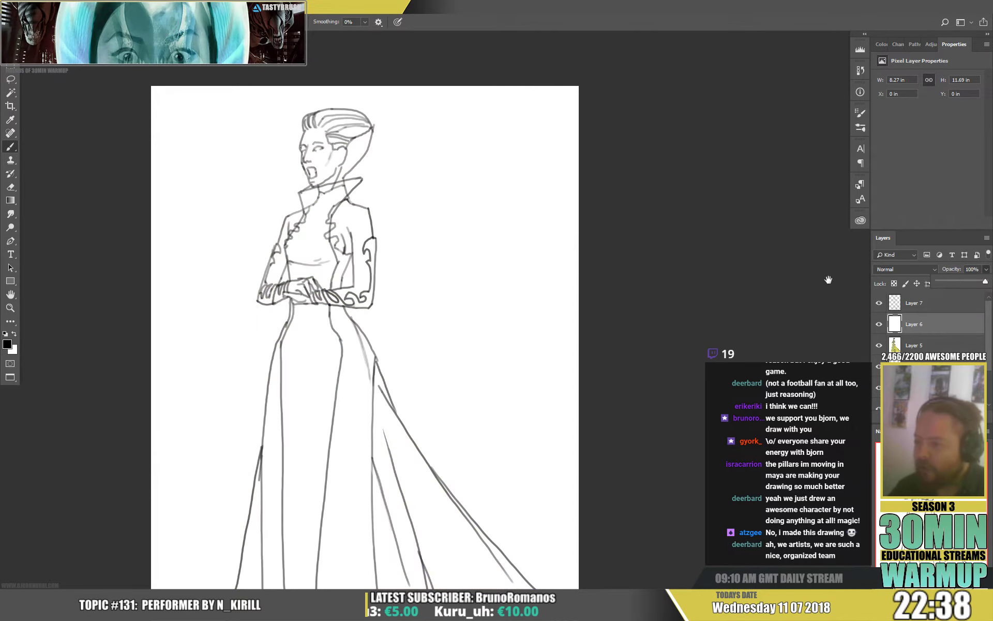
# Select the white background around the figure on Layer 5 with the Magic Wand, adding the gaps between the arms and torso.
pyautogui.moveTo(549, 382); pyautogui.dragTo(545, 296)
pyautogui.scroll(2, 548, 296)
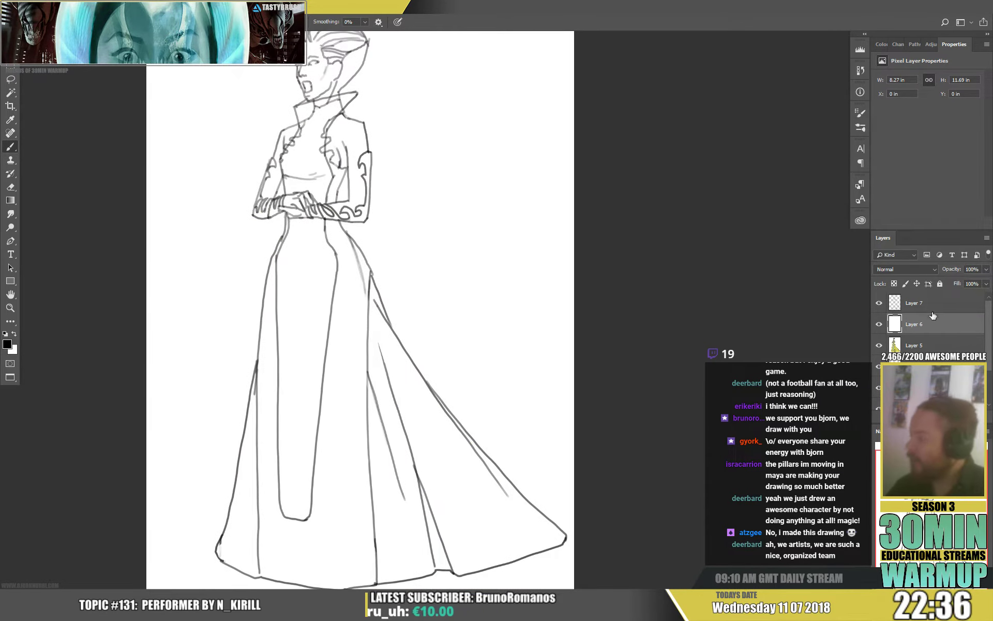
pyautogui.click(926, 345)
pyautogui.press('w')
pyautogui.click(382, 236)
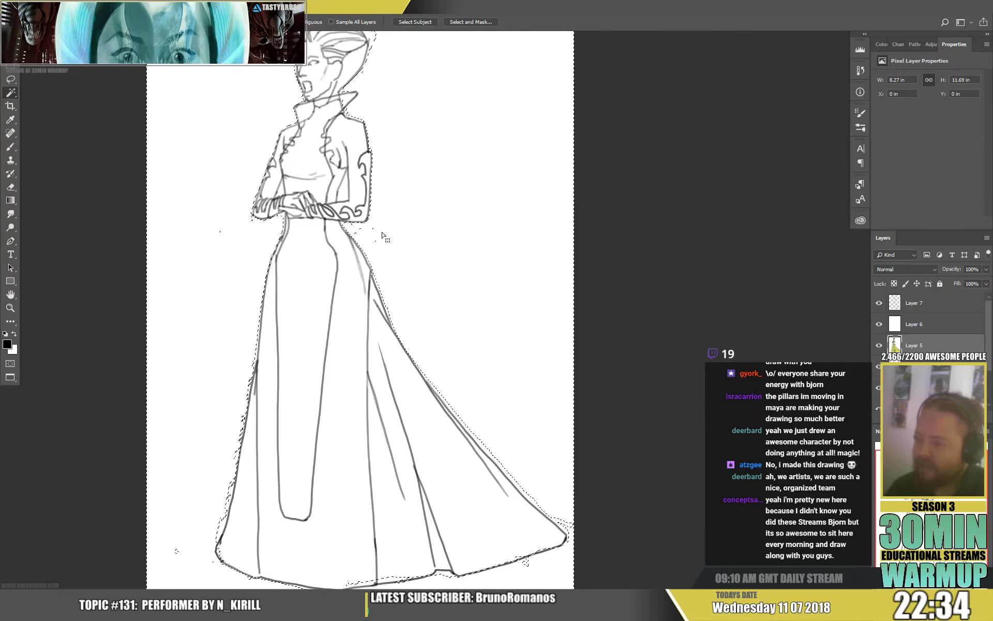
pyautogui.keyDown('shift'); pyautogui.click(344, 187); pyautogui.keyUp('shift')
pyautogui.keyDown('shift'); pyautogui.click(282, 192); pyautogui.keyUp('shift')
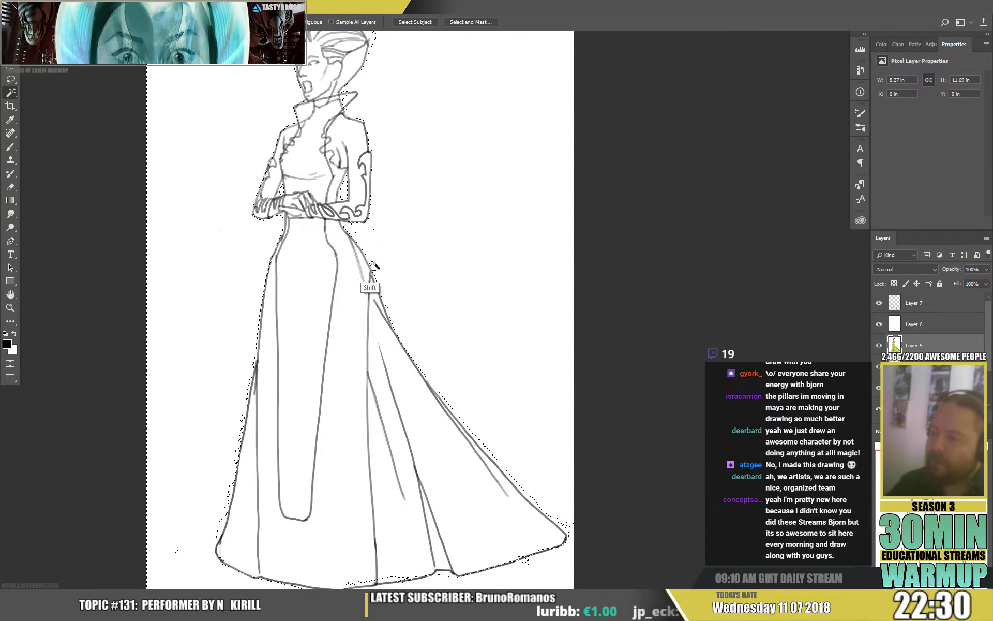
# Add a new layer above Layer 6 and fill the figure's silhouette with flat grey, leaving the background empty and nothing selected.
pyautogui.click(916, 324)
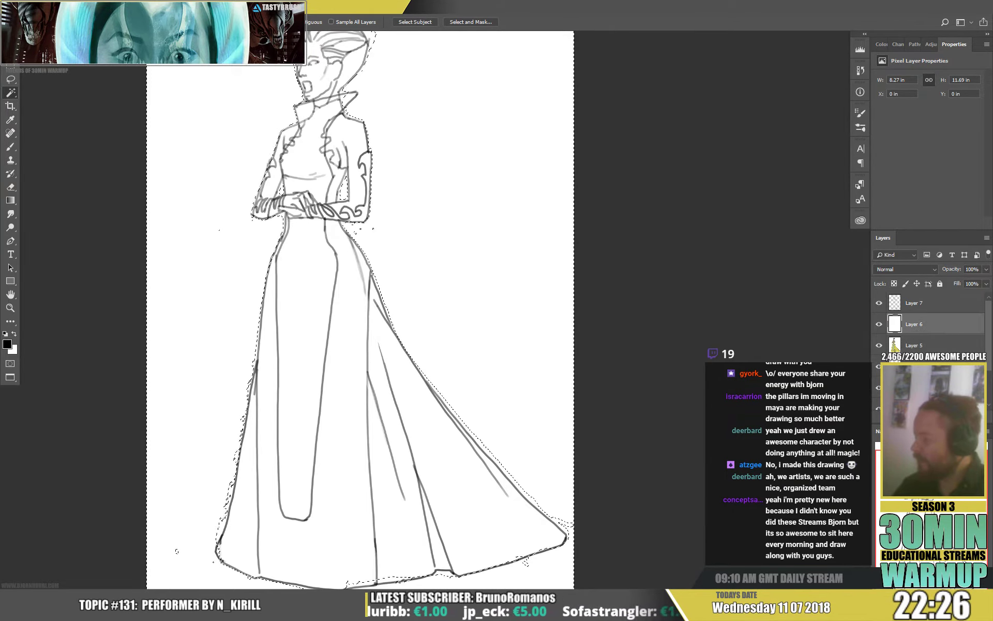
pyautogui.hotkey('ctrl', 'shift', 'alt', 'n')
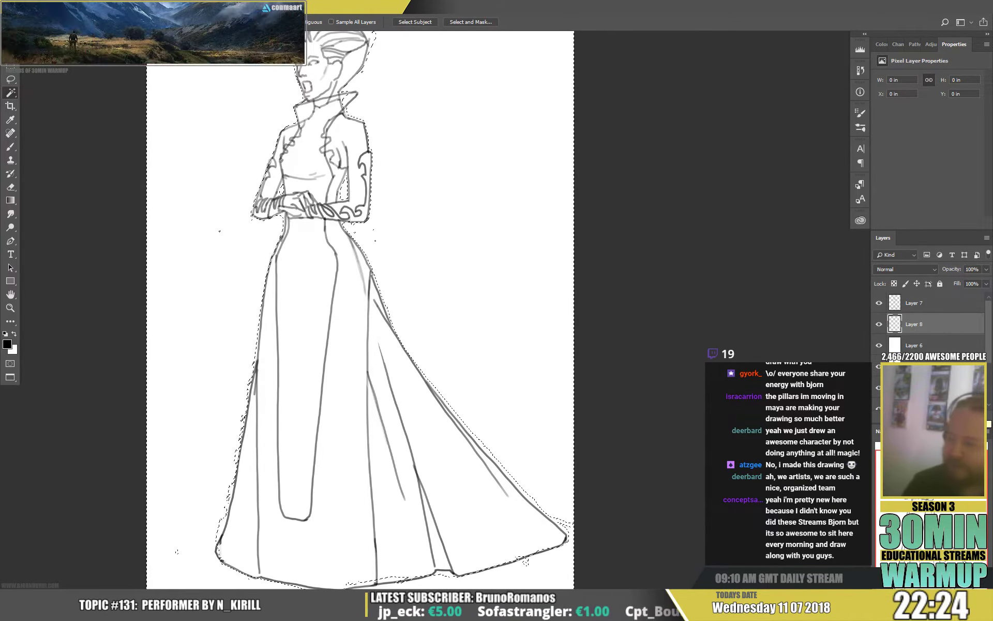
pyautogui.press('b')
pyautogui.press('x')
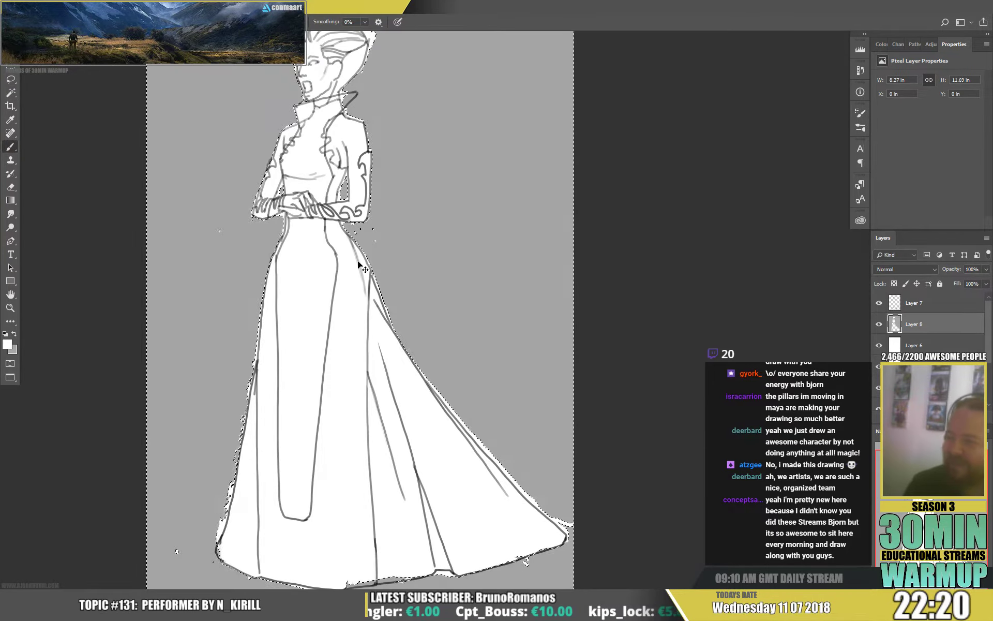
pyautogui.hotkey('ctrl', 'z')
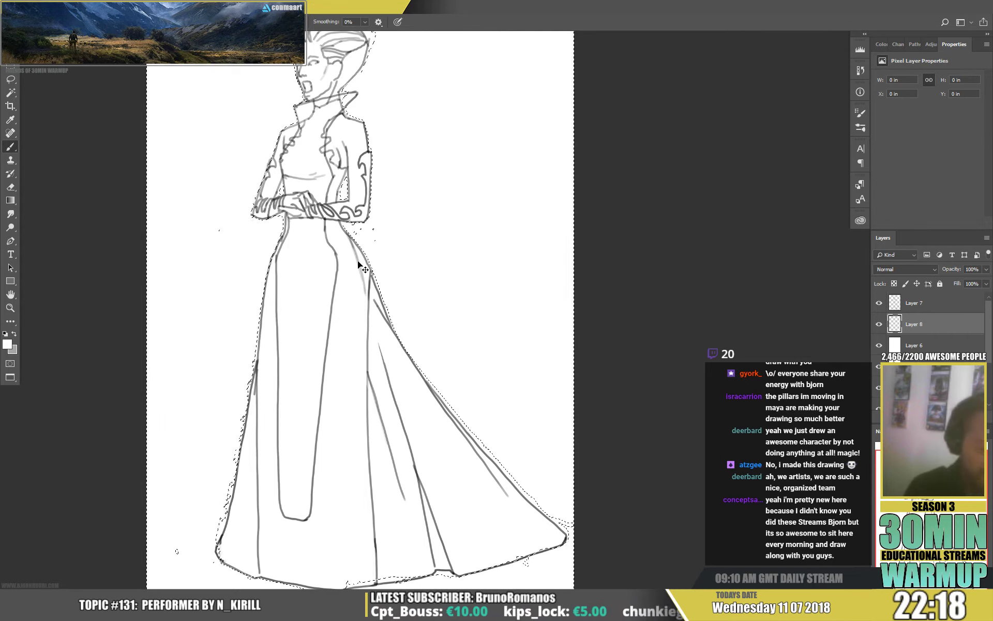
pyautogui.hotkey('ctrl', 'BackSpace')
pyautogui.hotkey('ctrl', 'd')
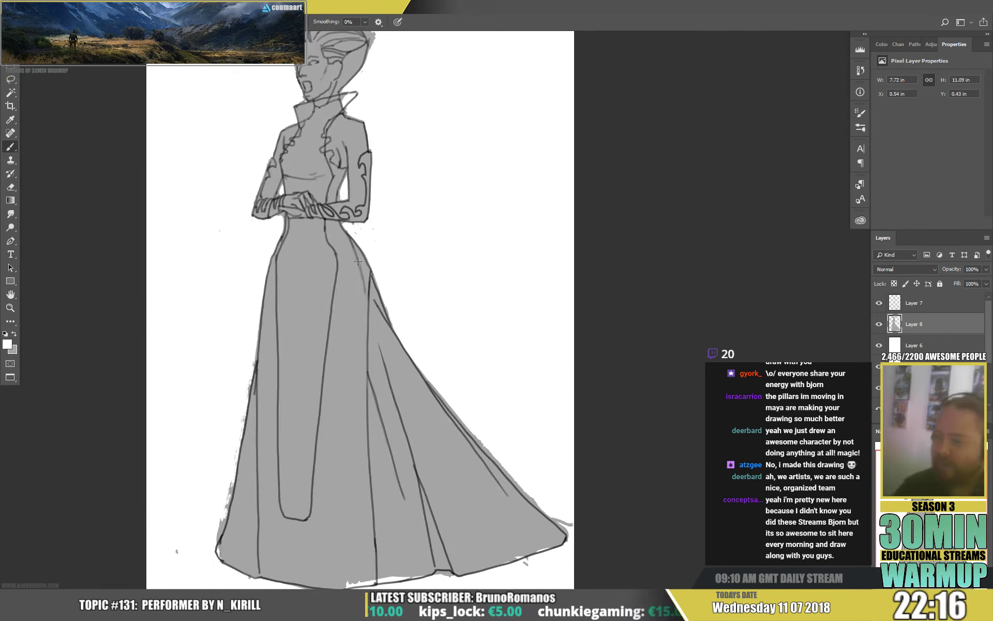
# Erase the grey spill along the skirt's outer edge away from the train, using an enlarged Hard Round 15 1 eraser.
pyautogui.press('e')
pyautogui.rightClick(358, 261)
pyautogui.click(565, 357)
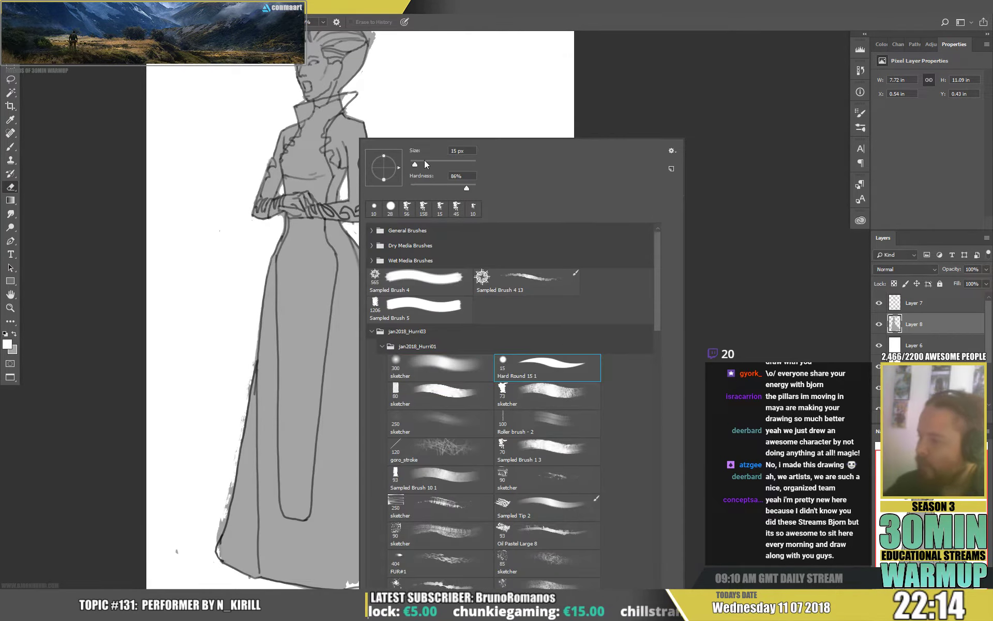
pyautogui.click(421, 161)
pyautogui.click(652, 99)
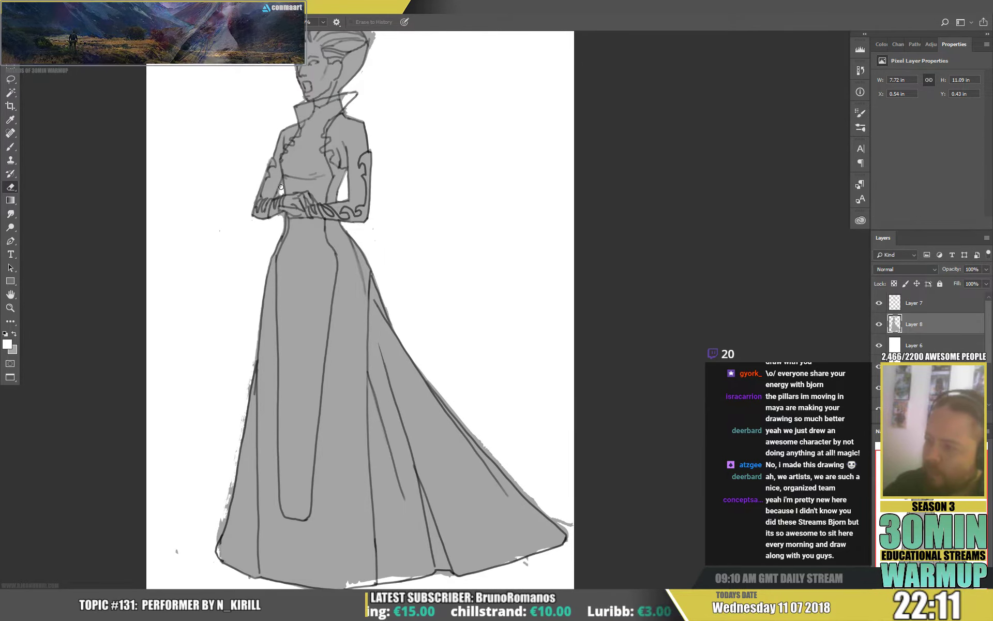
pyautogui.moveTo(339, 220); pyautogui.dragTo(344, 200)
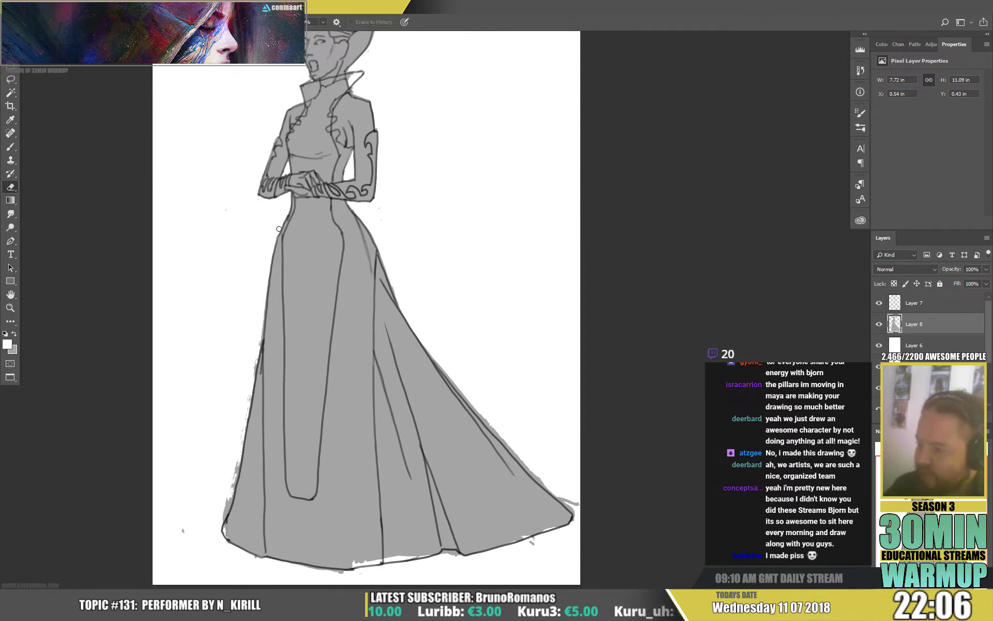
pyautogui.moveTo(262, 291); pyautogui.dragTo(253, 371)
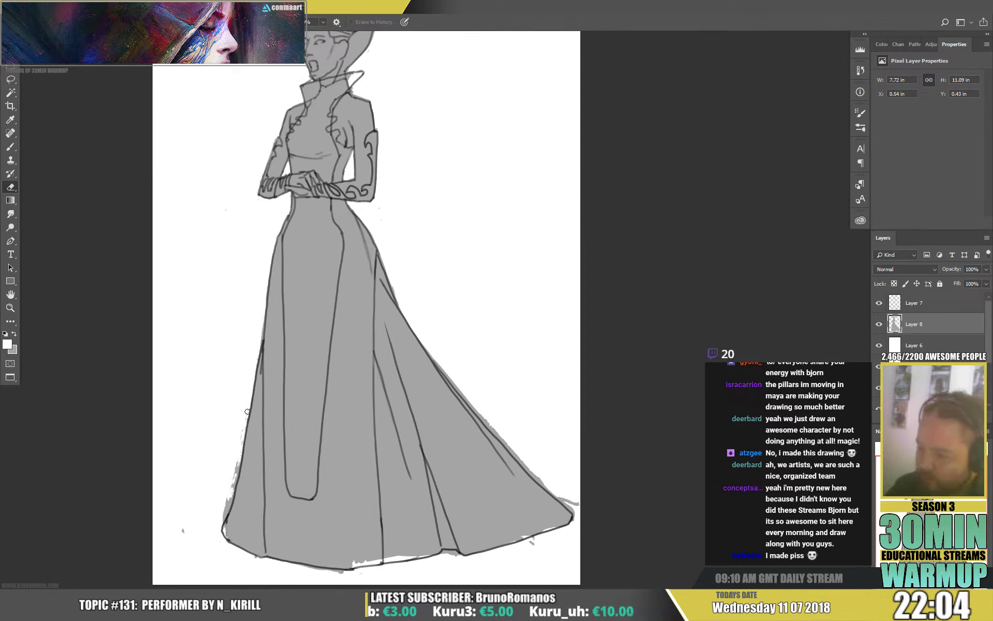
pyautogui.moveTo(248, 412); pyautogui.dragTo(237, 458)
pyautogui.moveTo(230, 496); pyautogui.dragTo(223, 516)
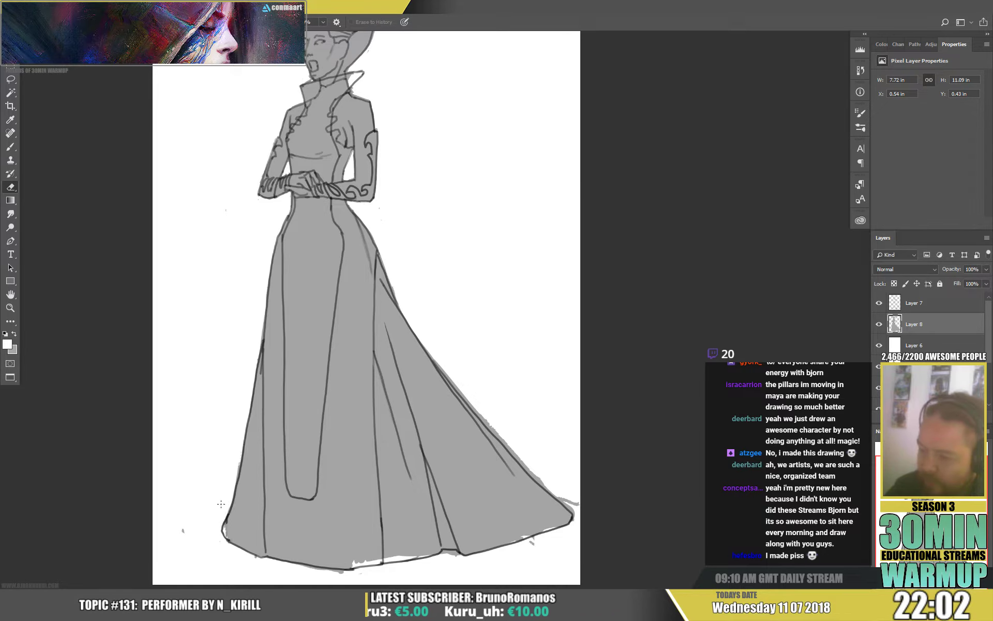
# Sample the silhouette's grey as the paint colour and set the brush to Hard Round 15 1 at a larger size.
pyautogui.press('b')
pyautogui.keyDown('alt'); pyautogui.click(244, 540); pyautogui.keyUp('alt')
pyautogui.rightClick(272, 408)
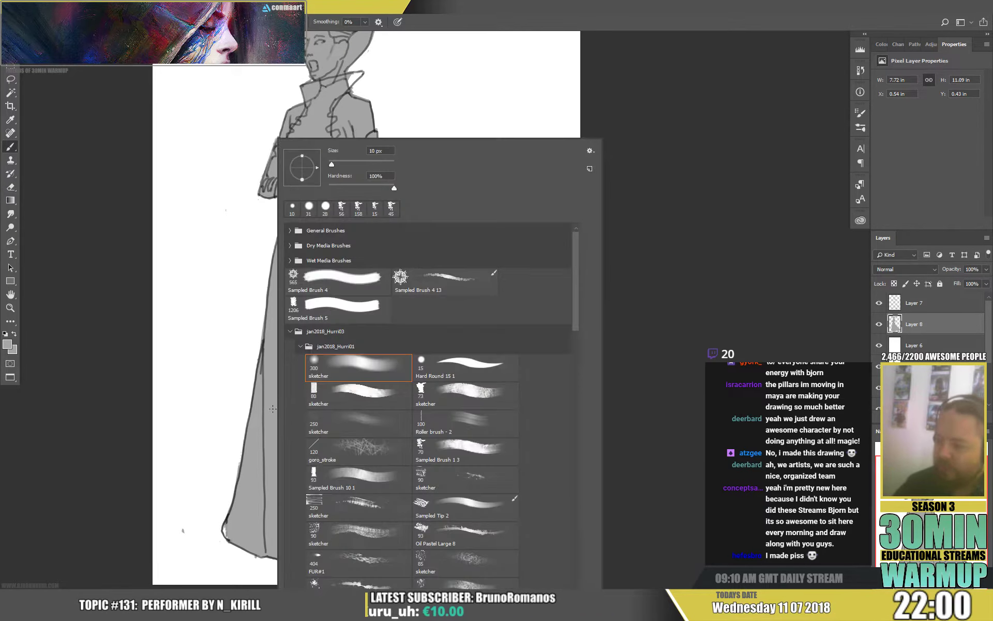
pyautogui.click(487, 372)
pyautogui.click(342, 161)
pyautogui.click(639, 144)
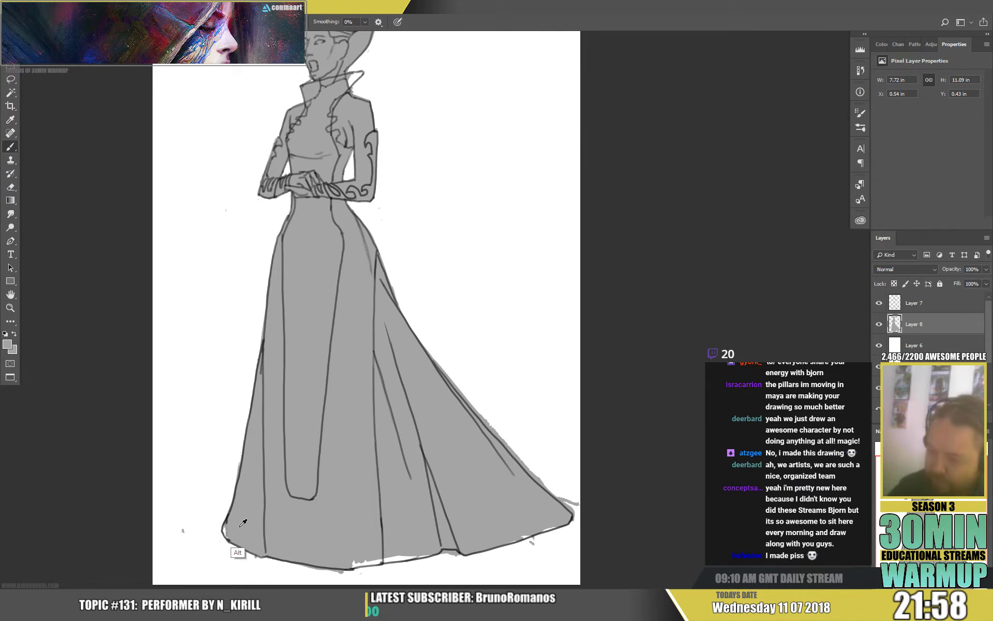
# Erase the stray grey speck beside the skirt and paint grey into the gap along the front hem.
pyautogui.press('e')
pyautogui.click(182, 531)
pyautogui.press('b')
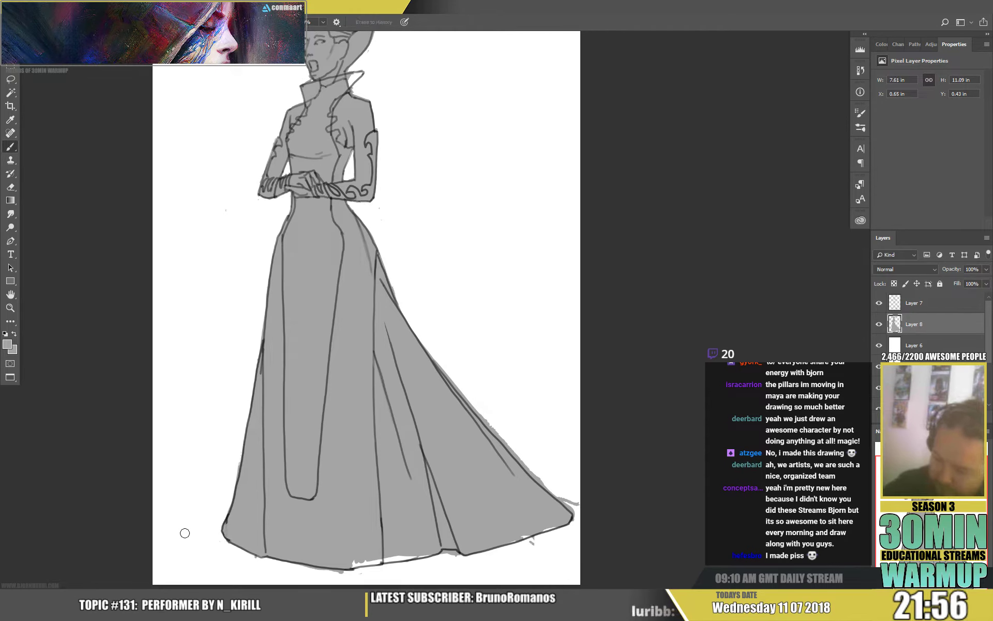
pyautogui.moveTo(339, 563); pyautogui.dragTo(362, 562)
pyautogui.press('e')
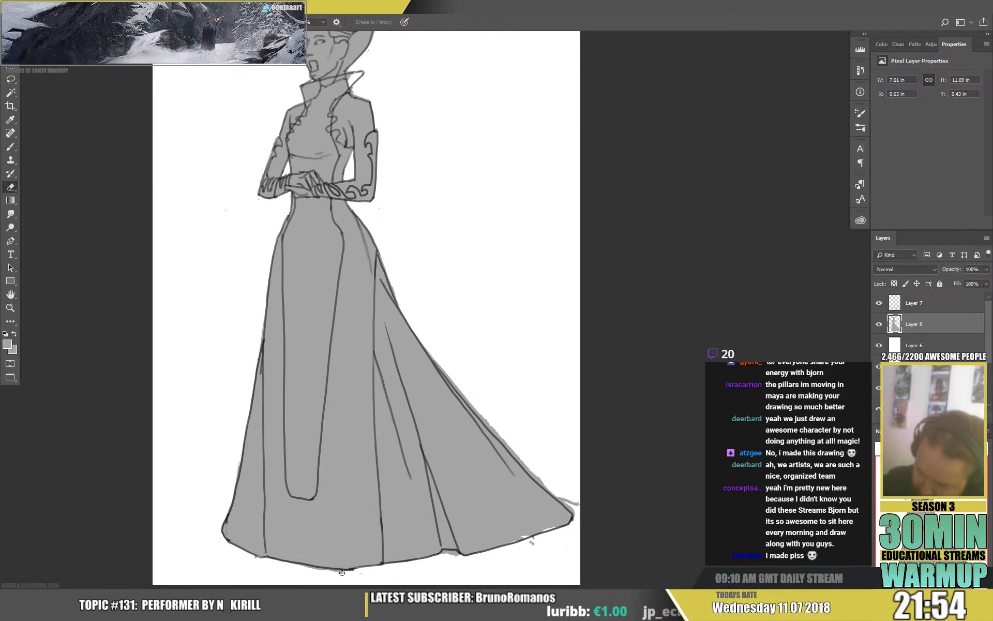
pyautogui.press('b')
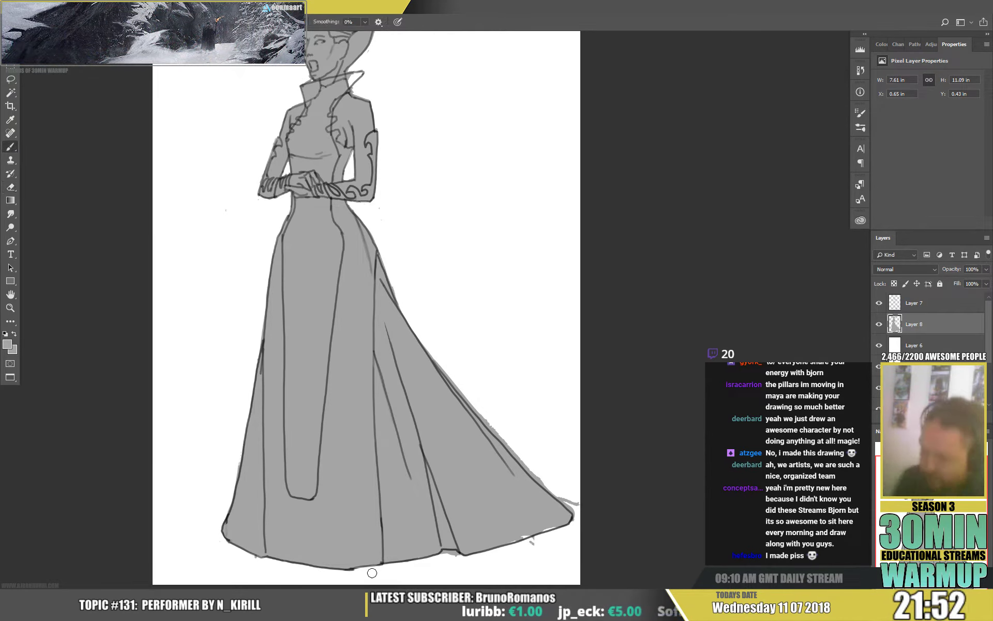
# Erase the grey spill along the skirt train's outer edge and around its pointed tip.
pyautogui.moveTo(487, 517); pyautogui.dragTo(421, 310)
pyautogui.press('e')
pyautogui.moveTo(379, 348); pyautogui.dragTo(497, 329)
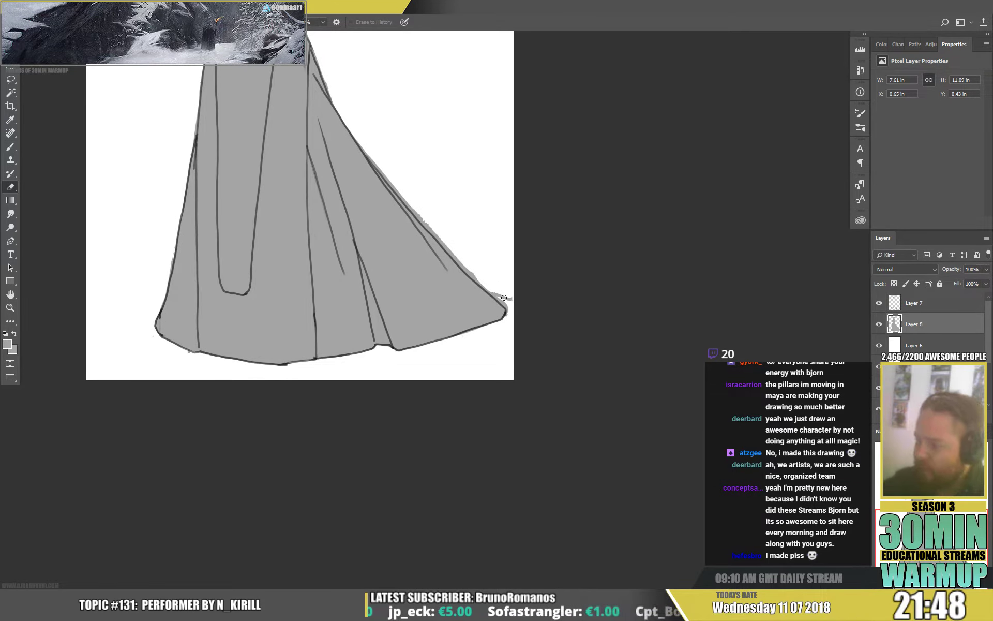
pyautogui.moveTo(490, 286)
pyautogui.mouseDown()
pyautogui.moveTo(453, 249)
pyautogui.moveTo(511, 307)
pyautogui.moveTo(421, 218)
pyautogui.mouseUp()
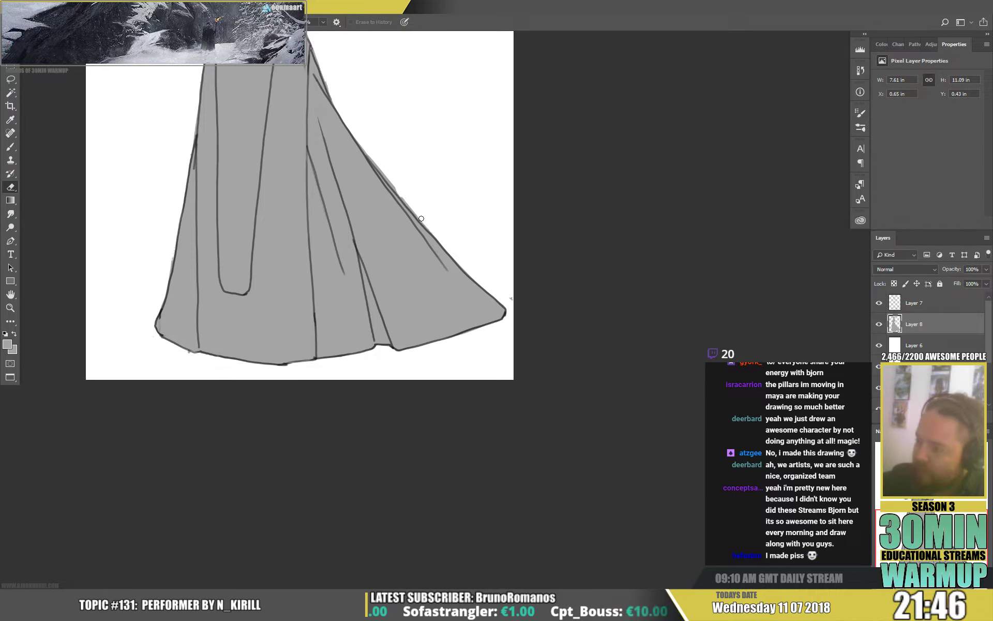
pyautogui.moveTo(373, 161)
pyautogui.mouseDown()
pyautogui.moveTo(323, 71)
pyautogui.moveTo(417, 306)
pyautogui.mouseUp()
# Erase the grey spill behind the swept-back hair and paint grey into the raised collar's point.
pyautogui.press('b')
pyautogui.press('e')
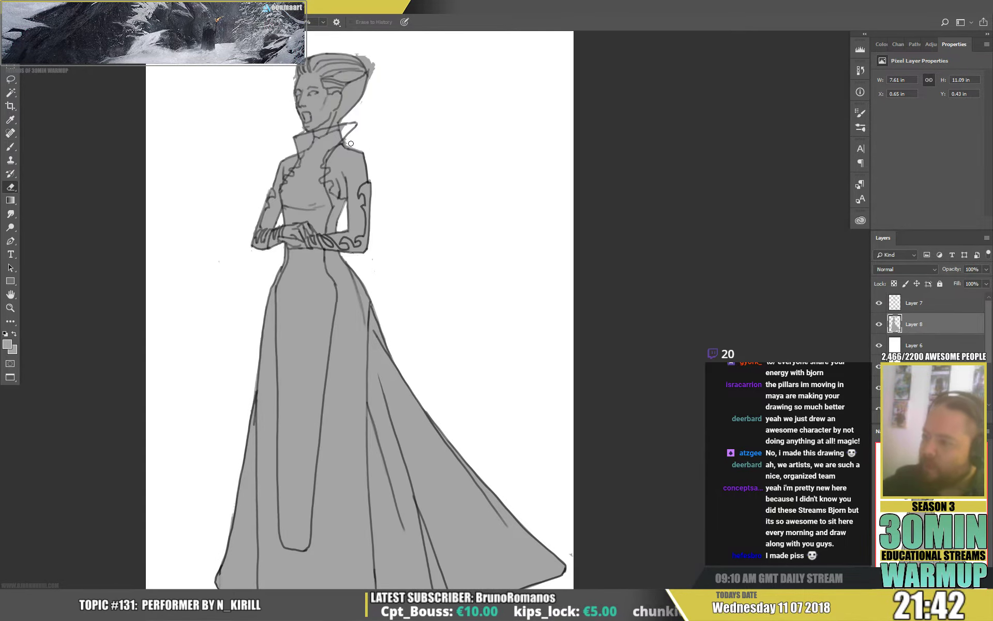
pyautogui.moveTo(343, 130); pyautogui.dragTo(342, 123)
pyautogui.moveTo(357, 52); pyautogui.dragTo(372, 73)
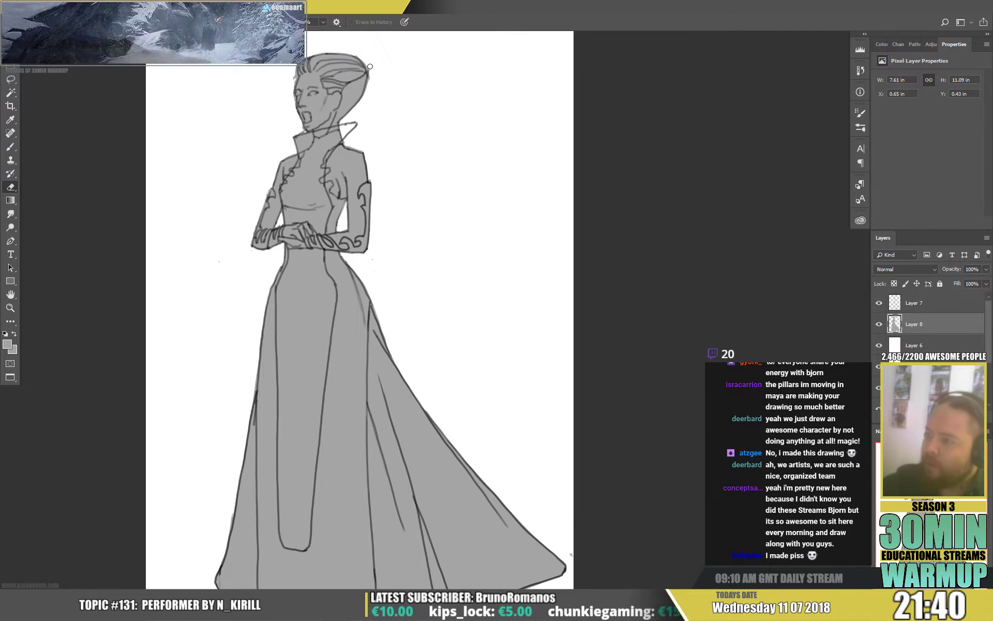
pyautogui.press('b')
pyautogui.moveTo(343, 130); pyautogui.dragTo(351, 125)
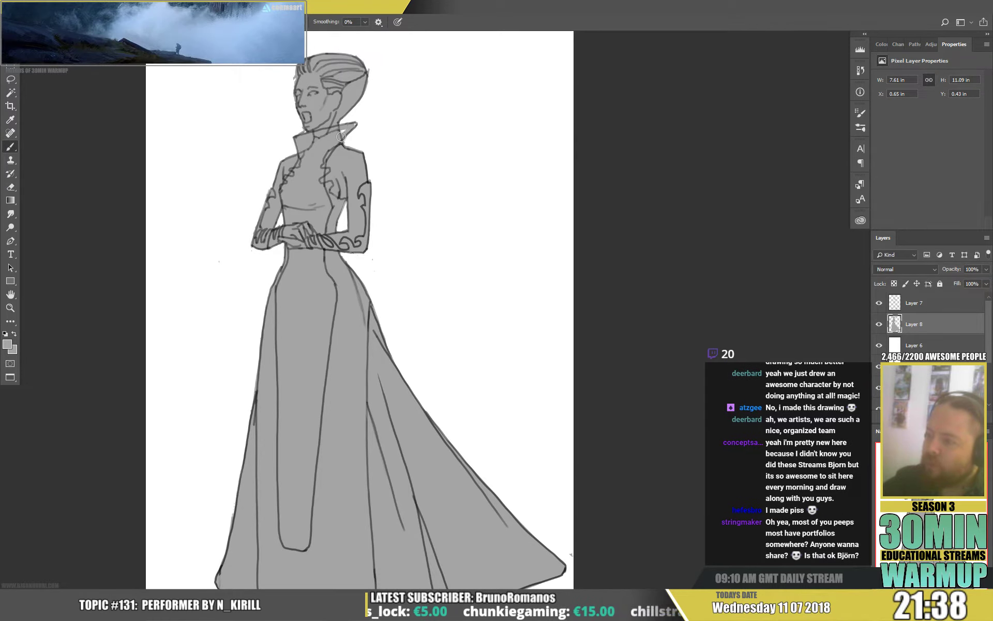
# Touch up the grey silhouette along the arms, waist and hip, filling gaps and erasing specks outside the outline.
pyautogui.press('e')
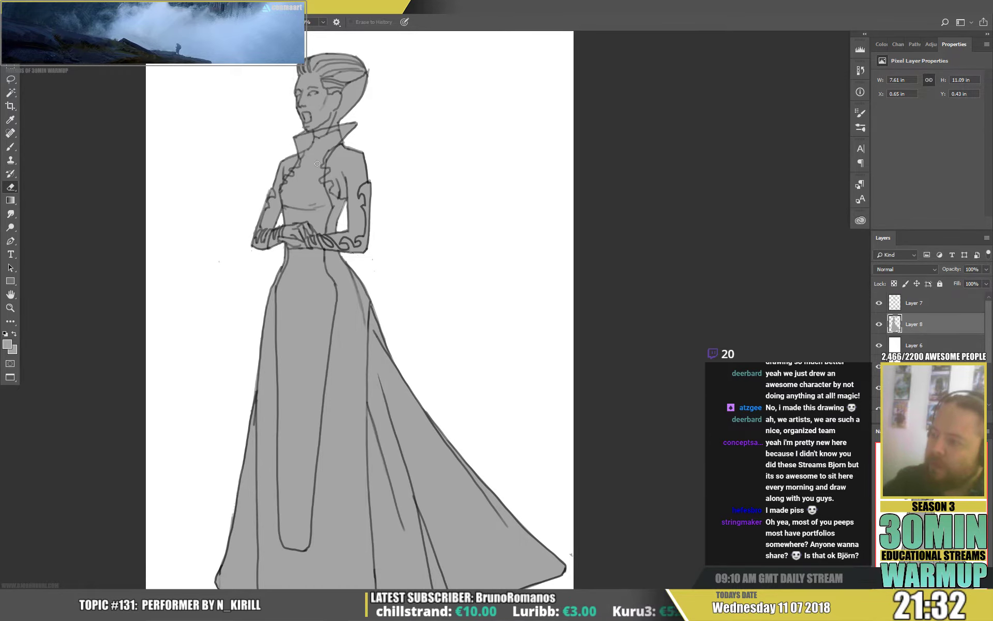
pyautogui.press('b')
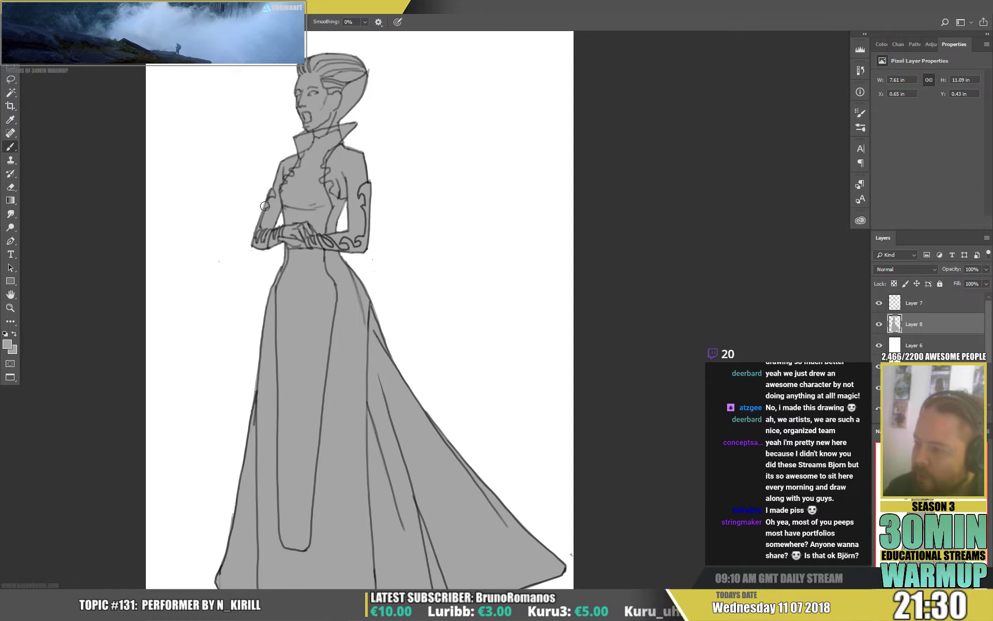
pyautogui.moveTo(265, 205); pyautogui.dragTo(257, 228)
pyautogui.press('e')
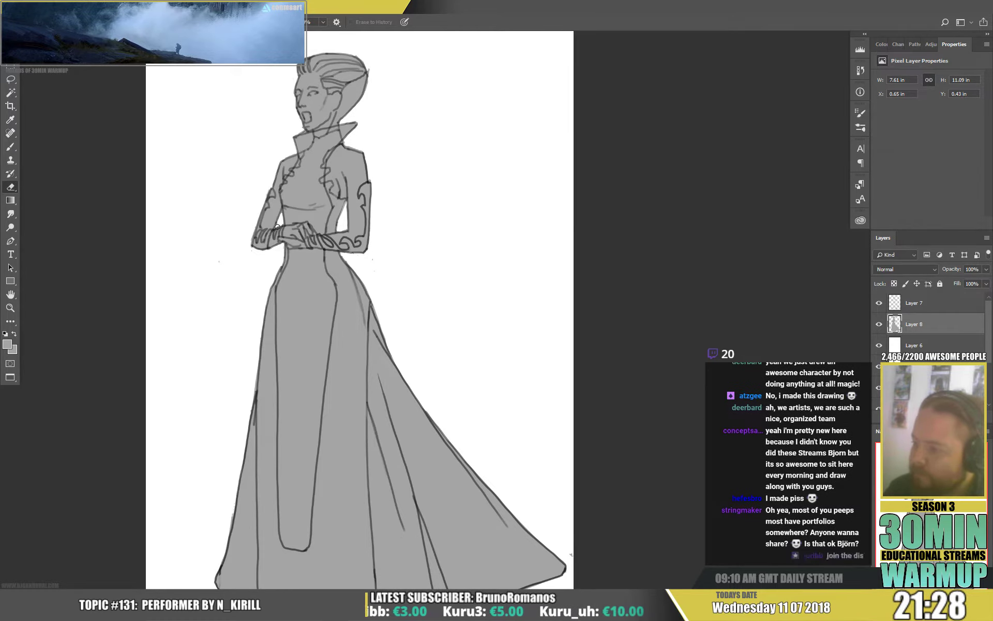
pyautogui.moveTo(417, 181); pyautogui.dragTo(398, 215)
pyautogui.press('b')
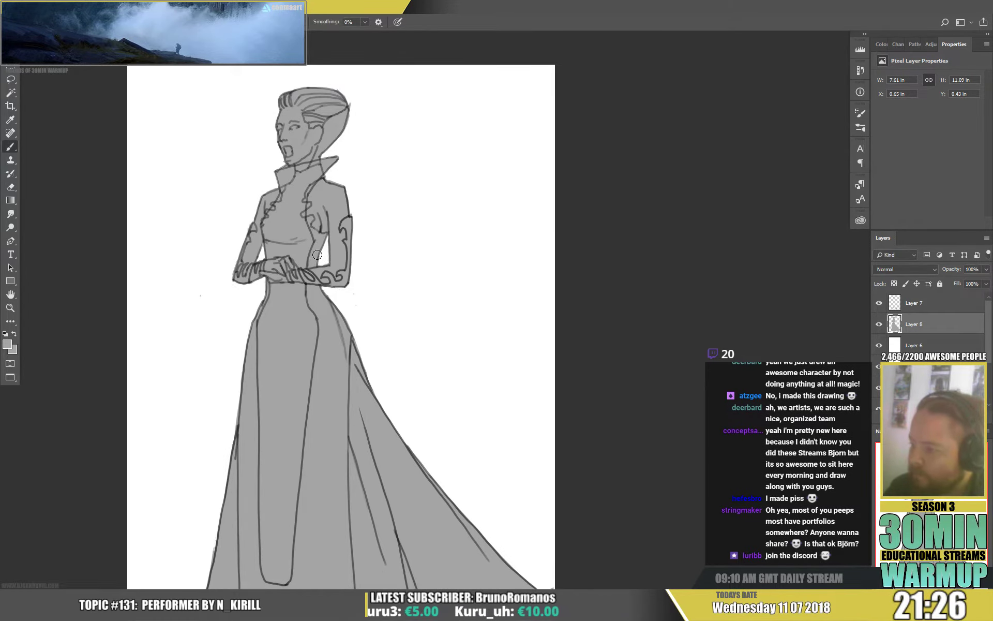
pyautogui.press('e')
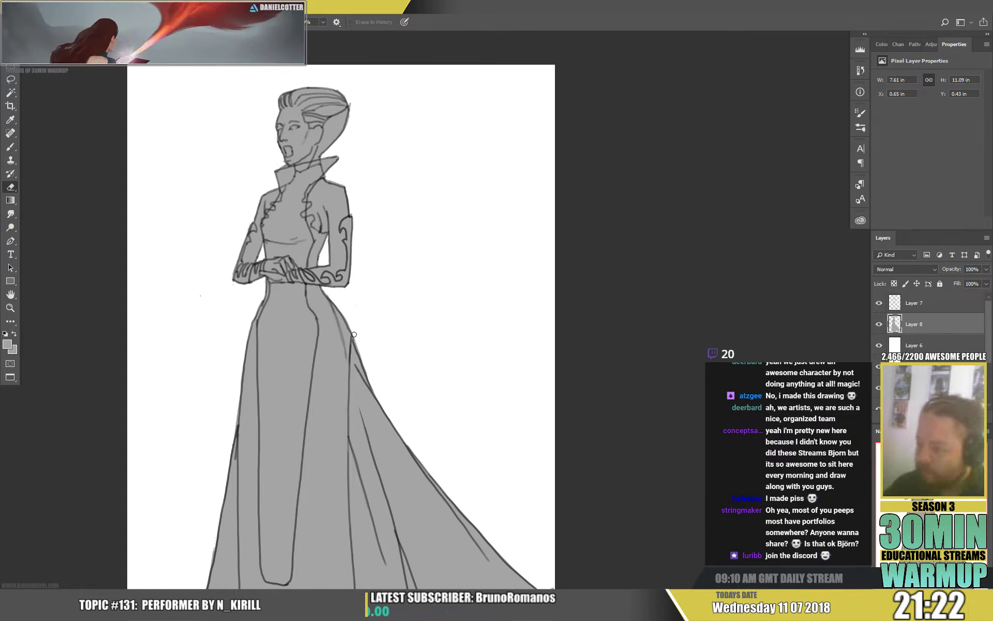
pyautogui.press('b')
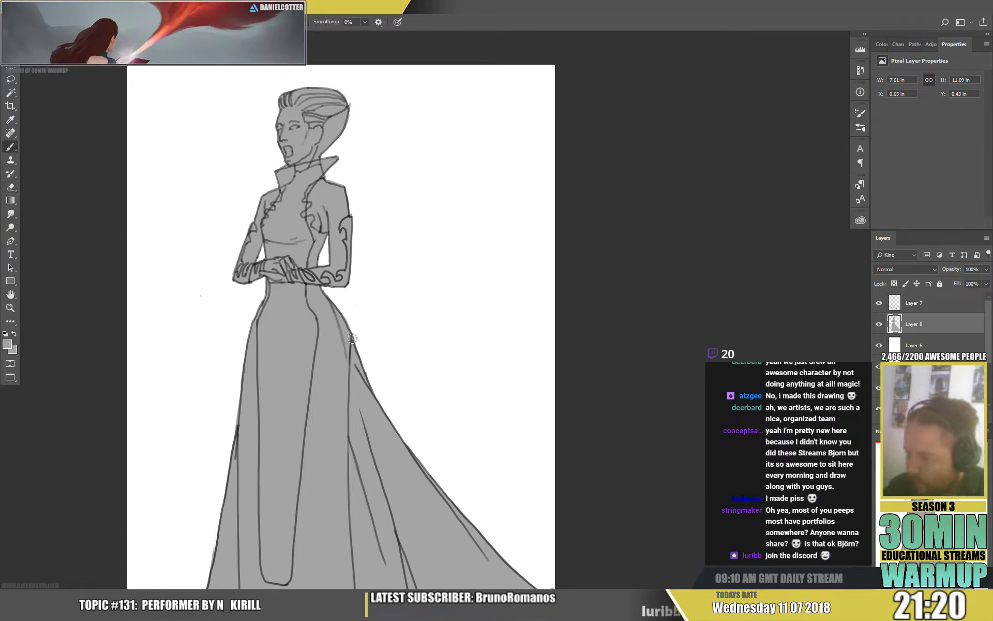
pyautogui.press('e')
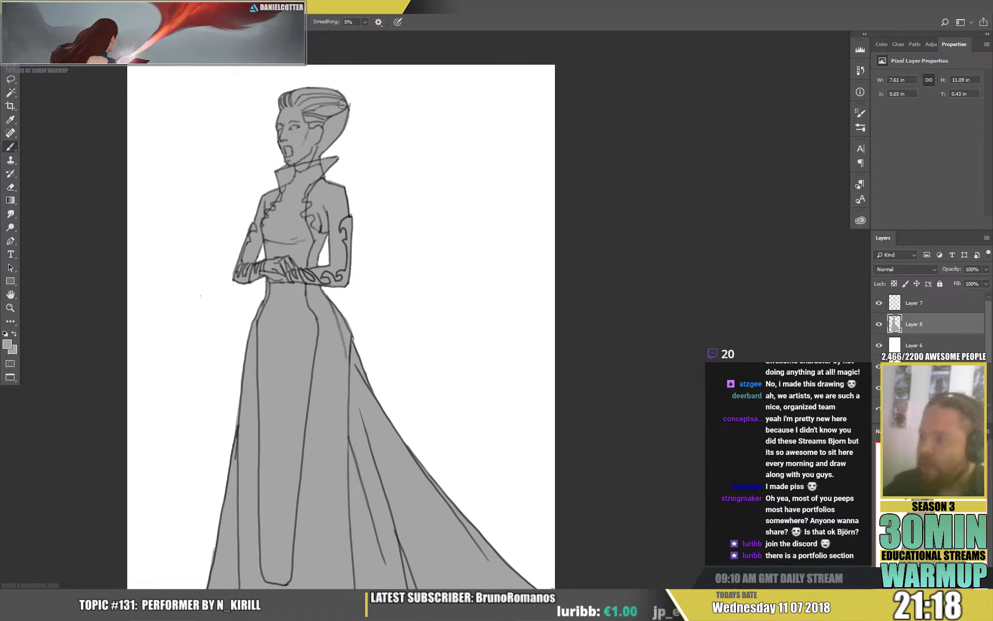
pyautogui.press('b')
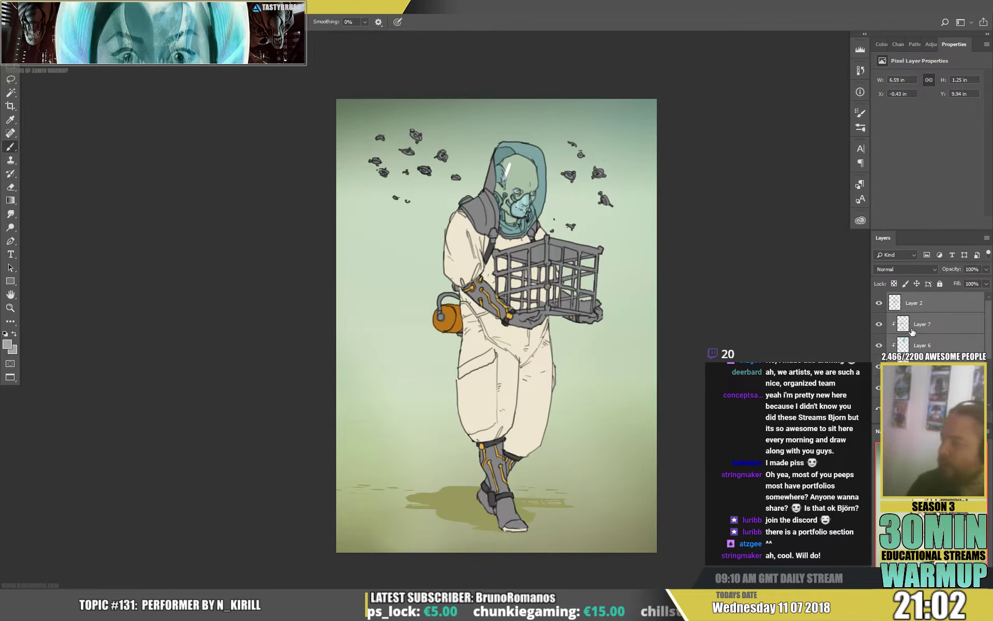
# Place the two documents side by side and copy Group 13 from 30minwarmup_S3_128.psd into 30minwarmup_S3_132.psd.
pyautogui.scroll(-3, 926, 336)
pyautogui.press('f')
pyautogui.press('f')
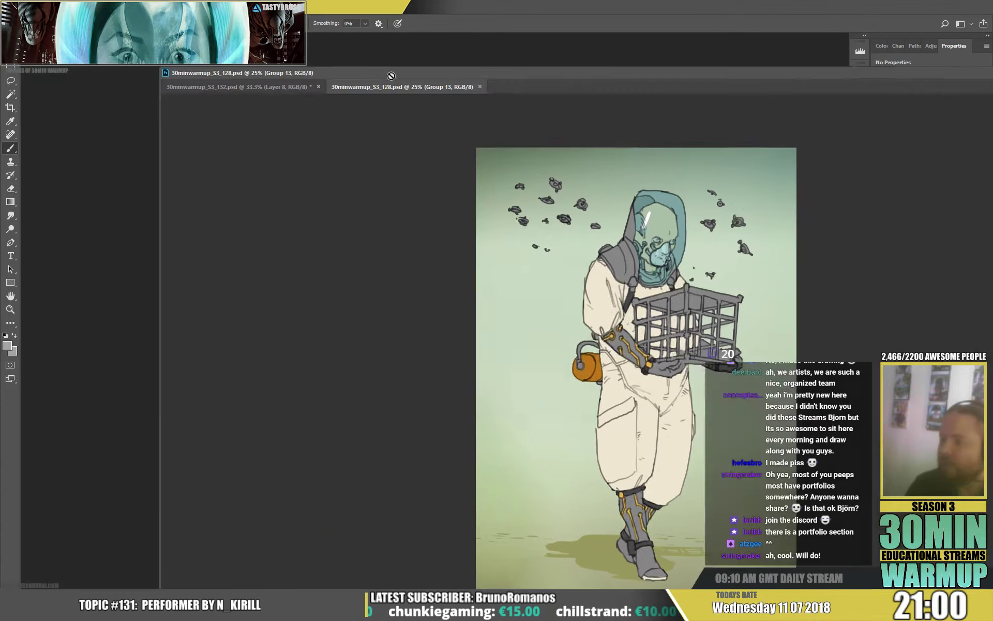
pyautogui.moveTo(374, 88); pyautogui.dragTo(727, 108)
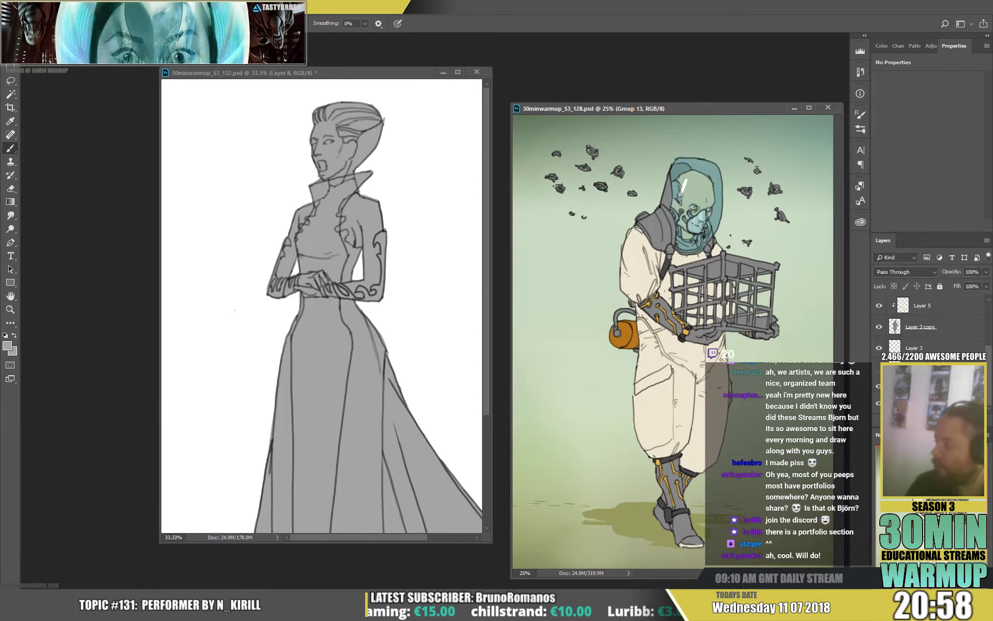
pyautogui.moveTo(918, 386); pyautogui.dragTo(409, 288)
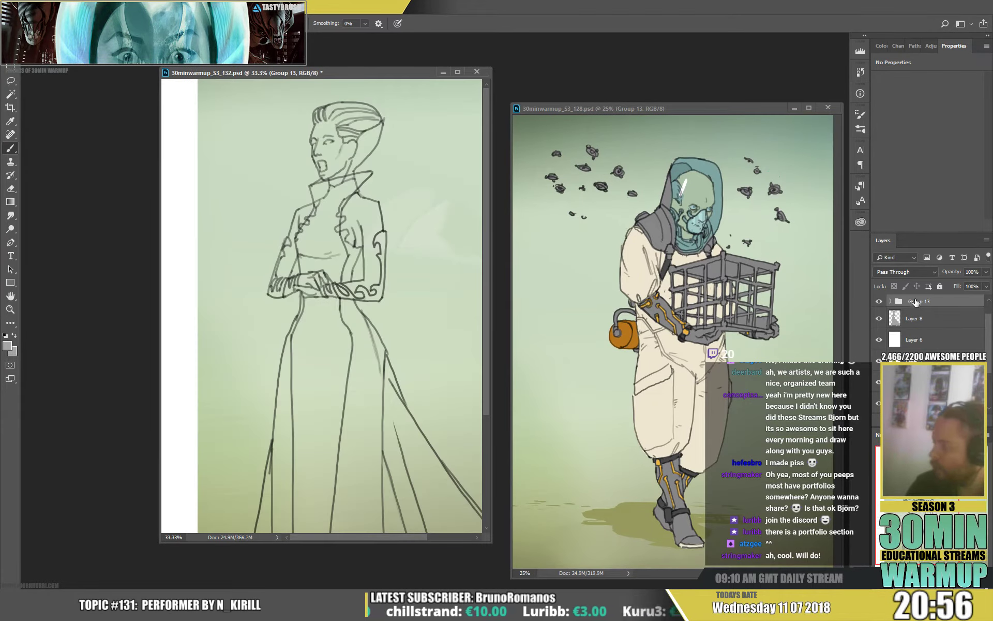
# Move Group 13 beneath Layer 8 and shift its green gradient background to cover the whole canvas.
pyautogui.moveTo(915, 302); pyautogui.dragTo(916, 329)
pyautogui.press('f')
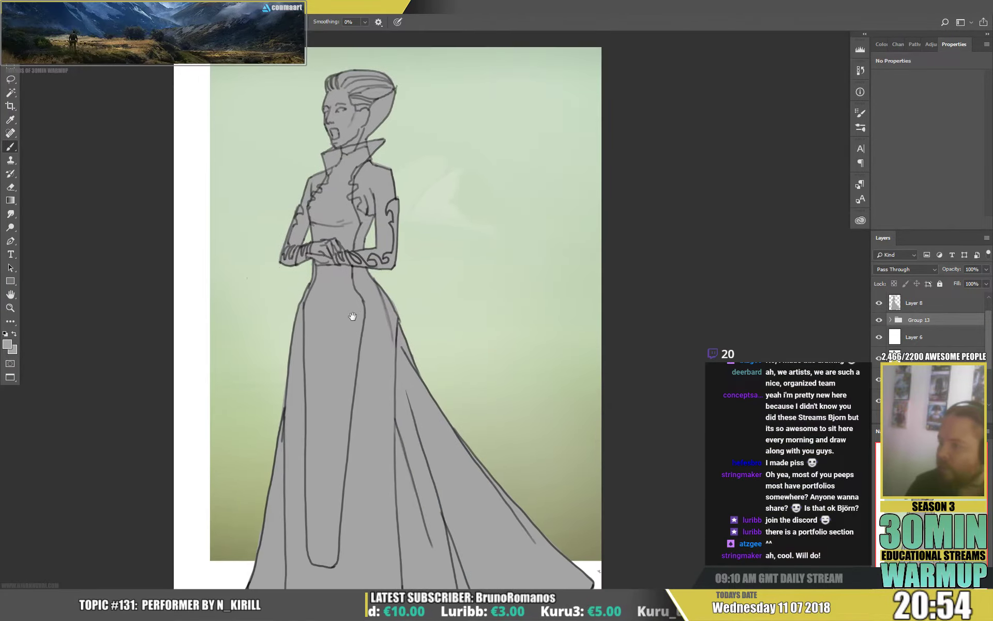
pyautogui.press('v')
pyautogui.moveTo(527, 284); pyautogui.dragTo(473, 372)
pyautogui.scroll(-1, 488, 365)
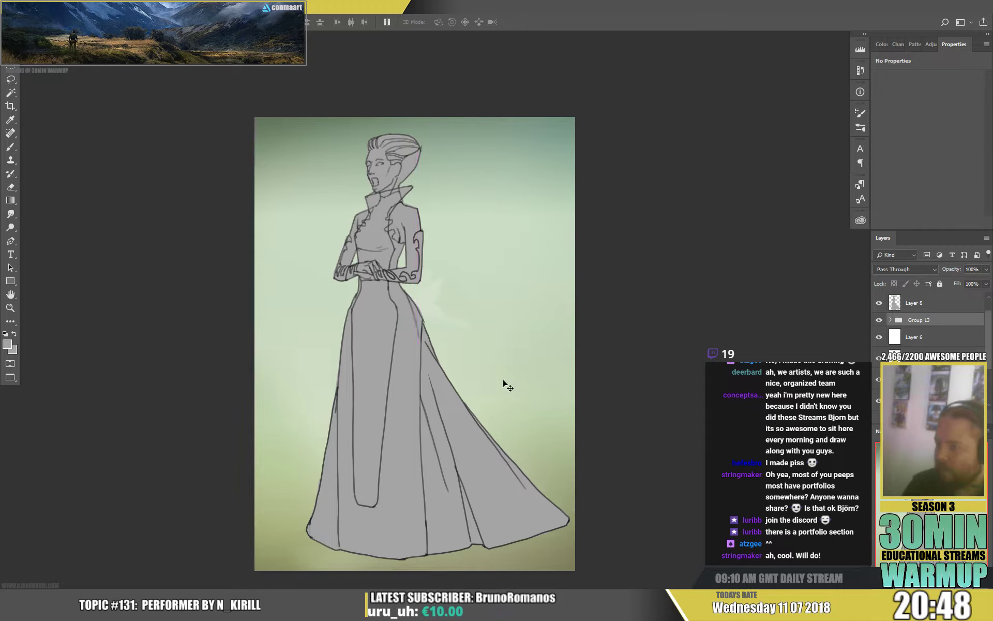
# Hide Group 13, Layer 6 and Layer 8 and pick up the coloured sketch's yellow and sage green as paint colours.
pyautogui.click(879, 319)
pyautogui.click(879, 337)
pyautogui.click(914, 359)
pyautogui.press('b')
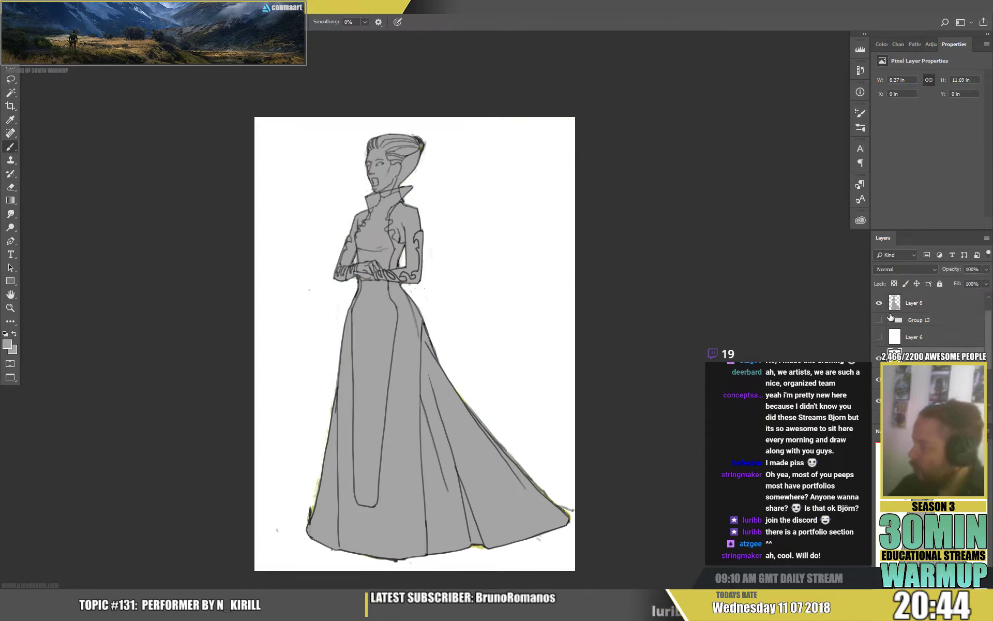
pyautogui.click(879, 302)
pyautogui.keyDown('alt'); pyautogui.click(385, 335); pyautogui.keyUp('alt')
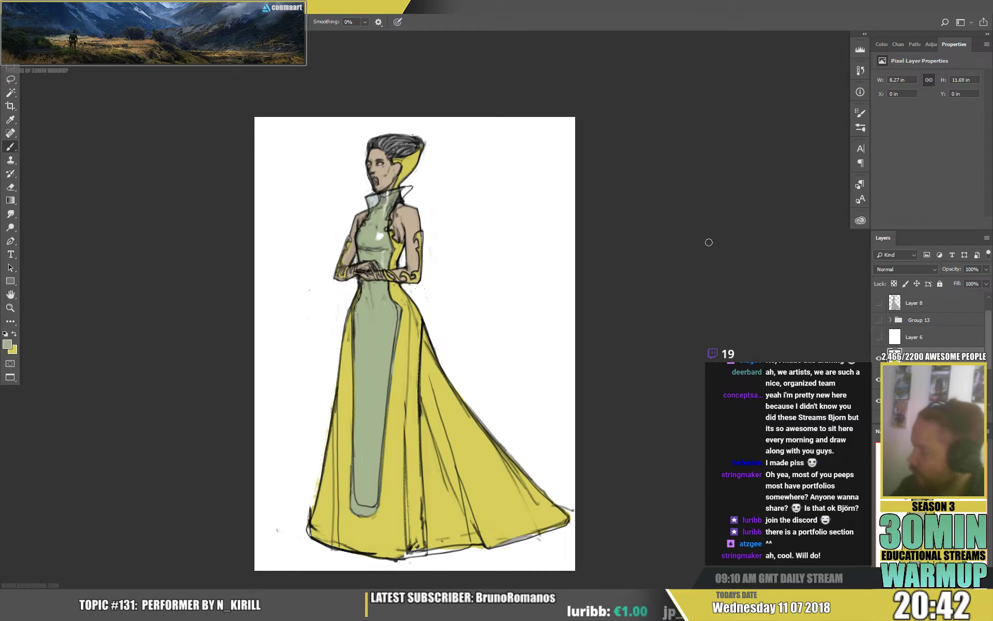
# Show Layer 8, Group 13 and Layer 6 again.
pyautogui.click(879, 303)
pyautogui.click(879, 319)
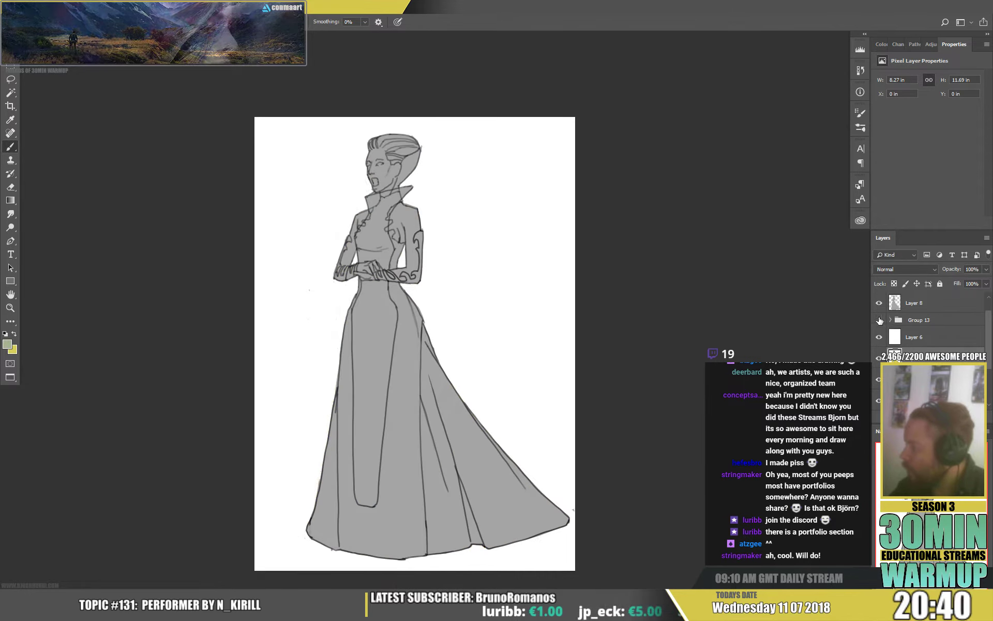
pyautogui.click(879, 336)
pyautogui.moveTo(989, 328); pyautogui.dragTo(989, 296)
# Add a new layer directly above Layer 8 and clip it to the grey silhouette.
pyautogui.click(919, 325)
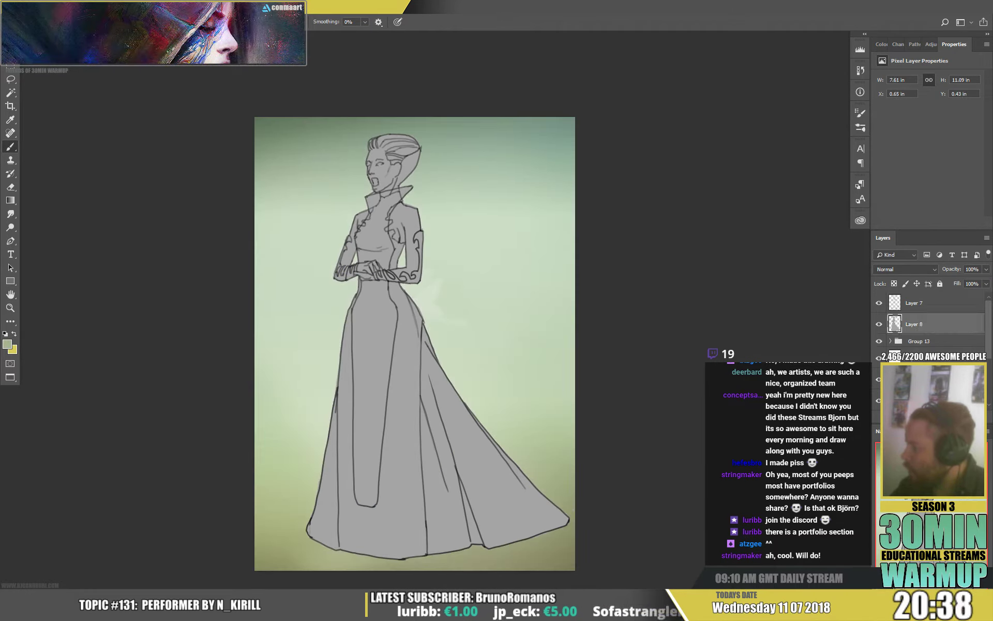
pyautogui.hotkey('ctrl', 'shift', 'alt', 'n')
pyautogui.hotkey('ctrl', 'alt', 'g')
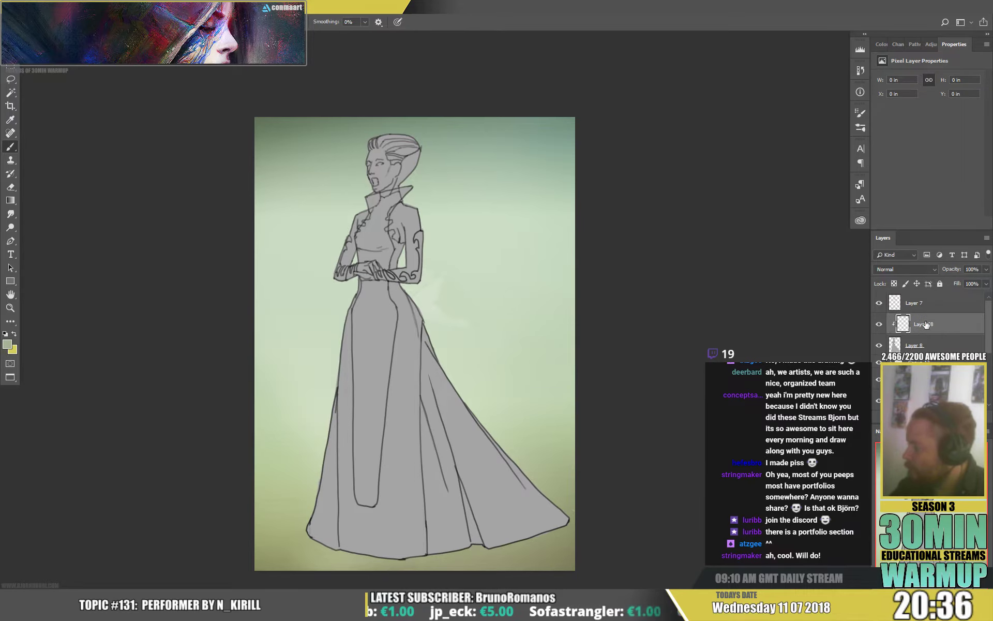
# Paint the skirt and train flat yellow with the Hard Round 15 1 brush, leaving the long front panel grey.
pyautogui.rightClick(375, 319)
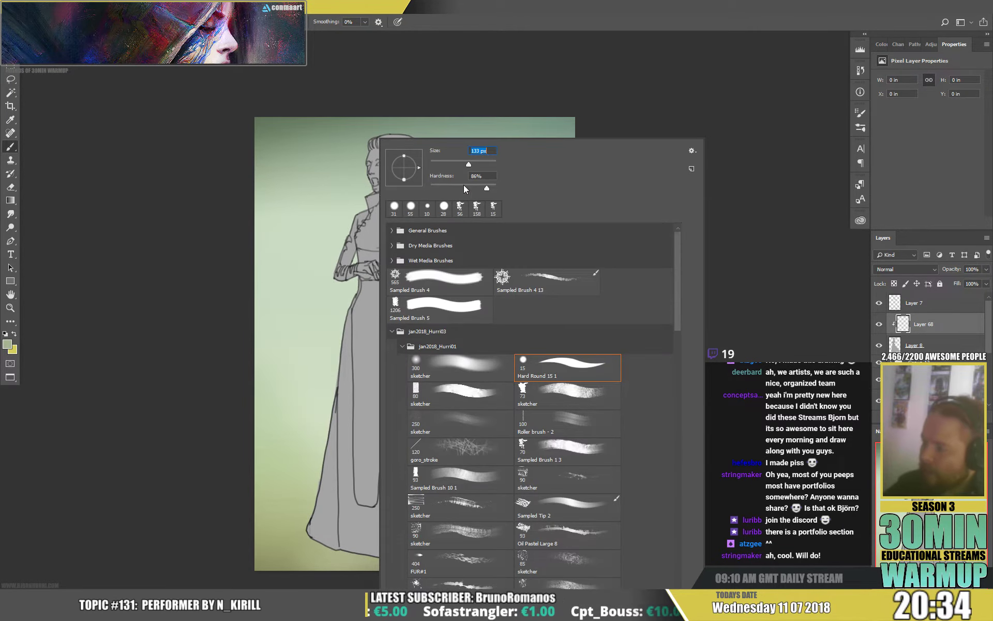
pyautogui.press('Return')
pyautogui.press('x')
pyautogui.moveTo(321, 448)
pyautogui.mouseDown()
pyautogui.moveTo(327, 574)
pyautogui.moveTo(335, 300)
pyautogui.moveTo(337, 384)
pyautogui.moveTo(345, 299)
pyautogui.moveTo(358, 285)
pyautogui.moveTo(339, 364)
pyautogui.moveTo(346, 344)
pyautogui.moveTo(349, 547)
pyautogui.moveTo(339, 457)
pyautogui.moveTo(335, 557)
pyautogui.moveTo(358, 528)
pyautogui.moveTo(351, 508)
pyautogui.moveTo(376, 510)
pyautogui.moveTo(397, 381)
pyautogui.moveTo(394, 290)
pyautogui.moveTo(416, 297)
pyautogui.moveTo(401, 369)
pyautogui.moveTo(401, 451)
pyautogui.moveTo(413, 367)
pyautogui.moveTo(412, 502)
pyautogui.moveTo(445, 311)
pyautogui.moveTo(453, 345)
pyautogui.moveTo(478, 352)
pyautogui.moveTo(459, 481)
pyautogui.moveTo(464, 532)
pyautogui.moveTo(482, 548)
pyautogui.moveTo(555, 451)
pyautogui.moveTo(564, 520)
pyautogui.moveTo(529, 576)
pyautogui.mouseUp()
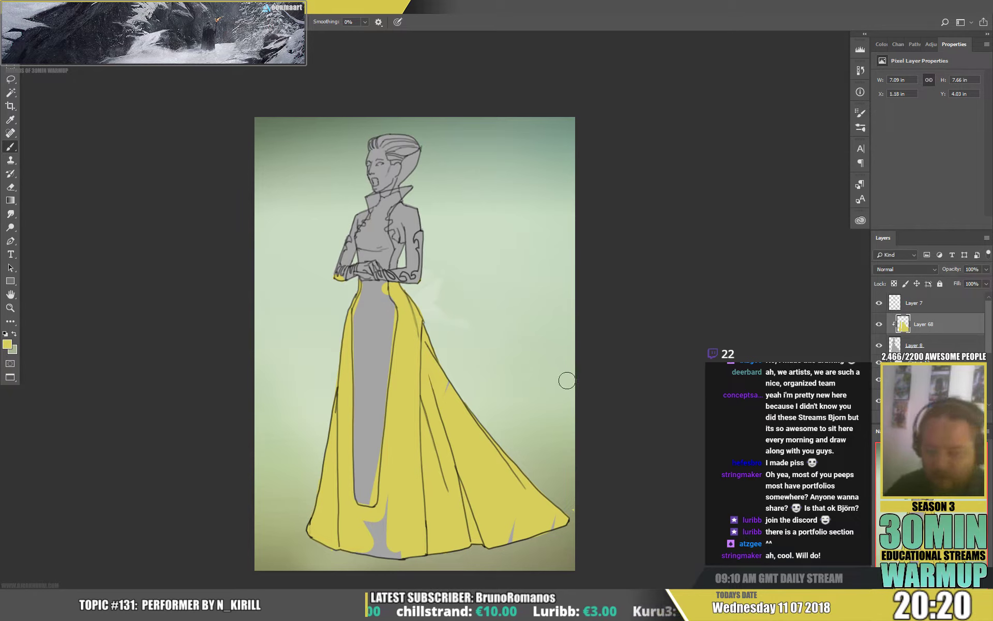
pyautogui.moveTo(557, 468)
pyautogui.mouseDown()
pyautogui.moveTo(543, 561)
pyautogui.moveTo(467, 539)
pyautogui.moveTo(386, 553)
pyautogui.moveTo(383, 519)
pyautogui.moveTo(403, 563)
pyautogui.mouseUp()
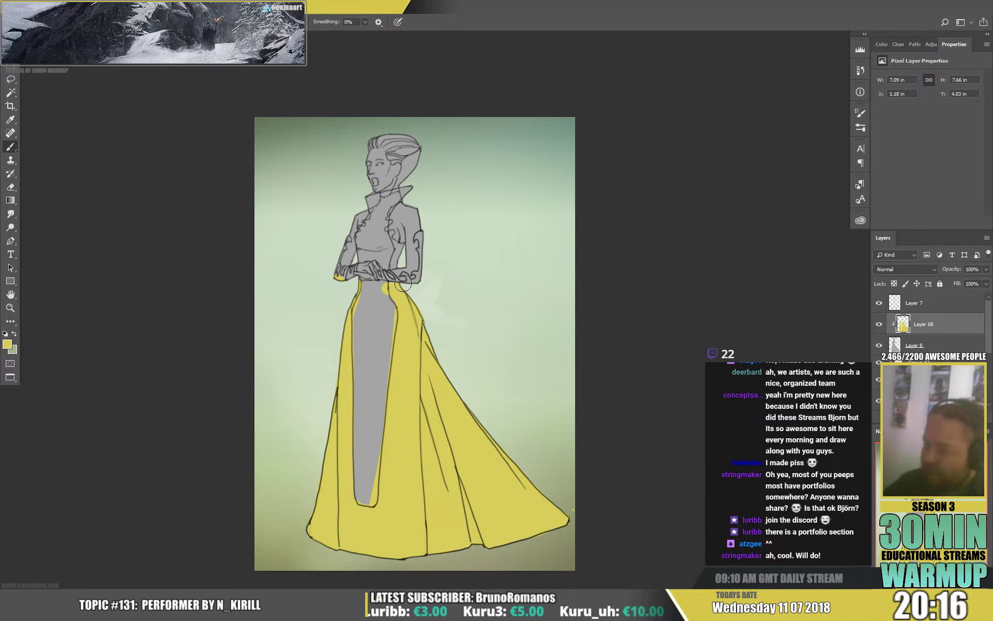
# Paint the bodice, neck front and waist flat yellow, leaving the bare shoulders and arms grey.
pyautogui.moveTo(397, 259)
pyautogui.mouseDown()
pyautogui.moveTo(382, 222)
pyautogui.moveTo(400, 198)
pyautogui.moveTo(377, 208)
pyautogui.moveTo(360, 240)
pyautogui.moveTo(370, 261)
pyautogui.moveTo(386, 231)
pyautogui.moveTo(393, 294)
pyautogui.moveTo(356, 288)
pyautogui.mouseUp()
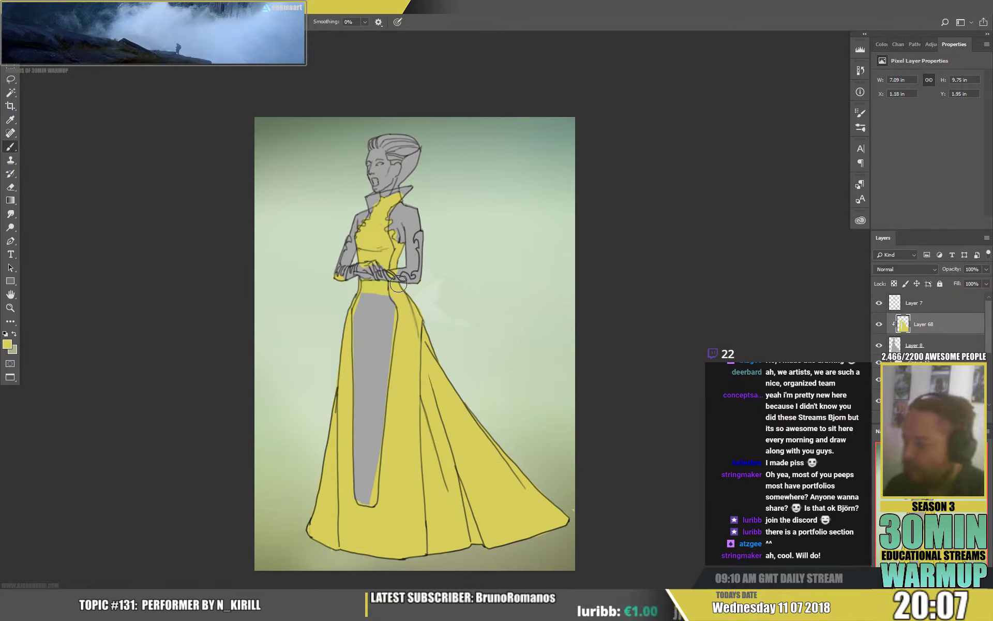
pyautogui.scroll(2, 398, 282)
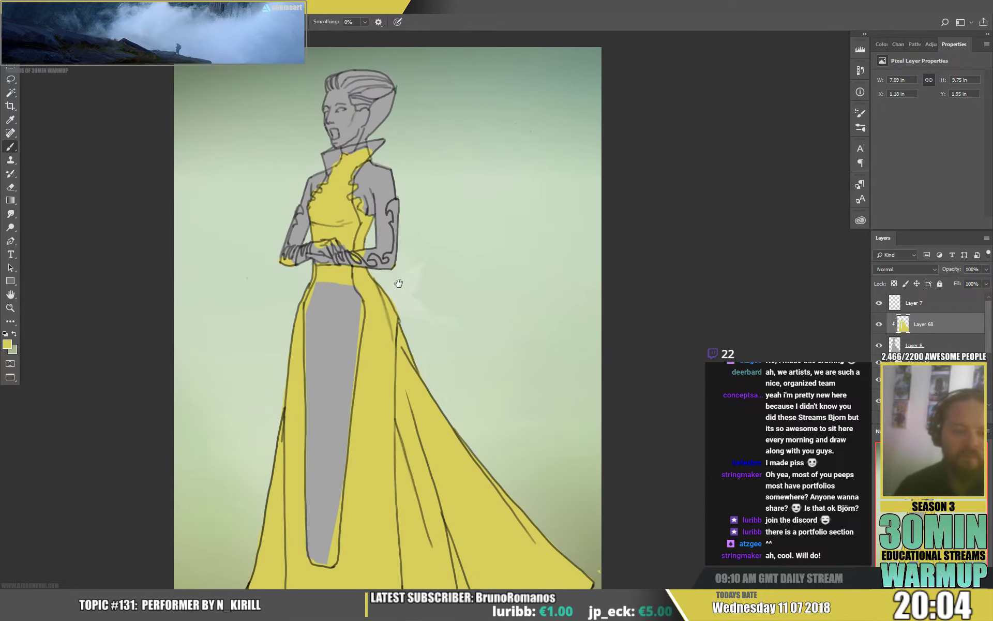
pyautogui.moveTo(399, 283); pyautogui.dragTo(441, 346)
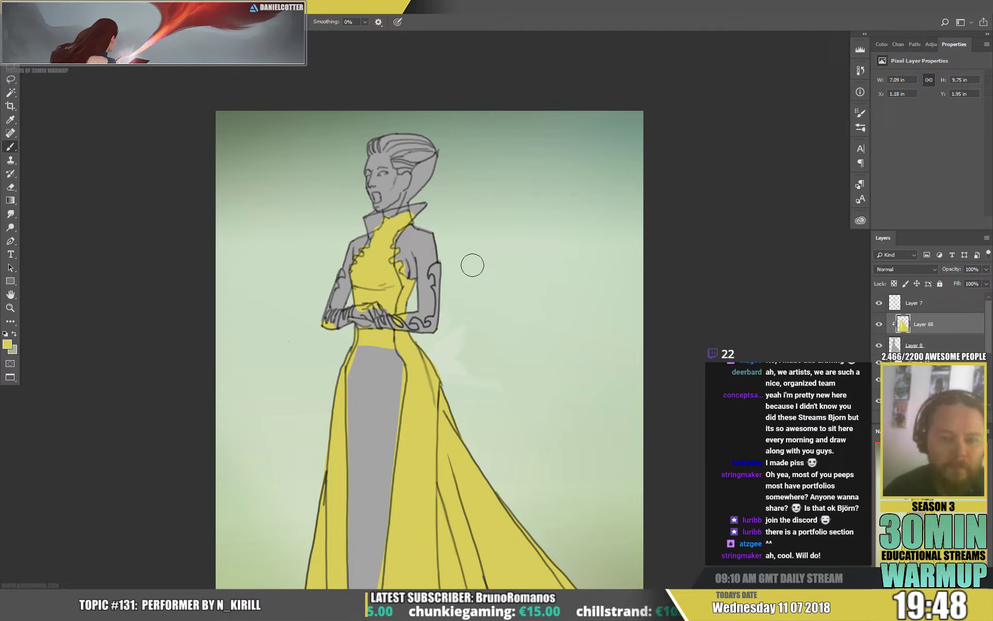
# Paint the pointed piece behind the head and the ornate trim on both forearms flat yellow.
pyautogui.moveTo(517, 317); pyautogui.dragTo(512, 257)
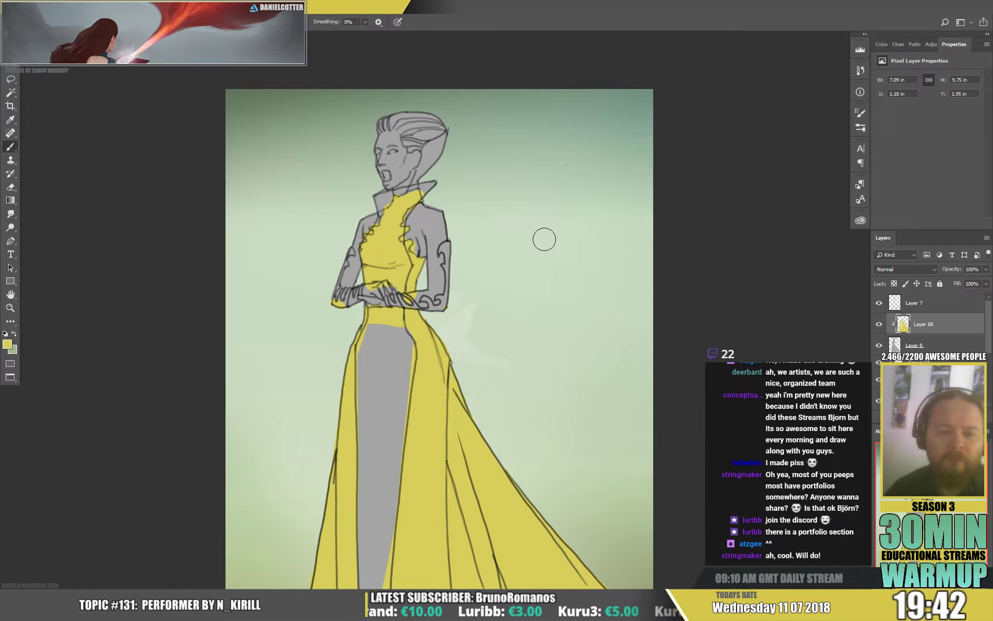
pyautogui.moveTo(499, 264); pyautogui.dragTo(497, 255)
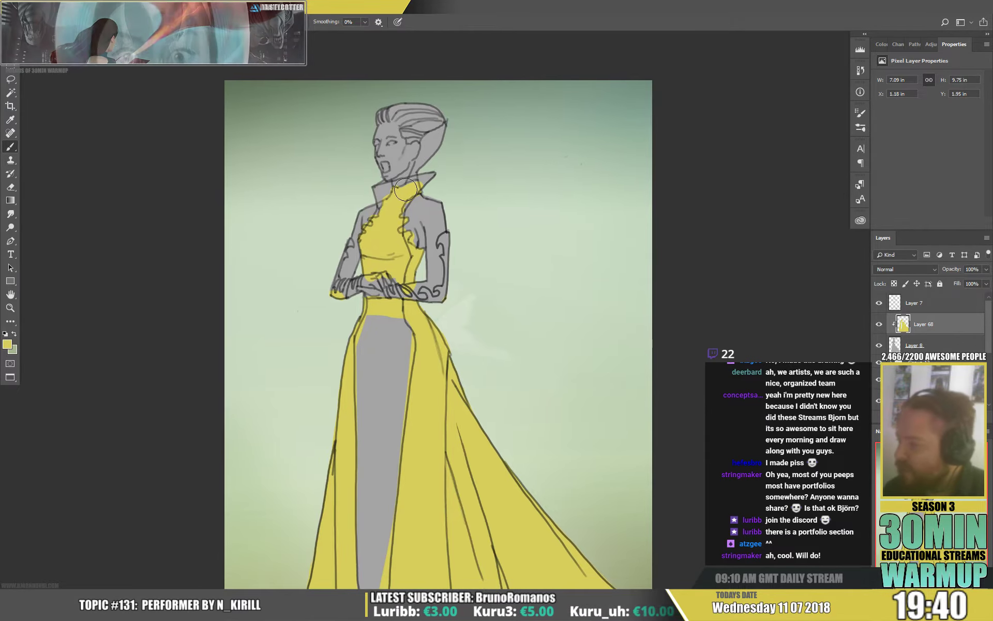
pyautogui.moveTo(530, 119); pyautogui.dragTo(487, 163)
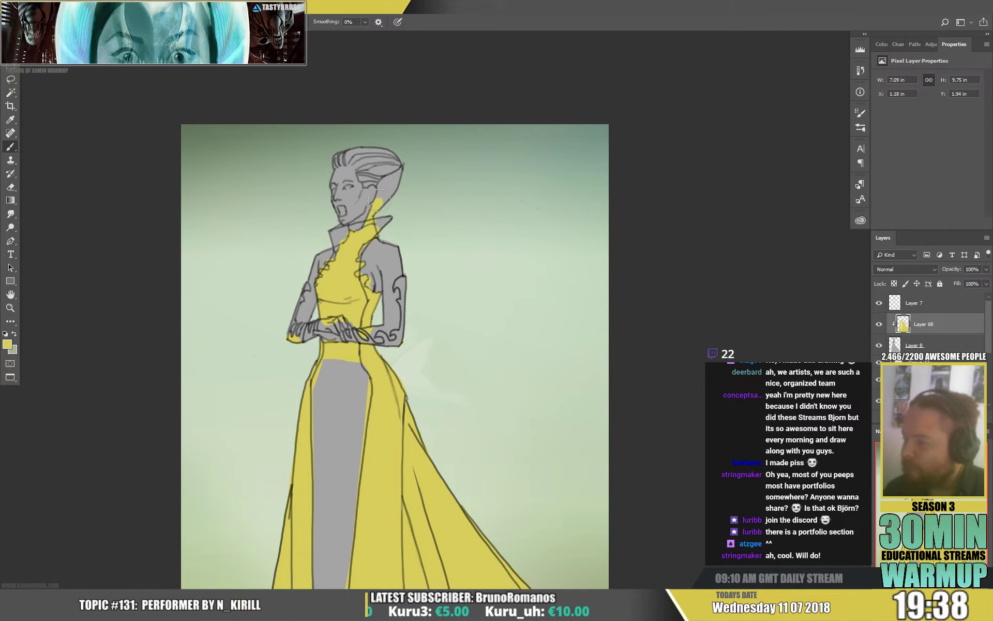
pyautogui.moveTo(383, 188)
pyautogui.mouseDown()
pyautogui.moveTo(379, 202)
pyautogui.moveTo(414, 181)
pyautogui.mouseUp()
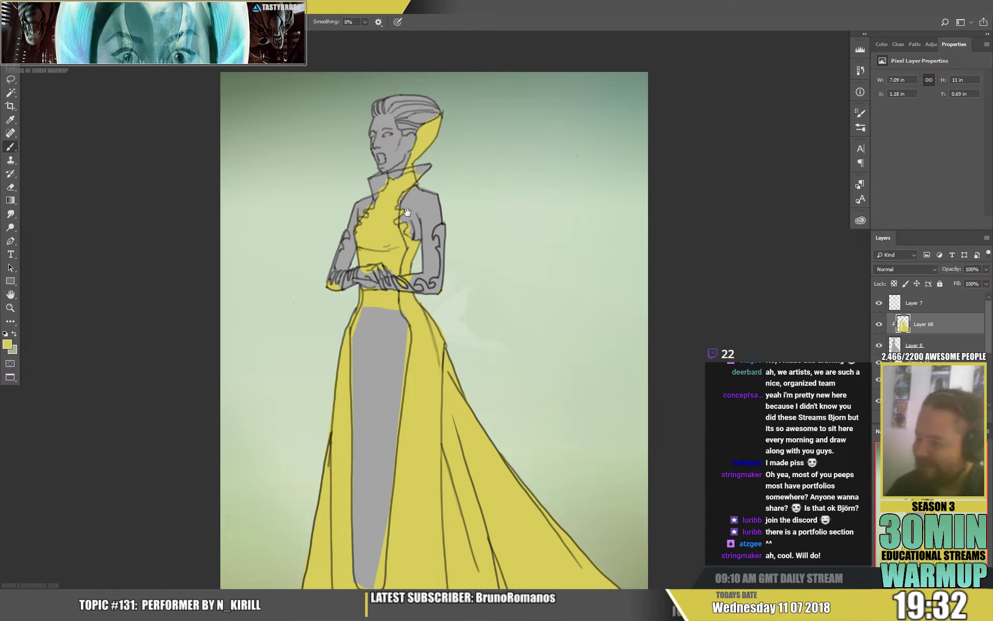
pyautogui.moveTo(405, 213); pyautogui.dragTo(391, 180)
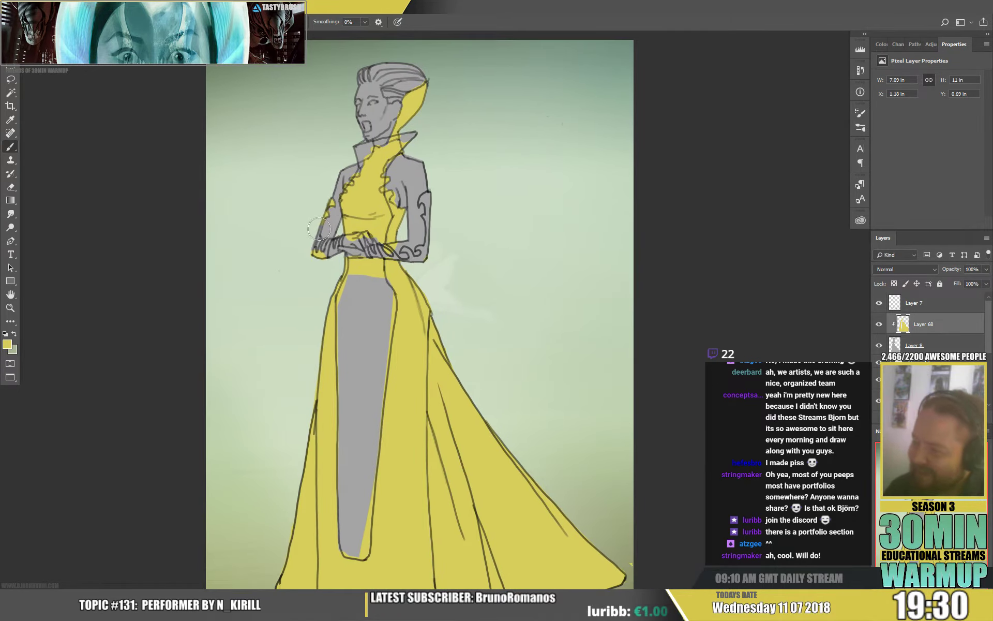
pyautogui.moveTo(319, 228)
pyautogui.mouseDown()
pyautogui.moveTo(311, 257)
pyautogui.moveTo(325, 239)
pyautogui.moveTo(321, 252)
pyautogui.moveTo(335, 254)
pyautogui.moveTo(341, 239)
pyautogui.moveTo(345, 248)
pyautogui.mouseUp()
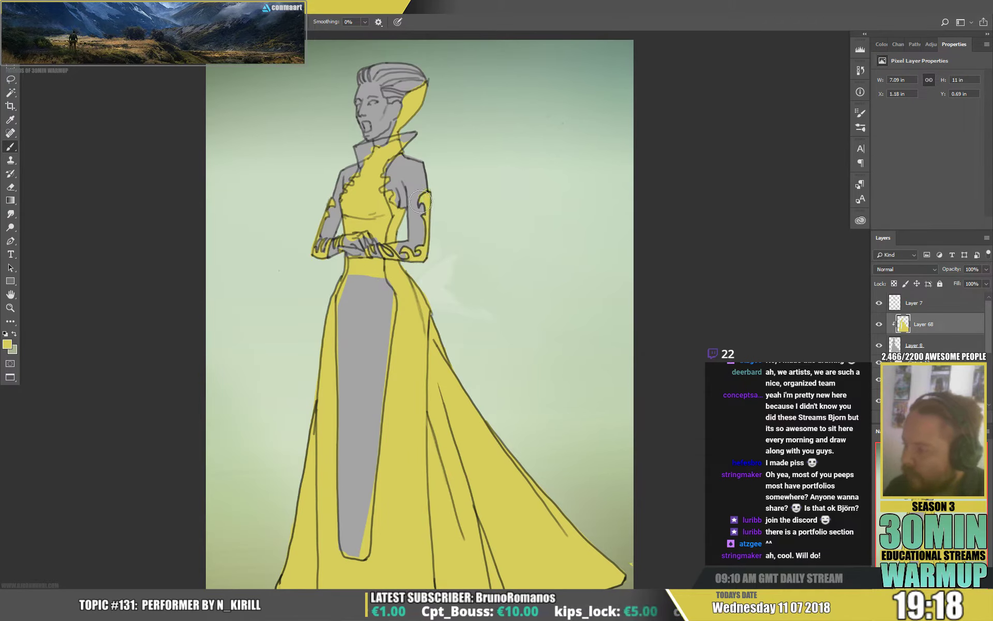
pyautogui.keyDown('alt'); pyautogui.click(475, 134); pyautogui.keyUp('alt')
pyautogui.moveTo(363, 273)
pyautogui.mouseDown()
pyautogui.moveTo(355, 307)
pyautogui.moveTo(348, 301)
pyautogui.moveTo(340, 467)
pyautogui.mouseUp()
pyautogui.moveTo(386, 287); pyautogui.dragTo(357, 434)
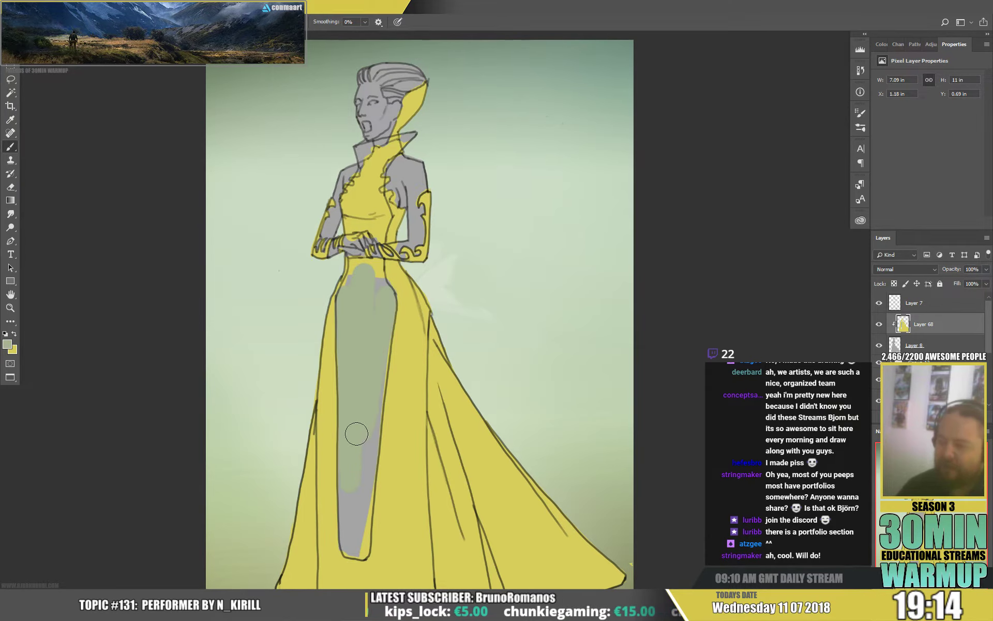
pyautogui.hotkey('ctrl', 'z')
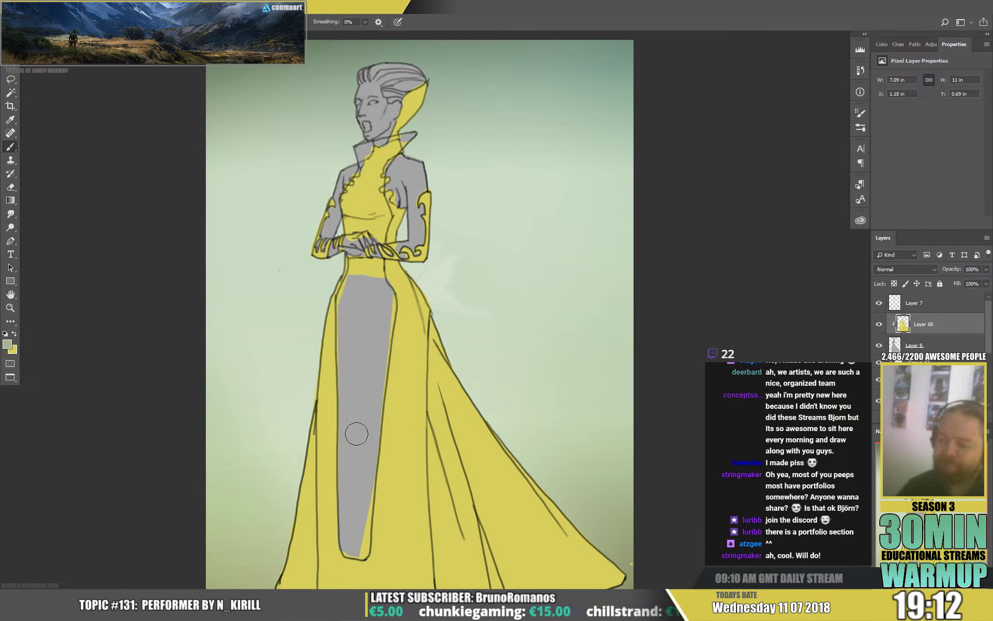
# Clean up the skirt's long front panel out to its outlines in flat grey and extend it up through the waist.
pyautogui.keyDown('alt'); pyautogui.click(363, 346); pyautogui.keyUp('alt')
pyautogui.moveTo(348, 549); pyautogui.dragTo(365, 498)
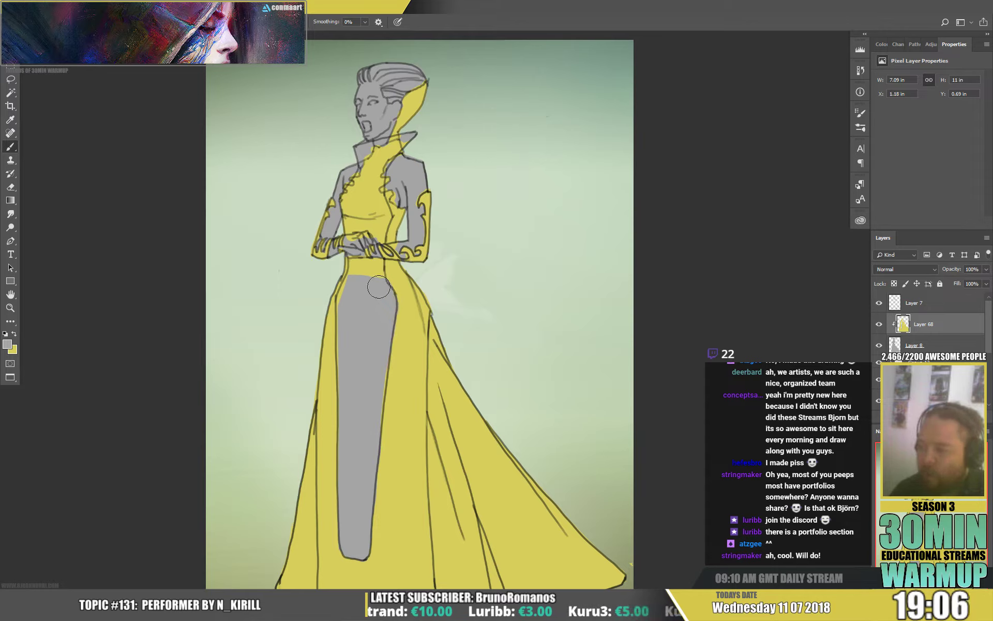
pyautogui.moveTo(376, 272)
pyautogui.mouseDown()
pyautogui.moveTo(362, 262)
pyautogui.moveTo(341, 298)
pyautogui.mouseUp()
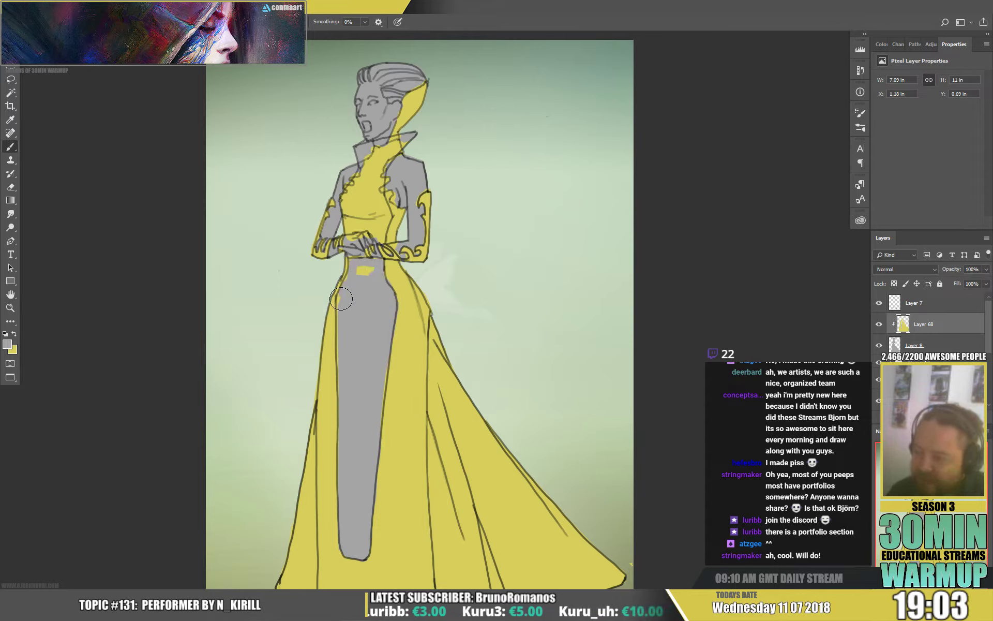
pyautogui.keyDown('alt'); pyautogui.click(333, 343); pyautogui.keyUp('alt')
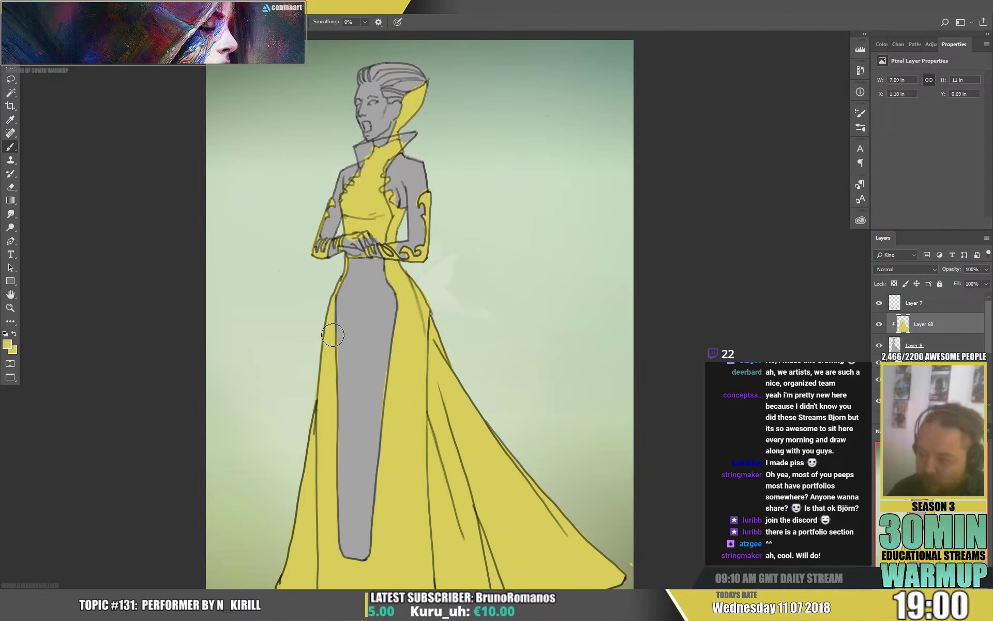
pyautogui.keyDown('alt'); pyautogui.click(339, 336); pyautogui.keyUp('alt')
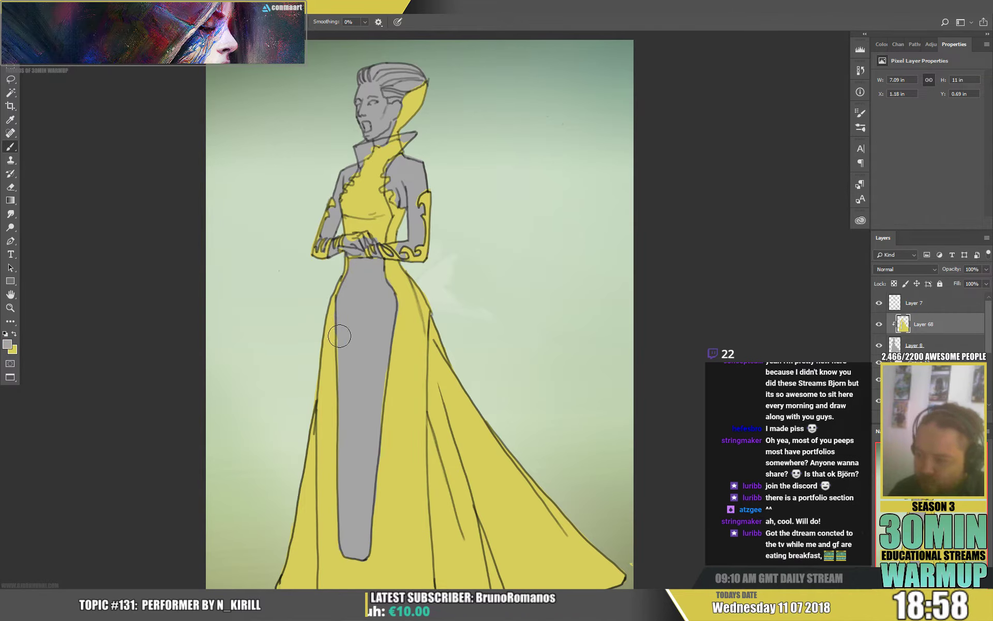
# Repaint the bodice and neck front flat grey, keeping a narrow yellow strip along the side of the torso.
pyautogui.moveTo(377, 242)
pyautogui.mouseDown()
pyautogui.moveTo(380, 184)
pyautogui.moveTo(375, 204)
pyautogui.mouseUp()
pyautogui.moveTo(417, 129)
pyautogui.mouseDown()
pyautogui.moveTo(371, 148)
pyautogui.moveTo(347, 198)
pyautogui.moveTo(349, 227)
pyautogui.moveTo(373, 205)
pyautogui.mouseUp()
pyautogui.moveTo(462, 246); pyautogui.dragTo(419, 297)
# Temporarily hide the colour, silhouette and background layers and sample the arm's skin tone from the earlier coloured sketch.
pyautogui.moveTo(879, 324); pyautogui.dragTo(878, 345)
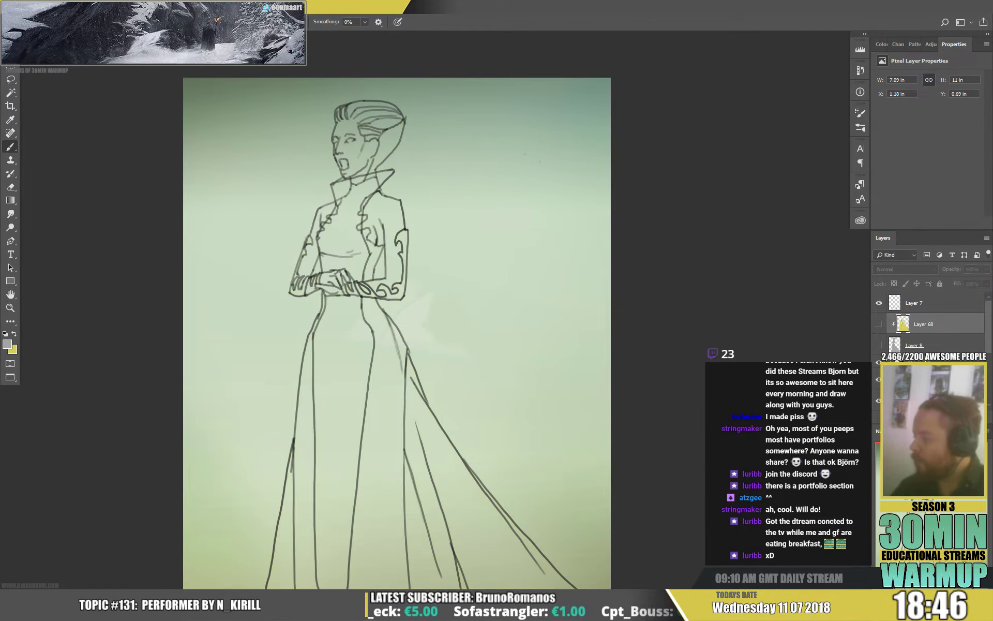
pyautogui.click(878, 379)
pyautogui.click(878, 363)
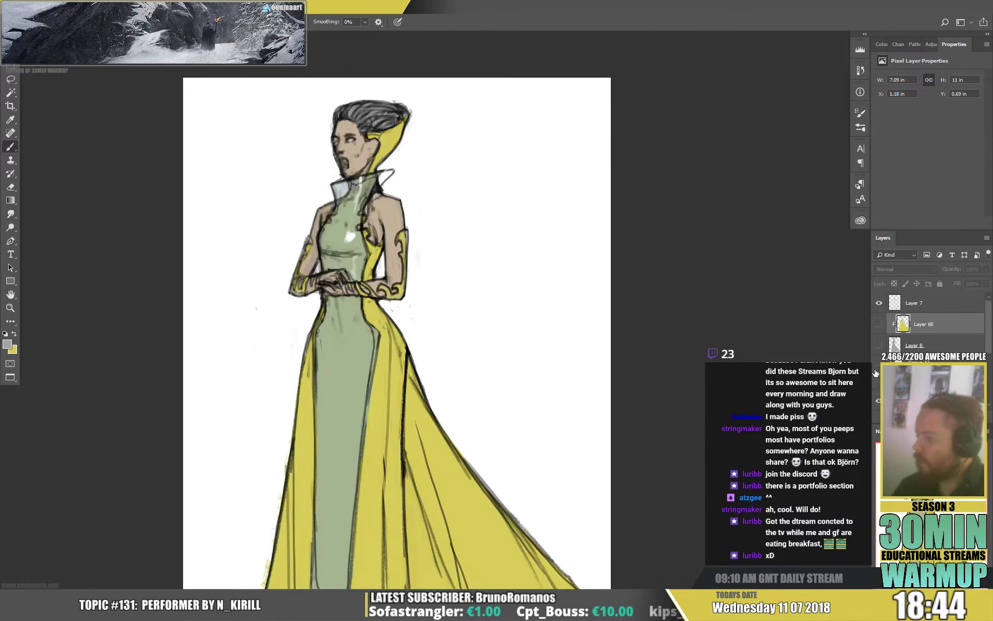
pyautogui.keyDown('alt'); pyautogui.click(389, 209); pyautogui.keyUp('alt')
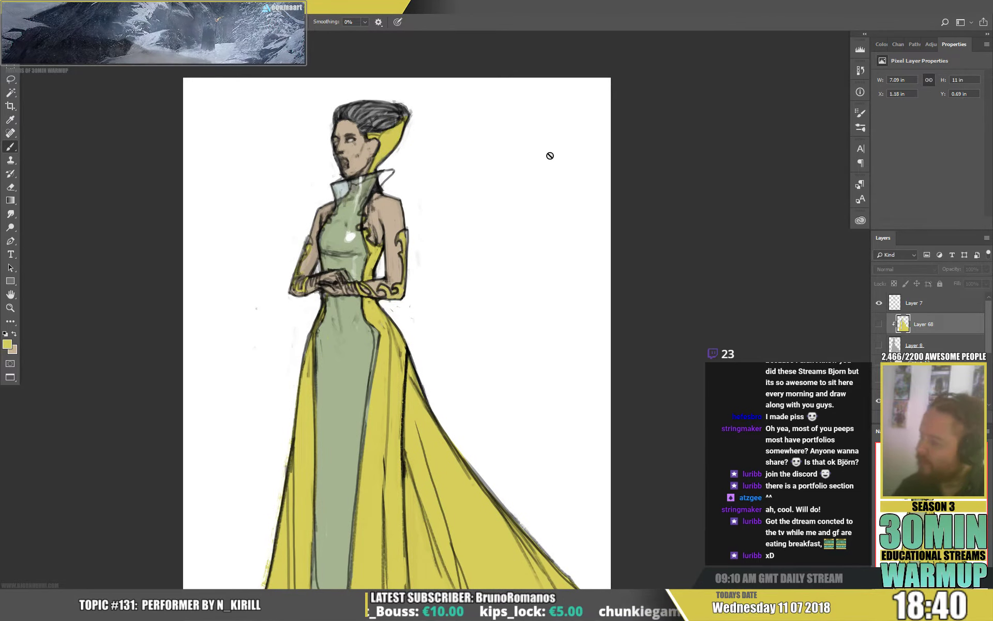
pyautogui.press('x')
pyautogui.moveTo(878, 379); pyautogui.dragTo(879, 324)
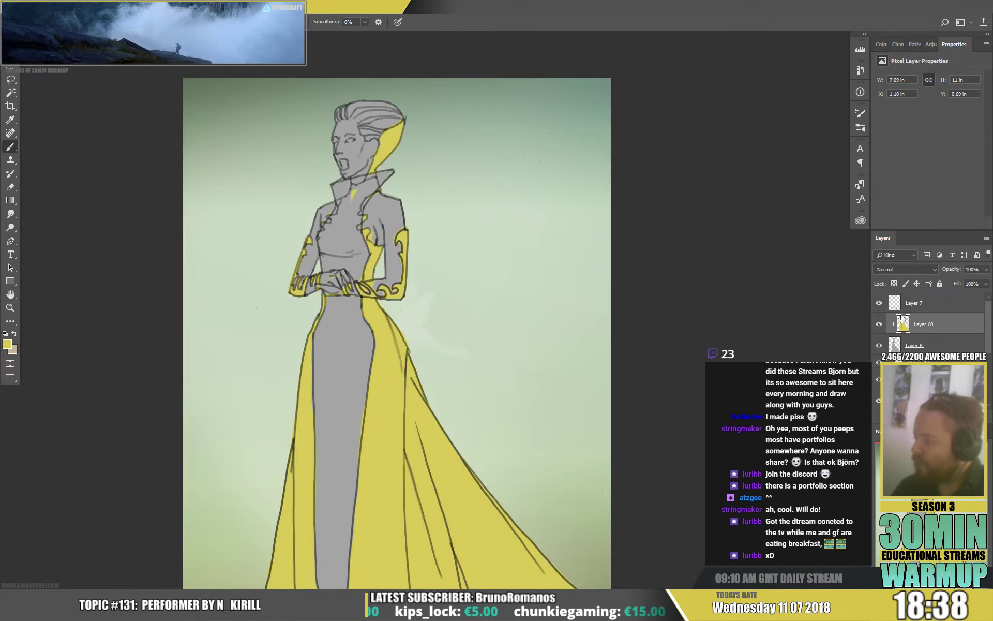
# Paint the bare shoulders, upper arms and clasped hands with the flat skin tone, keeping the forearm trim yellow.
pyautogui.moveTo(379, 208); pyautogui.dragTo(371, 219)
pyautogui.press('x')
pyautogui.click(369, 222)
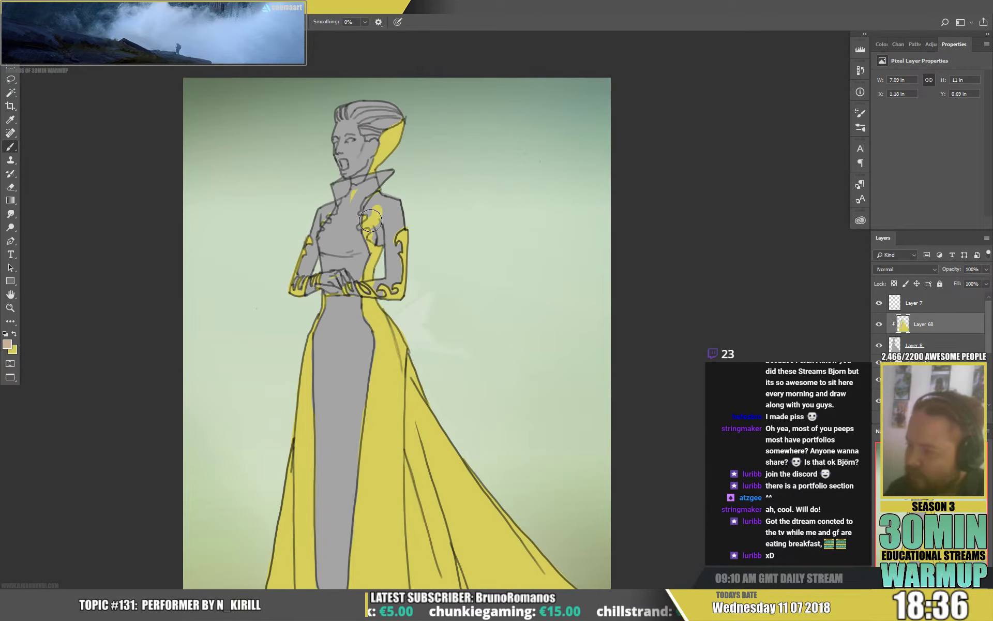
pyautogui.hotkey('ctrl', 'z')
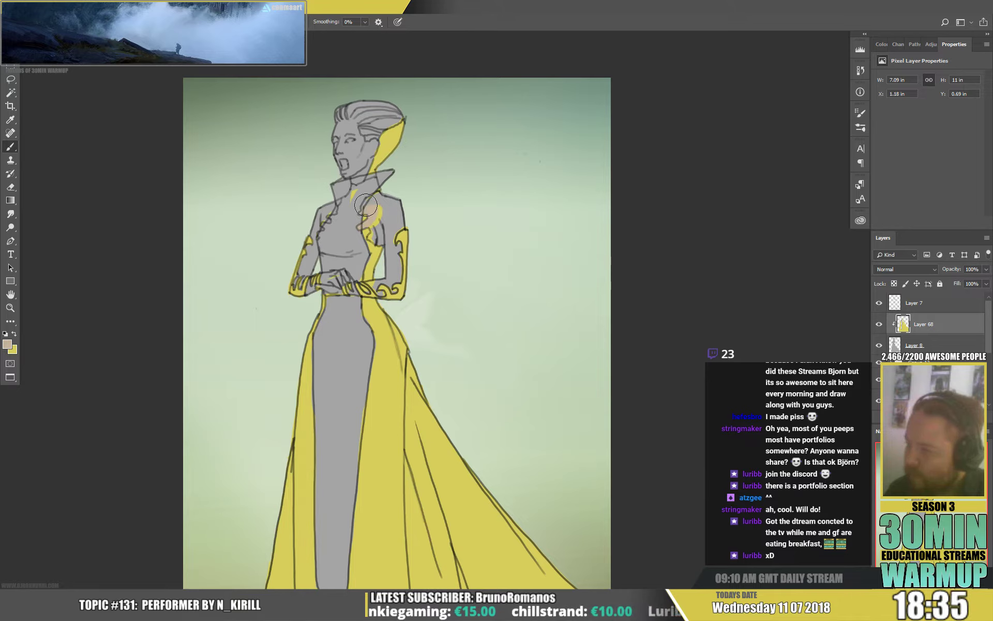
pyautogui.moveTo(365, 204)
pyautogui.mouseDown()
pyautogui.moveTo(386, 206)
pyautogui.moveTo(373, 237)
pyautogui.moveTo(381, 216)
pyautogui.moveTo(403, 224)
pyautogui.moveTo(394, 227)
pyautogui.moveTo(389, 284)
pyautogui.mouseUp()
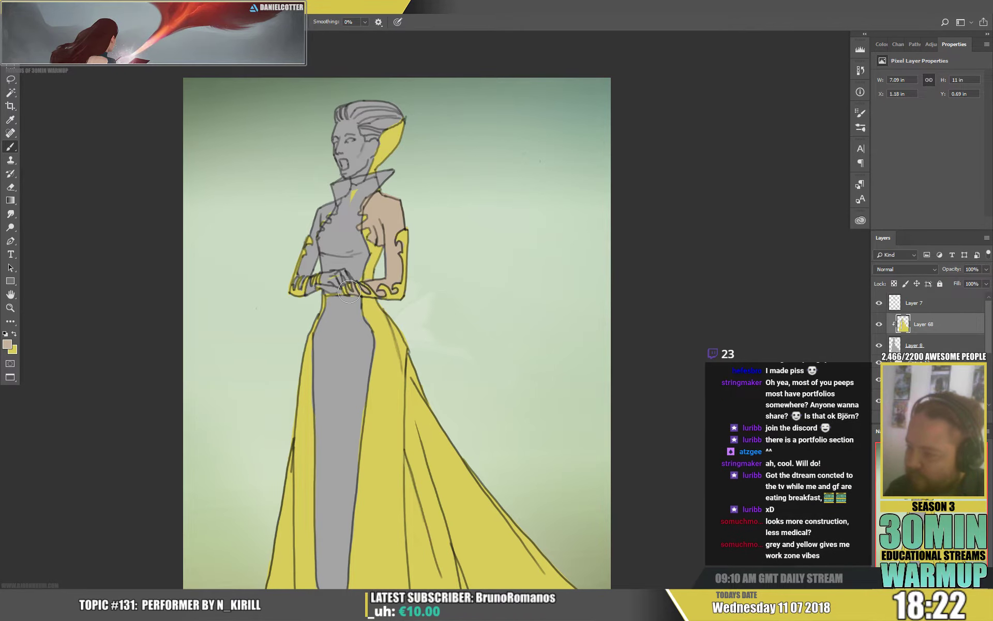
pyautogui.moveTo(481, 245); pyautogui.dragTo(510, 184)
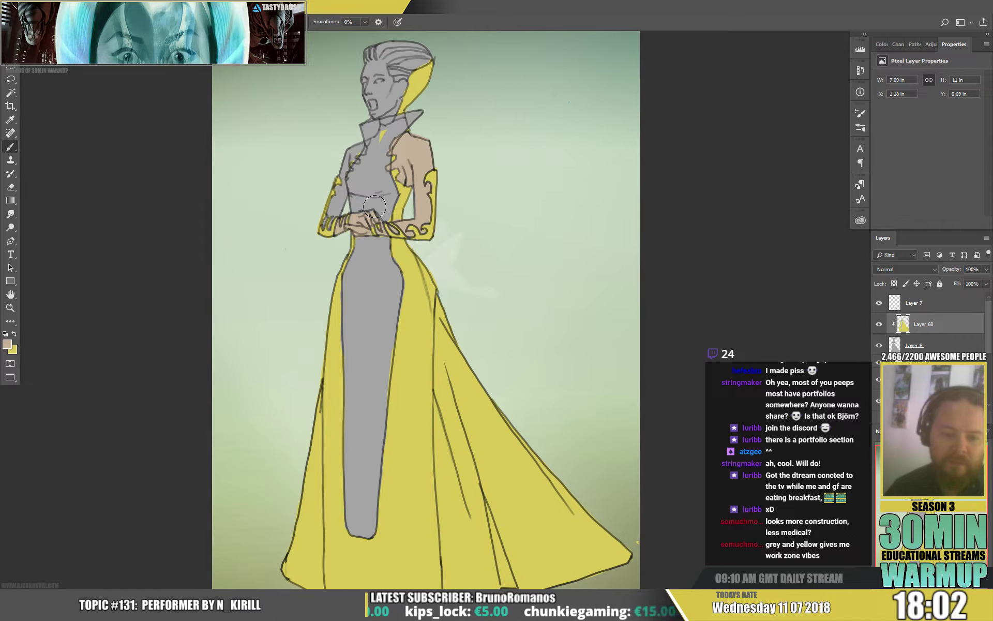
pyautogui.moveTo(432, 152); pyautogui.dragTo(459, 190)
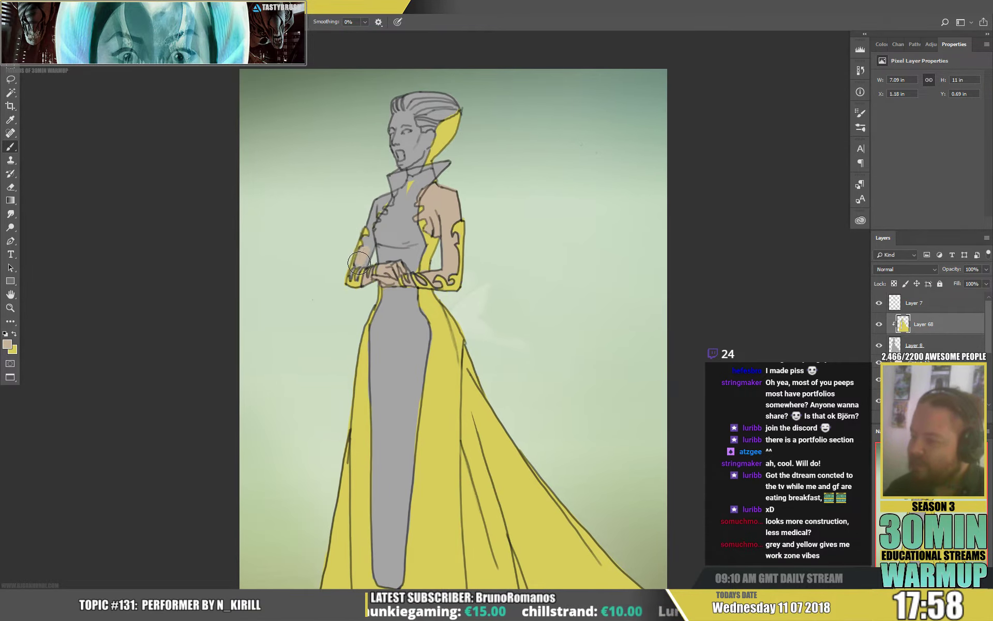
pyautogui.moveTo(359, 264); pyautogui.dragTo(371, 217)
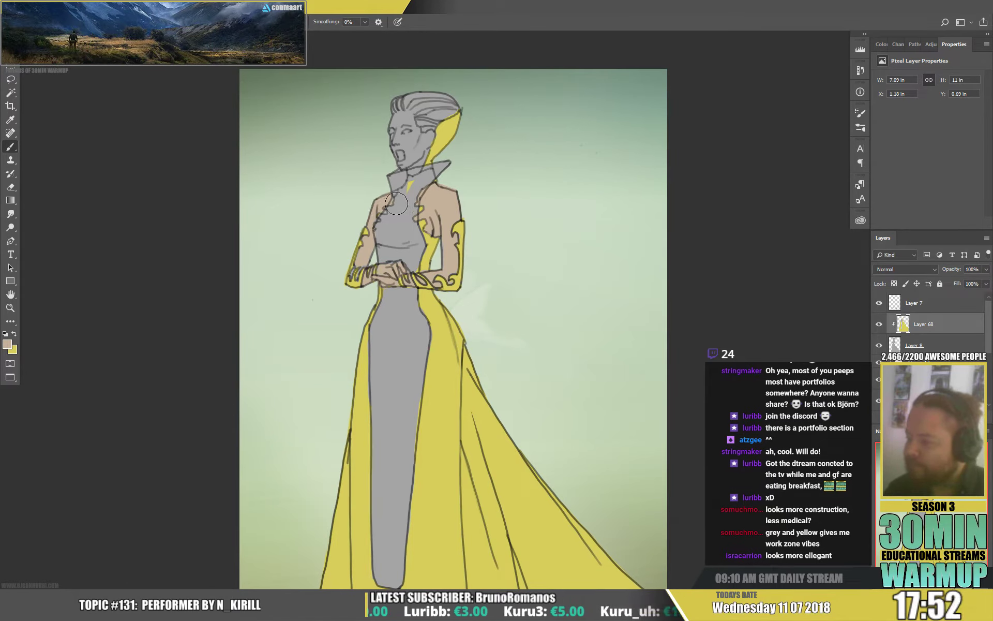
pyautogui.press('x')
pyautogui.moveTo(396, 204); pyautogui.dragTo(392, 206)
pyautogui.hotkey('ctrl', 'z')
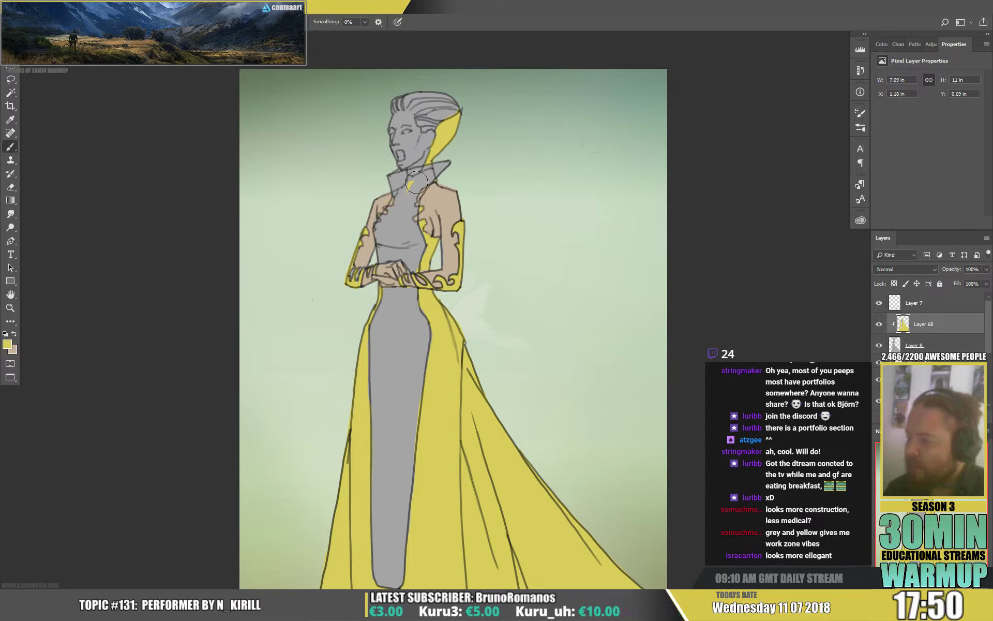
# Paint the face, ear and visible neck with the flat skin tone.
pyautogui.press('x')
pyautogui.moveTo(427, 169)
pyautogui.mouseDown()
pyautogui.moveTo(418, 165)
pyautogui.moveTo(430, 132)
pyautogui.moveTo(407, 118)
pyautogui.moveTo(398, 154)
pyautogui.moveTo(418, 152)
pyautogui.mouseUp()
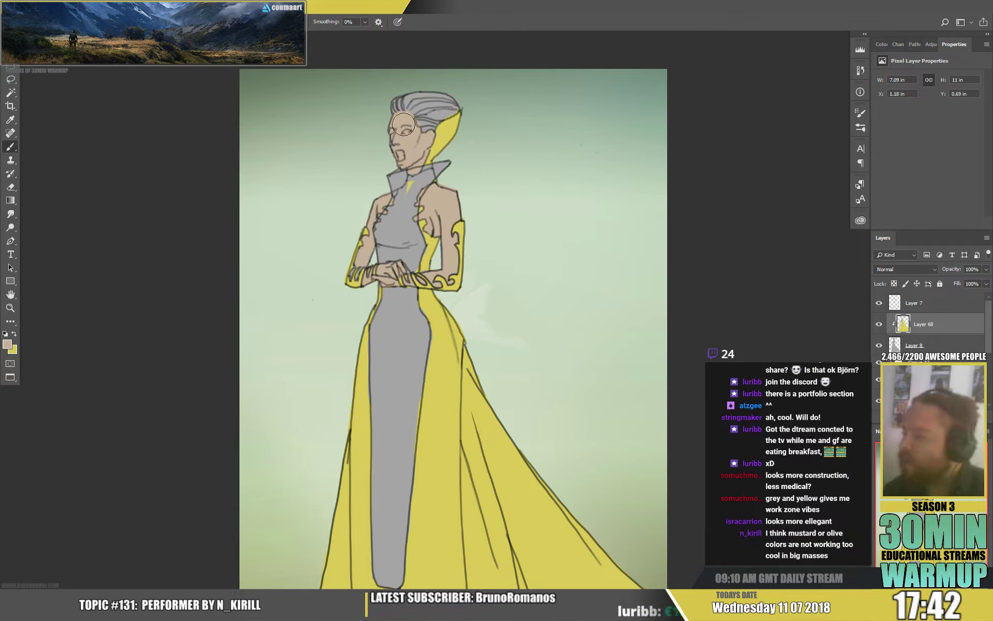
# Paint a white streak along the top of the swept-back hair and trim its edges with the hair's grey.
pyautogui.keyDown('alt'); pyautogui.click(435, 105); pyautogui.keyUp('alt')
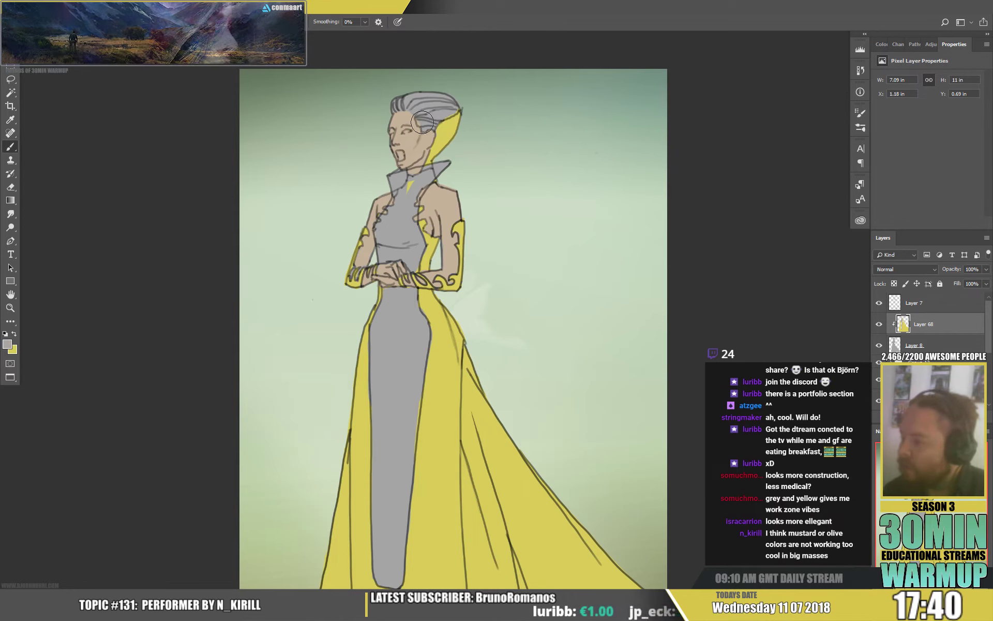
pyautogui.press('d')
pyautogui.press('x')
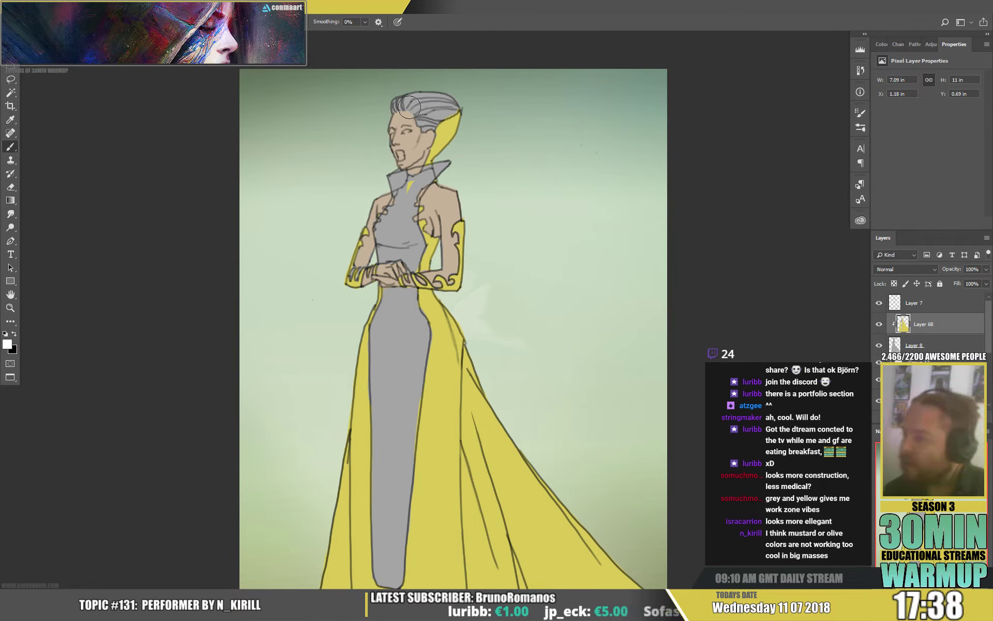
pyautogui.moveTo(410, 99); pyautogui.dragTo(438, 96)
pyautogui.keyDown('alt'); pyautogui.click(420, 105); pyautogui.keyUp('alt')
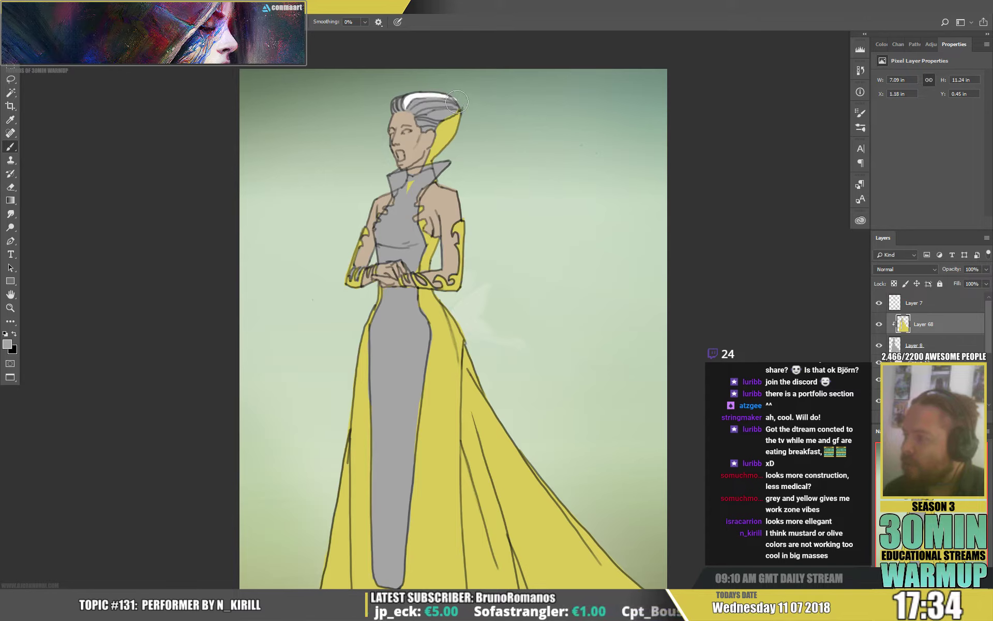
pyautogui.keyDown('alt'); pyautogui.click(432, 98); pyautogui.keyUp('alt')
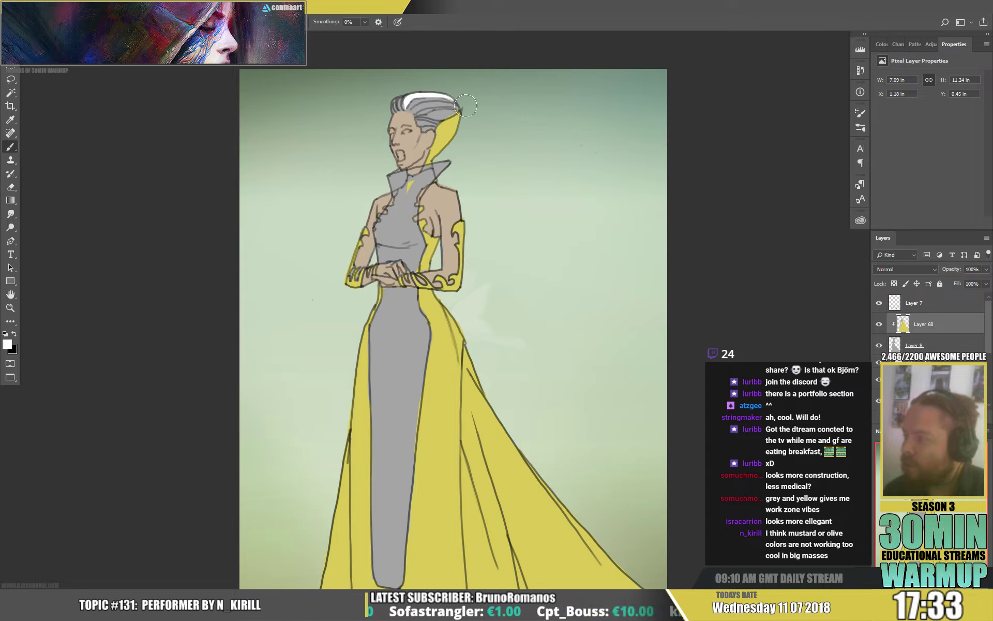
pyautogui.keyDown('alt'); pyautogui.click(417, 101); pyautogui.keyUp('alt')
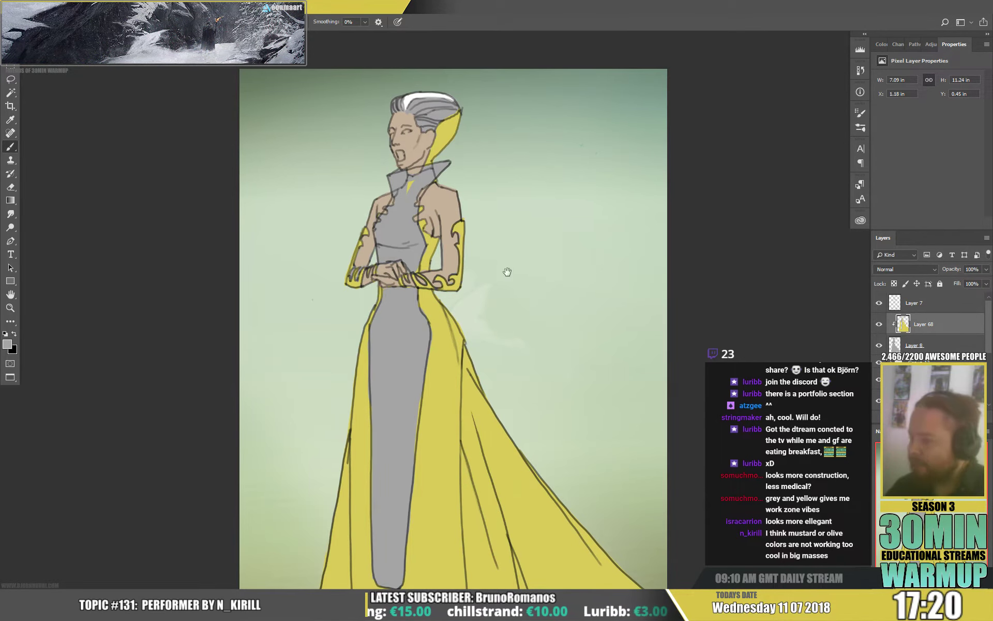
# Sample a muted yellow blended from yellow and grey, and paint the bodice and raised collar with it.
pyautogui.moveTo(507, 271); pyautogui.dragTo(500, 234)
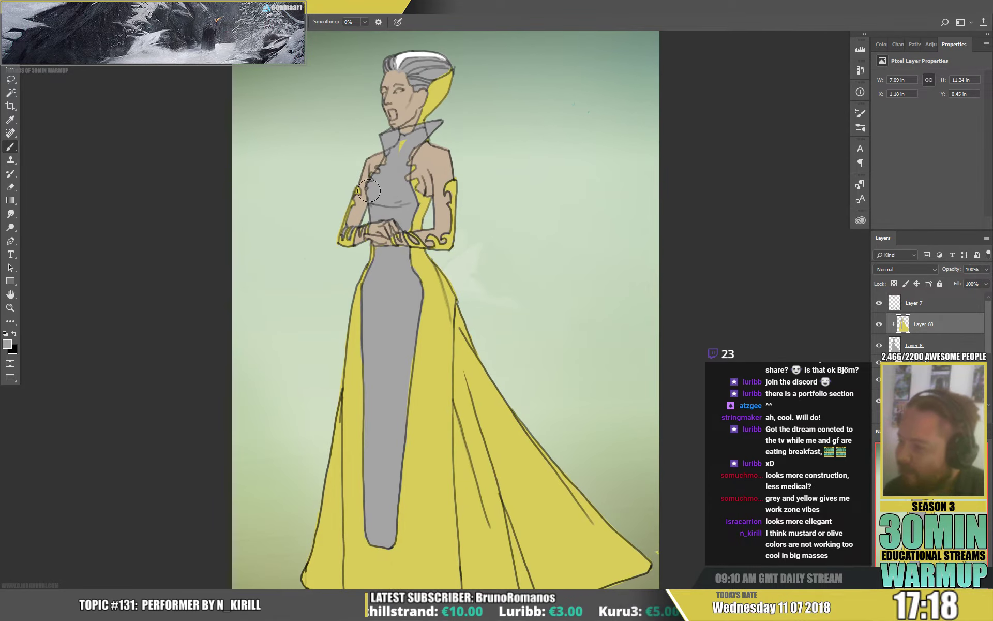
pyautogui.press('alt')
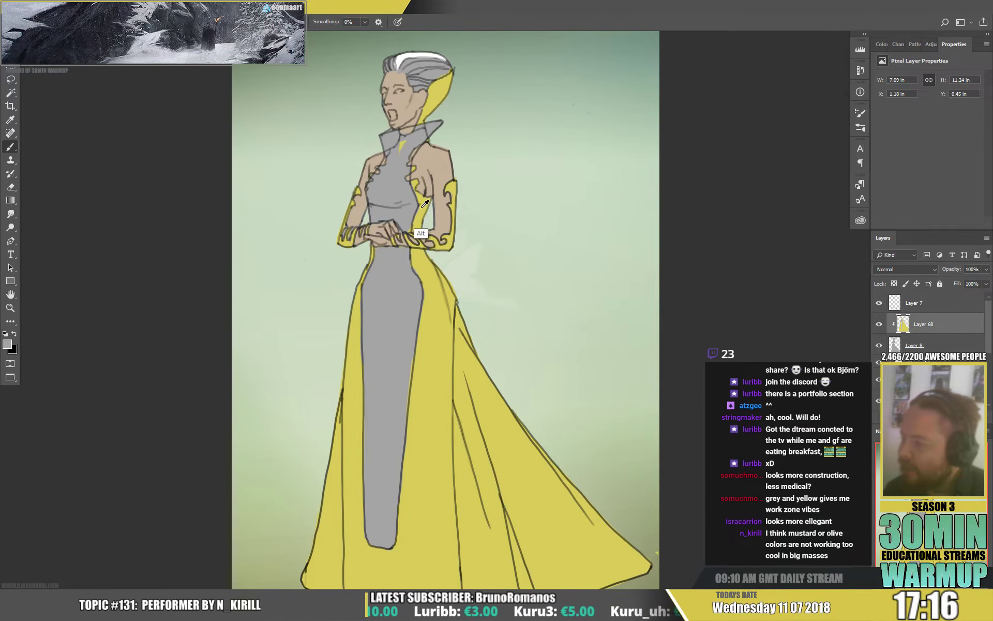
pyautogui.keyDown('alt'); pyautogui.click(422, 207); pyautogui.keyUp('alt')
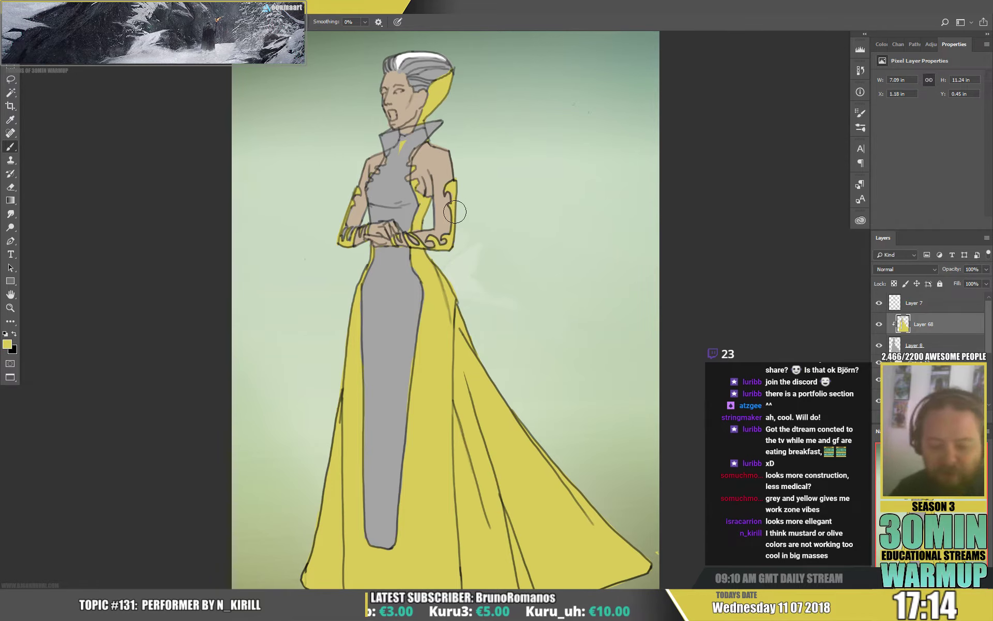
pyautogui.moveTo(402, 155); pyautogui.dragTo(400, 183)
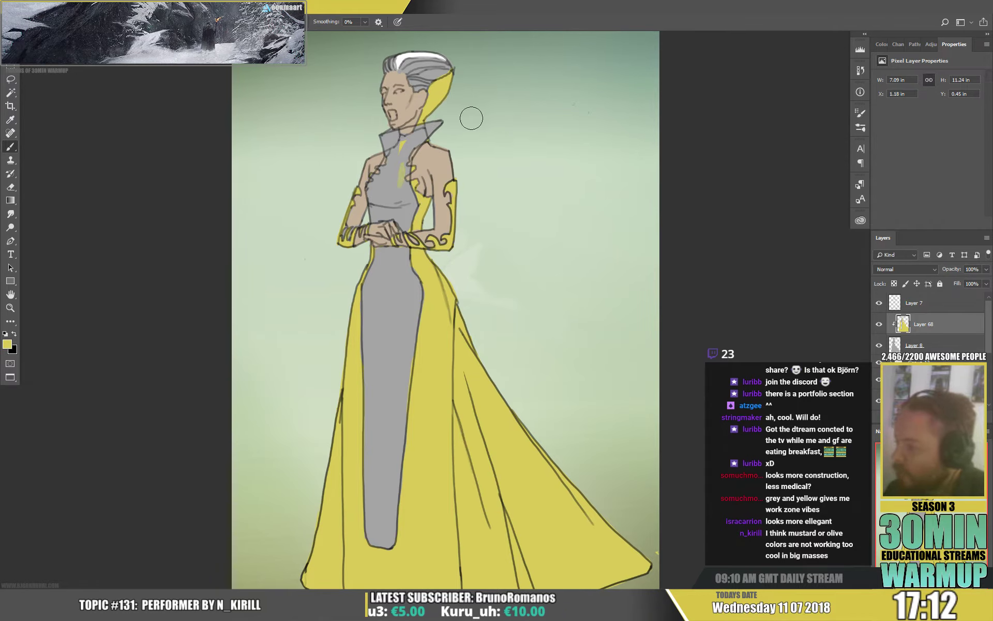
pyautogui.keyDown('alt'); pyautogui.click(401, 181); pyautogui.keyUp('alt')
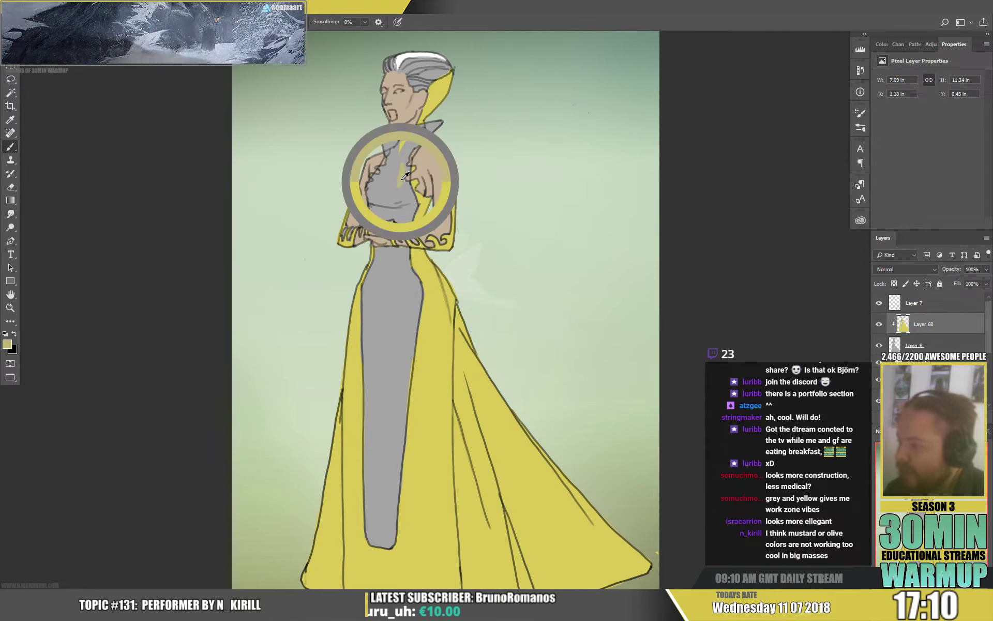
pyautogui.moveTo(401, 181)
pyautogui.mouseDown()
pyautogui.moveTo(413, 145)
pyautogui.moveTo(440, 124)
pyautogui.moveTo(388, 137)
pyautogui.moveTo(388, 153)
pyautogui.moveTo(398, 142)
pyautogui.moveTo(395, 171)
pyautogui.moveTo(372, 192)
pyautogui.moveTo(376, 217)
pyautogui.moveTo(402, 182)
pyautogui.moveTo(414, 207)
pyautogui.moveTo(408, 221)
pyautogui.moveTo(381, 215)
pyautogui.mouseUp()
pyautogui.moveTo(548, 306)
pyautogui.mouseDown()
pyautogui.moveTo(533, 273)
pyautogui.moveTo(555, 323)
pyautogui.mouseUp()
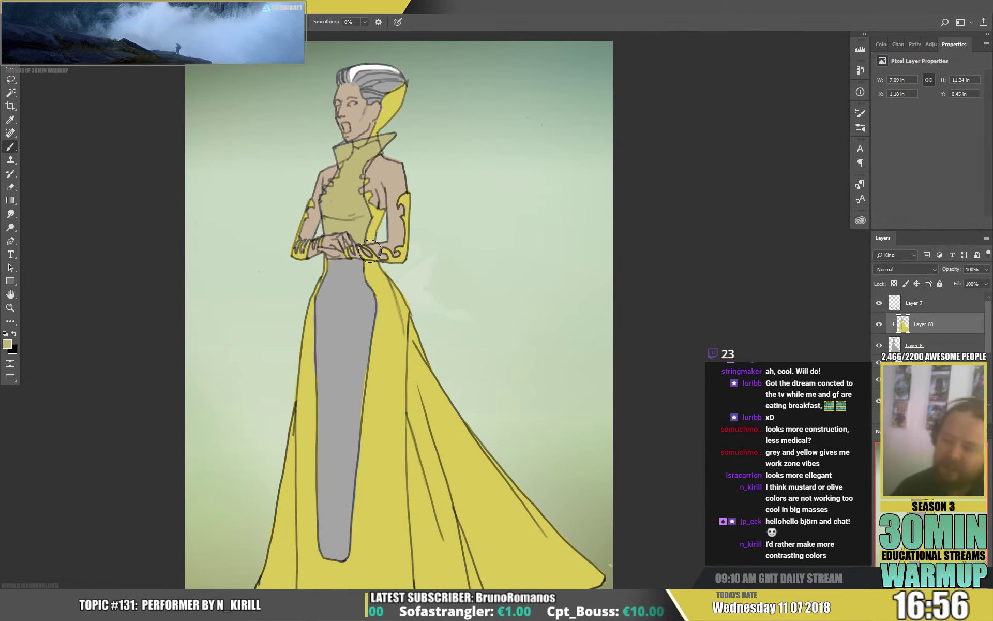
# Merge the clipped colour layer down into the grey silhouette layer.
pyautogui.press('w')
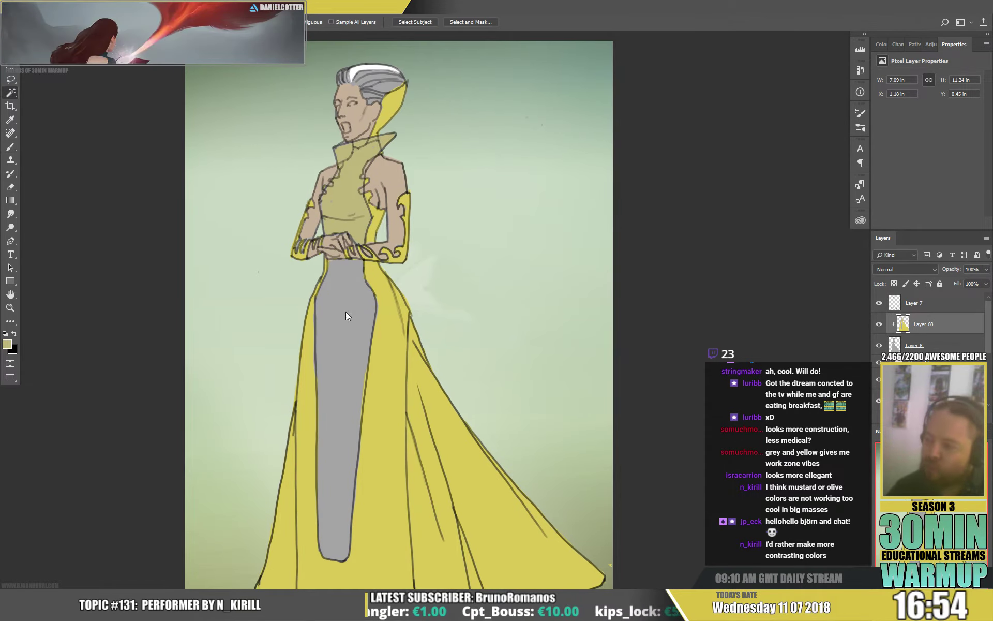
pyautogui.click(345, 312)
pyautogui.hotkey('ctrl', 'd')
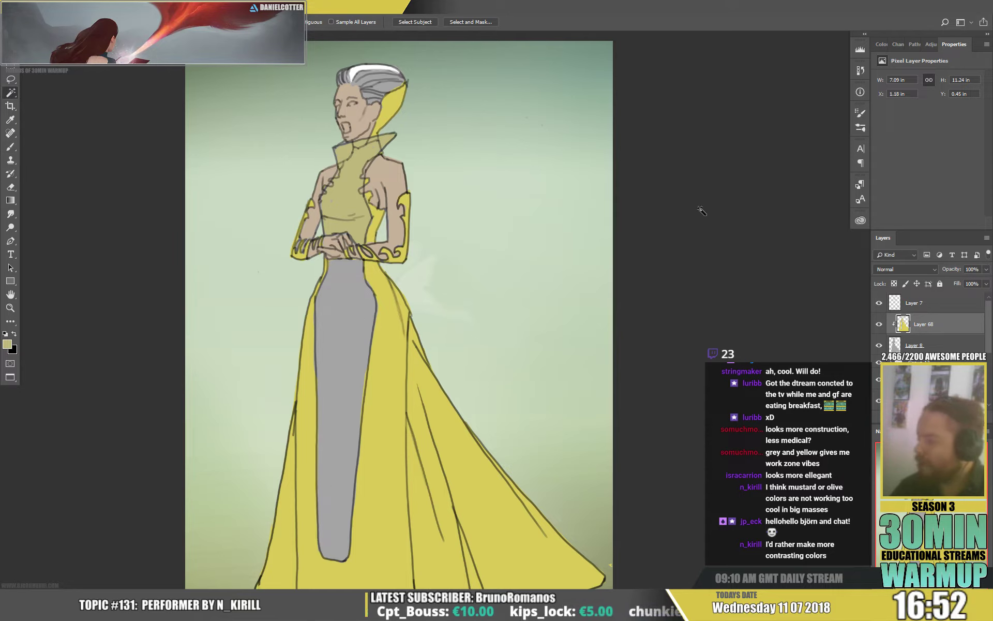
pyautogui.hotkey('ctrl', 'e')
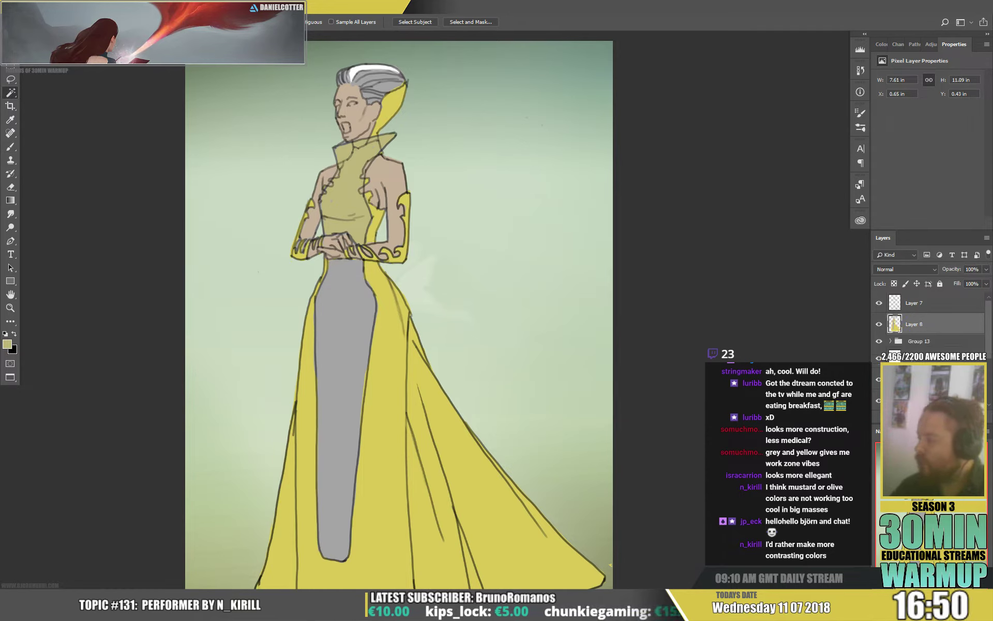
# Apply a gradient to the gown's grey front panel, from muted yellow at the waist fading into grey below.
pyautogui.click(341, 323)
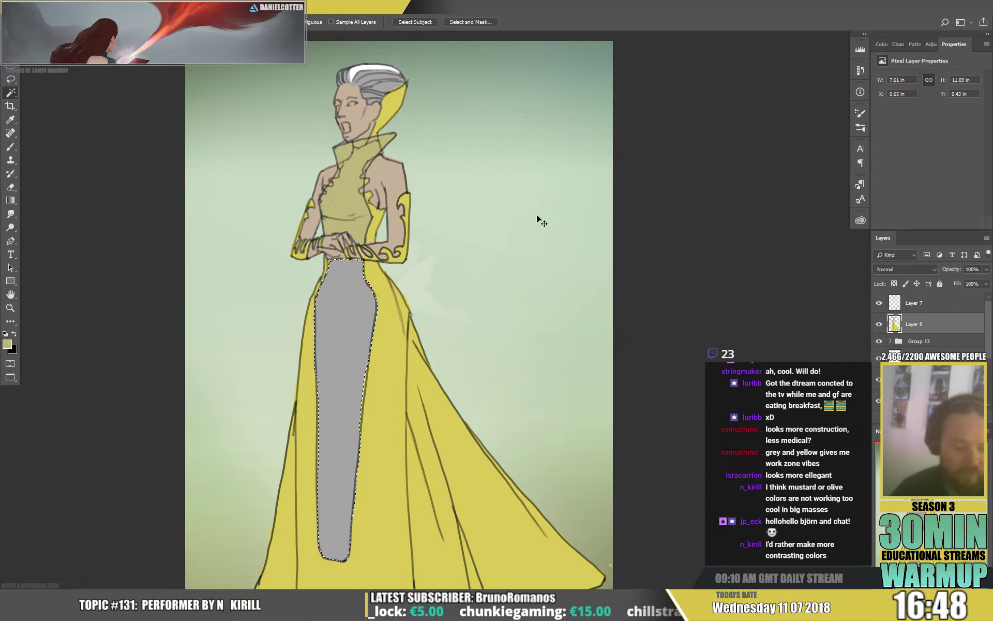
pyautogui.press('b')
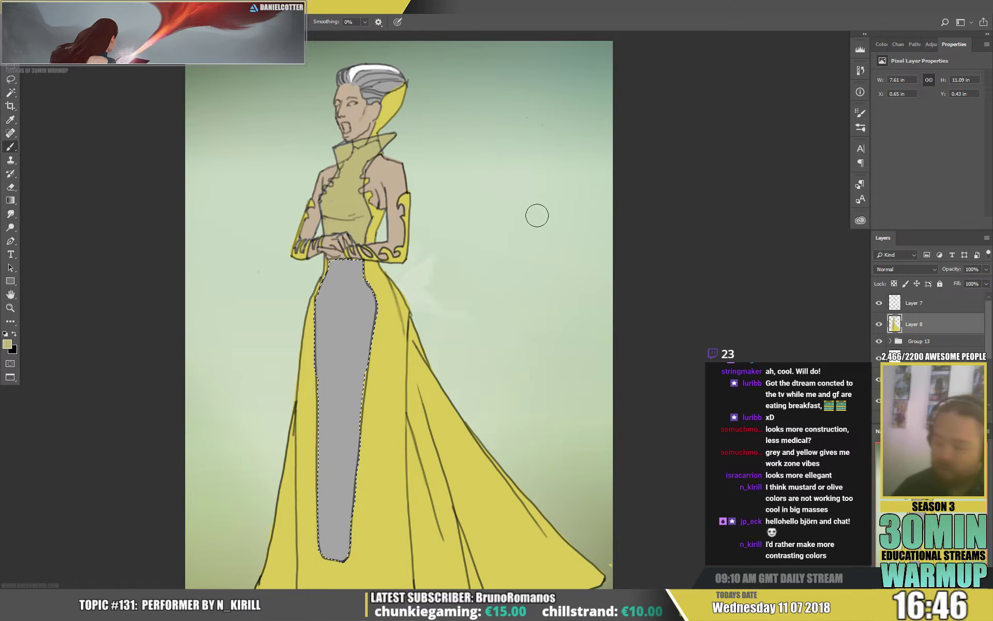
pyautogui.hotkey('ctrl', 'd')
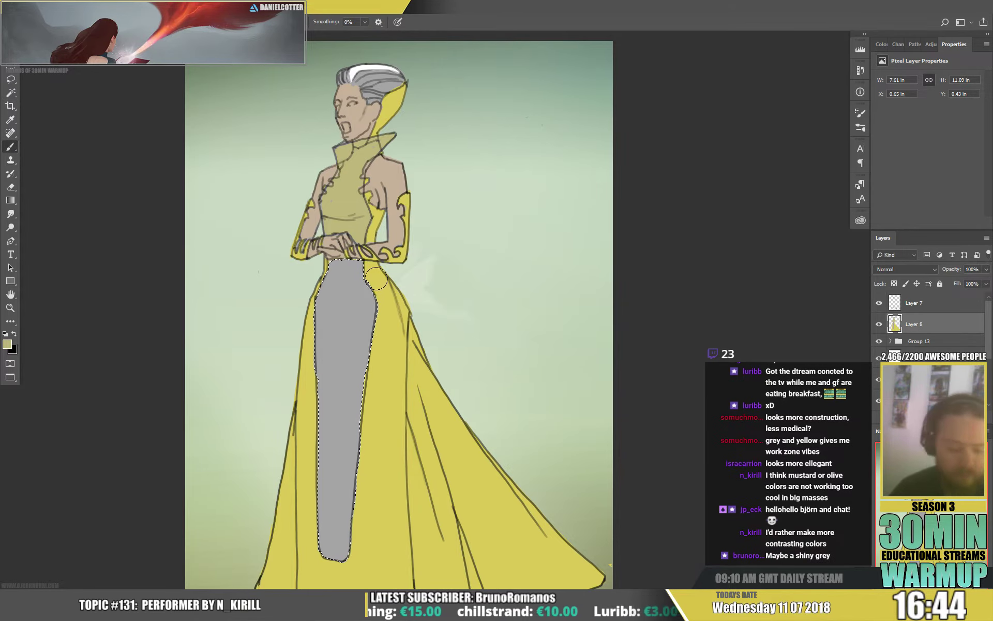
pyautogui.press('g')
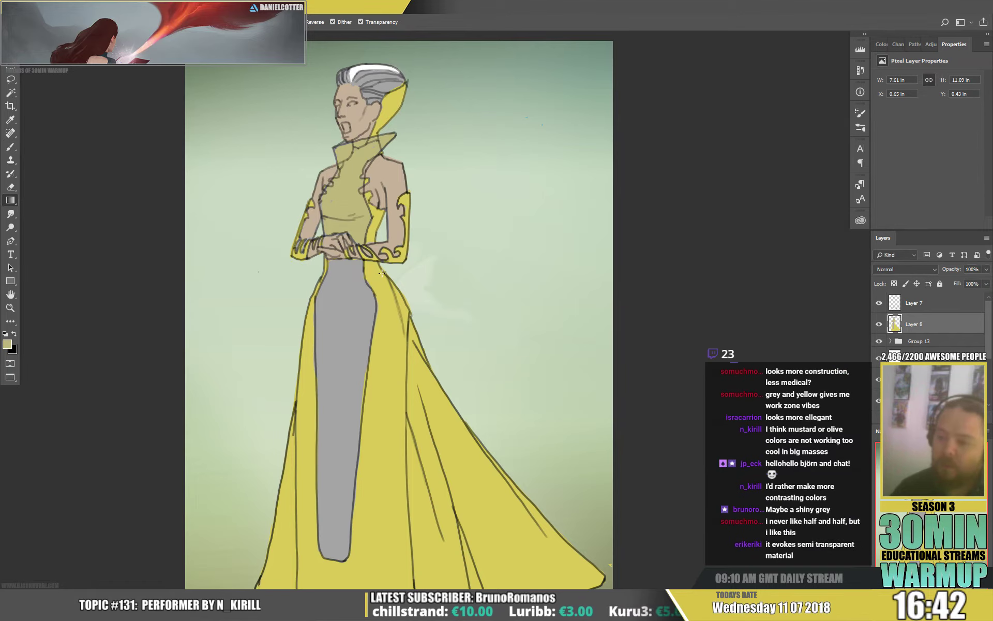
pyautogui.moveTo(342, 254); pyautogui.dragTo(337, 507)
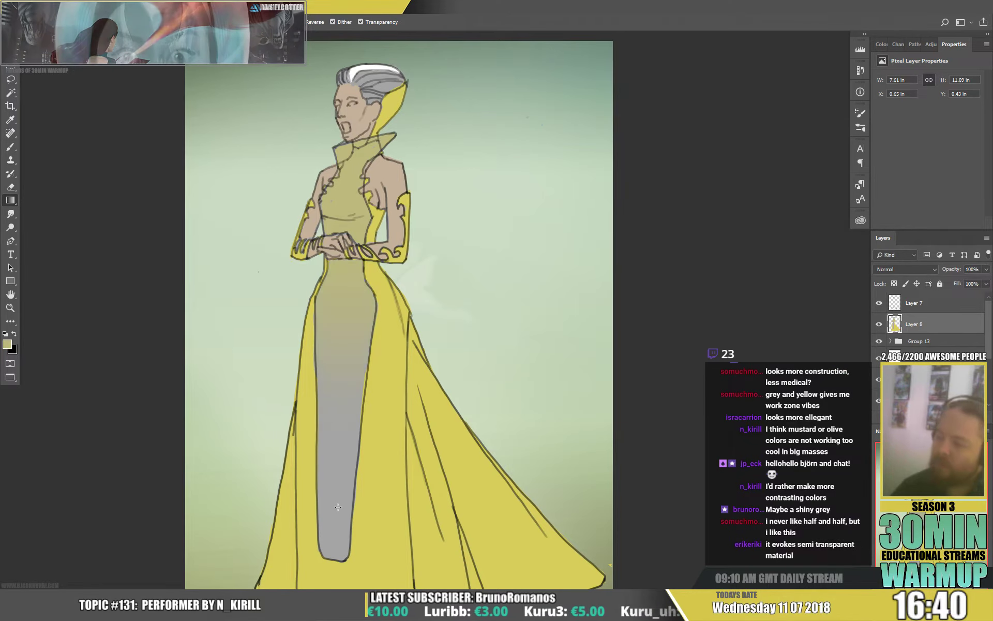
pyautogui.scroll(-2, 673, 300)
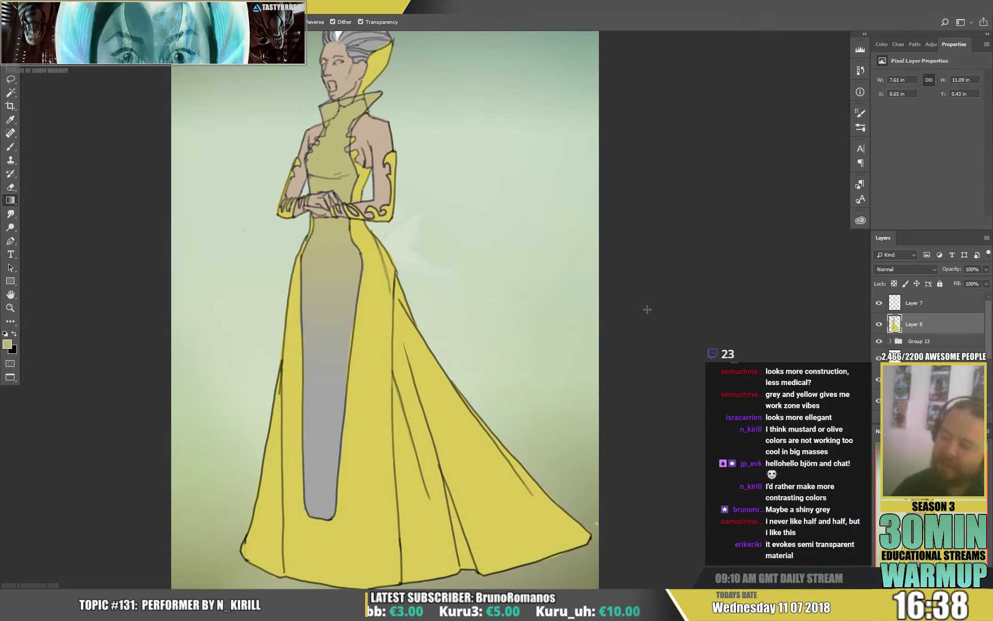
pyautogui.press('b')
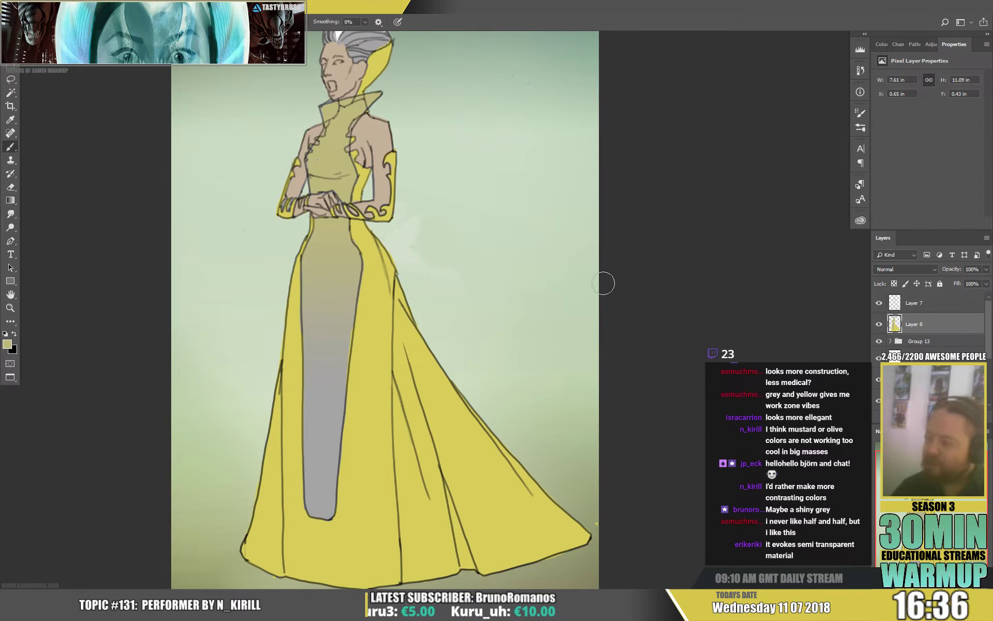
pyautogui.keyDown('alt'); pyautogui.click(348, 346); pyautogui.keyUp('alt')
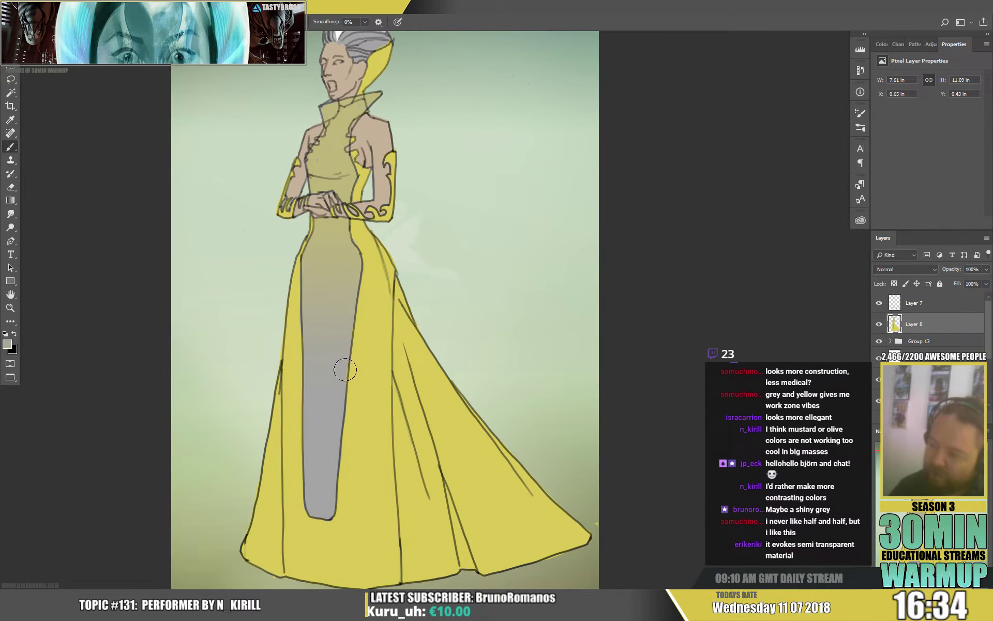
pyautogui.moveTo(524, 255); pyautogui.dragTo(562, 280)
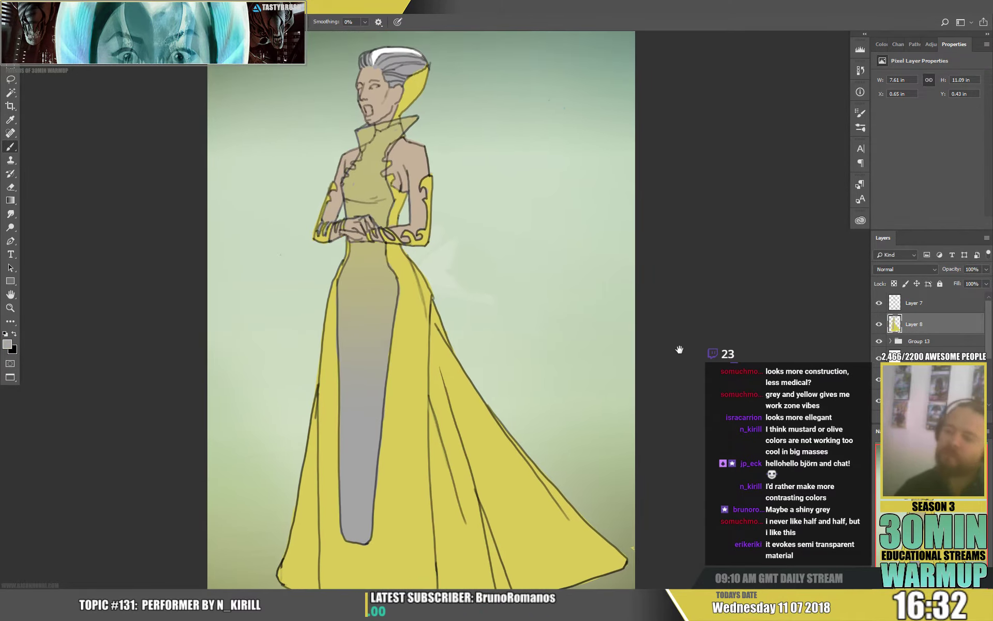
pyautogui.press('alt')
pyautogui.keyDown('alt'); pyautogui.click(390, 134); pyautogui.keyUp('alt')
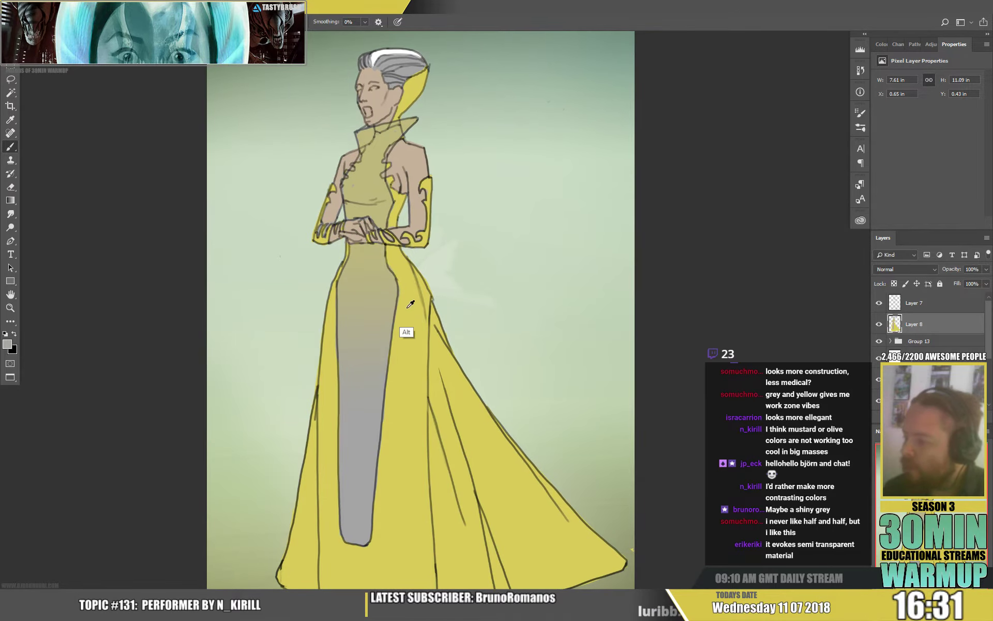
pyautogui.keyDown('alt'); pyautogui.click(408, 121); pyautogui.keyUp('alt')
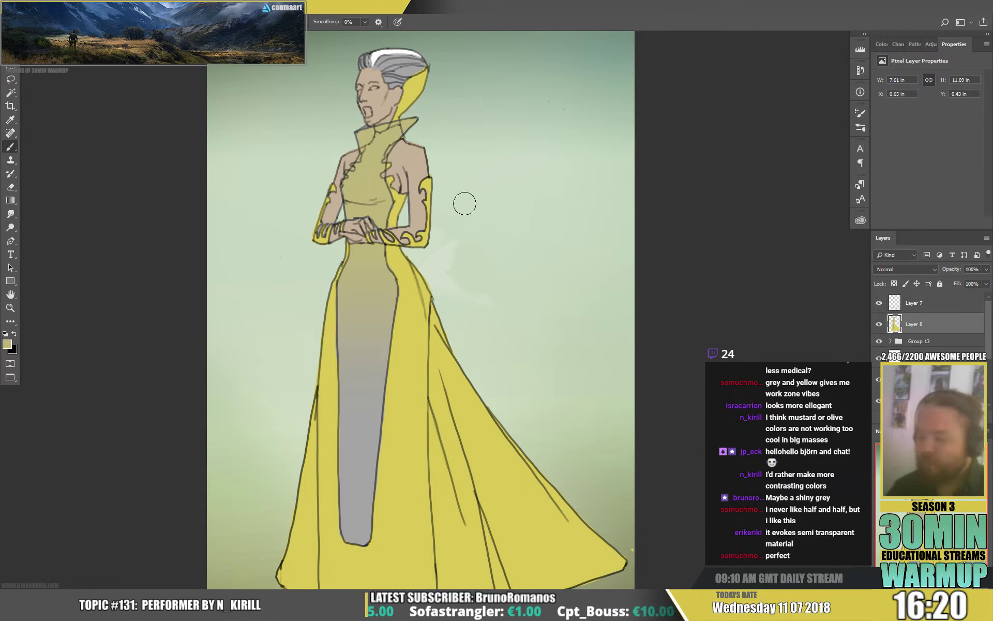
# Set the foreground colour to white and add a new layer clipped to the flat colour layer.
pyautogui.press('d')
pyautogui.press('x')
pyautogui.hotkey('ctrl', 'shift', 'alt', 'n')
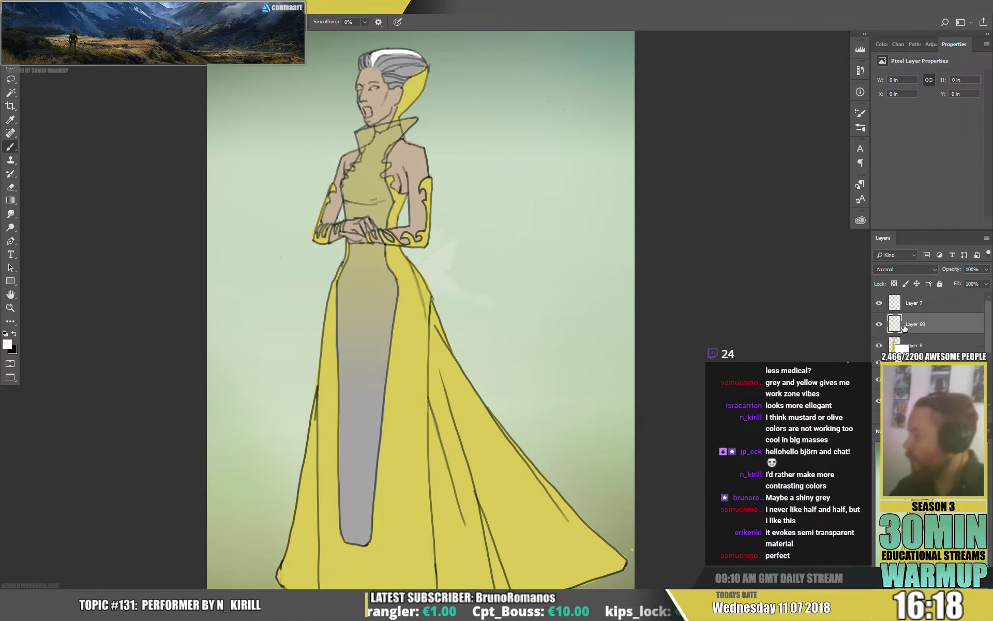
pyautogui.hotkey('ctrl', 'alt', 'g')
# Paint a small white round ornament with a short stem pointing up in the middle of the bodice.
pyautogui.click(372, 184)
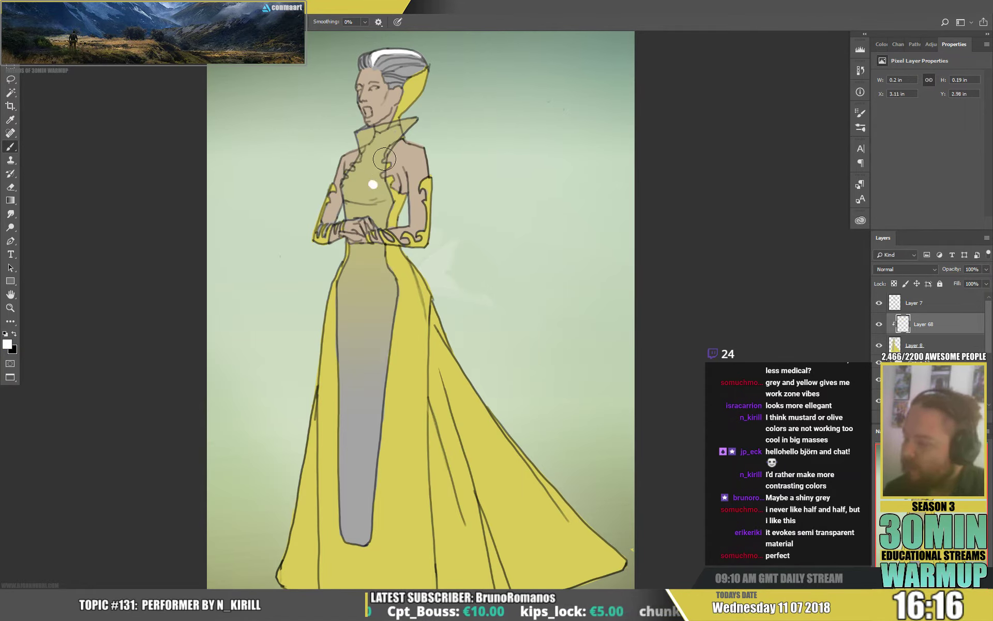
pyautogui.moveTo(489, 127); pyautogui.dragTo(458, 195)
pyautogui.moveTo(341, 251); pyautogui.dragTo(343, 230)
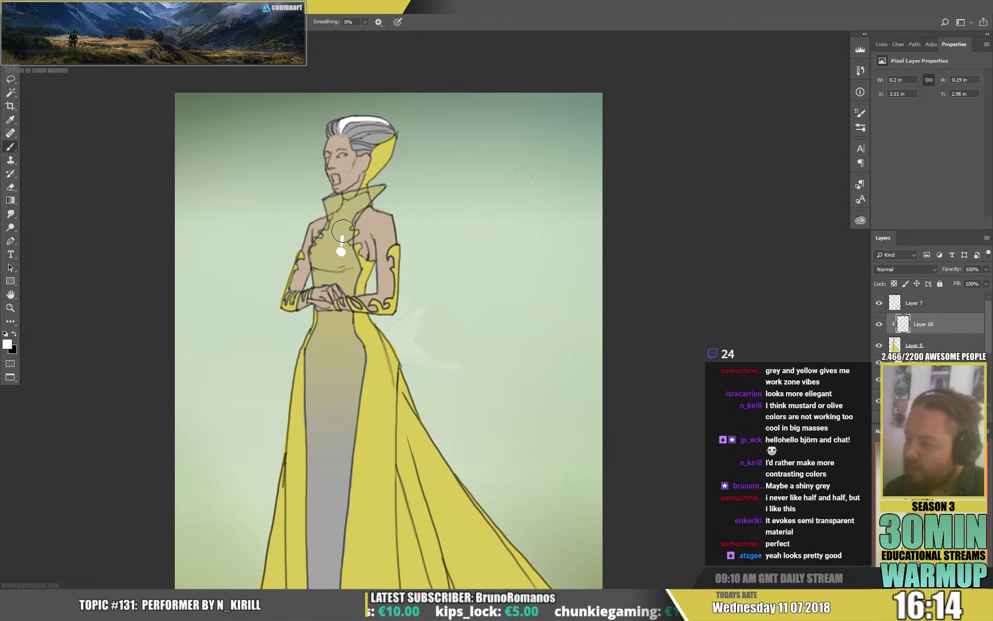
pyautogui.hotkey('ctrl', 'z')
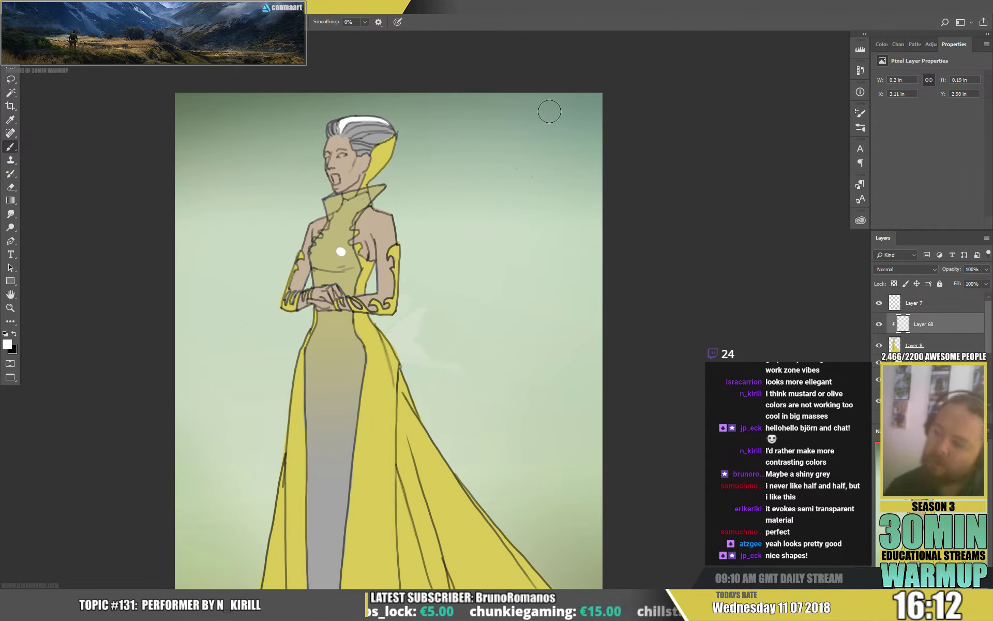
pyautogui.moveTo(470, 241); pyautogui.dragTo(483, 182)
pyautogui.moveTo(354, 194); pyautogui.dragTo(354, 181)
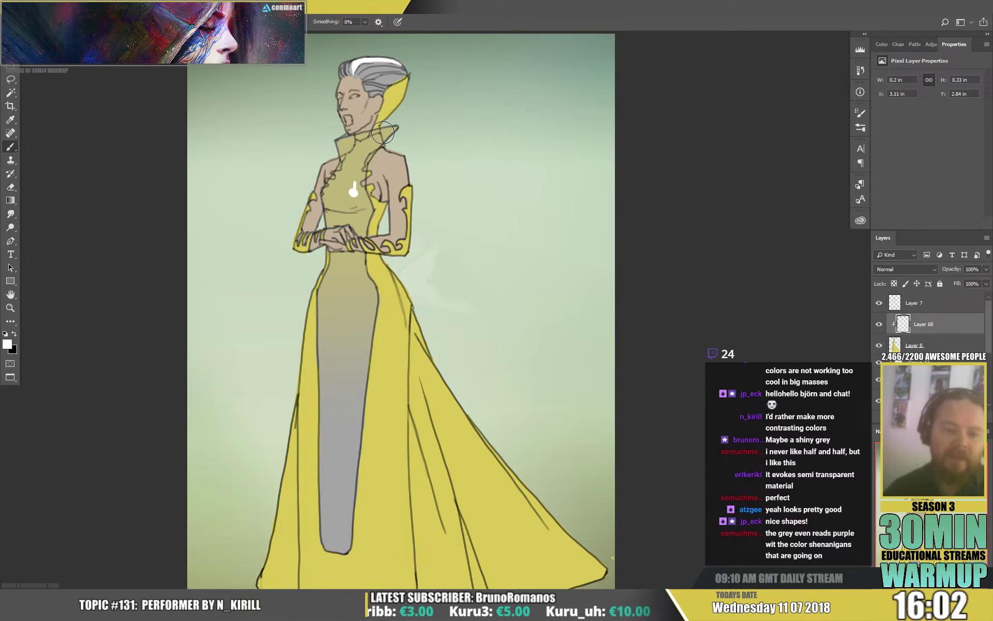
# Paint the eyes with white sampled from the hair streak, and sample the skin tone from the face.
pyautogui.moveTo(458, 298)
pyautogui.mouseDown()
pyautogui.moveTo(463, 277)
pyautogui.moveTo(466, 309)
pyautogui.mouseUp()
pyautogui.moveTo(568, 260); pyautogui.dragTo(584, 272)
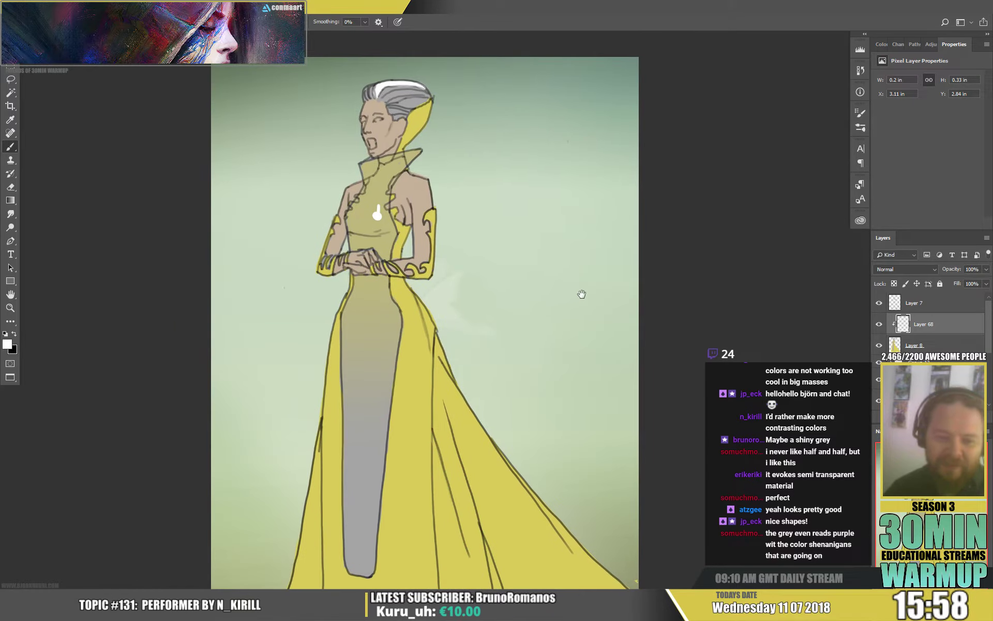
pyautogui.scroll(-3, 581, 293)
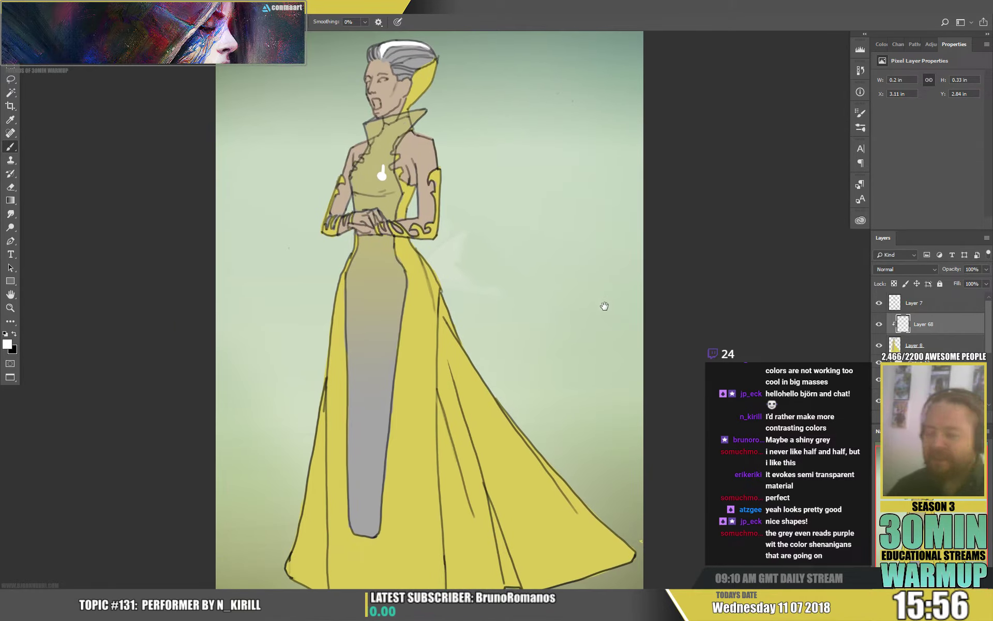
pyautogui.moveTo(549, 262); pyautogui.dragTo(528, 329)
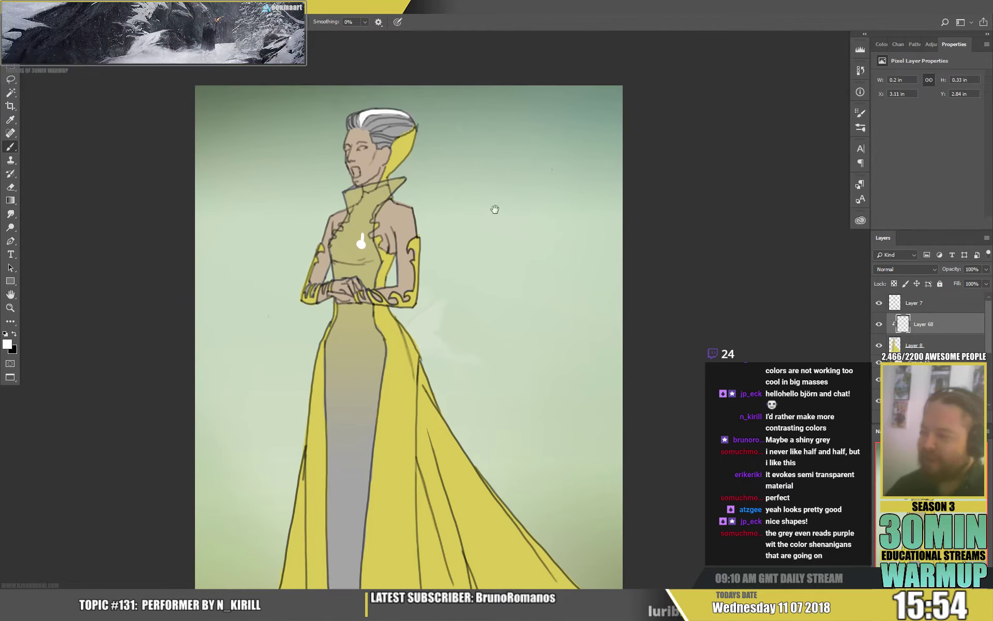
pyautogui.keyDown('alt'); pyautogui.click(374, 113); pyautogui.keyUp('alt')
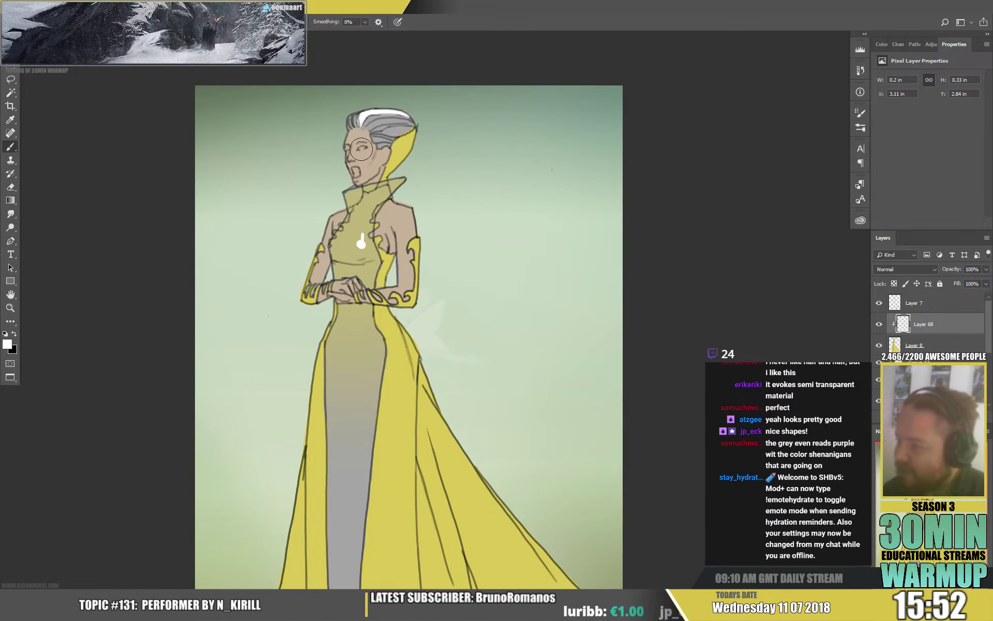
pyautogui.moveTo(361, 149); pyautogui.dragTo(366, 148)
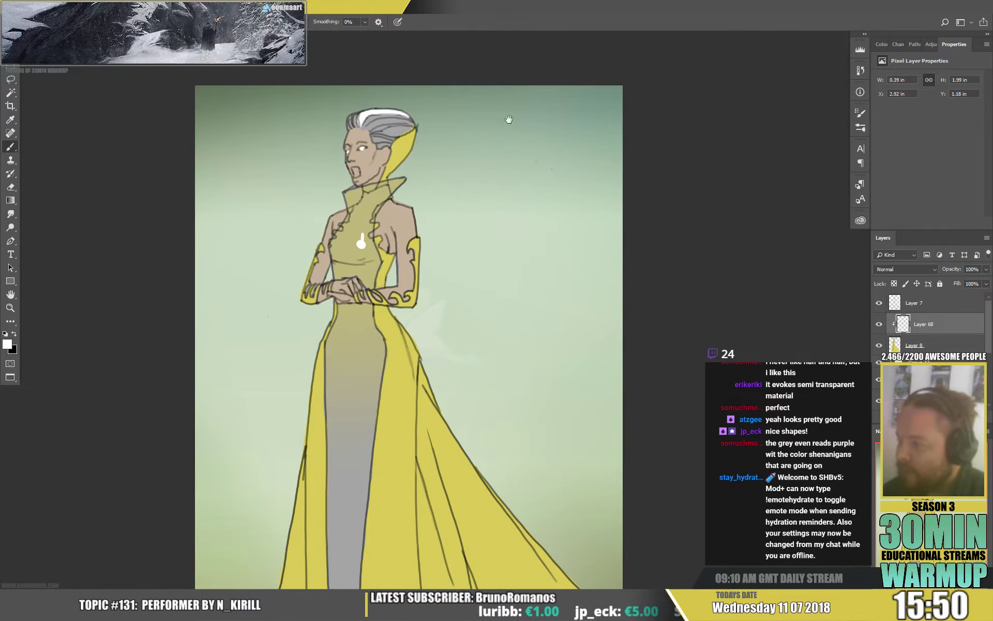
pyautogui.moveTo(509, 120); pyautogui.dragTo(495, 94)
pyautogui.keyDown('alt'); pyautogui.click(348, 133); pyautogui.keyUp('alt')
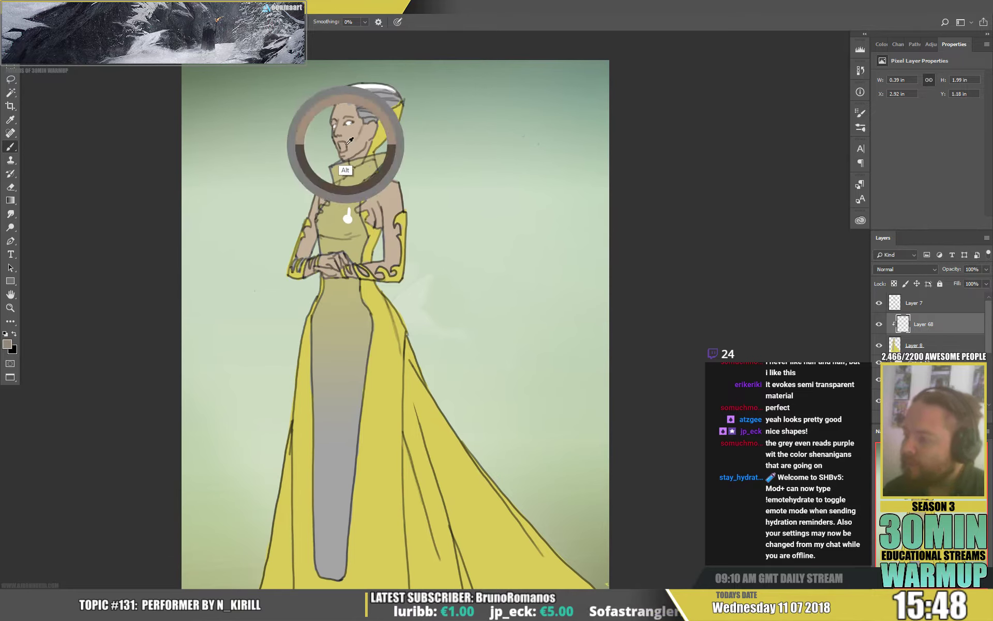
pyautogui.keyDown('alt'); pyautogui.click(364, 129); pyautogui.keyUp('alt')
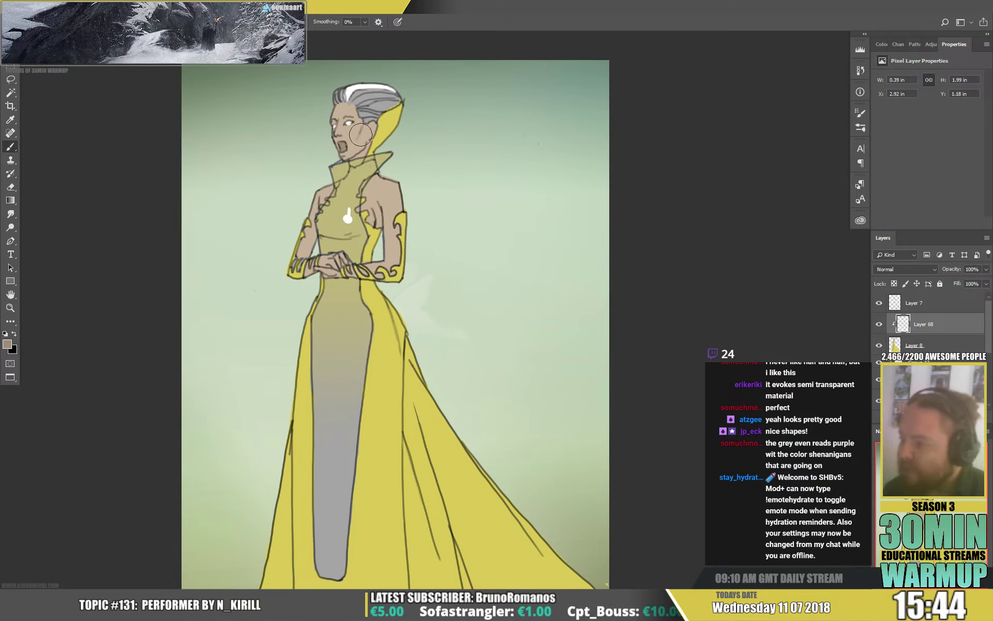
pyautogui.moveTo(515, 171); pyautogui.dragTo(494, 157)
pyautogui.moveTo(460, 190); pyautogui.dragTo(459, 193)
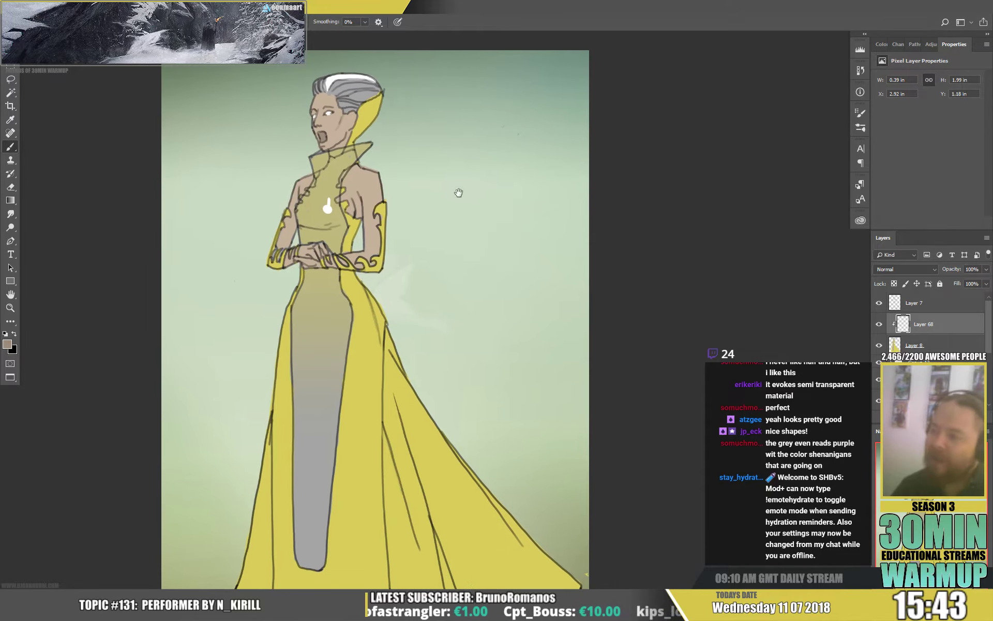
# Tint the raised collar with pale green sampled from the background, and resample the bodice's muted yellow.
pyautogui.keyDown('alt'); pyautogui.click(355, 151); pyautogui.keyUp('alt')
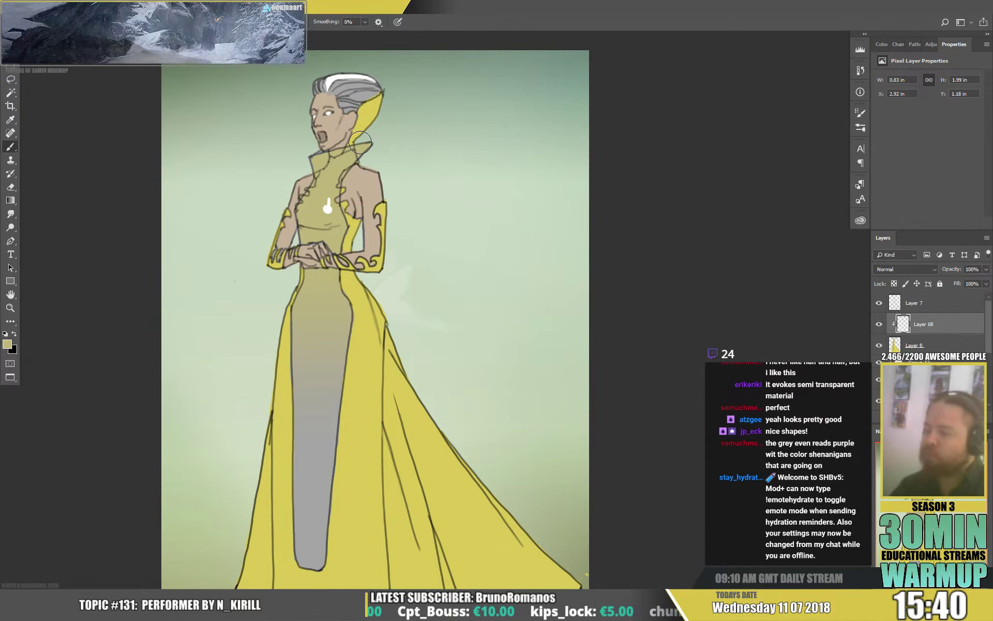
pyautogui.keyDown('alt'); pyautogui.click(402, 126); pyautogui.keyUp('alt')
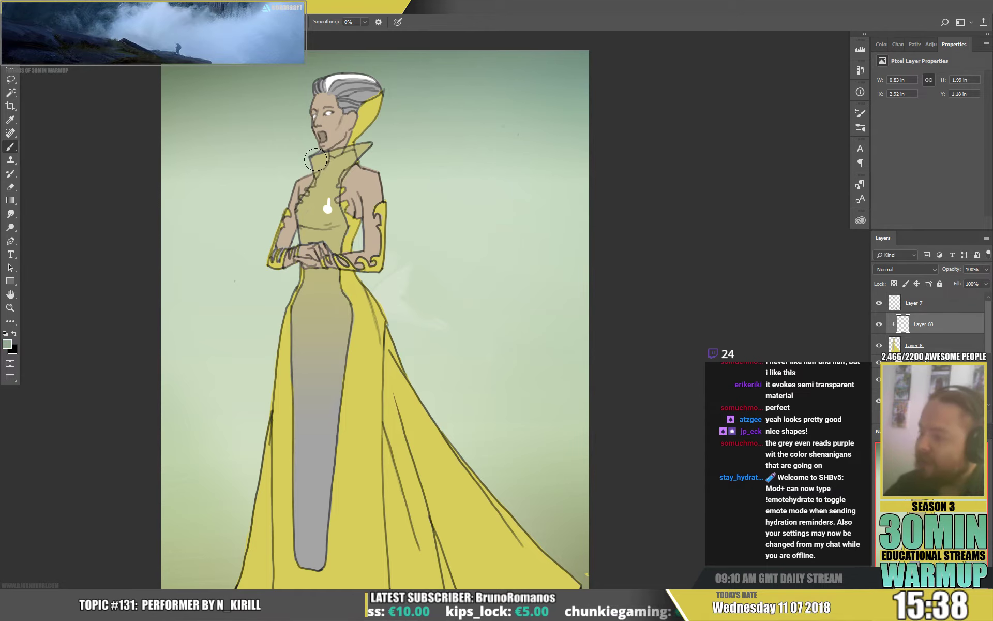
pyautogui.moveTo(322, 163); pyautogui.dragTo(373, 142)
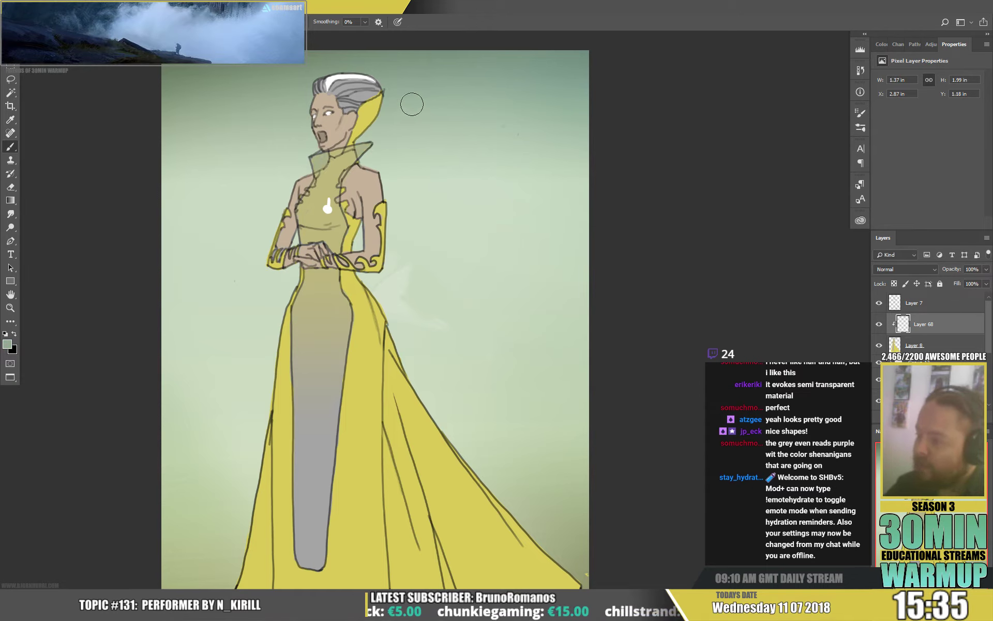
pyautogui.keyDown('alt'); pyautogui.click(345, 174); pyautogui.keyUp('alt')
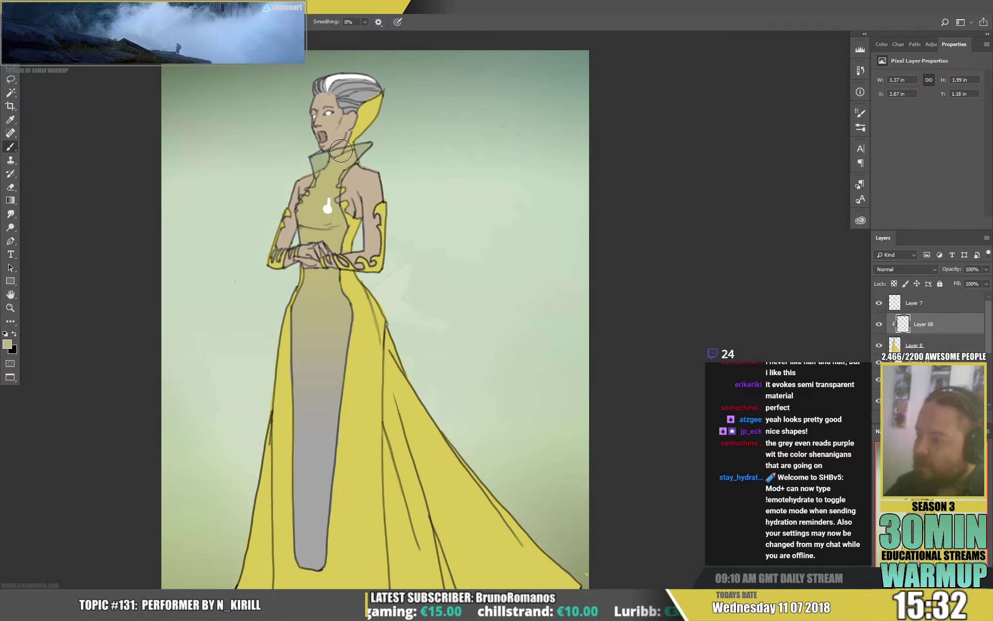
# Sample the skin tone and touch up the skin showing through the cuff on the figure's left-hand forearm.
pyautogui.scroll(-4, 532, 289)
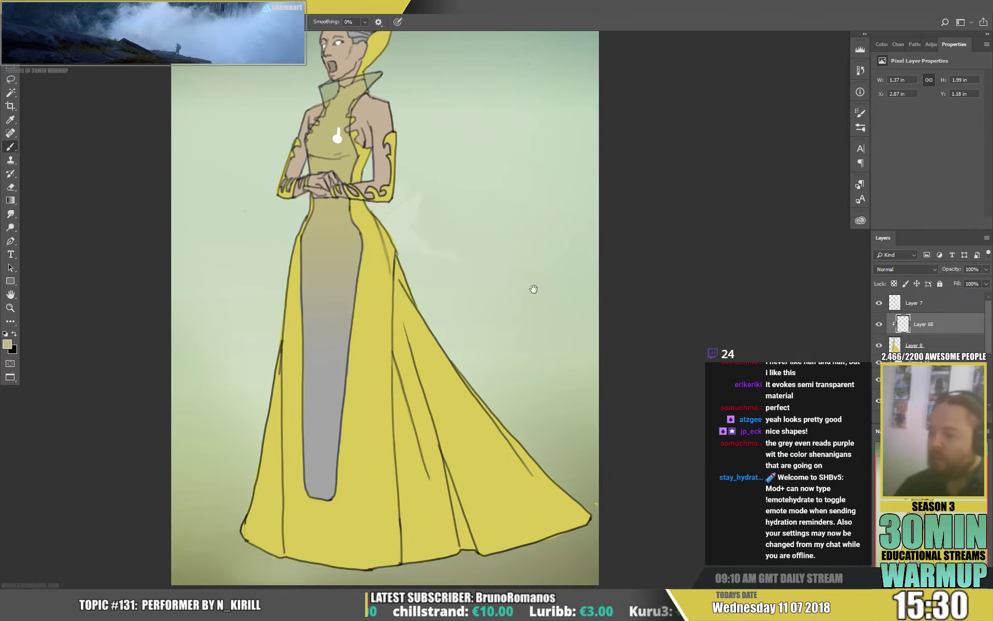
pyautogui.scroll(3, 538, 279)
pyautogui.moveTo(532, 335); pyautogui.dragTo(531, 344)
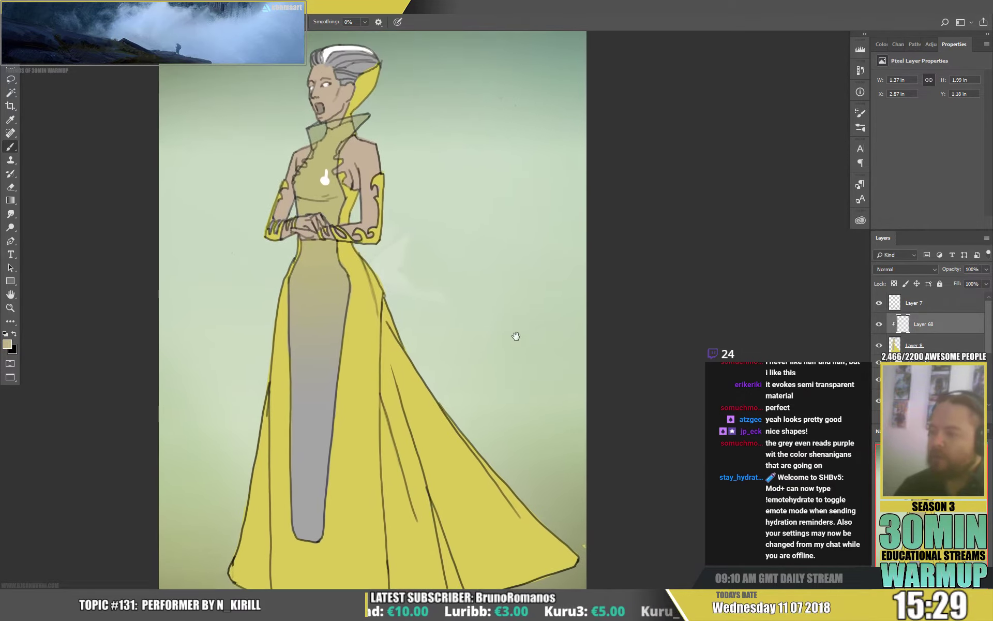
pyautogui.hotkey('ctrl', '-')
pyautogui.hotkey('ctrl', '+')
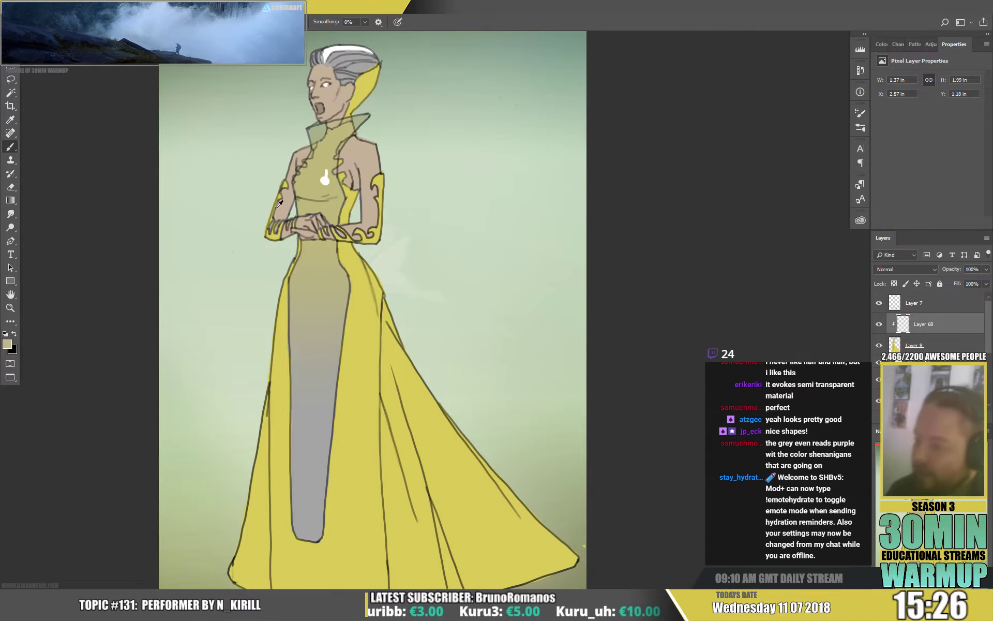
pyautogui.rightClick(315, 196)
pyautogui.click(328, 207)
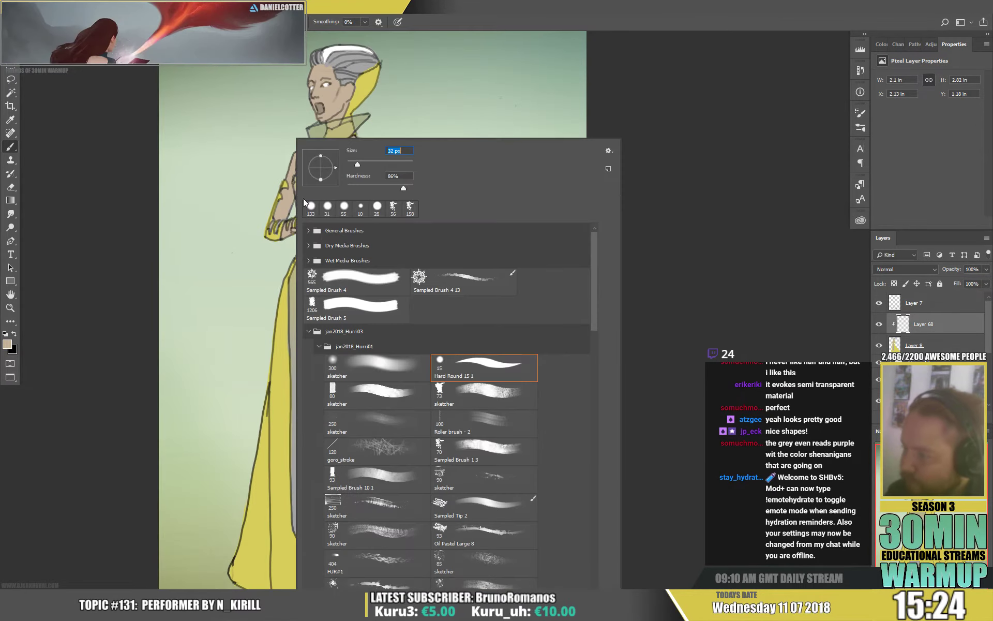
pyautogui.click(273, 224)
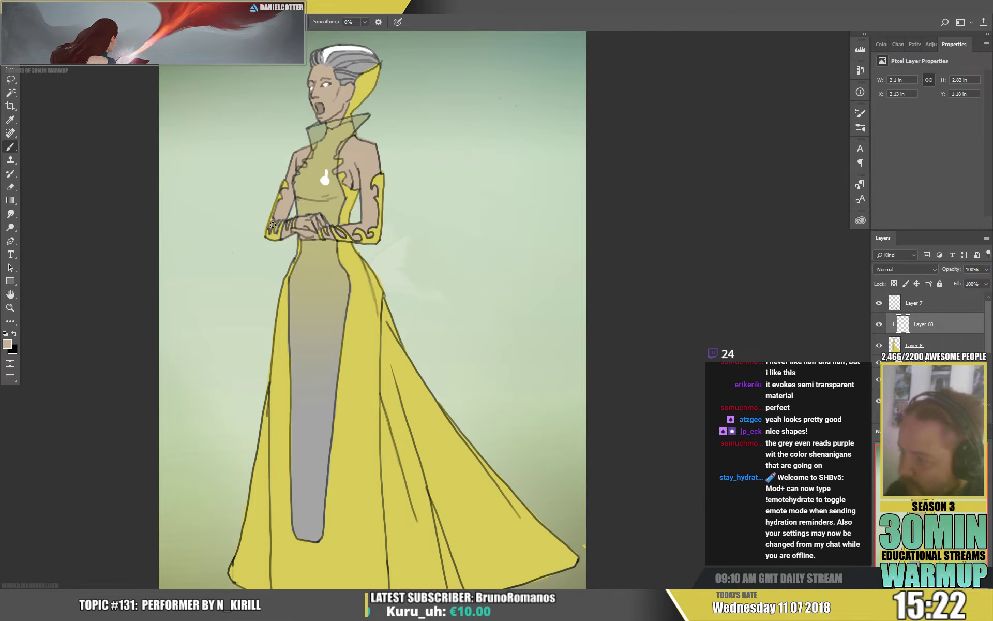
pyautogui.moveTo(273, 224); pyautogui.dragTo(279, 223)
pyautogui.click(282, 238)
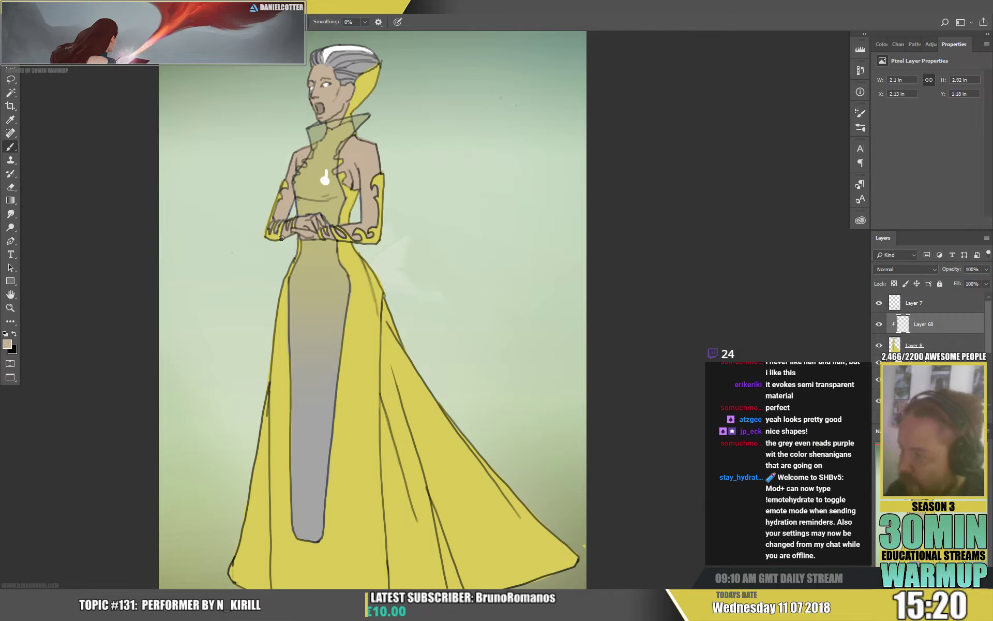
# Clean up the ornamental openings of both forearm cuffs with skin and yellow tones sampled from the figure.
pyautogui.keyDown('alt'); pyautogui.click(283, 230); pyautogui.keyUp('alt')
pyautogui.keyDown('alt'); pyautogui.click(291, 228); pyautogui.keyUp('alt')
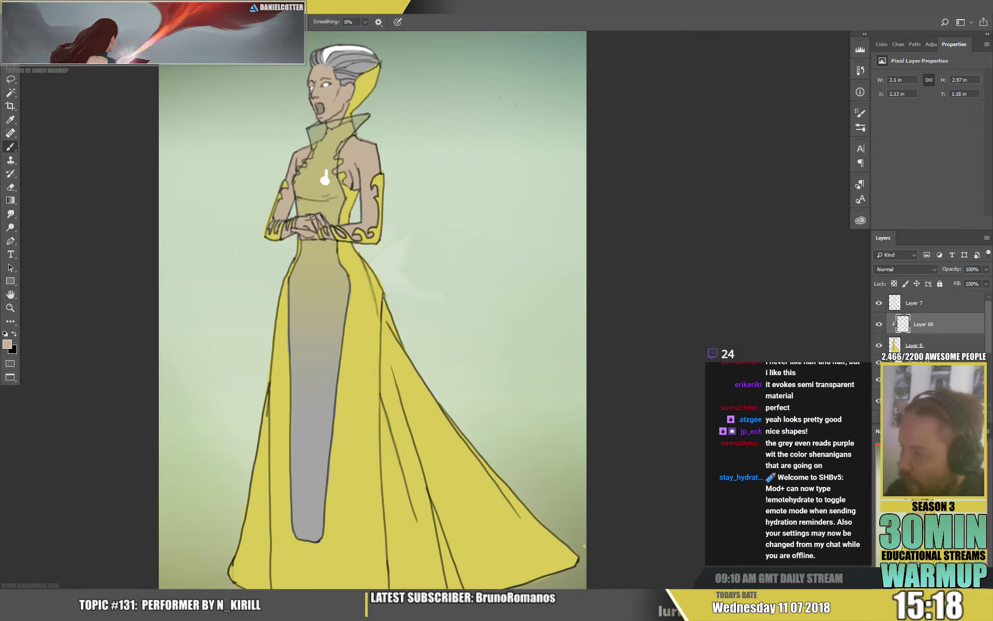
pyautogui.keyDown('alt'); pyautogui.click(343, 218); pyautogui.keyUp('alt')
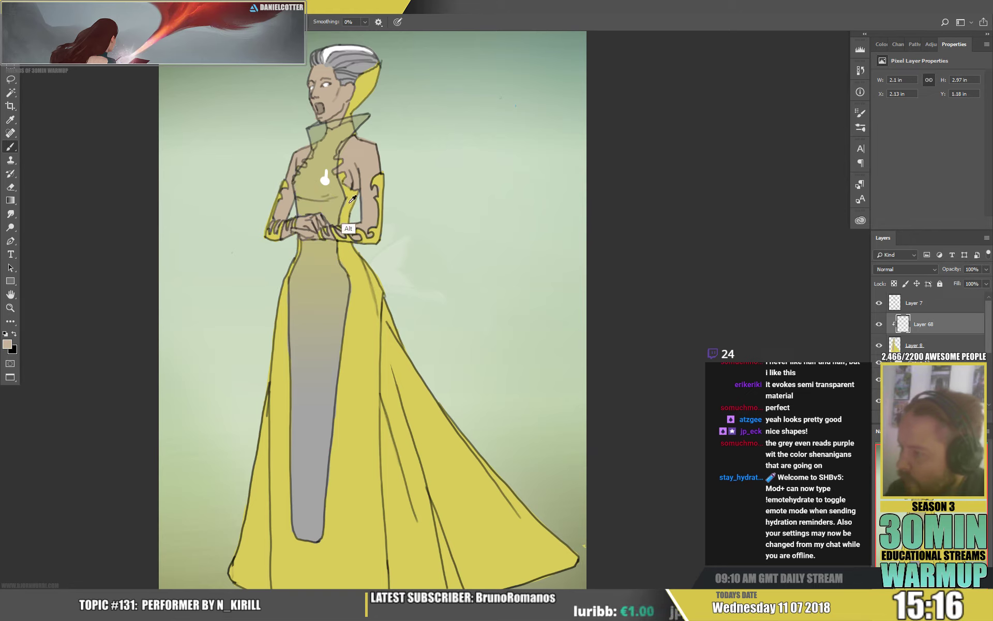
pyautogui.keyDown('alt'); pyautogui.click(353, 230); pyautogui.keyUp('alt')
pyautogui.keyDown('alt'); pyautogui.click(346, 222); pyautogui.keyUp('alt')
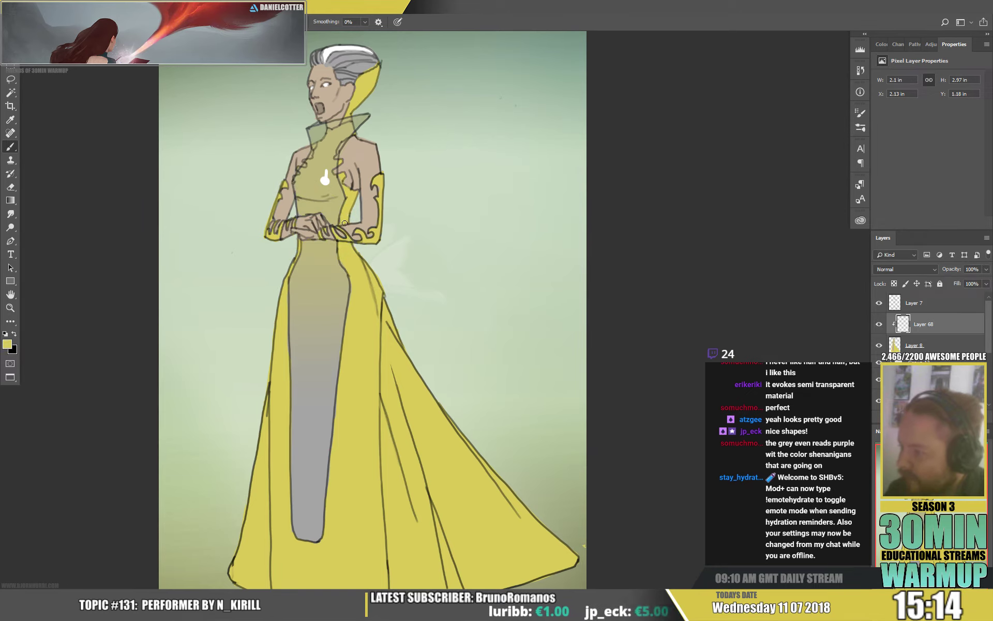
pyautogui.keyDown('alt'); pyautogui.click(349, 232); pyautogui.keyUp('alt')
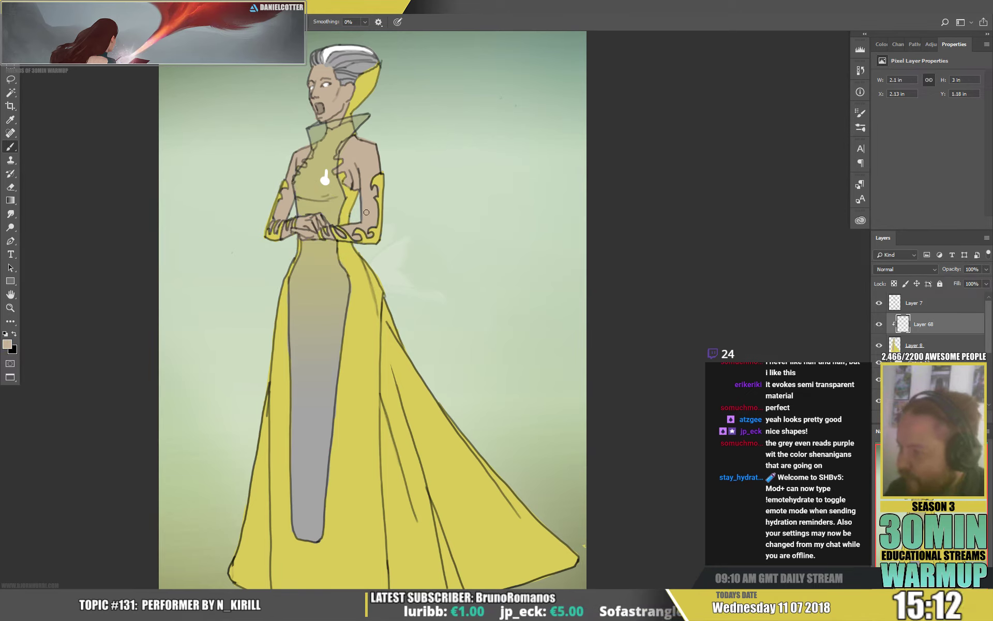
# Paint a thin white accent down the front of the neck with white sampled from the bodice ornament, and resample the skin tone.
pyautogui.hotkey('ctrl', '-')
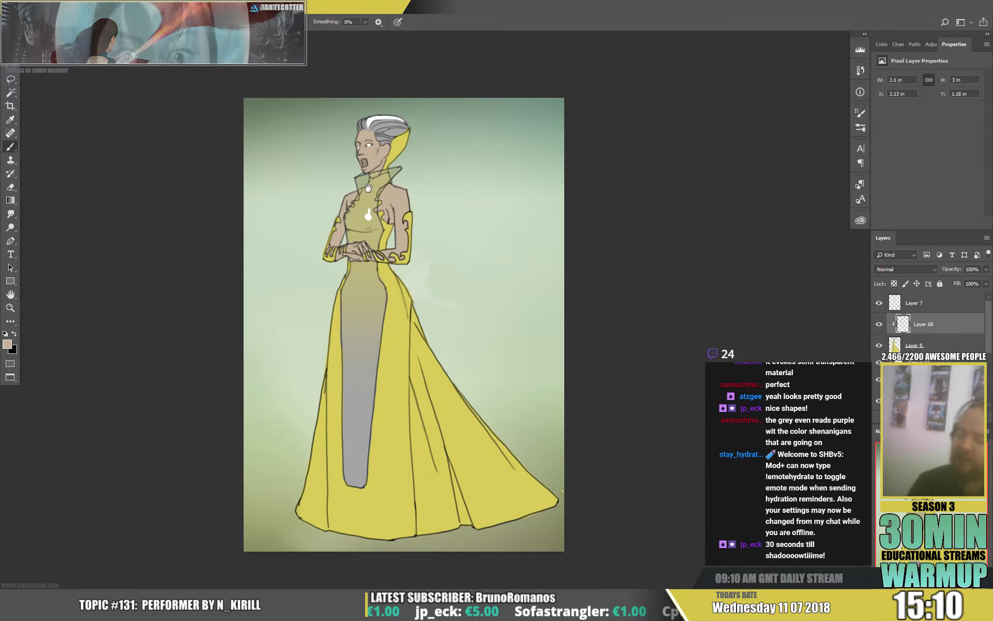
pyautogui.moveTo(387, 348); pyautogui.dragTo(342, 337)
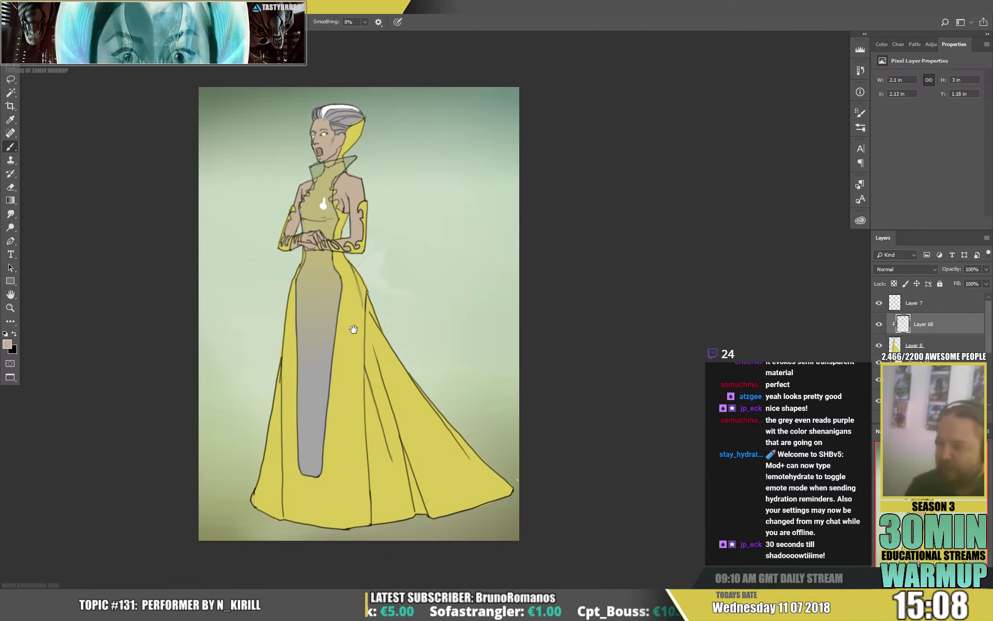
pyautogui.click(878, 377)
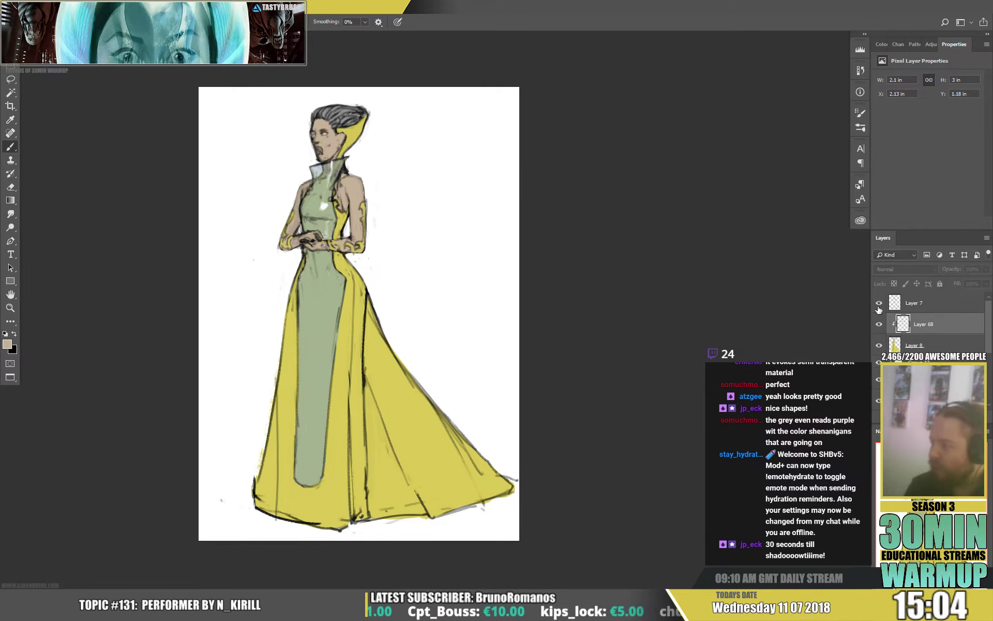
pyautogui.keyDown('alt'); pyautogui.click(878, 364); pyautogui.keyUp('alt')
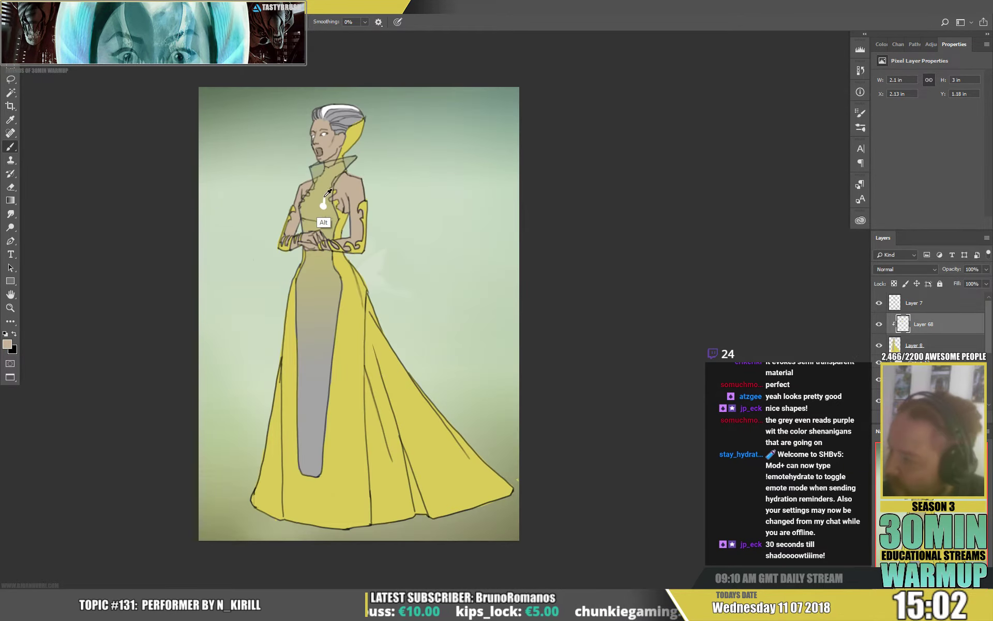
pyautogui.keyDown('alt'); pyautogui.click(323, 203); pyautogui.keyUp('alt')
pyautogui.moveTo(332, 162); pyautogui.dragTo(330, 177)
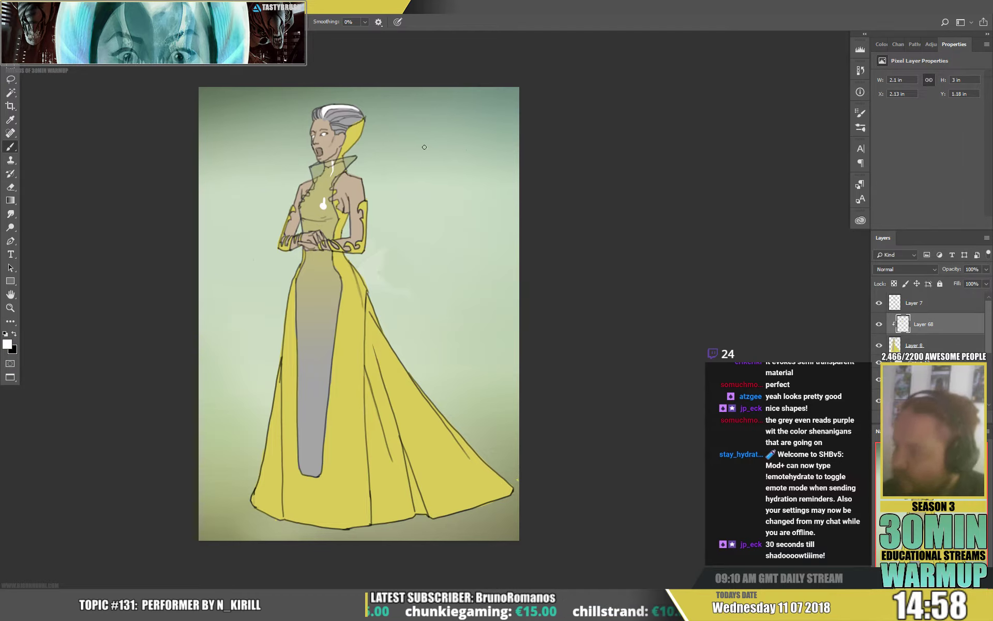
pyautogui.keyDown('alt'); pyautogui.click(339, 154); pyautogui.keyUp('alt')
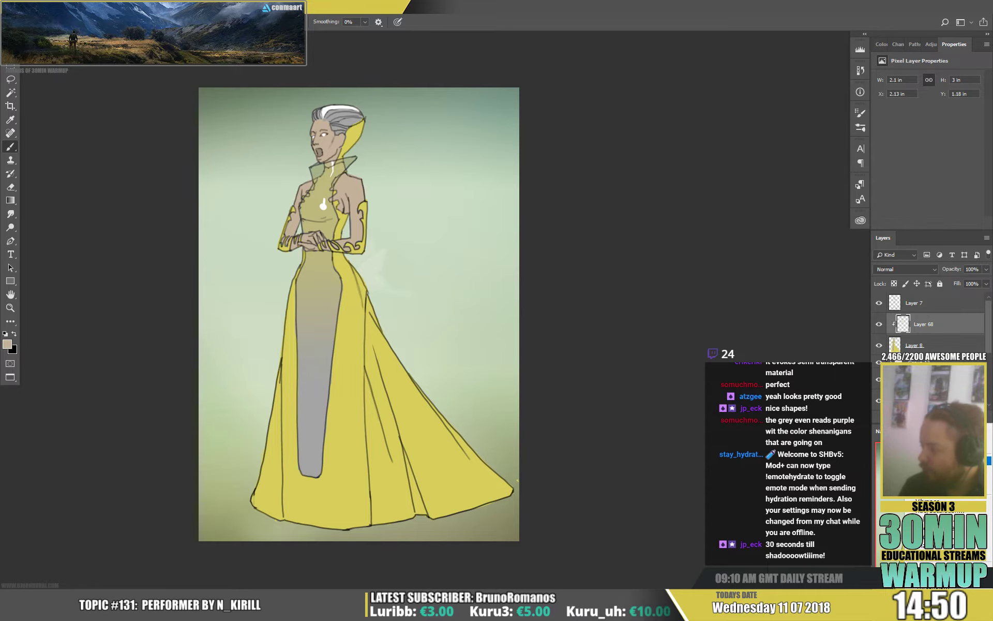
# Add a Hue/Saturation adjustment with lightness -39, clip it to the figure's colour layers and invert its mask to black.
pyautogui.click(940, 511)
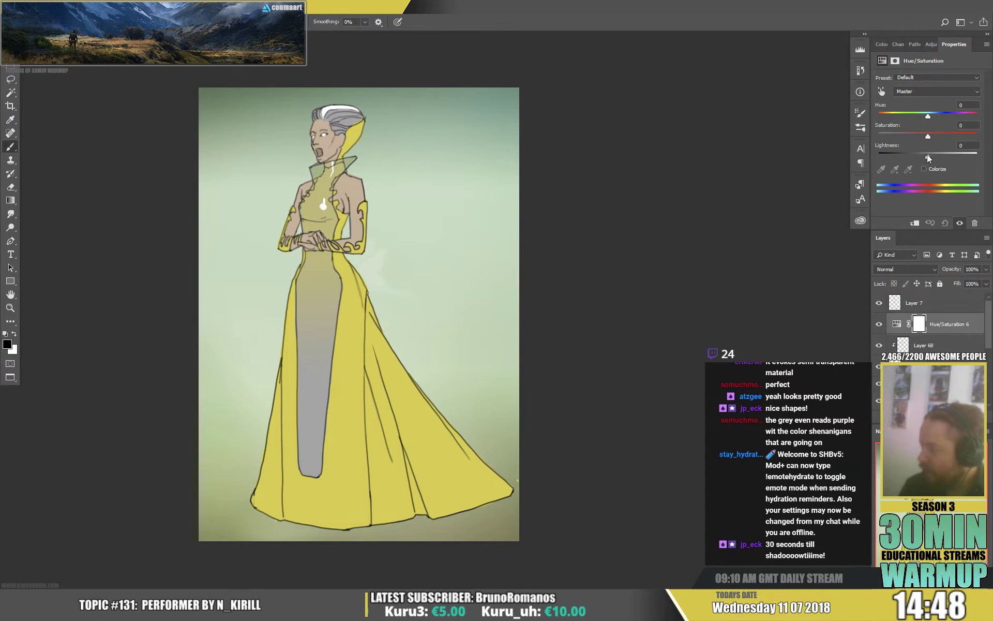
pyautogui.moveTo(927, 154); pyautogui.dragTo(909, 156)
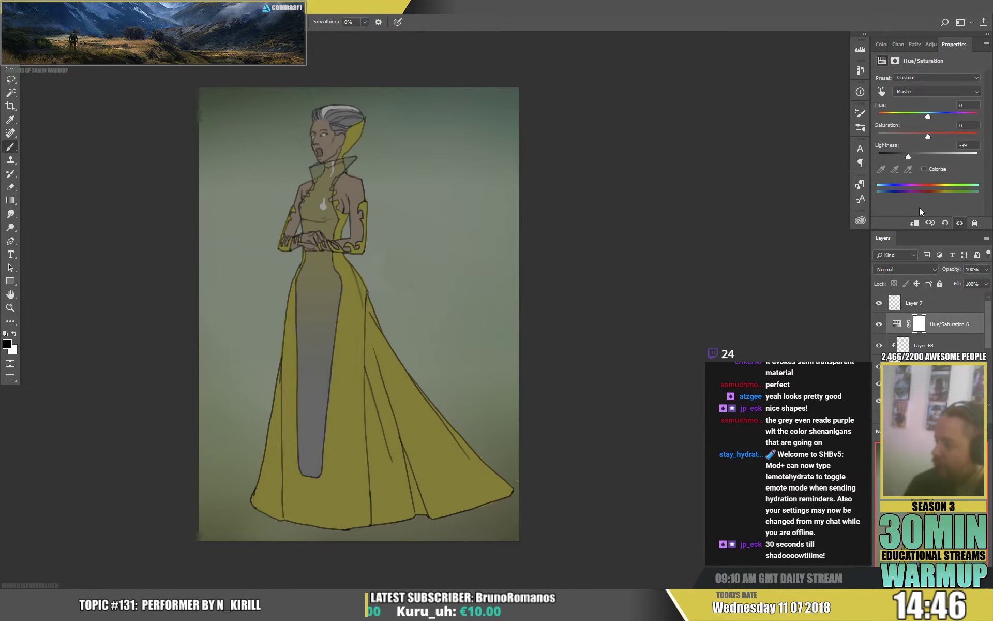
pyautogui.keyDown('alt'); pyautogui.click(947, 331); pyautogui.keyUp('alt')
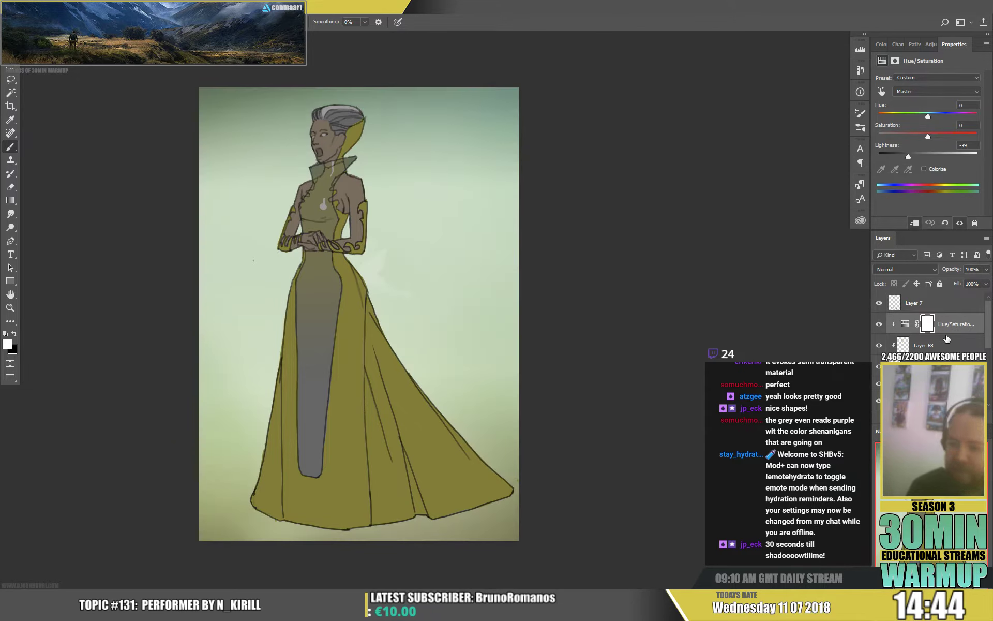
pyautogui.hotkey('ctrl', 'i')
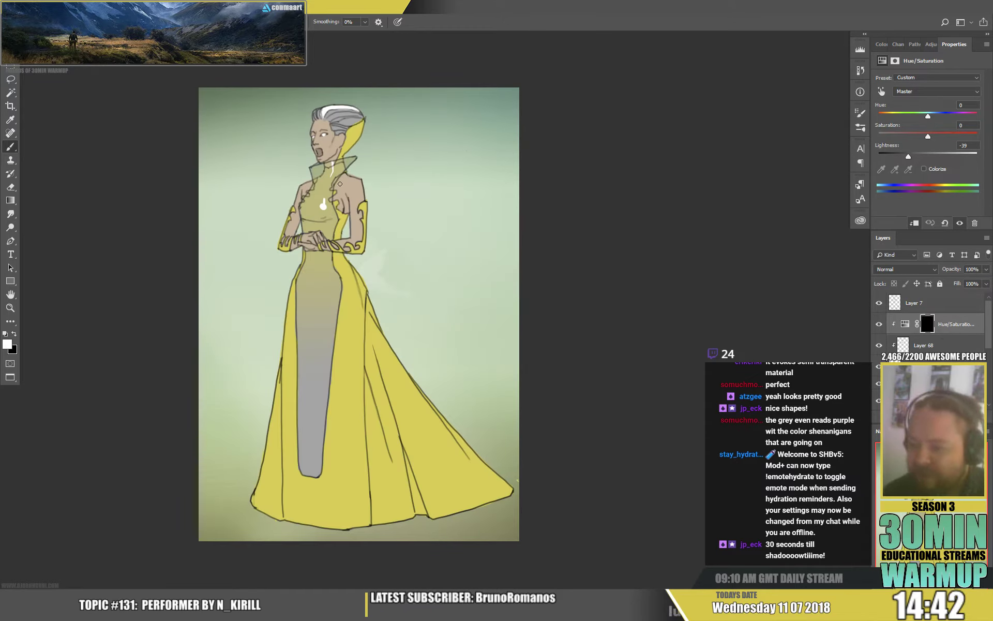
# Paint white on the adjustment mask to shade the neck, the outer arm, the bodice's side and the waist below the hands.
pyautogui.moveTo(346, 197); pyautogui.dragTo(345, 217)
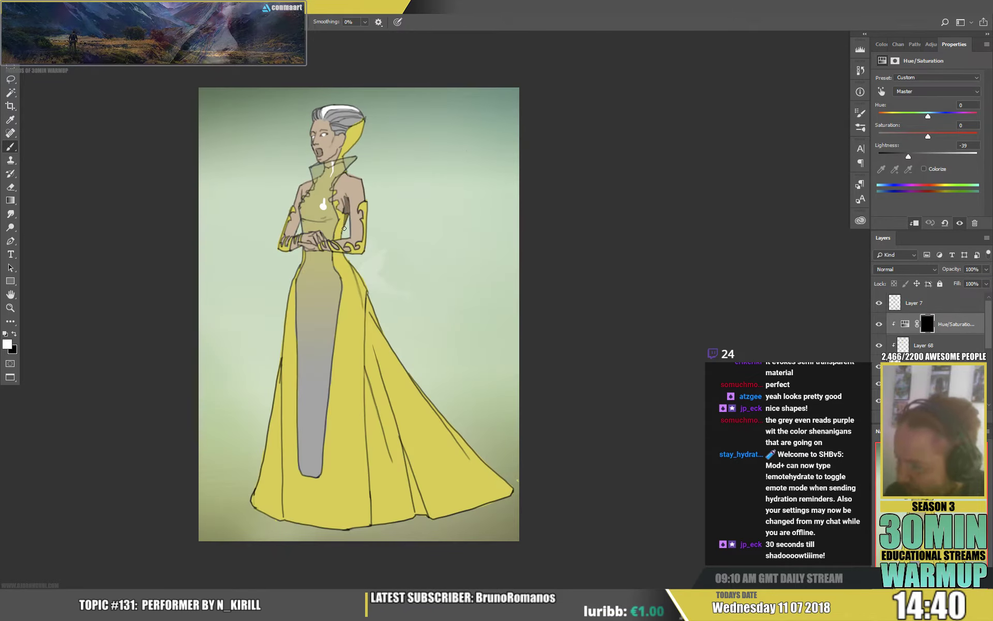
pyautogui.moveTo(412, 195); pyautogui.dragTo(408, 235)
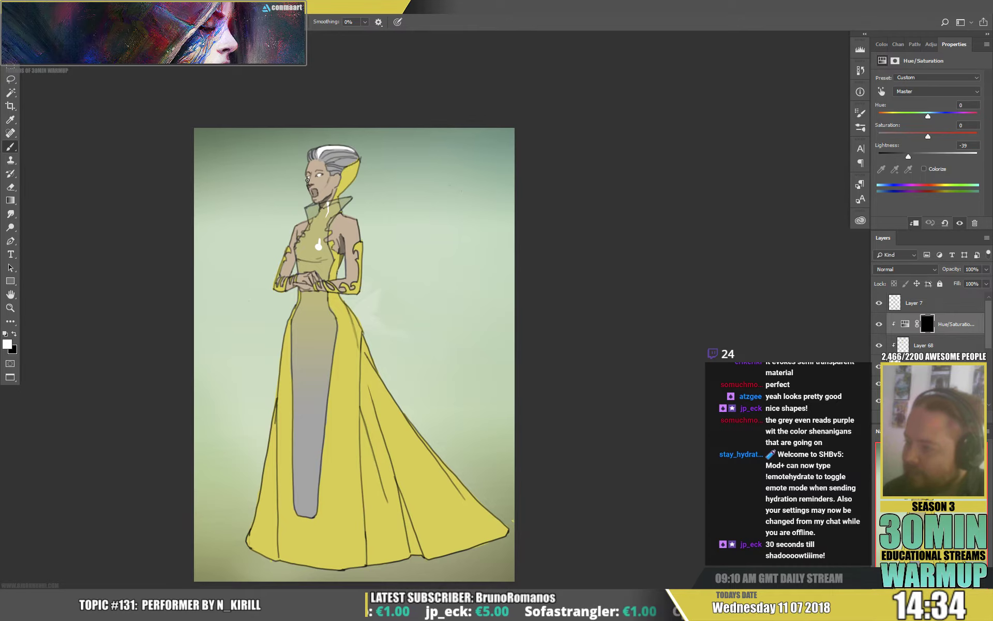
pyautogui.hotkey('ctrl', 'alt')
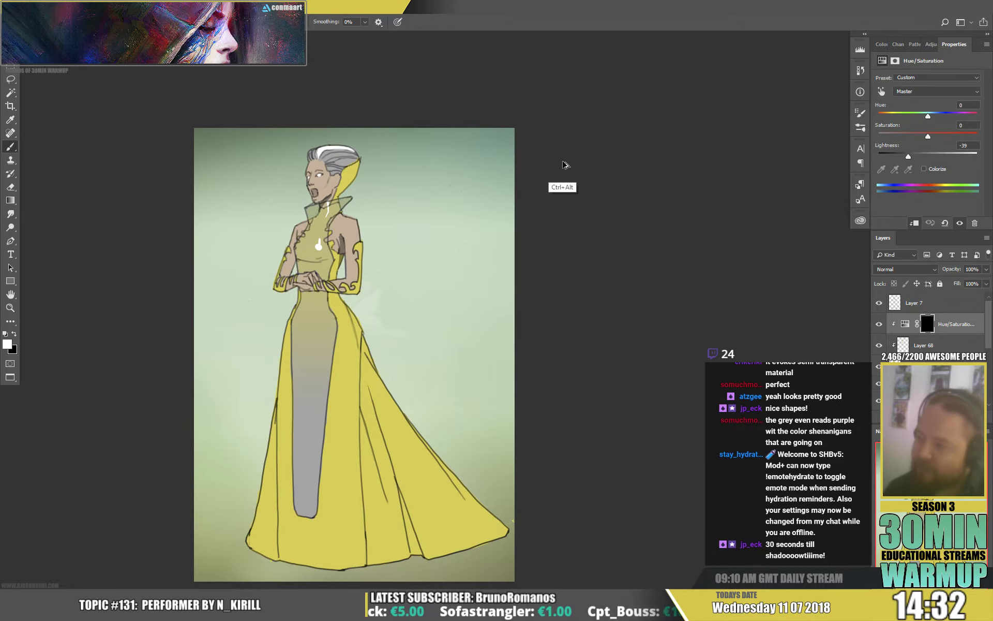
pyautogui.rightClick(363, 189)
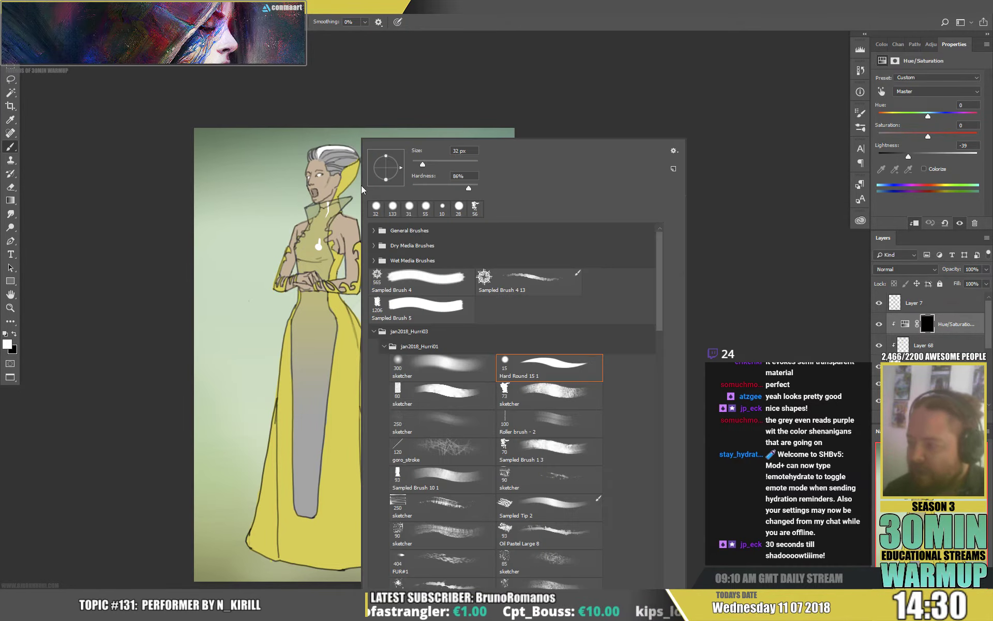
pyautogui.click(337, 191)
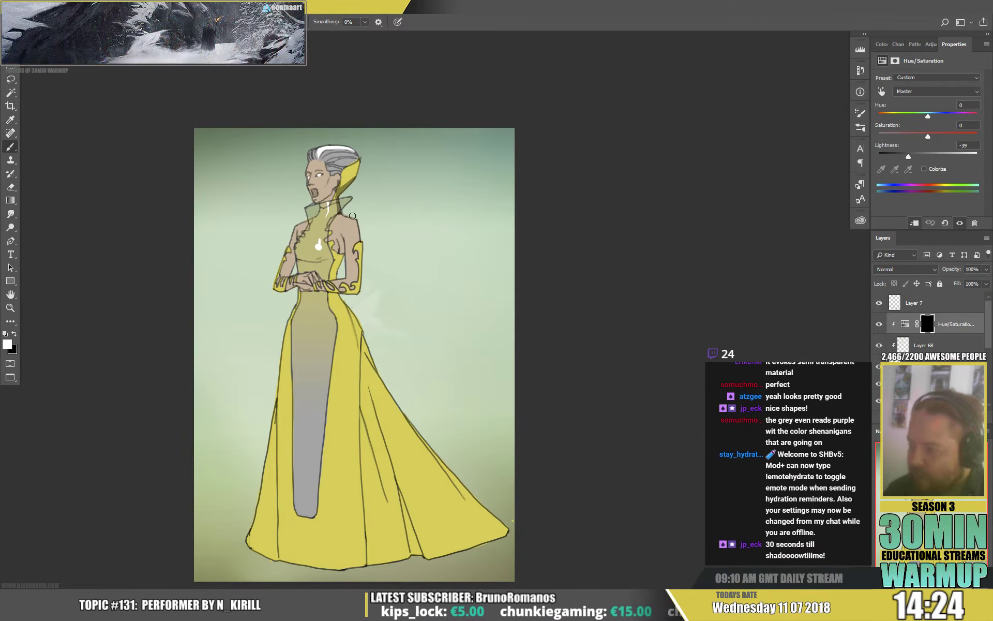
pyautogui.moveTo(364, 255); pyautogui.dragTo(356, 297)
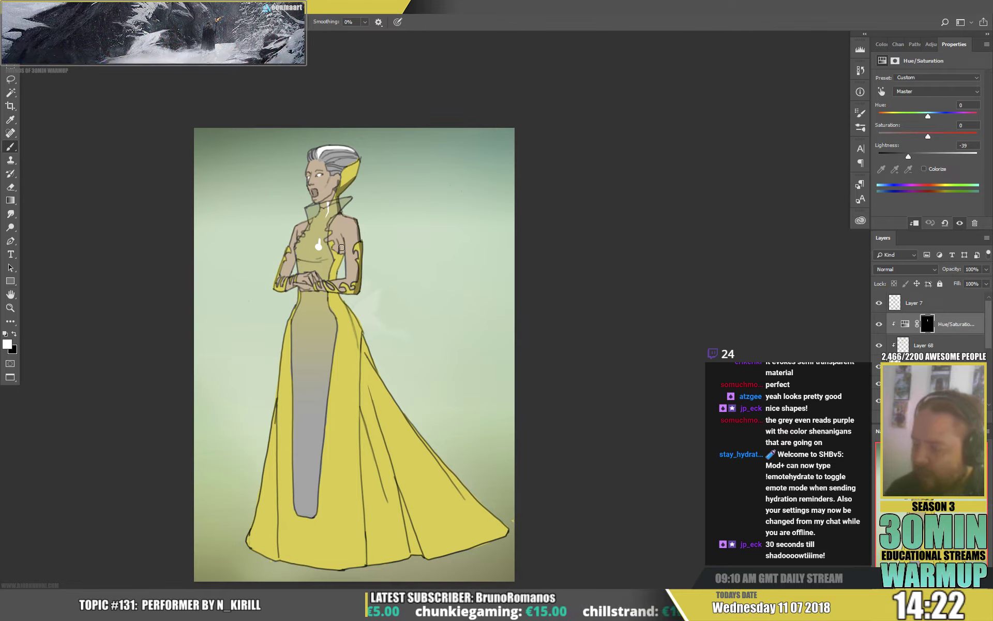
pyautogui.moveTo(342, 255)
pyautogui.mouseDown()
pyautogui.moveTo(333, 279)
pyautogui.moveTo(343, 254)
pyautogui.moveTo(335, 262)
pyautogui.mouseUp()
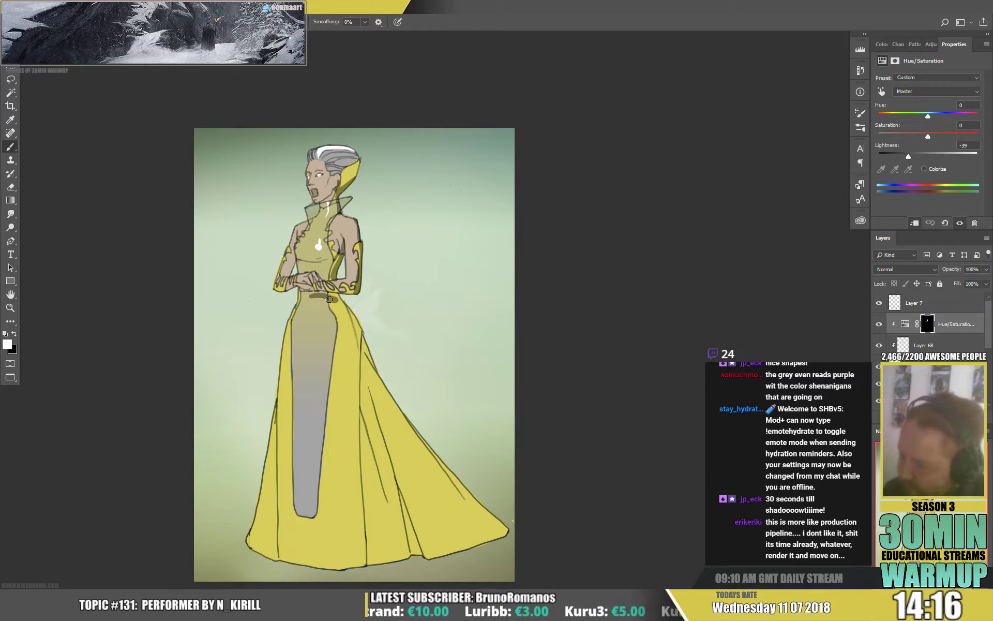
pyautogui.moveTo(329, 299); pyautogui.dragTo(337, 304)
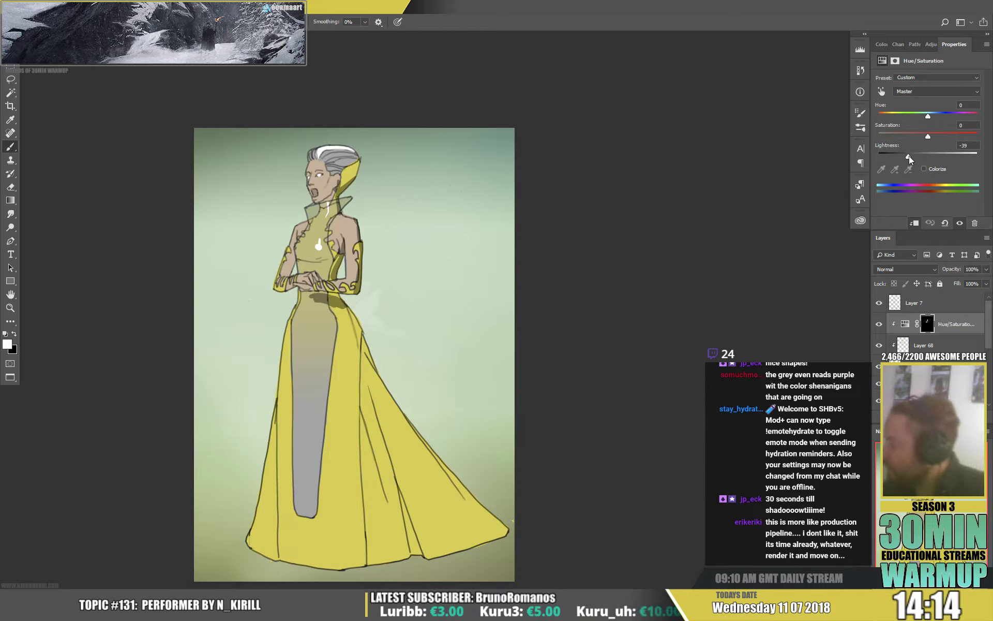
# Set the shadow adjustment's lightness to -29 and shade the bodice beneath the bust.
pyautogui.moveTo(909, 156); pyautogui.dragTo(915, 156)
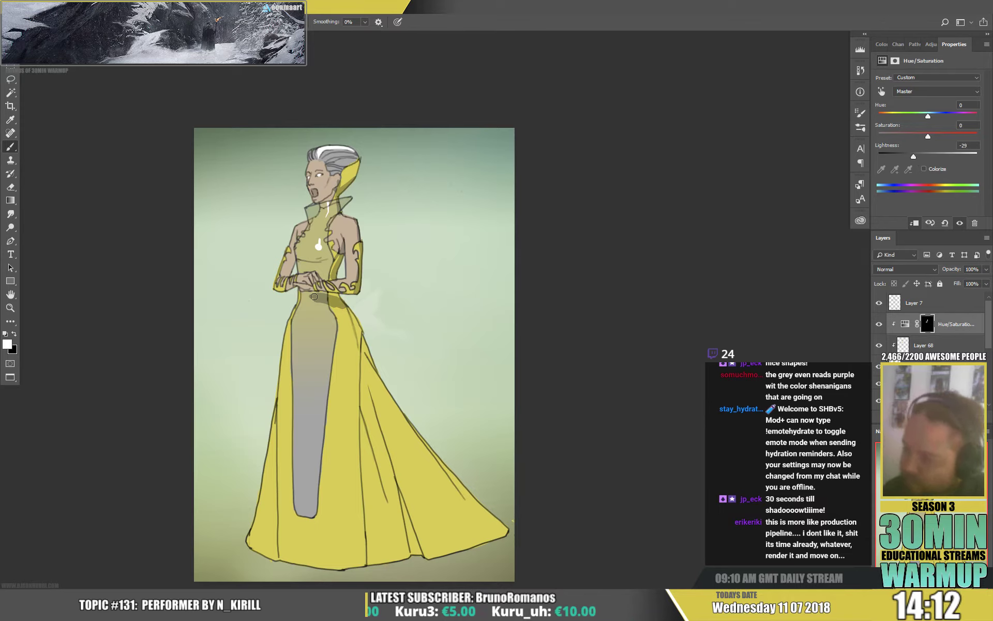
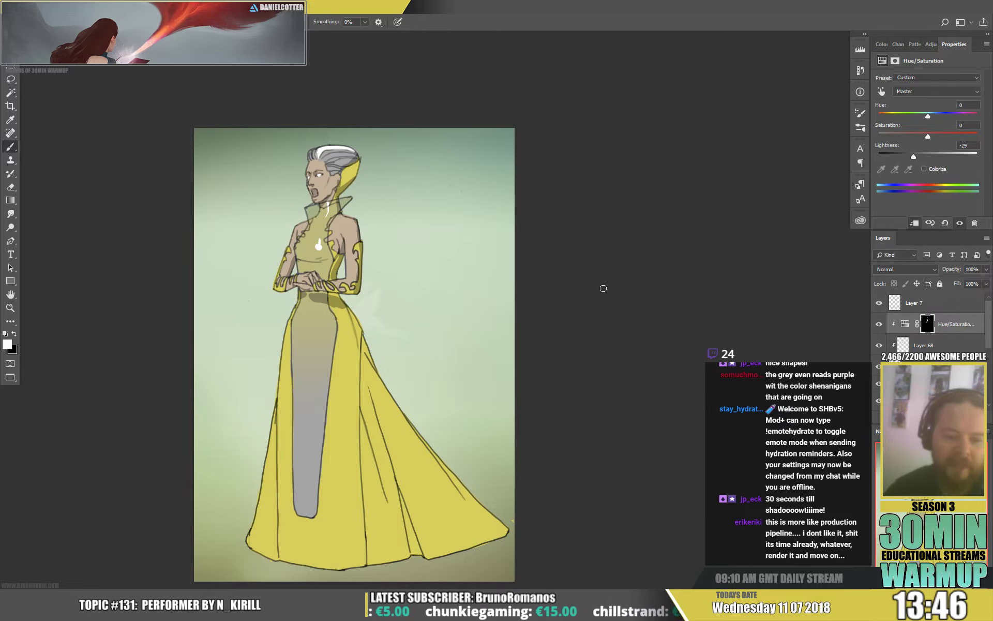
pyautogui.scroll(-3, 461, 288)
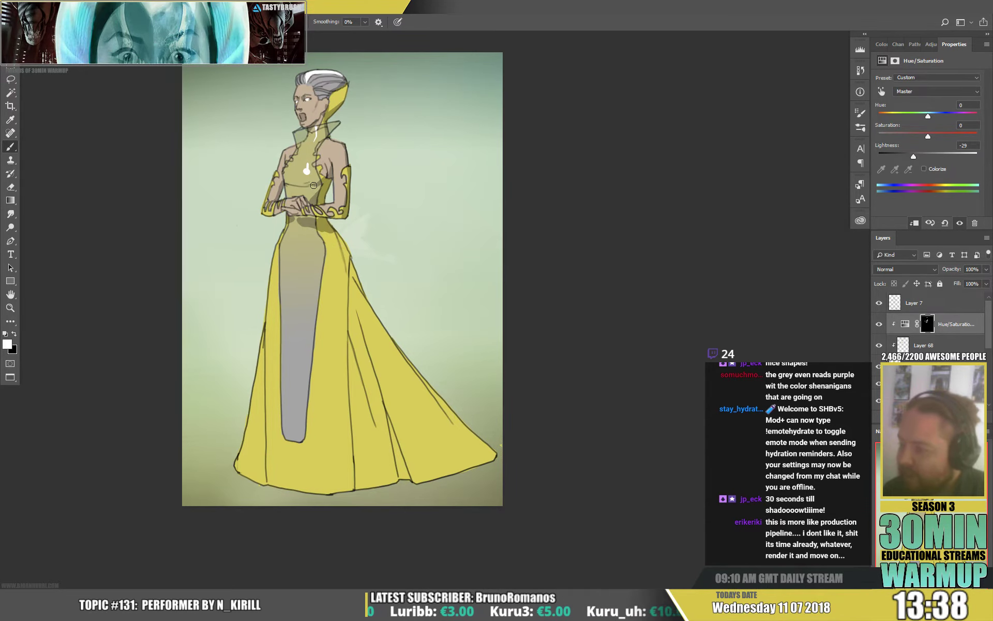
pyautogui.moveTo(390, 148); pyautogui.dragTo(369, 198)
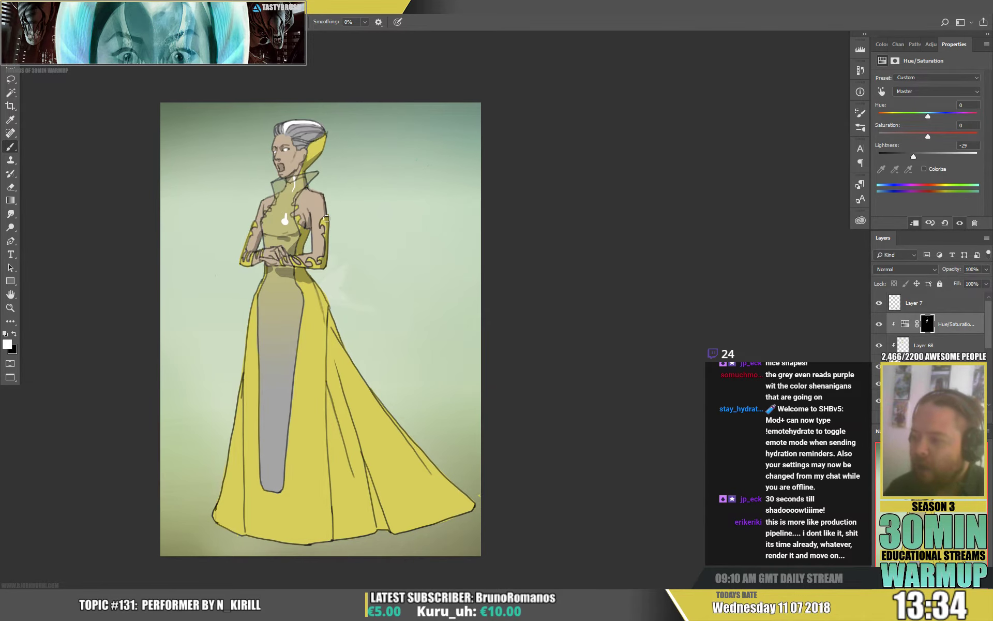
# Set the brush size to 120 px and paint shadows along the outer edge and first inner fold of the skirt's train.
pyautogui.moveTo(279, 239); pyautogui.dragTo(266, 193)
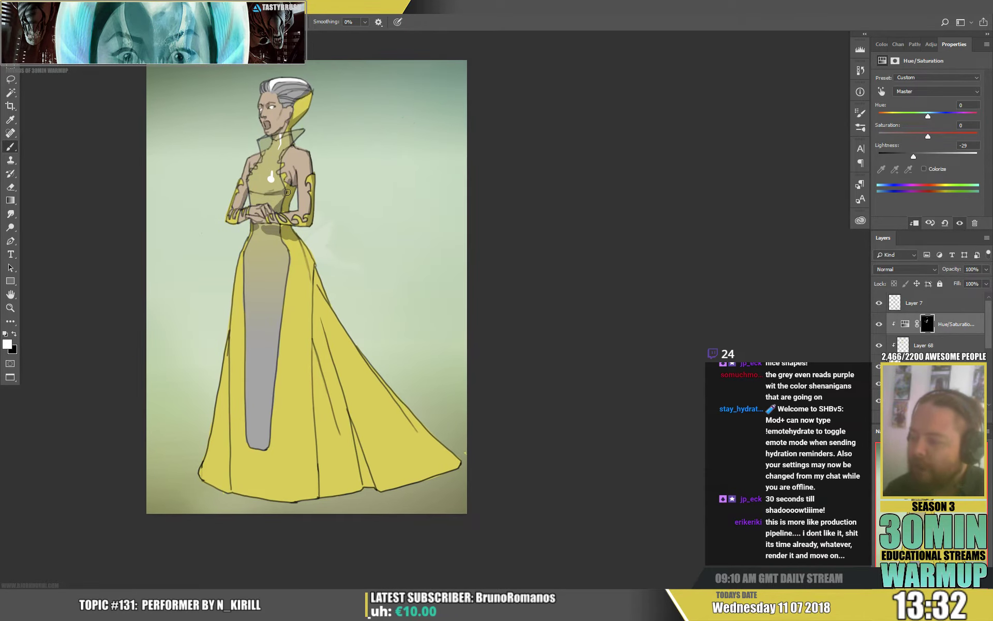
pyautogui.moveTo(407, 211); pyautogui.dragTo(387, 175)
pyautogui.rightClick(326, 220)
pyautogui.click(412, 163)
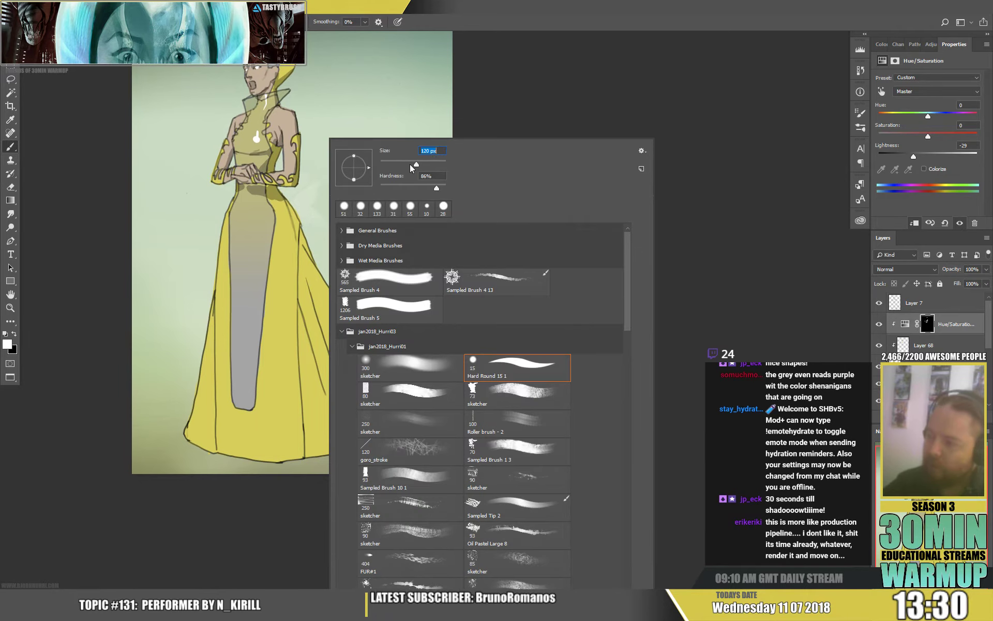
pyautogui.click(294, 204)
pyautogui.moveTo(295, 208)
pyautogui.mouseDown()
pyautogui.moveTo(307, 258)
pyautogui.moveTo(446, 429)
pyautogui.mouseUp()
pyautogui.moveTo(306, 261); pyautogui.dragTo(356, 448)
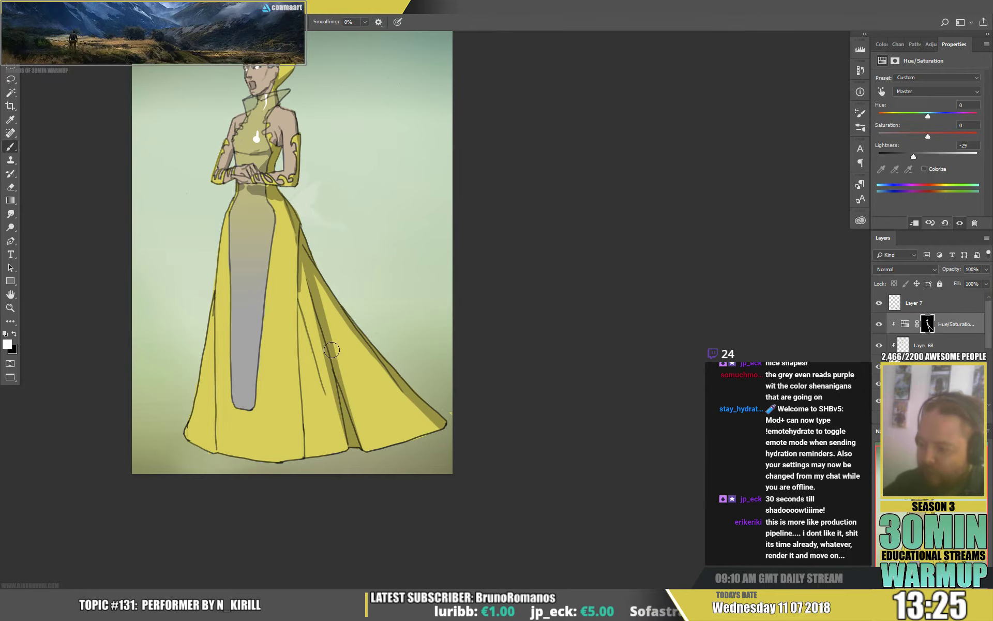
# Paint further fold shadows on the train and along both sides of the skirt's long vertical seam.
pyautogui.moveTo(333, 346); pyautogui.dragTo(374, 465)
pyautogui.moveTo(303, 258)
pyautogui.mouseDown()
pyautogui.moveTo(306, 444)
pyautogui.moveTo(302, 277)
pyautogui.moveTo(304, 418)
pyautogui.mouseUp()
pyautogui.moveTo(305, 334); pyautogui.dragTo(317, 482)
pyautogui.moveTo(300, 342); pyautogui.dragTo(293, 455)
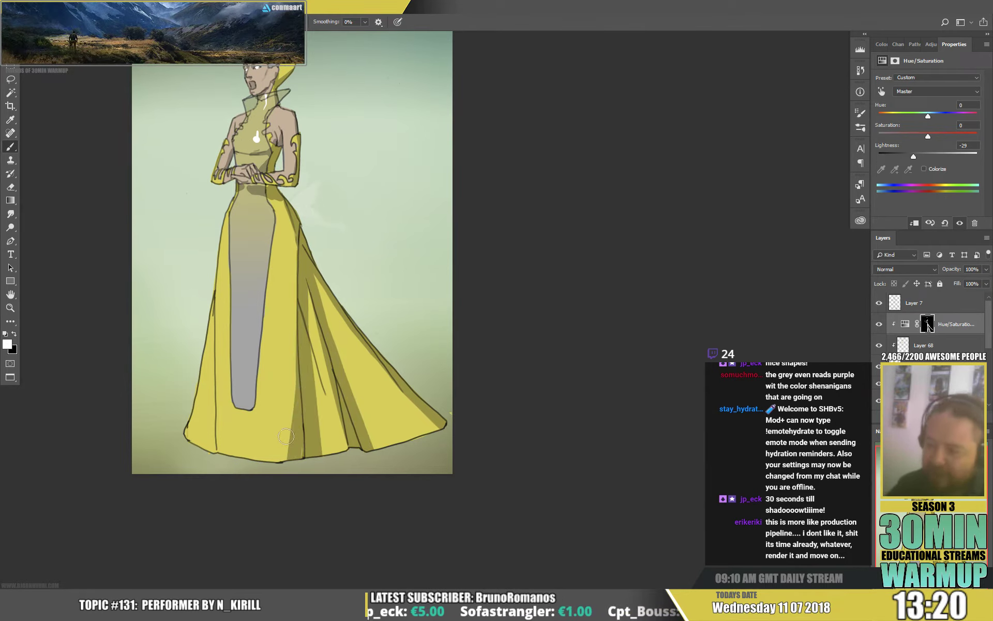
# Shade the skirt's fold on the side opposite the train and paint a narrow shadow beside the grey front panel's train-side edge.
pyautogui.moveTo(213, 393)
pyautogui.mouseDown()
pyautogui.moveTo(212, 453)
pyautogui.moveTo(212, 337)
pyautogui.mouseUp()
pyautogui.moveTo(213, 421)
pyautogui.mouseDown()
pyautogui.moveTo(217, 338)
pyautogui.moveTo(202, 467)
pyautogui.mouseUp()
pyautogui.press('x')
pyautogui.press('x')
pyautogui.press('x')
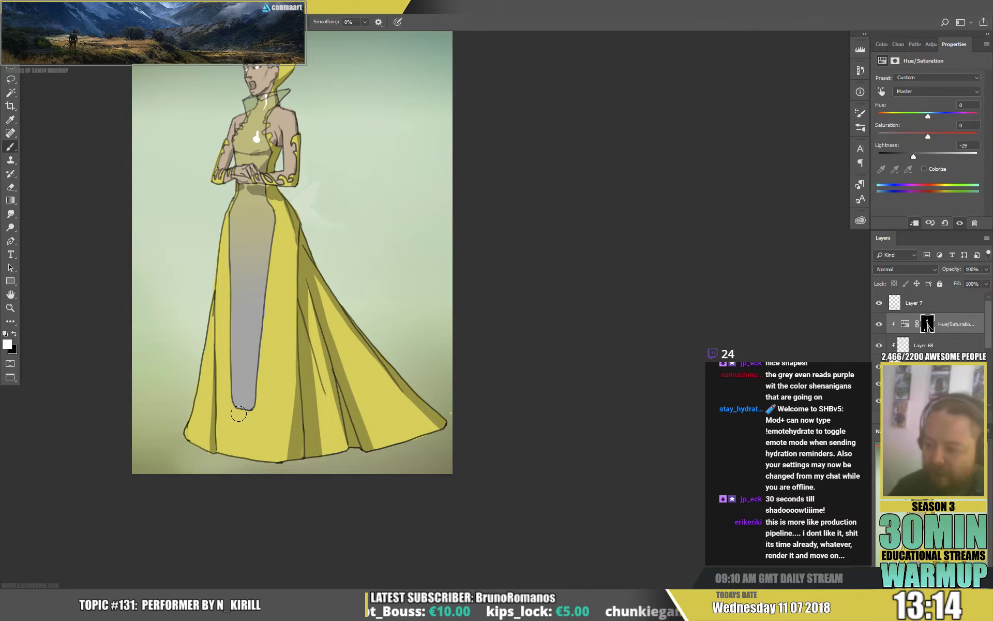
pyautogui.moveTo(256, 403); pyautogui.dragTo(271, 259)
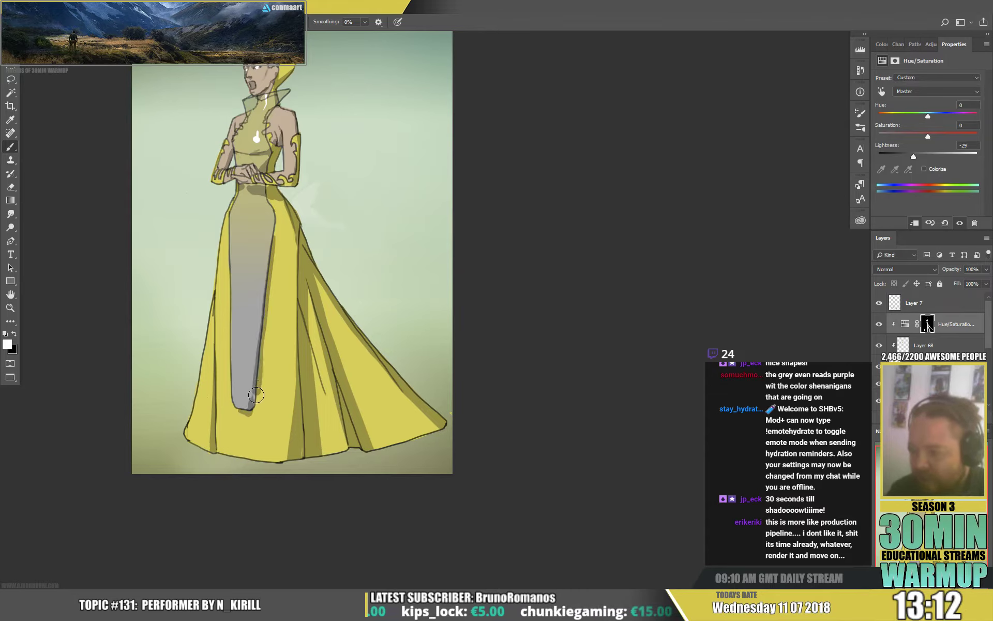
pyautogui.press('x')
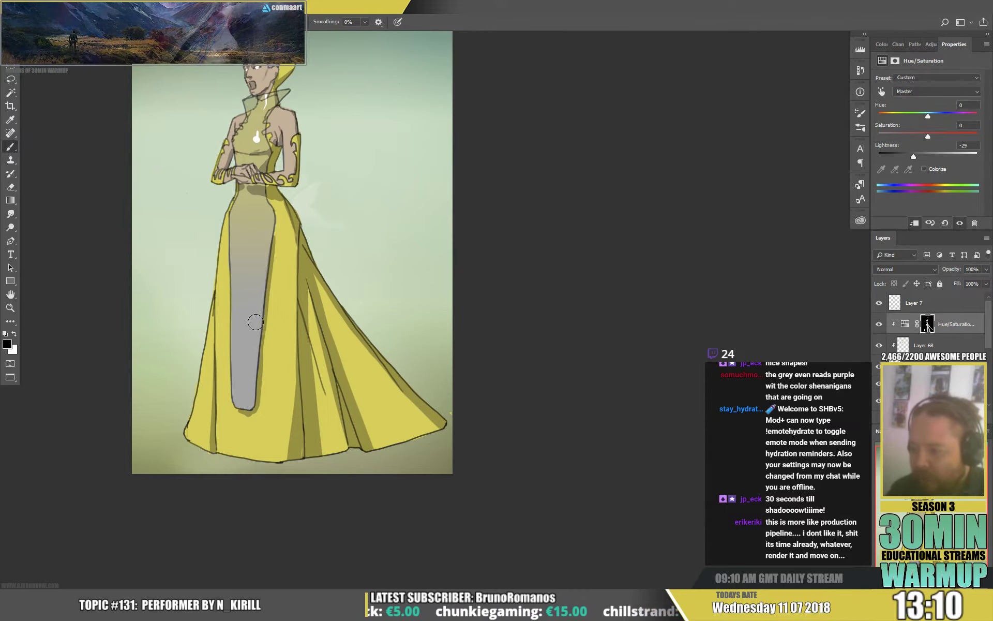
pyautogui.press('x')
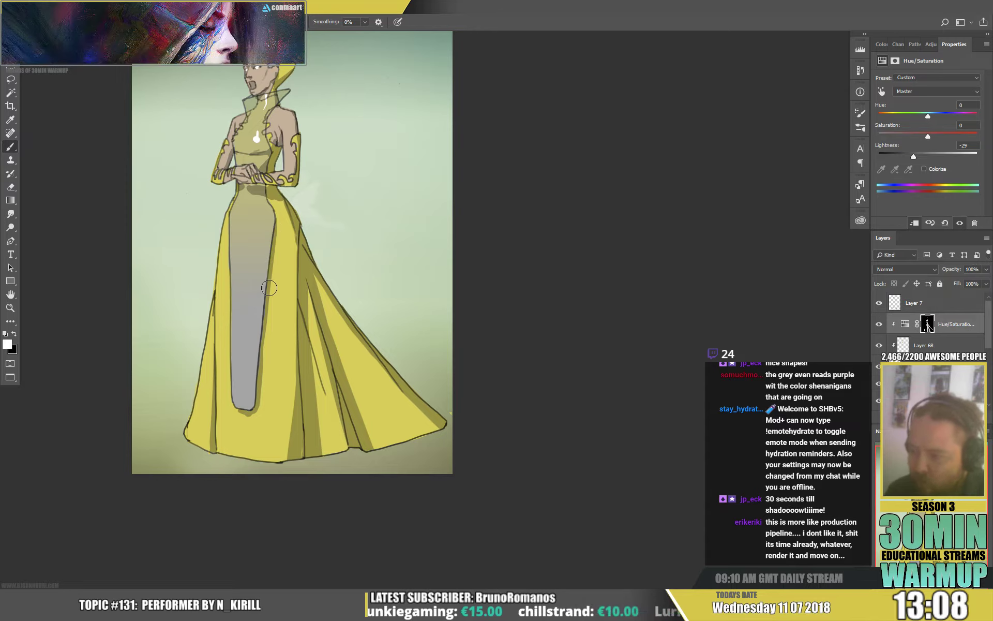
# Refine the Hue/Saturation shadow mask beneath the lower edge of the grey front panel with black and white strokes.
pyautogui.press('x')
pyautogui.press('x')
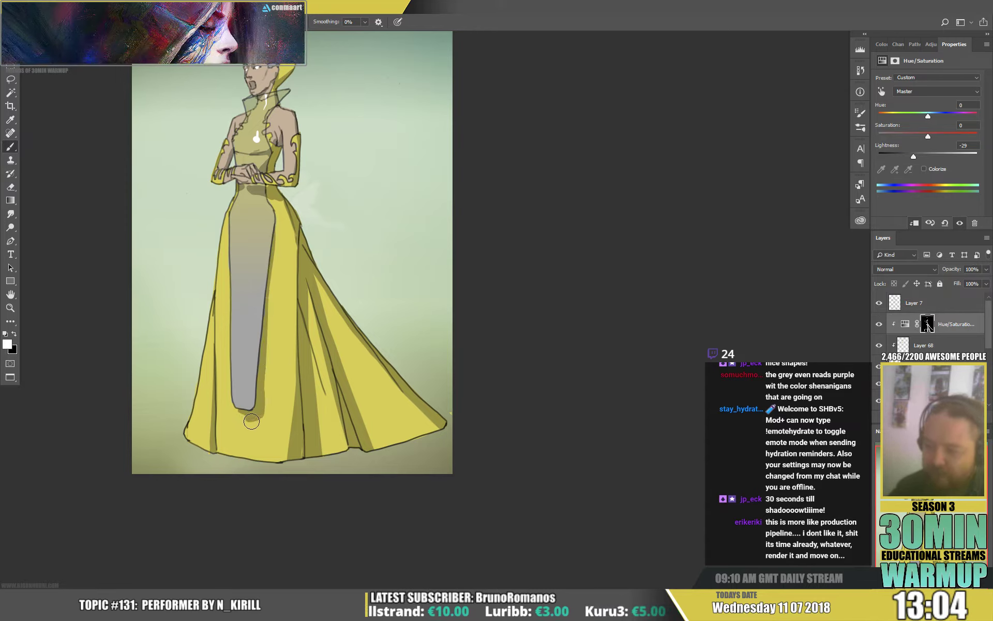
pyautogui.press('x')
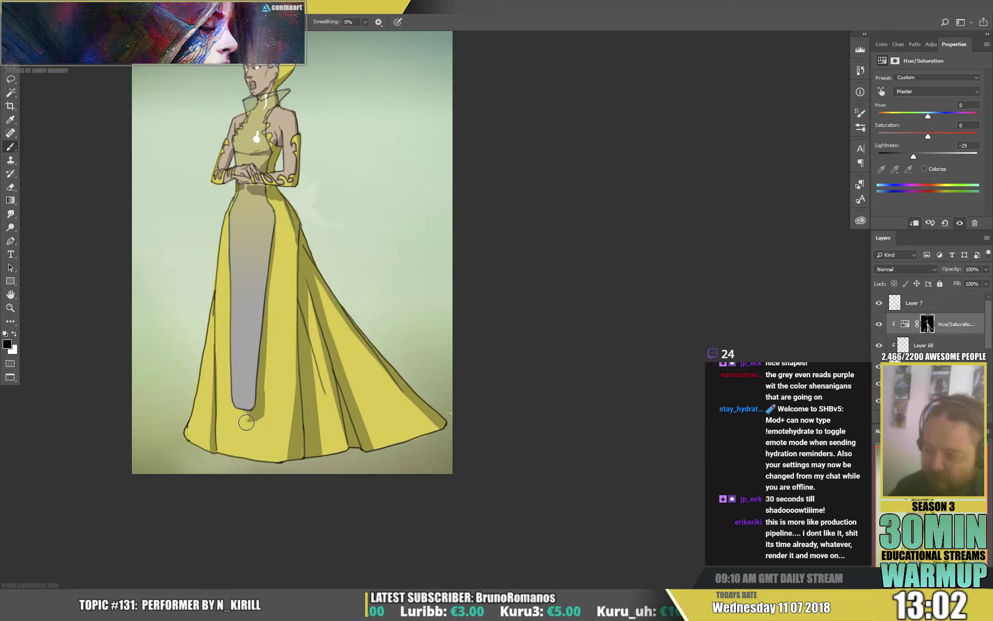
pyautogui.press('x')
pyautogui.press('x')
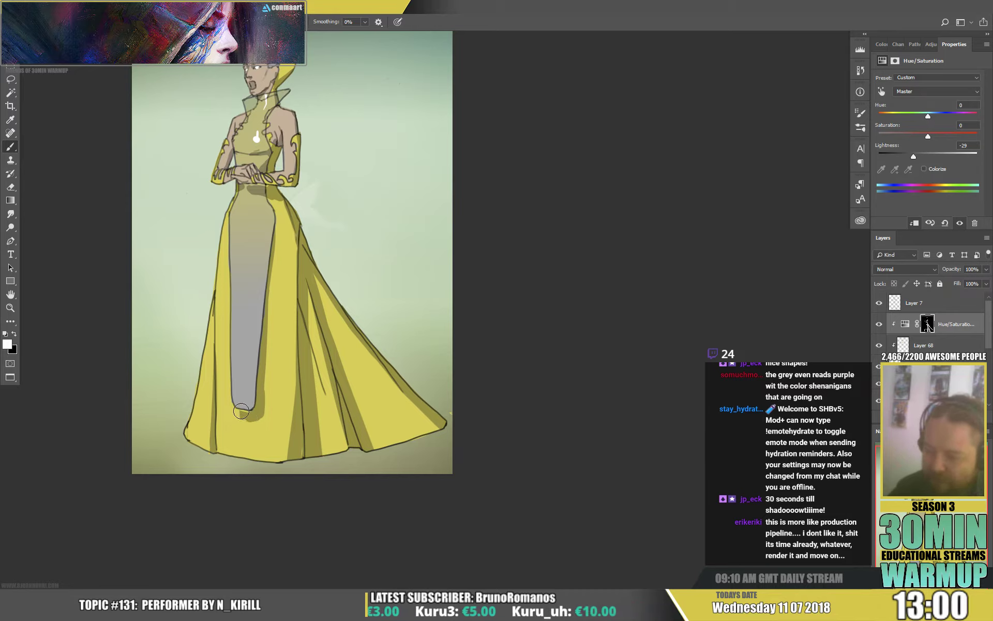
pyautogui.moveTo(241, 412); pyautogui.dragTo(263, 422)
pyautogui.press('x')
# Clean up the masked shadow on the dress's waist just below the clasped hands.
pyautogui.moveTo(376, 283); pyautogui.dragTo(370, 347)
pyautogui.press('x')
pyautogui.moveTo(257, 264); pyautogui.dragTo(265, 267)
pyautogui.press('x')
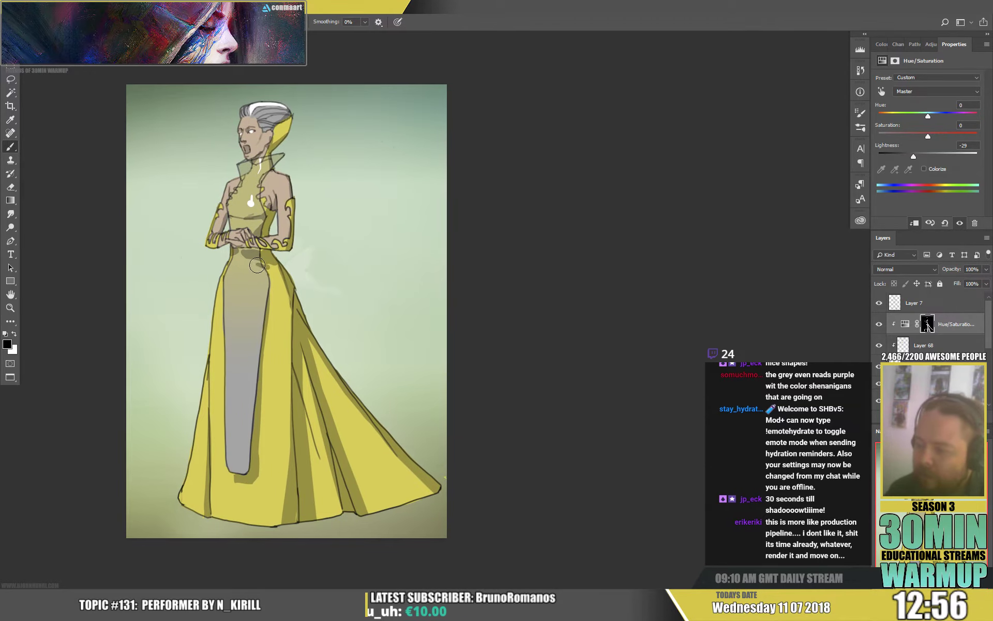
pyautogui.press('x')
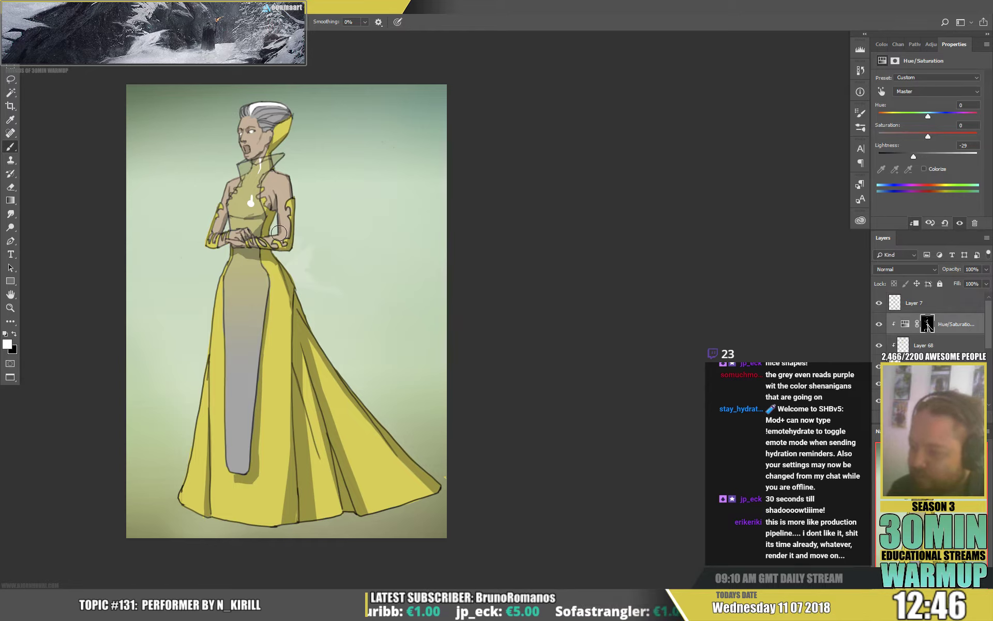
# Refine the masked shadows on the forearms and clasped hands, alternating between white and black.
pyautogui.press('x')
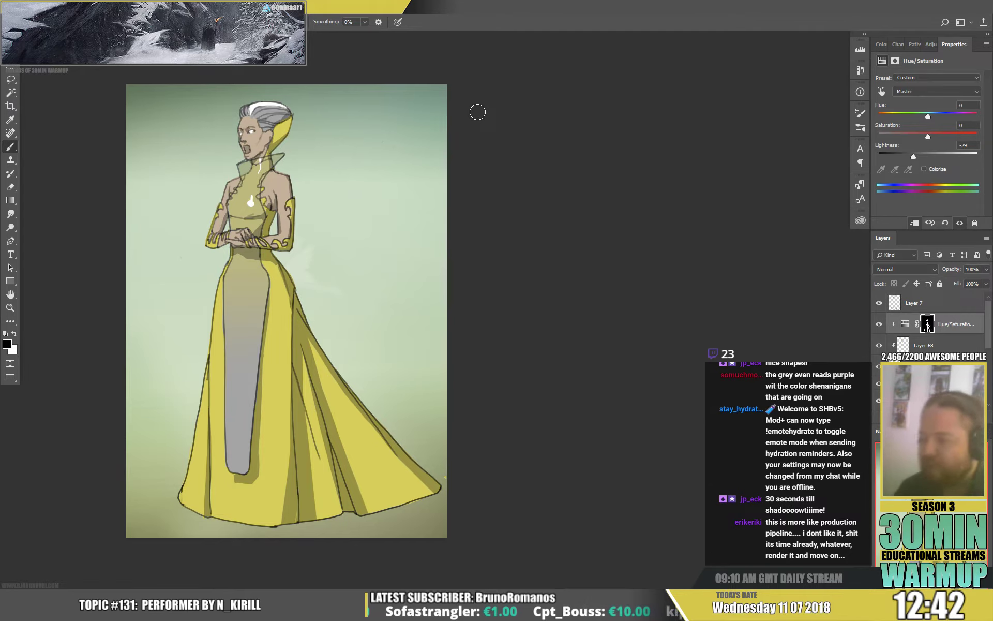
pyautogui.moveTo(534, 186); pyautogui.dragTo(529, 227)
pyautogui.press('x')
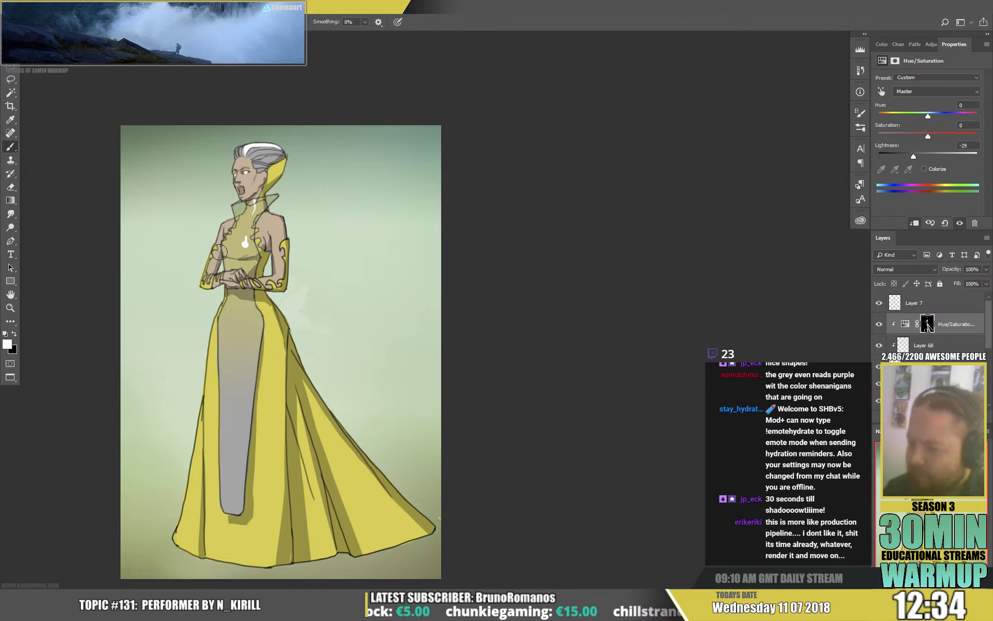
pyautogui.press('x')
pyautogui.press('x')
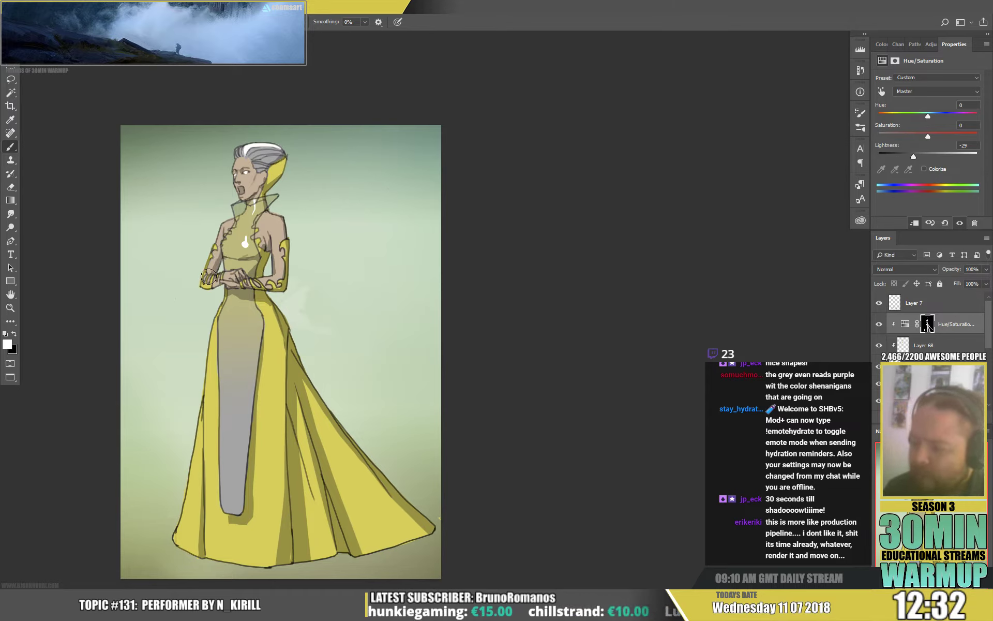
pyautogui.press('x')
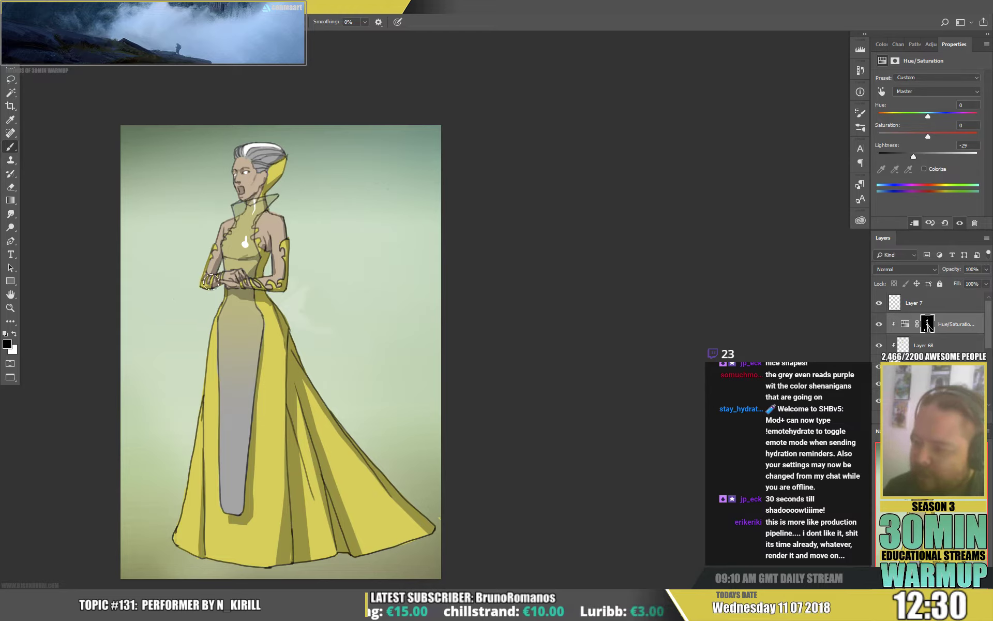
pyautogui.press('x')
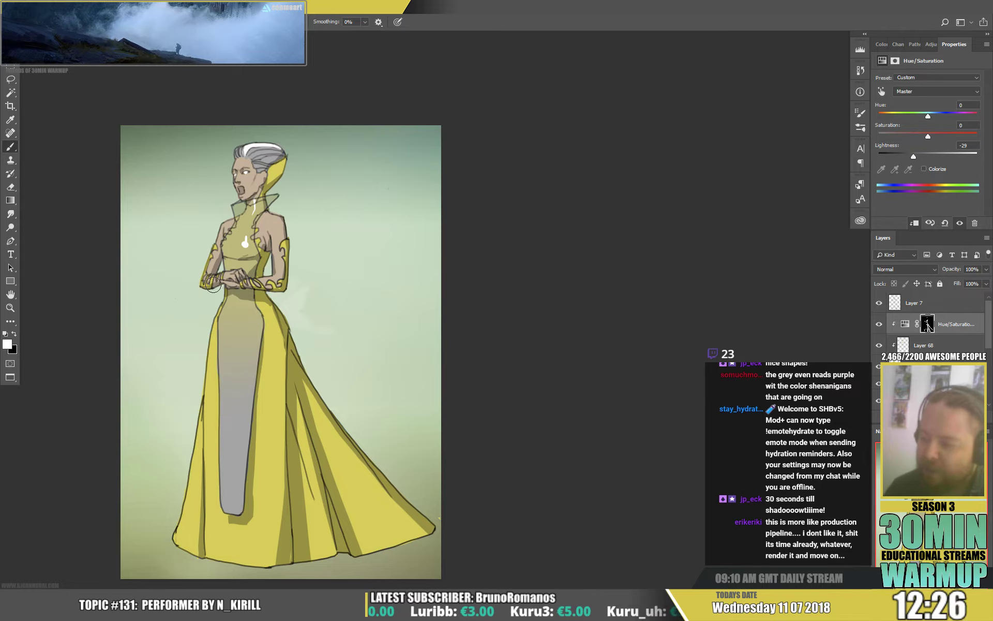
# Touch up the masked shadow on the figure's upper arm and shoulder on the side she faces.
pyautogui.press('x')
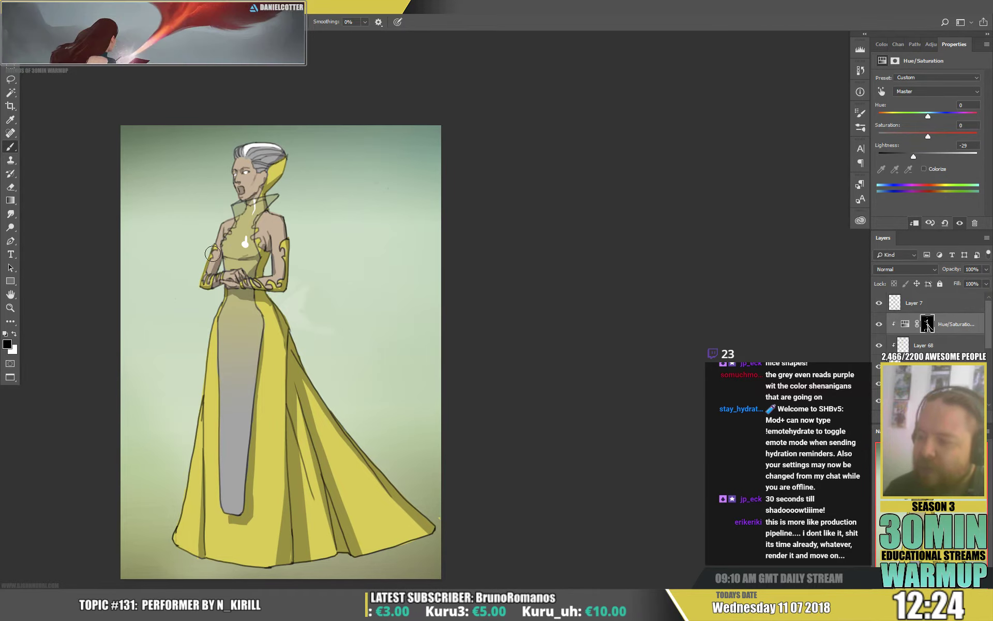
pyautogui.press('x')
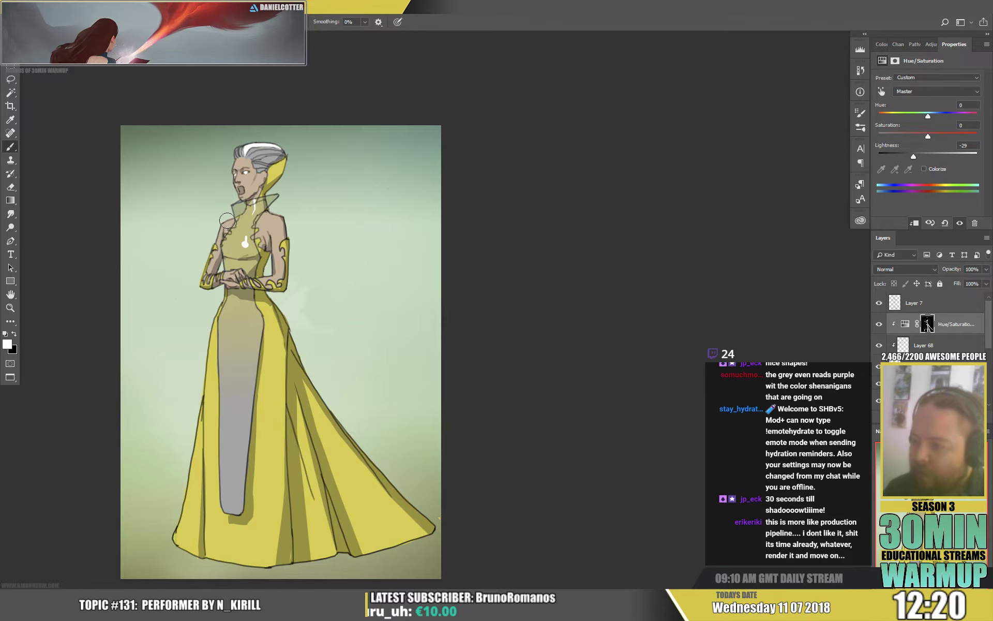
pyautogui.press('x')
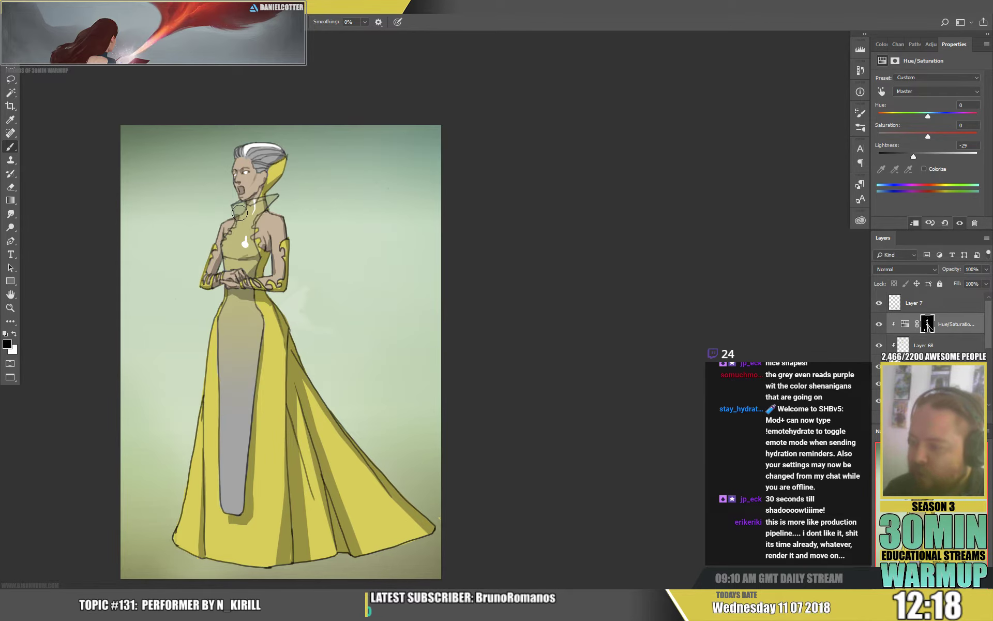
# Refine the masked shadow around the neck and the raised collar.
pyautogui.moveTo(339, 163); pyautogui.dragTo(324, 201)
pyautogui.press('x')
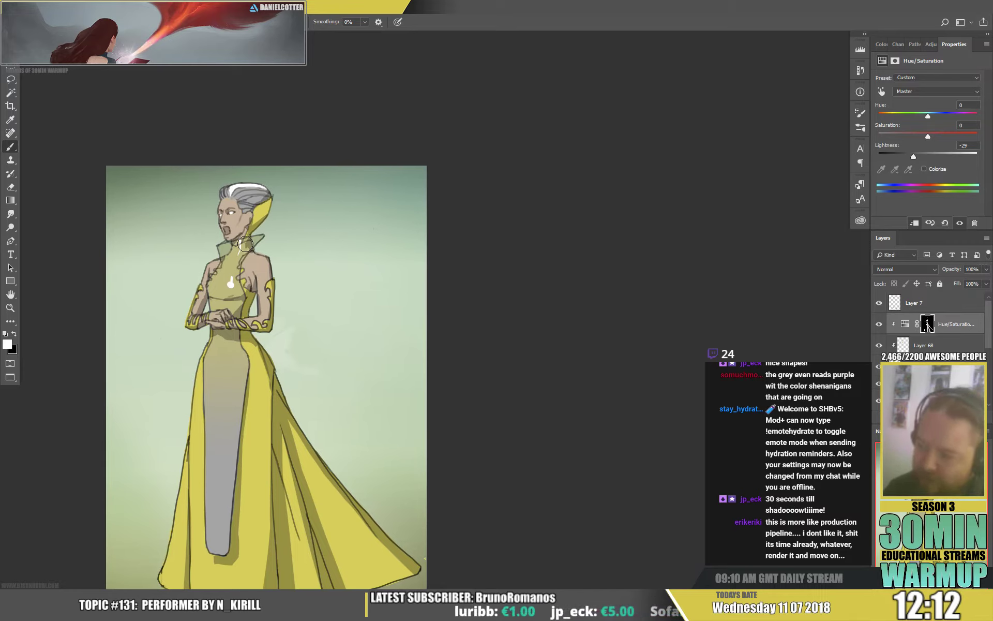
pyautogui.press('x')
pyautogui.press('x')
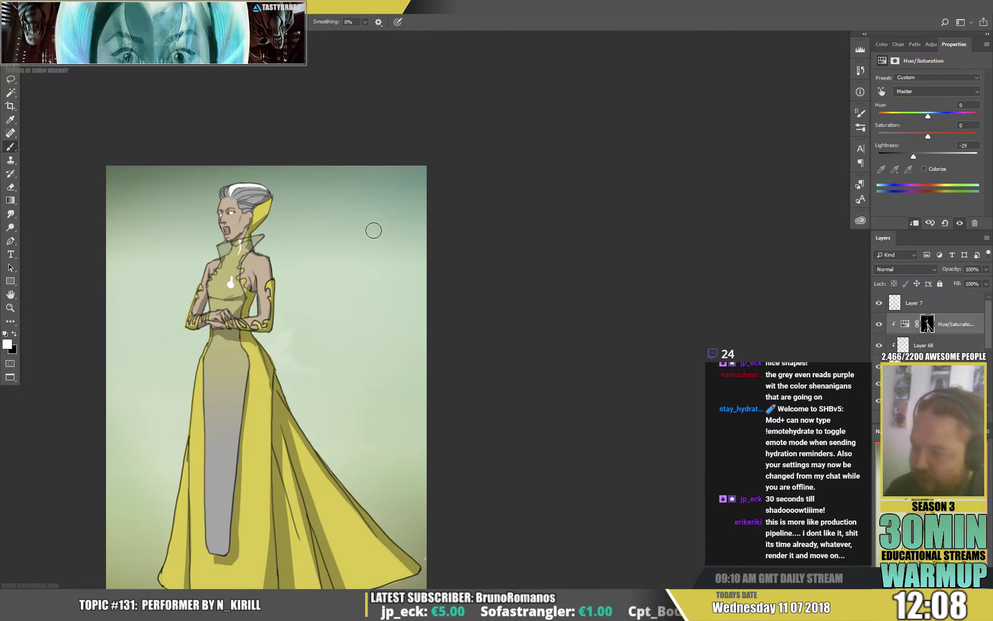
pyautogui.click(920, 366)
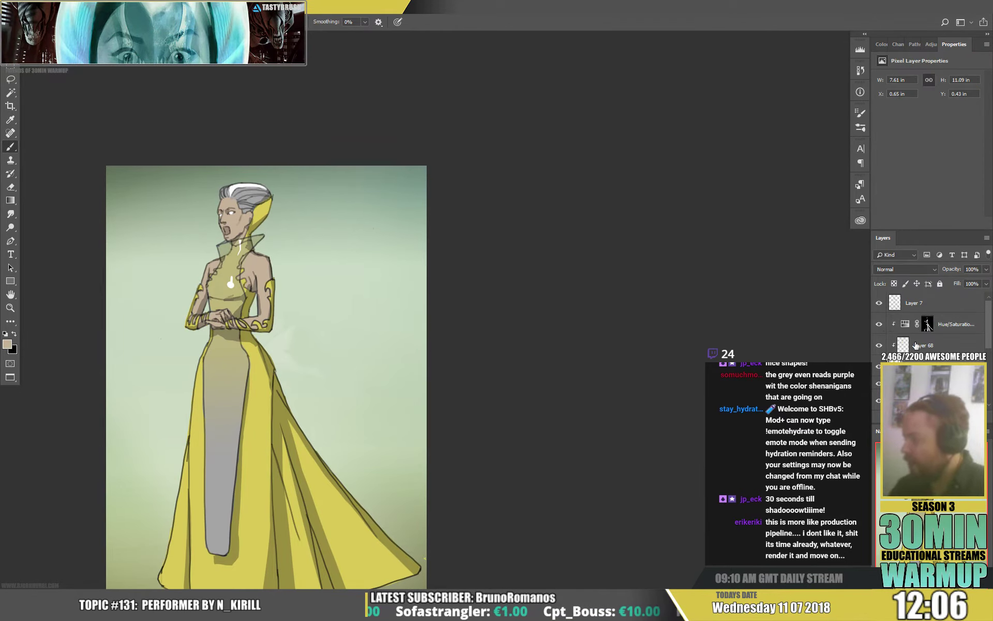
pyautogui.press('e')
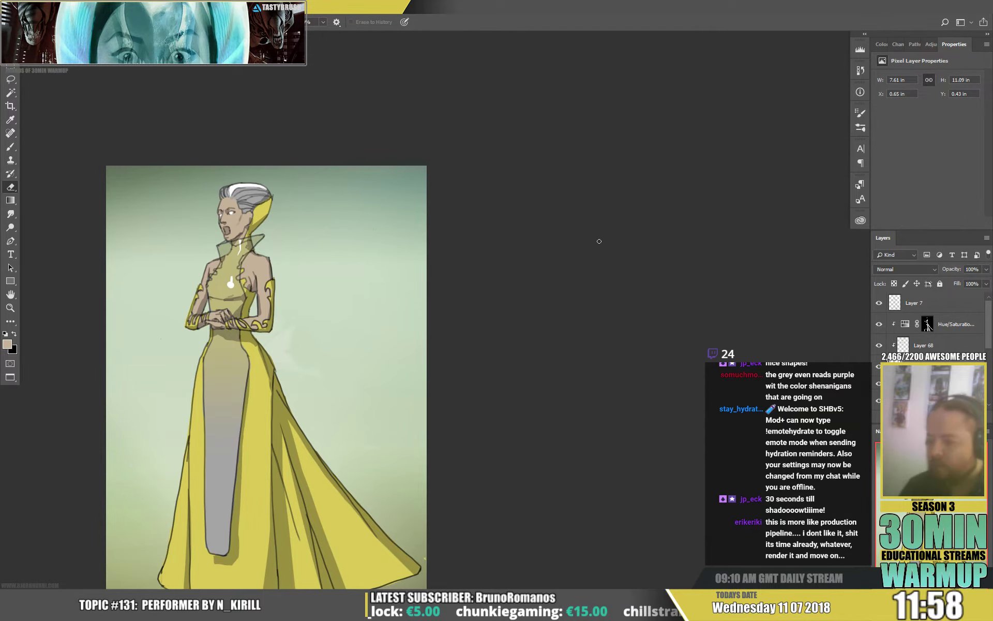
pyautogui.press('b')
pyautogui.moveTo(331, 420); pyautogui.dragTo(356, 373)
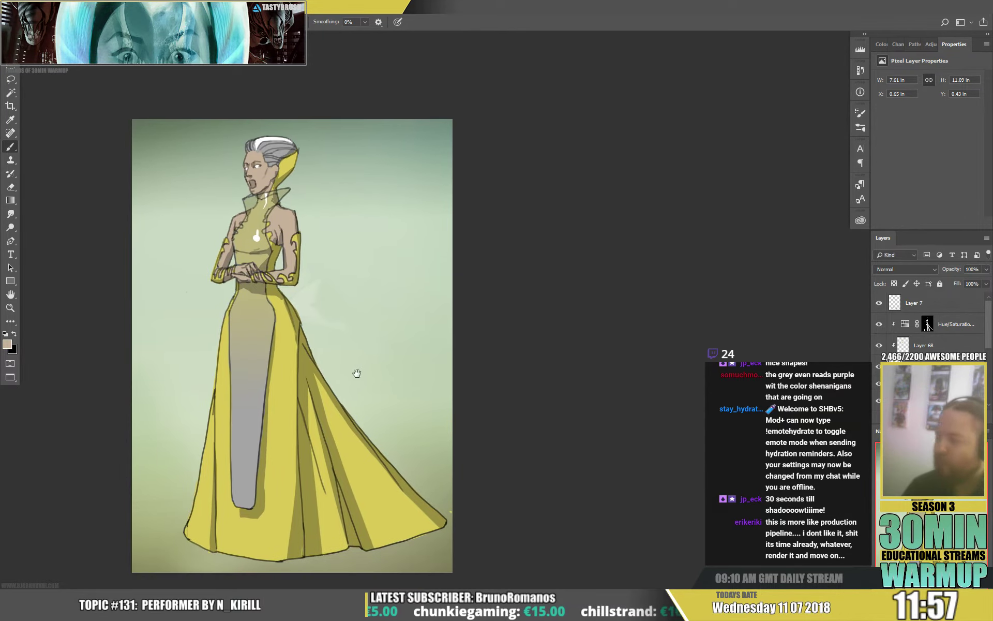
pyautogui.click(945, 325)
# Rework the Hue/Saturation mask's shadow across the waist and the top of the grey front panel.
pyautogui.moveTo(333, 336); pyautogui.dragTo(382, 295)
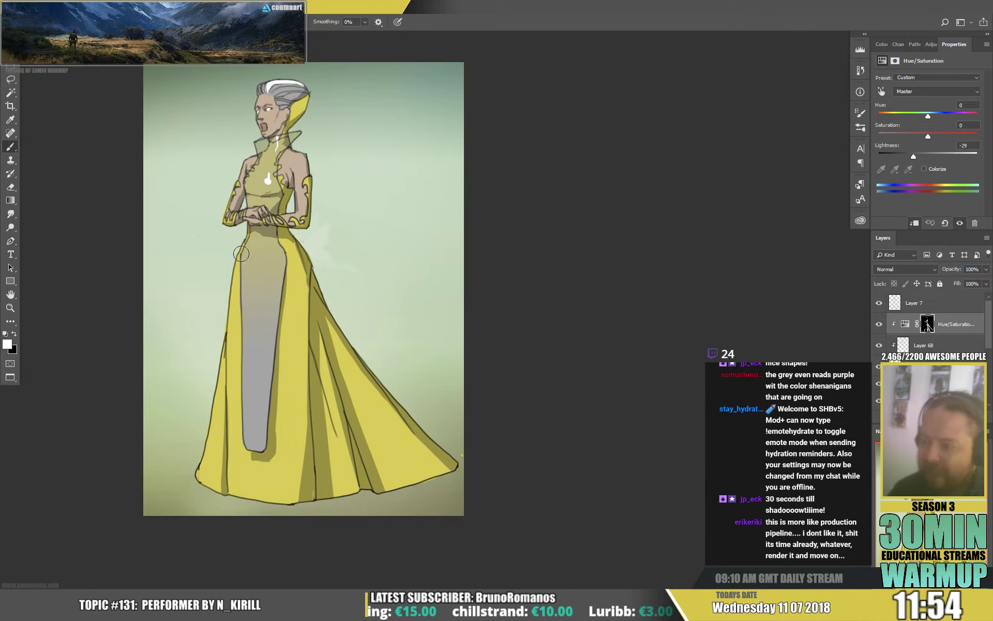
pyautogui.press('x')
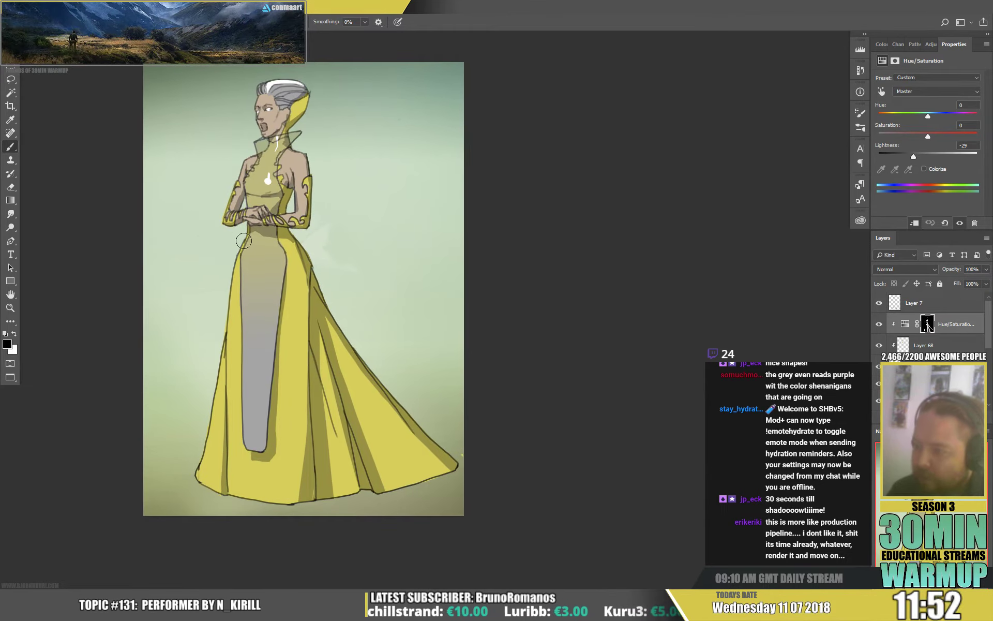
pyautogui.press('x')
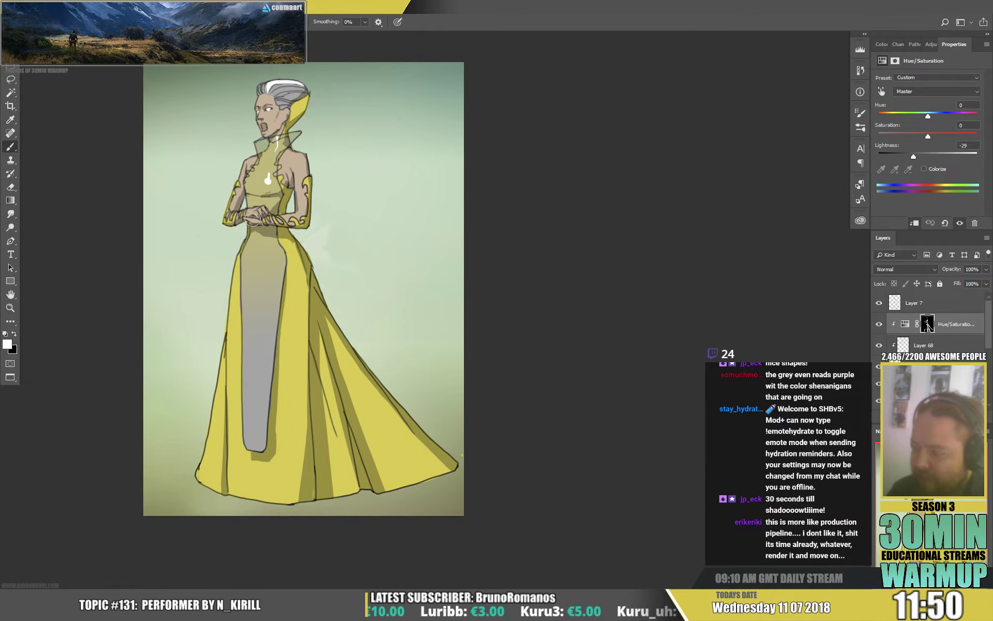
pyautogui.press('x')
pyautogui.moveTo(258, 235); pyautogui.dragTo(270, 235)
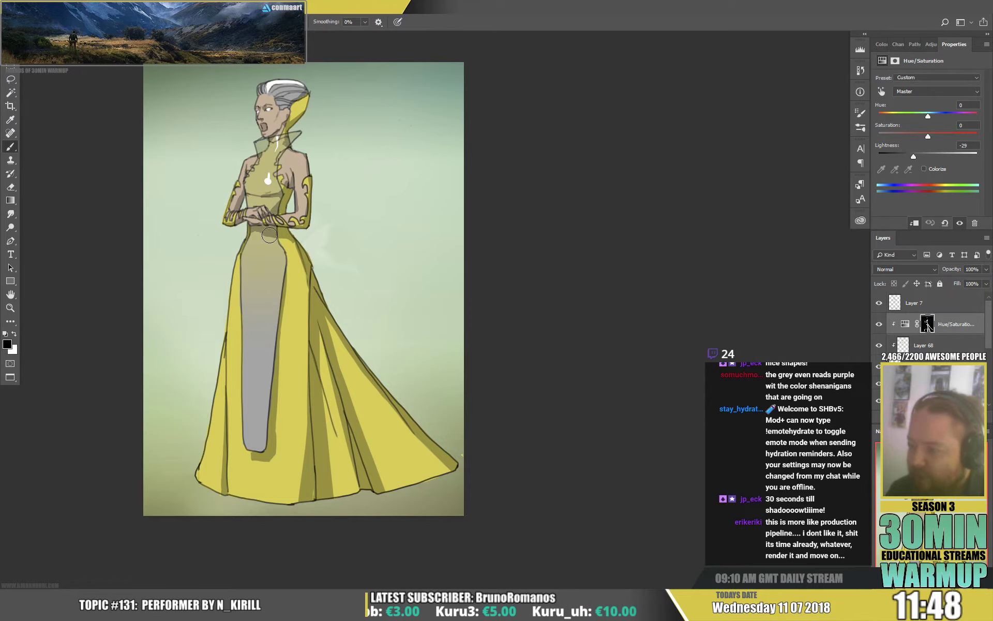
# Refine the masked shadows on the torso, reducing the brush size for the finer areas.
pyautogui.moveTo(351, 197); pyautogui.dragTo(346, 215)
pyautogui.press('x')
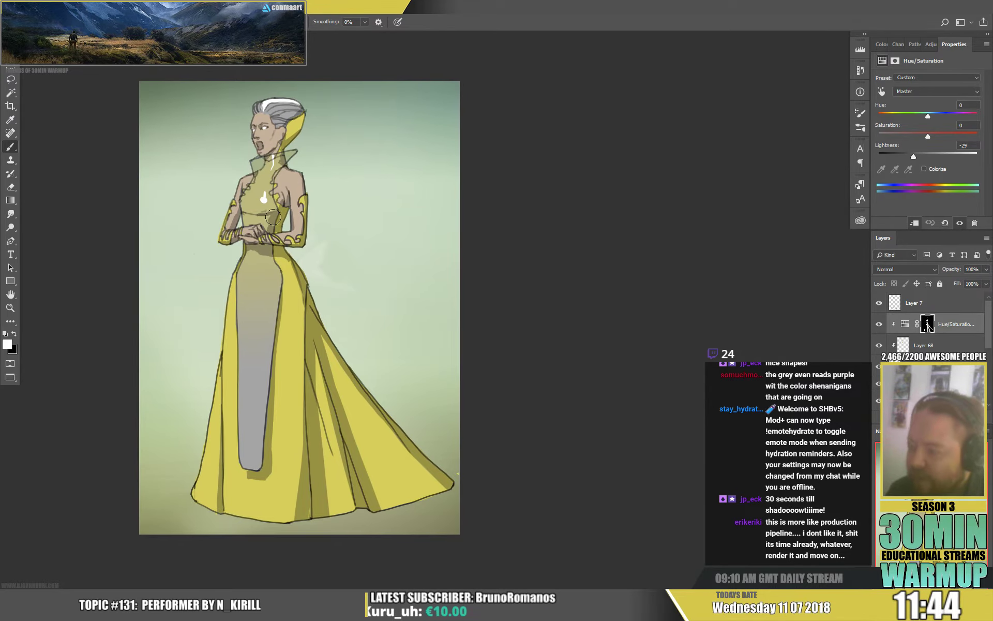
pyautogui.rightClick(308, 182)
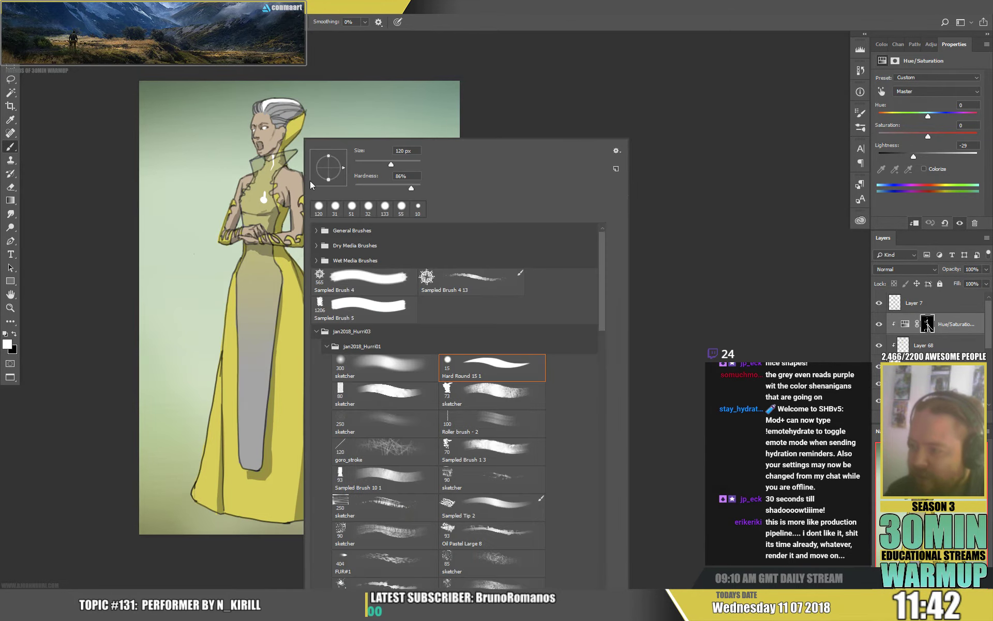
pyautogui.click(368, 163)
pyautogui.press('Return')
pyautogui.hotkey('ctrl', '+')
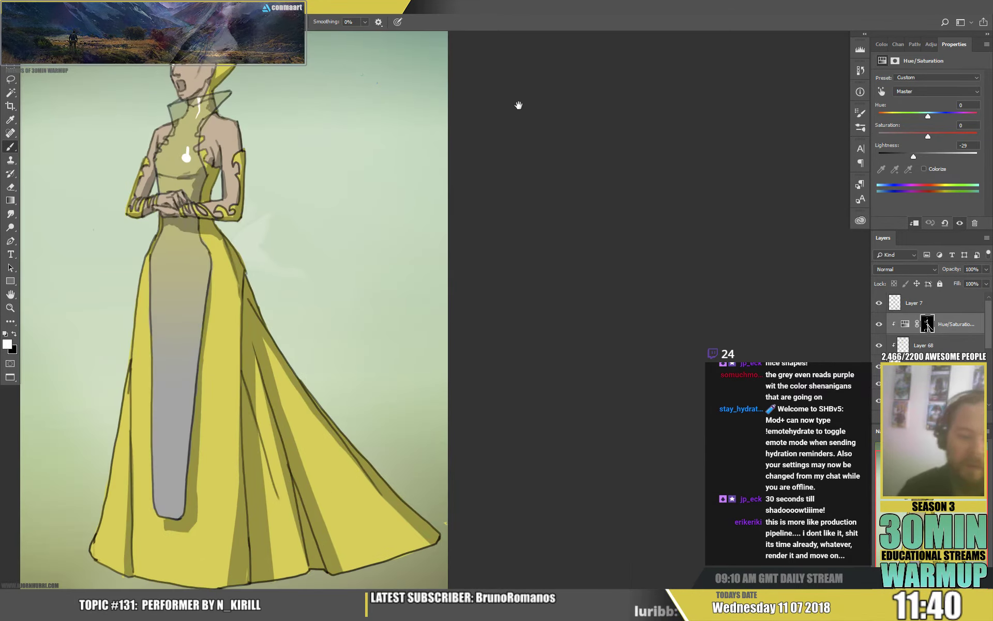
pyautogui.moveTo(306, 164); pyautogui.dragTo(448, 246)
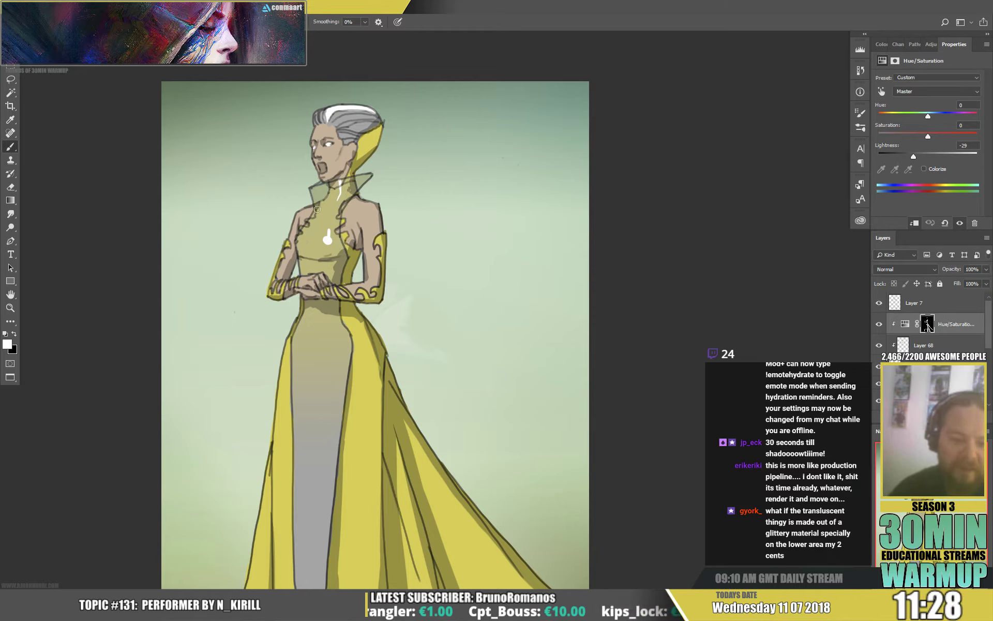
pyautogui.moveTo(464, 309)
pyautogui.mouseDown()
pyautogui.moveTo(470, 290)
pyautogui.moveTo(480, 294)
pyautogui.moveTo(480, 233)
pyautogui.mouseUp()
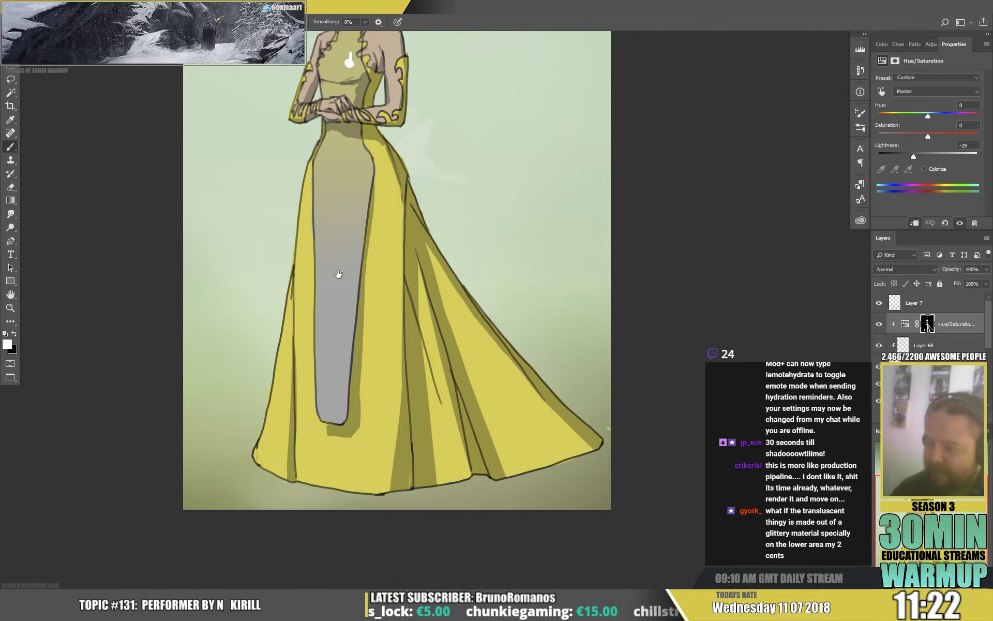
pyautogui.moveTo(428, 195); pyautogui.dragTo(429, 239)
# On Layer 68, paint a thin white line from the chest pendant up to the collar with a small brush, using the pendant's sampled white.
pyautogui.hotkey('alt', '[')
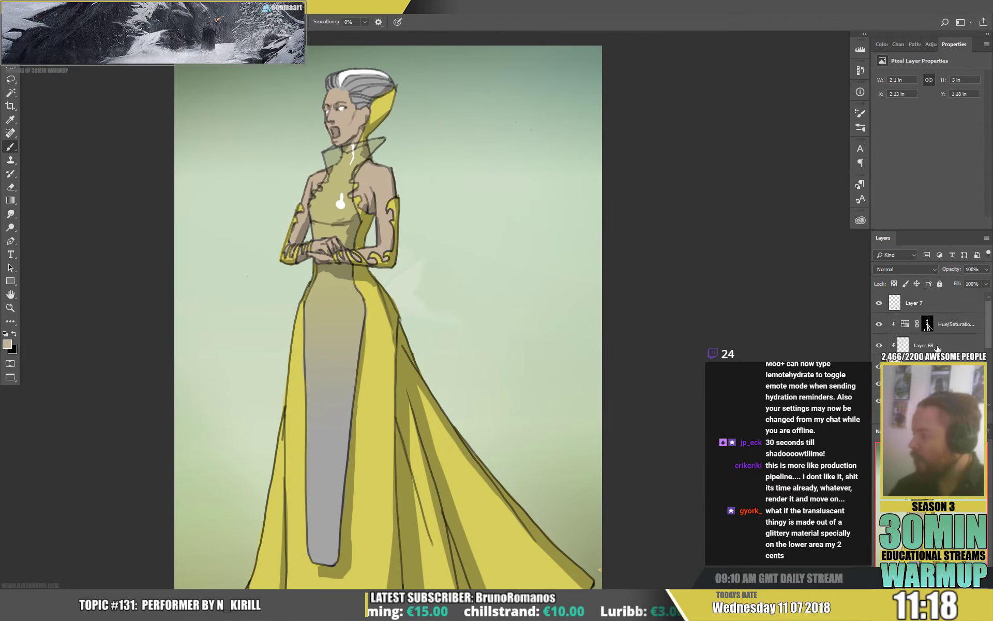
pyautogui.rightClick(709, 246)
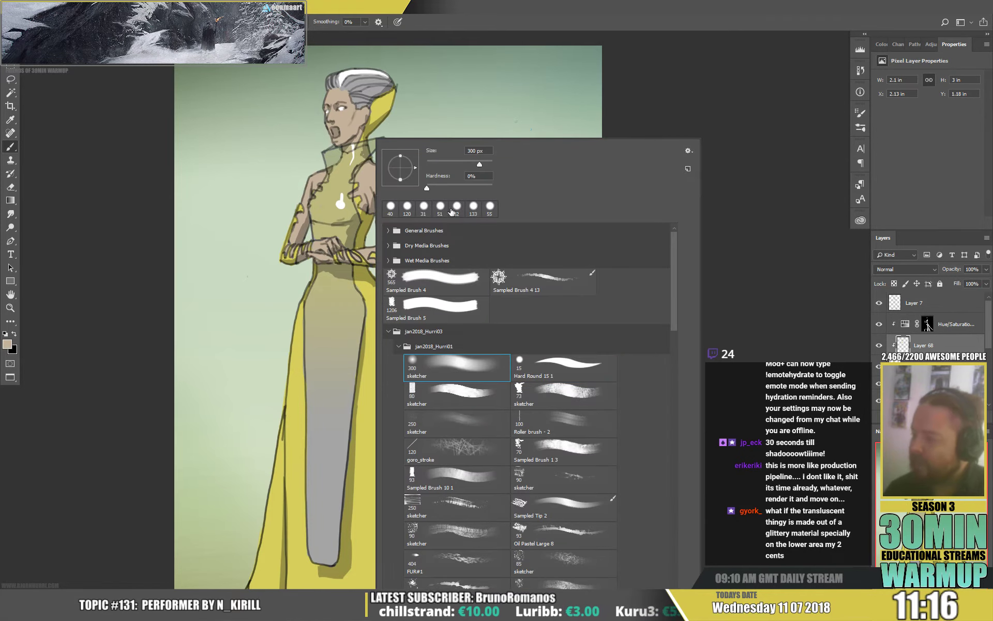
pyautogui.click(433, 161)
pyautogui.click(337, 220)
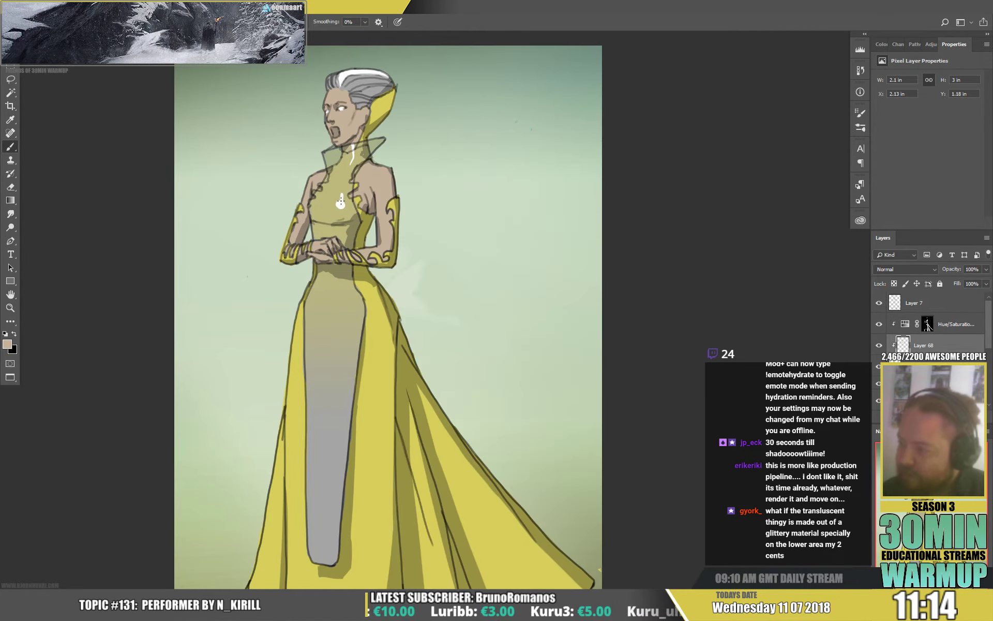
pyautogui.keyDown('alt'); pyautogui.click(341, 204); pyautogui.keyUp('alt')
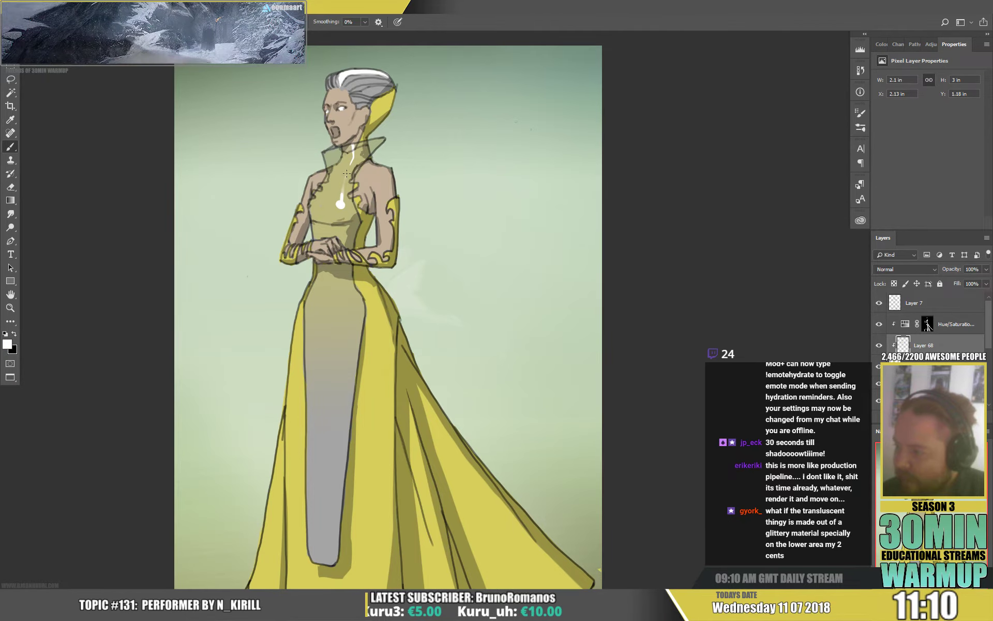
pyautogui.moveTo(342, 194); pyautogui.dragTo(351, 165)
pyautogui.moveTo(456, 158); pyautogui.dragTo(434, 130)
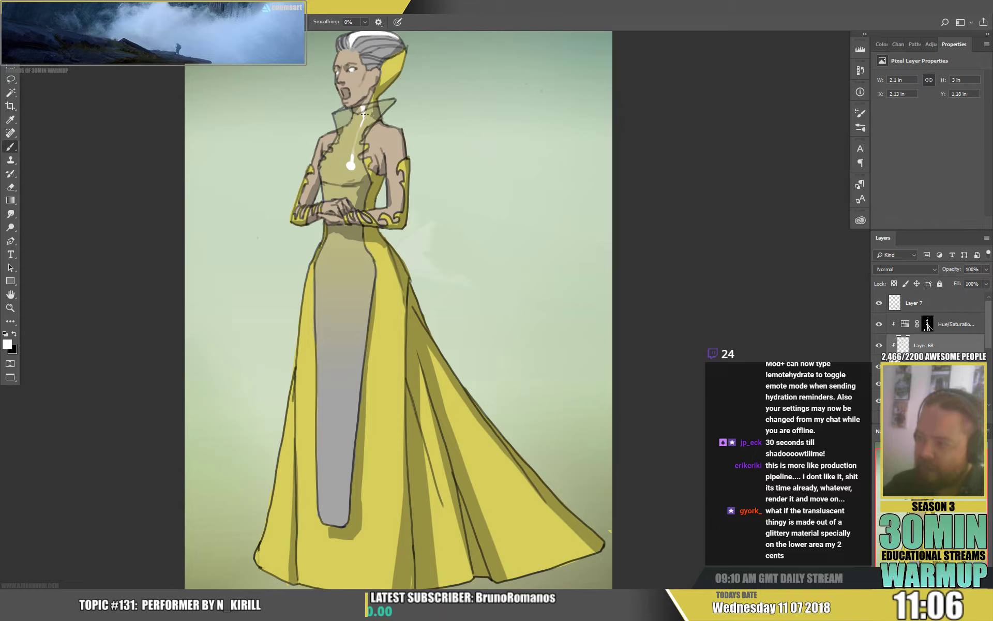
# Refine the shadow at the waist above the grey front panel on the Hue/Saturation mask with a 10 px brush.
pyautogui.click(928, 325)
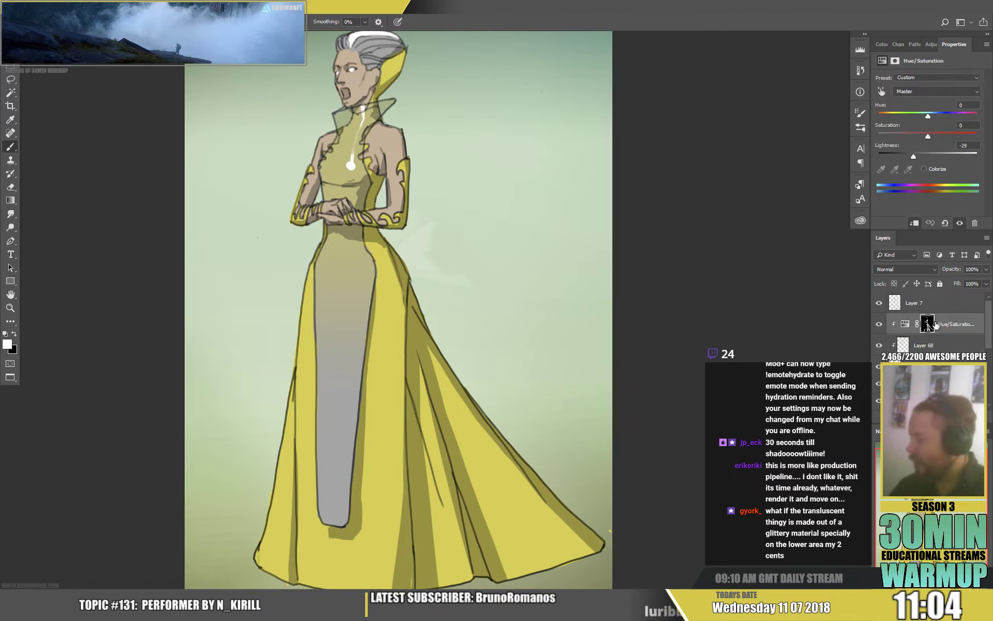
pyautogui.moveTo(413, 234); pyautogui.dragTo(401, 187)
pyautogui.press('x')
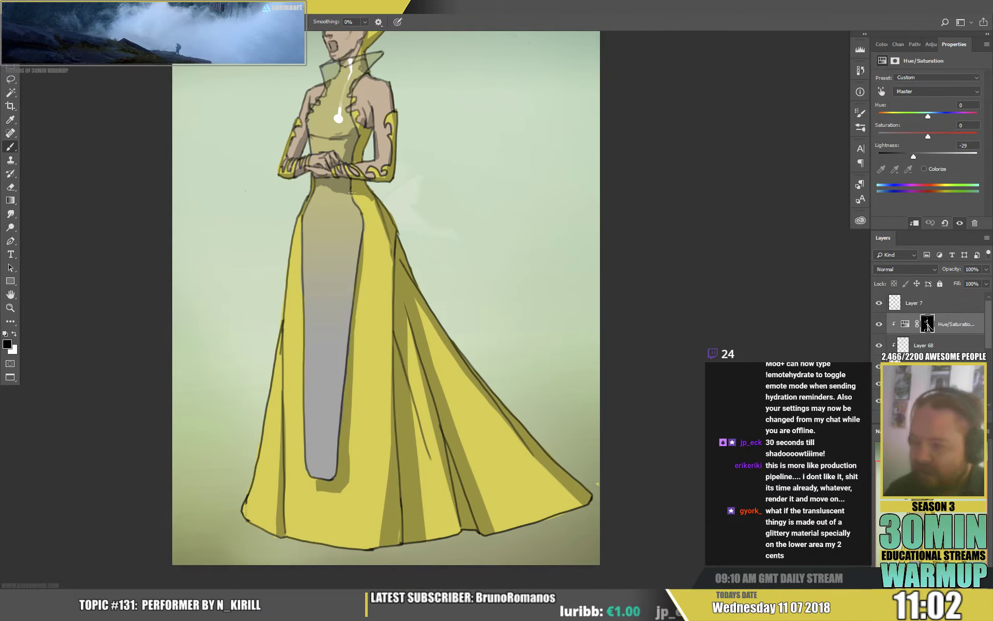
pyautogui.rightClick(395, 191)
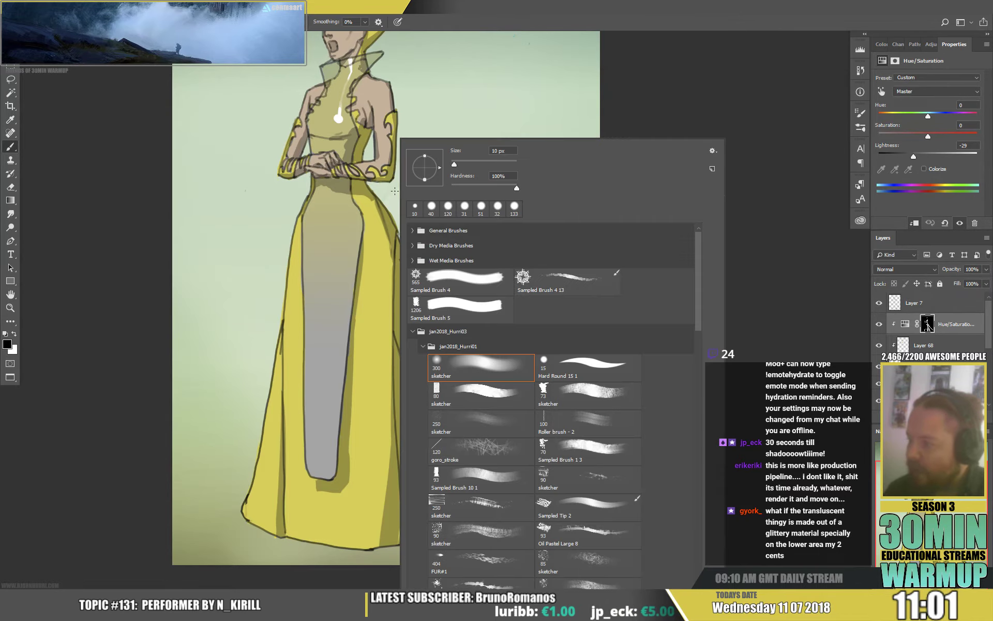
pyautogui.click(455, 163)
pyautogui.press('Return')
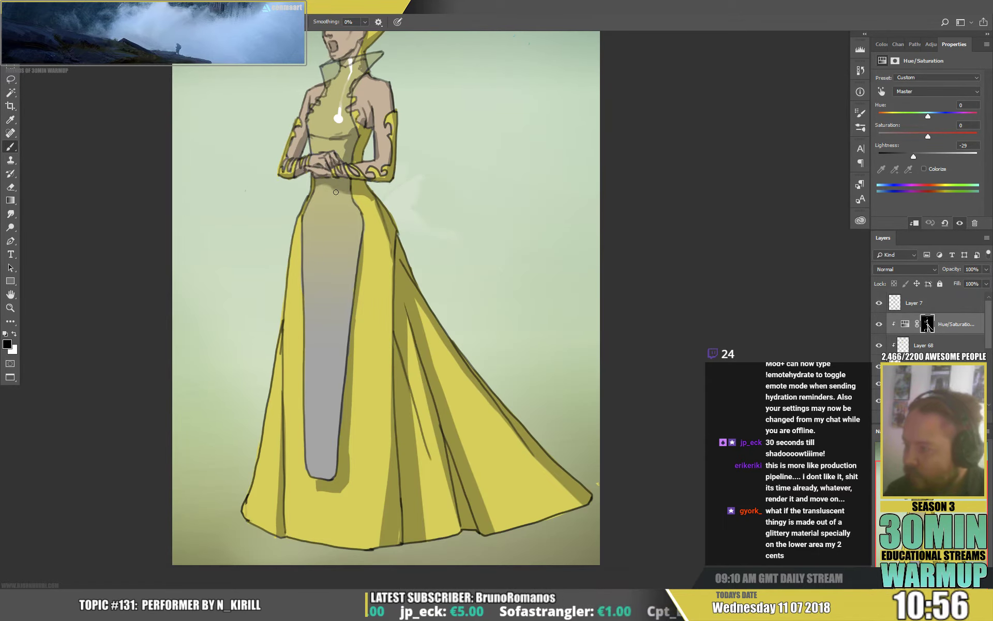
pyautogui.scroll(3, 448, 191)
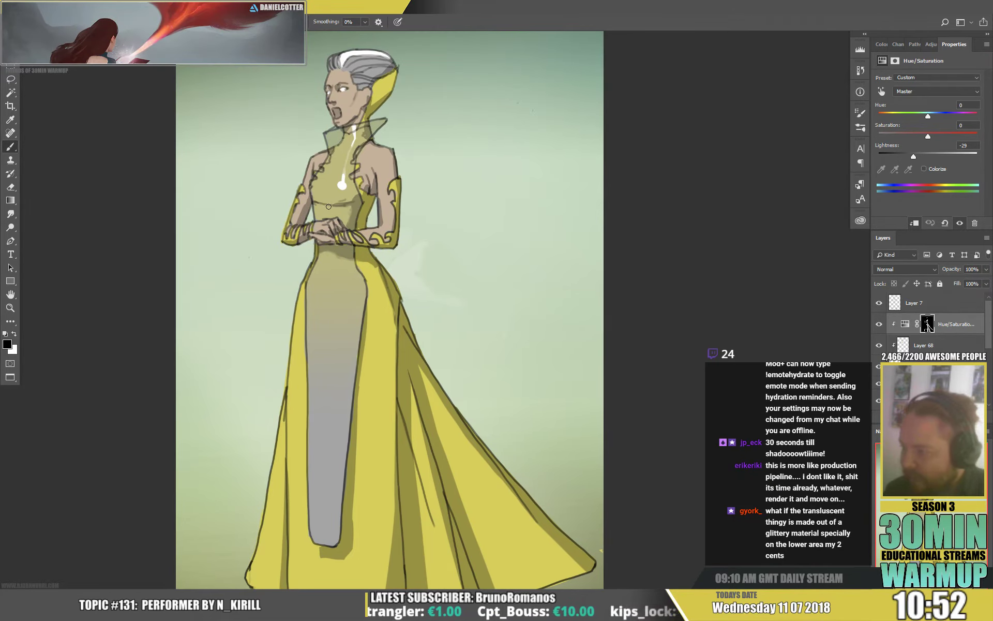
# Shape the shadow under the bust on the Hue/Saturation mask, alternating between white and black paint.
pyautogui.press('x')
pyautogui.moveTo(345, 203); pyautogui.dragTo(352, 199)
pyautogui.press('x')
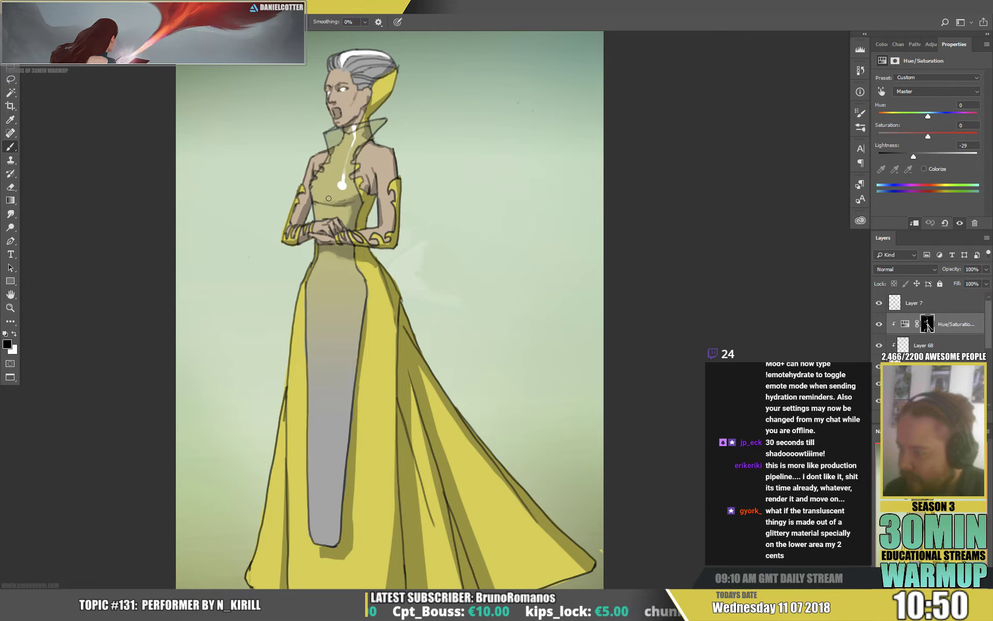
pyautogui.press('x')
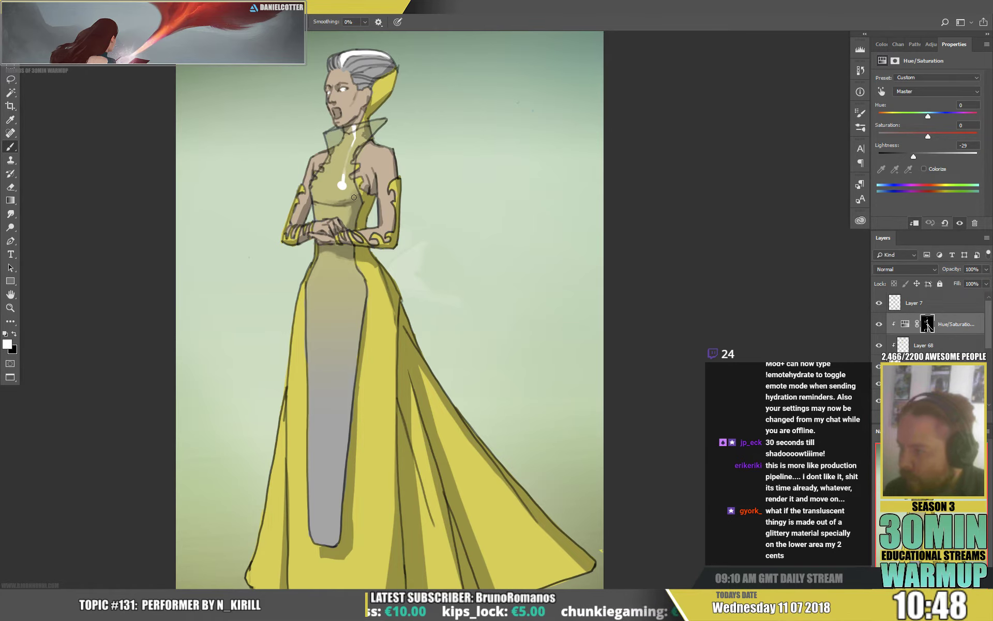
pyautogui.moveTo(418, 157); pyautogui.dragTo(386, 215)
pyautogui.press('x')
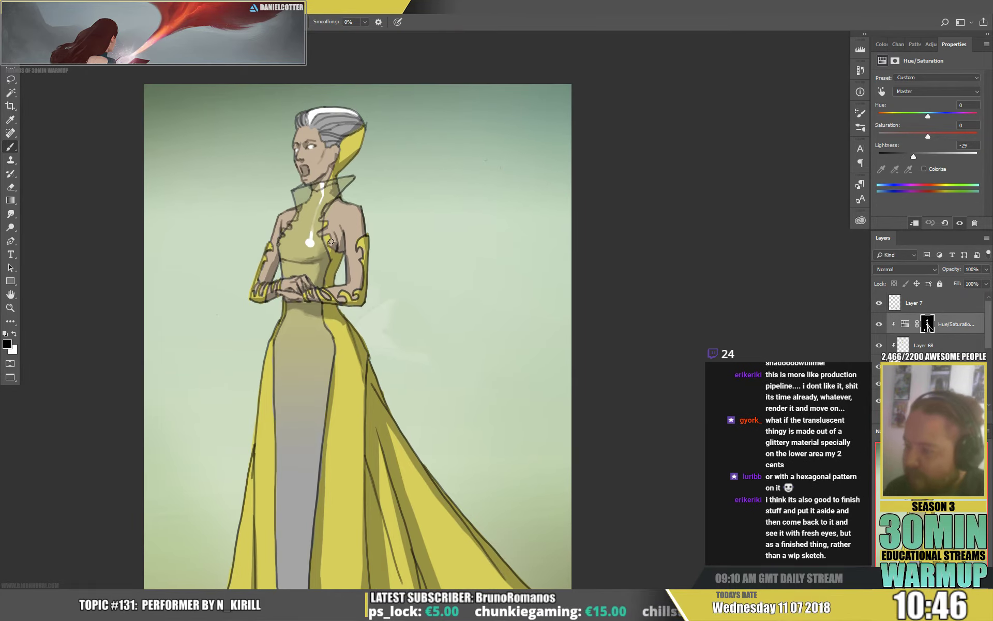
# Paint soft masked shadows around the armpit and shoulder of the character's left arm.
pyautogui.rightClick(351, 224)
pyautogui.press('Escape')
pyautogui.press('x')
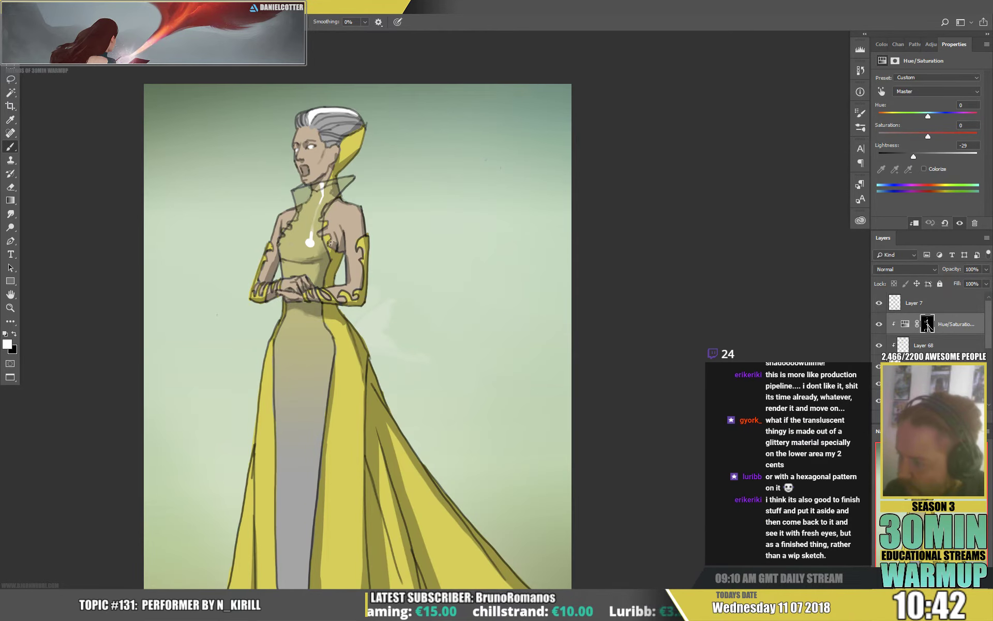
pyautogui.press('x')
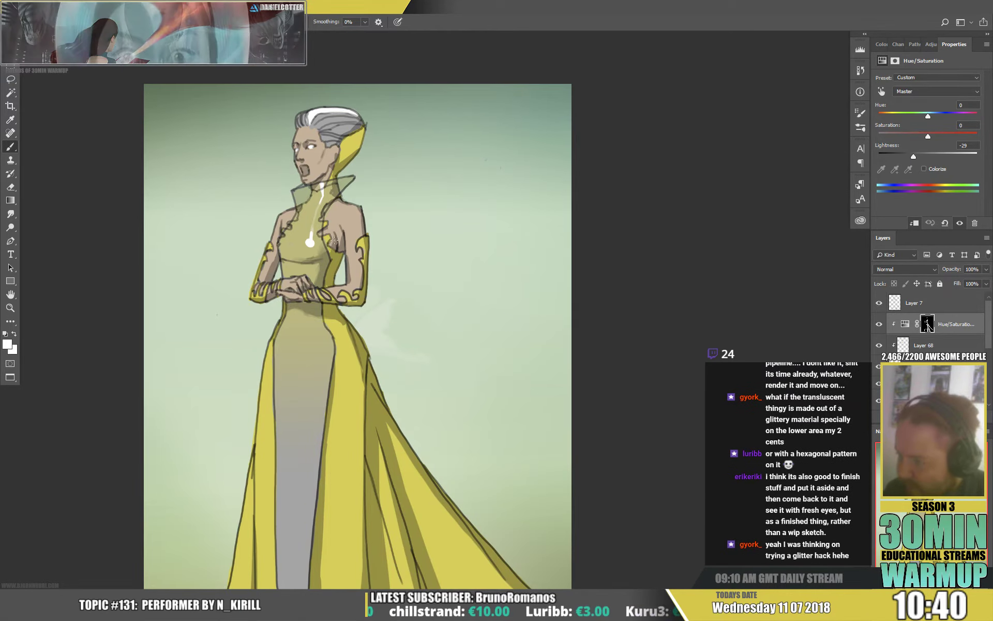
pyautogui.press('x')
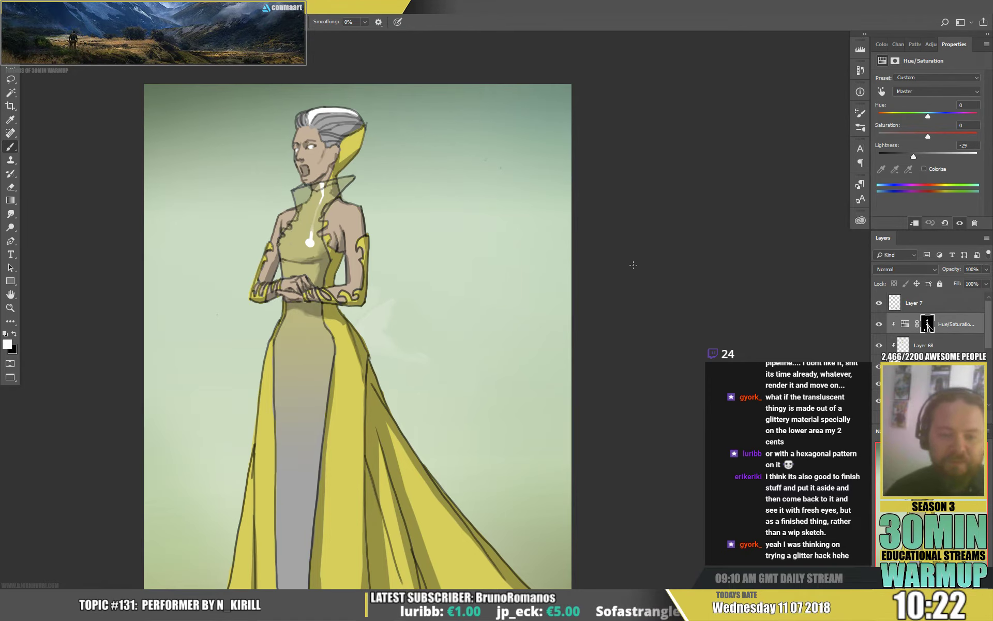
pyautogui.rightClick(358, 222)
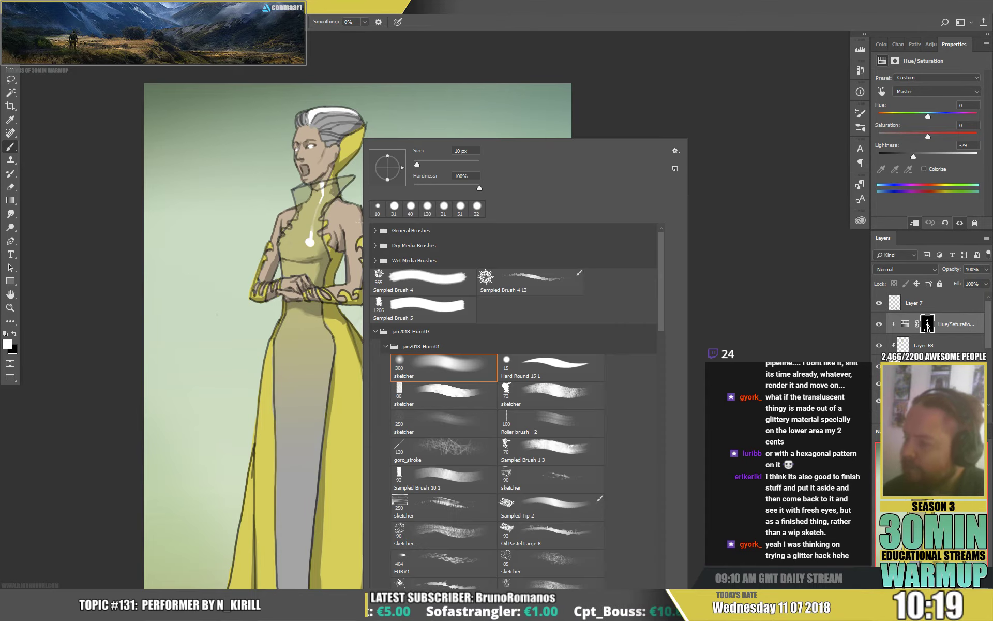
pyautogui.moveTo(342, 242); pyautogui.dragTo(339, 238)
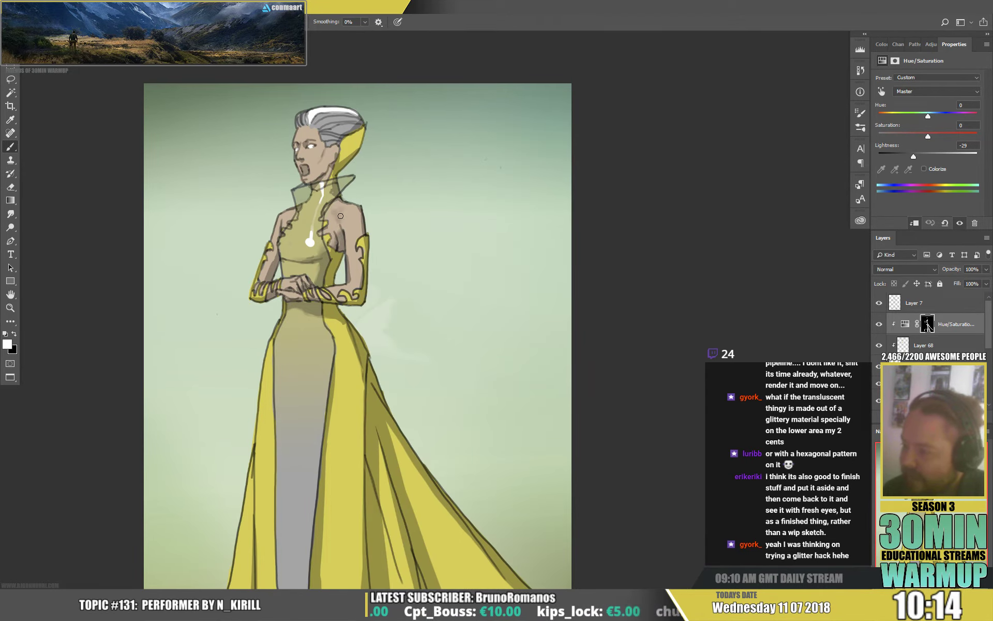
pyautogui.press('x')
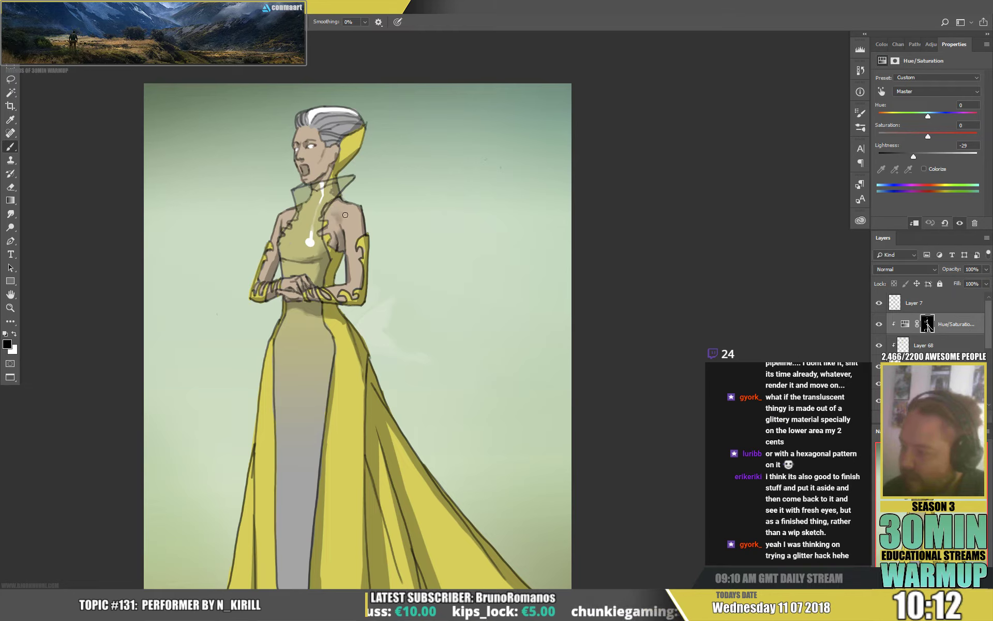
# Refine the masked shadow along the left forearm and its yellow ornamental cuff.
pyautogui.press('x')
pyautogui.press('x')
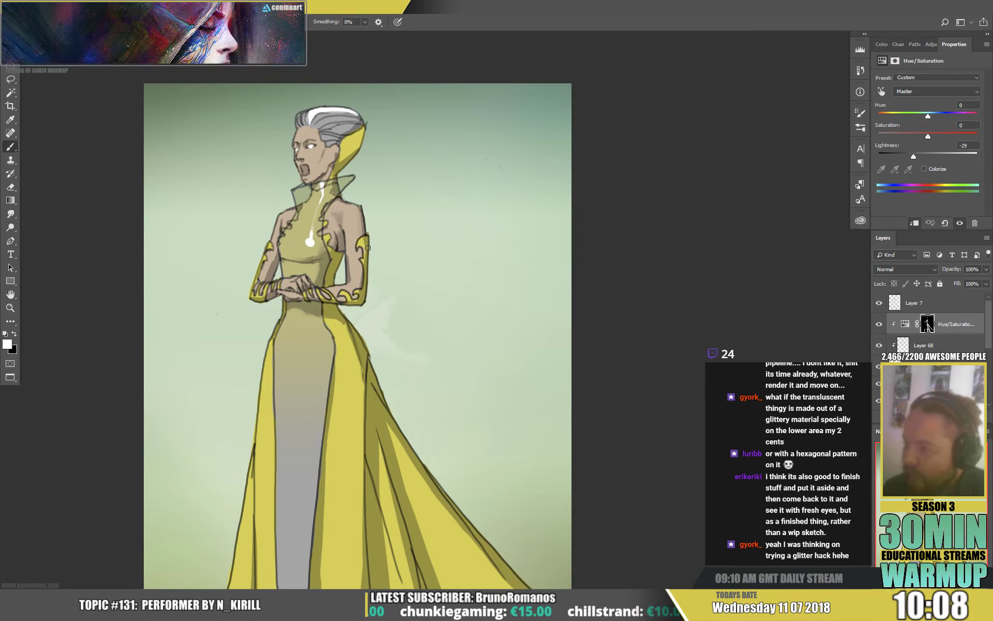
pyautogui.press('x')
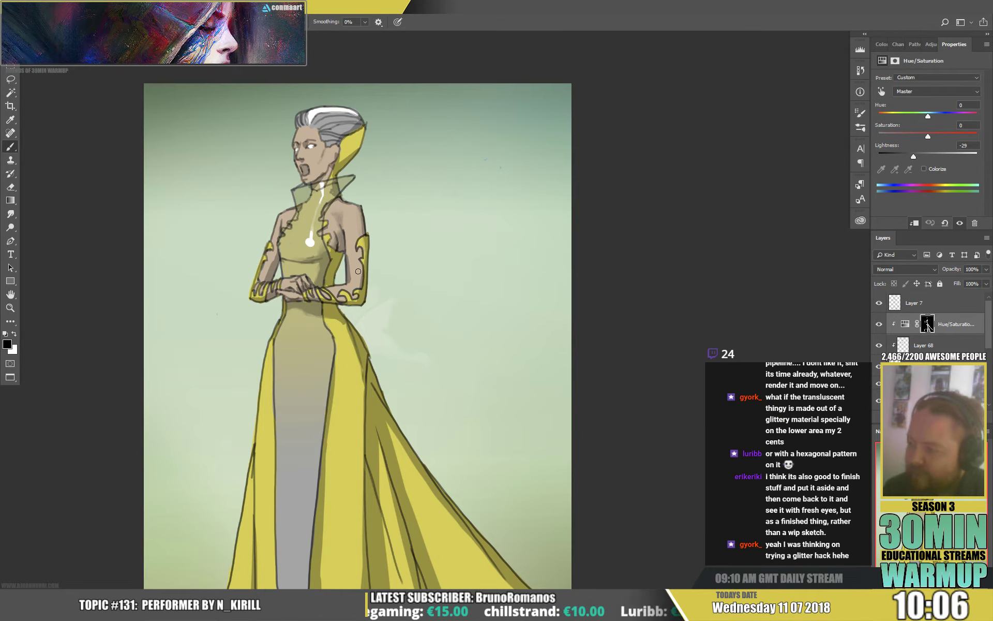
pyautogui.press('x')
pyautogui.press('x')
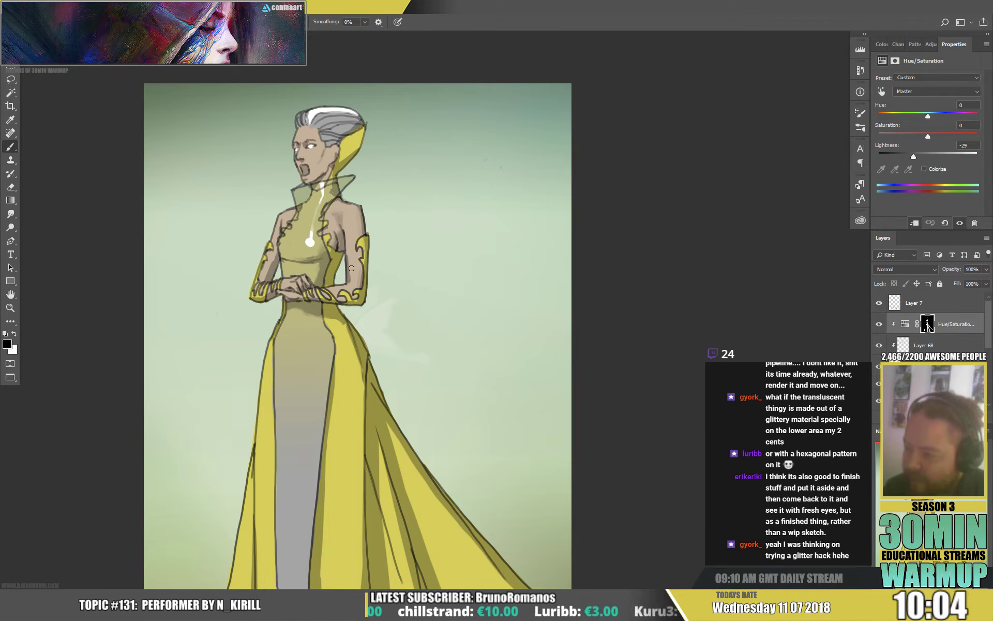
pyautogui.moveTo(351, 268); pyautogui.dragTo(354, 286)
pyautogui.scroll(-3, 351, 281)
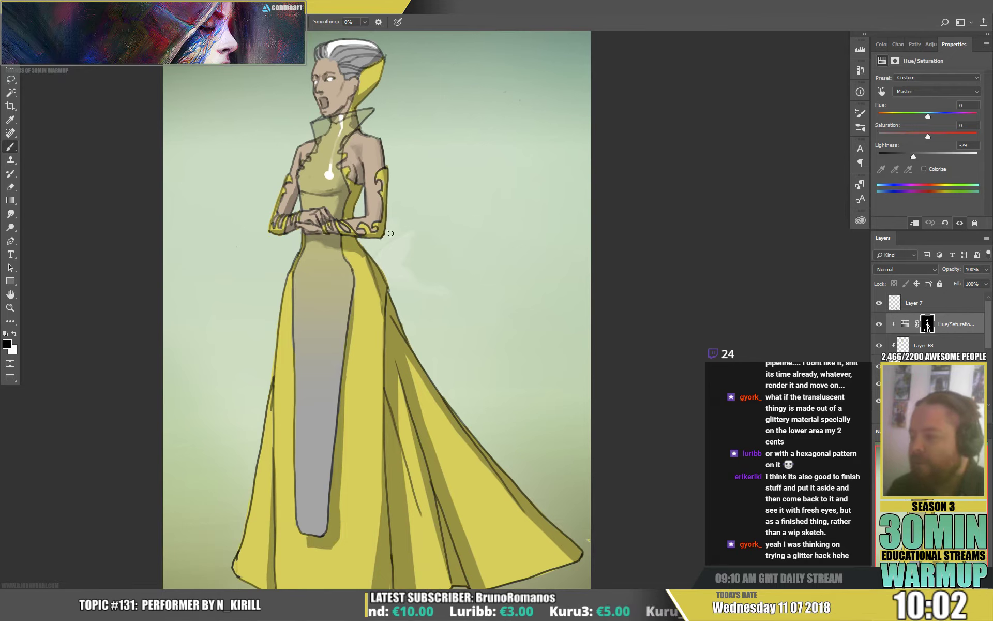
# Switch to the character's own pixel layer and tidy the outer edge of her right elbow cuff with the Eraser.
pyautogui.press('x')
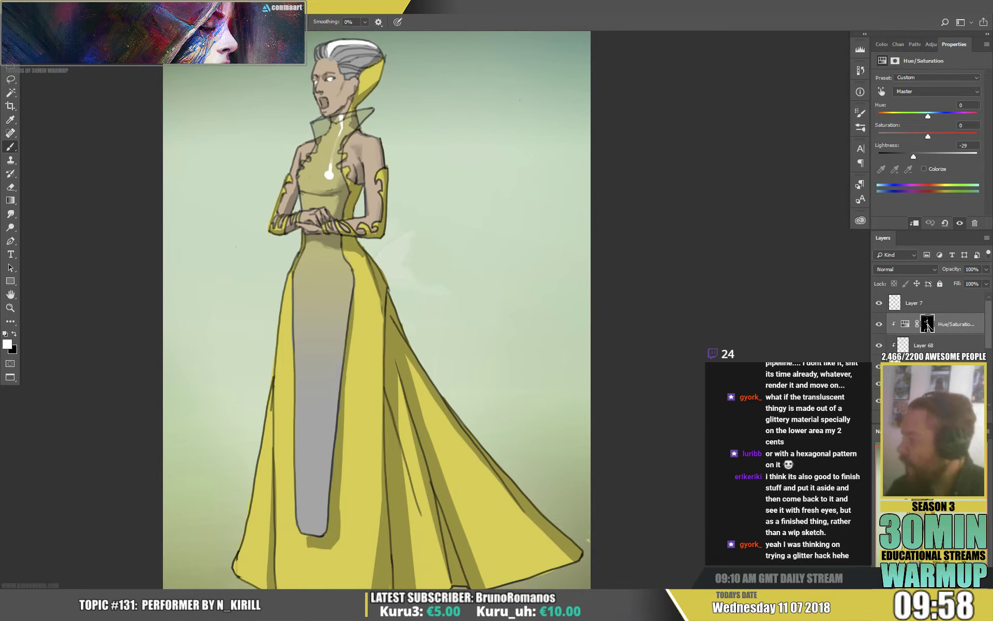
pyautogui.keyDown('ctrl'); pyautogui.click(292, 206); pyautogui.keyUp('ctrl')
pyautogui.press('e')
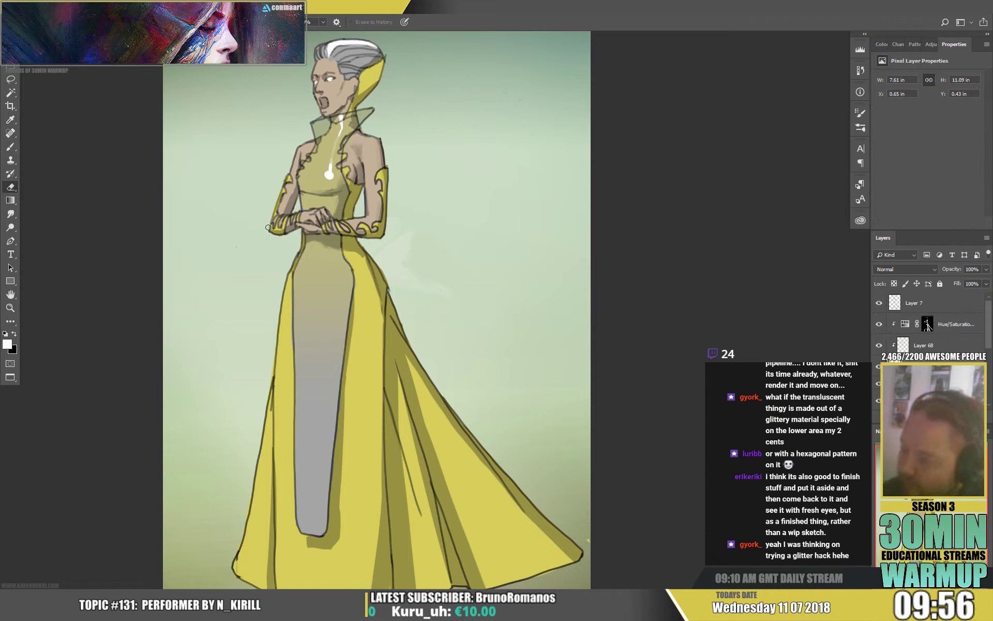
# Return to the Hue/Saturation mask and brush in the shadow along the character's right upper arm.
pyautogui.click(927, 324)
pyautogui.press('b')
pyautogui.press('x')
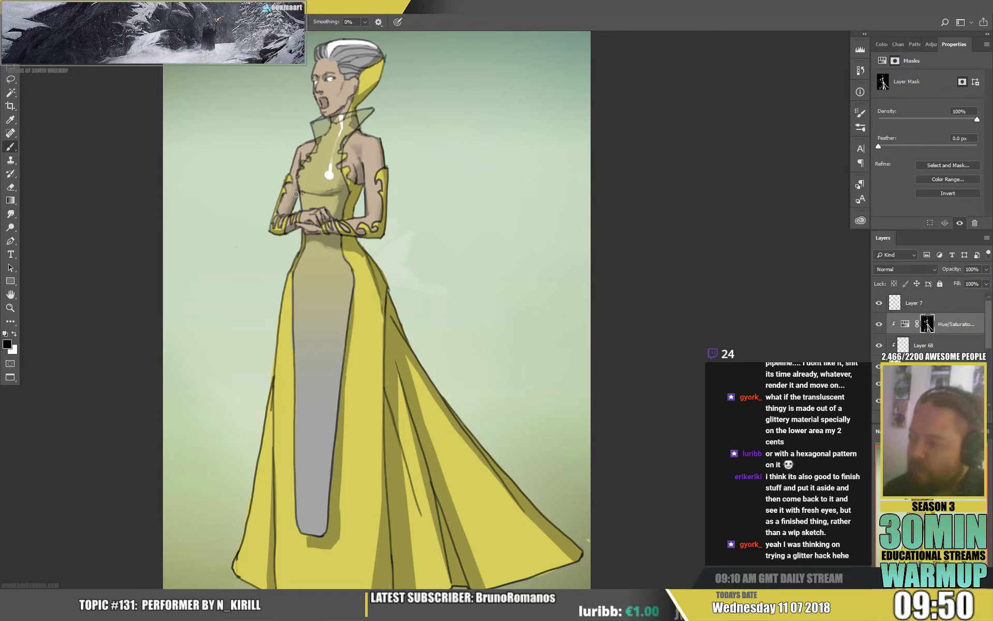
pyautogui.press('x')
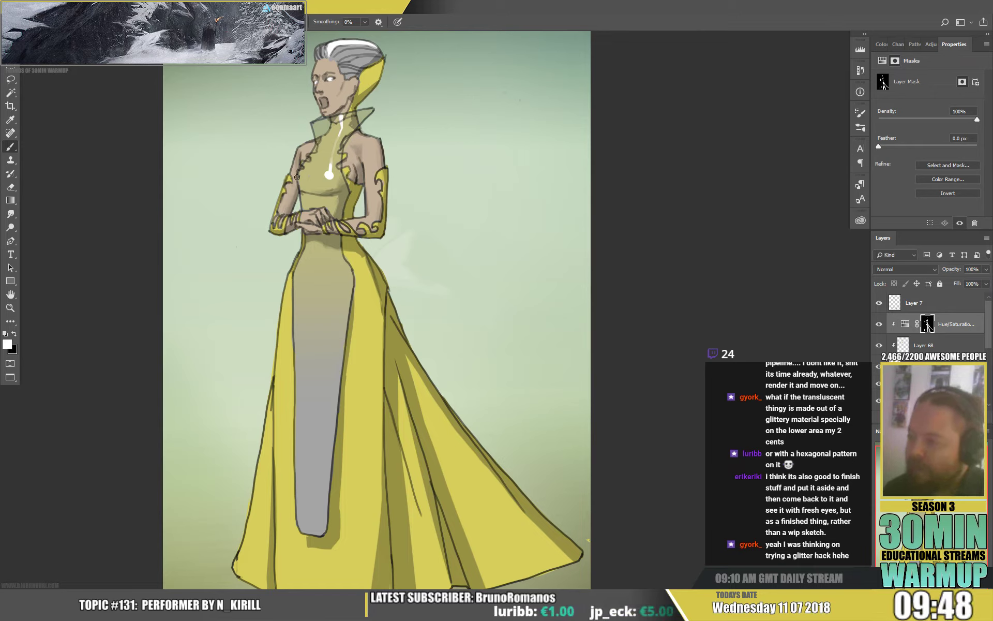
pyautogui.moveTo(315, 142); pyautogui.dragTo(295, 195)
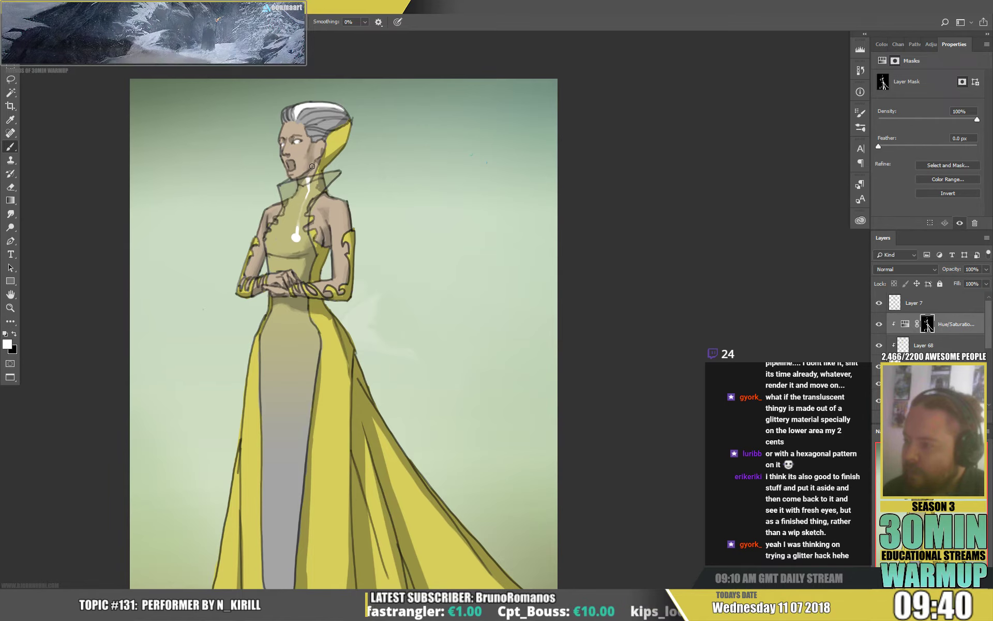
# Refine the masked shadow beside the ear and jaw and on the tall yellow collar behind the head.
pyautogui.press('x')
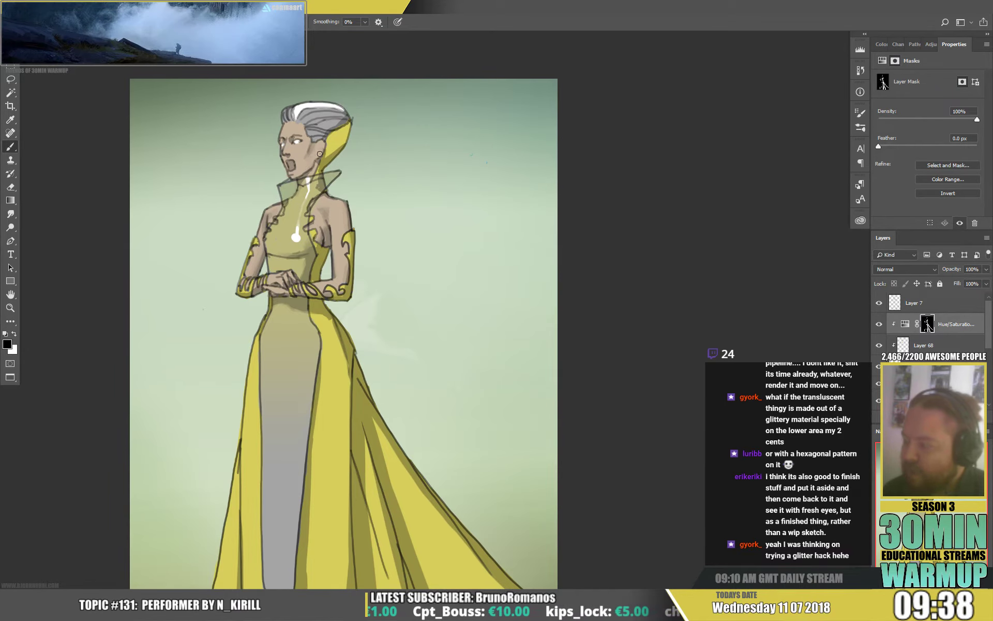
pyautogui.moveTo(320, 154); pyautogui.dragTo(310, 181)
pyautogui.press('x')
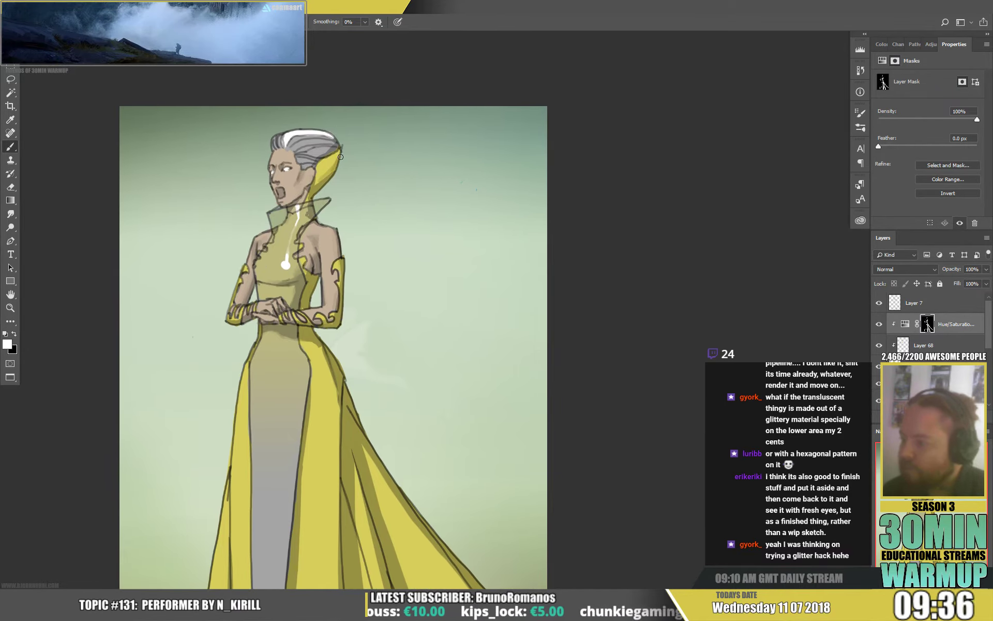
pyautogui.press('x')
pyautogui.press('x')
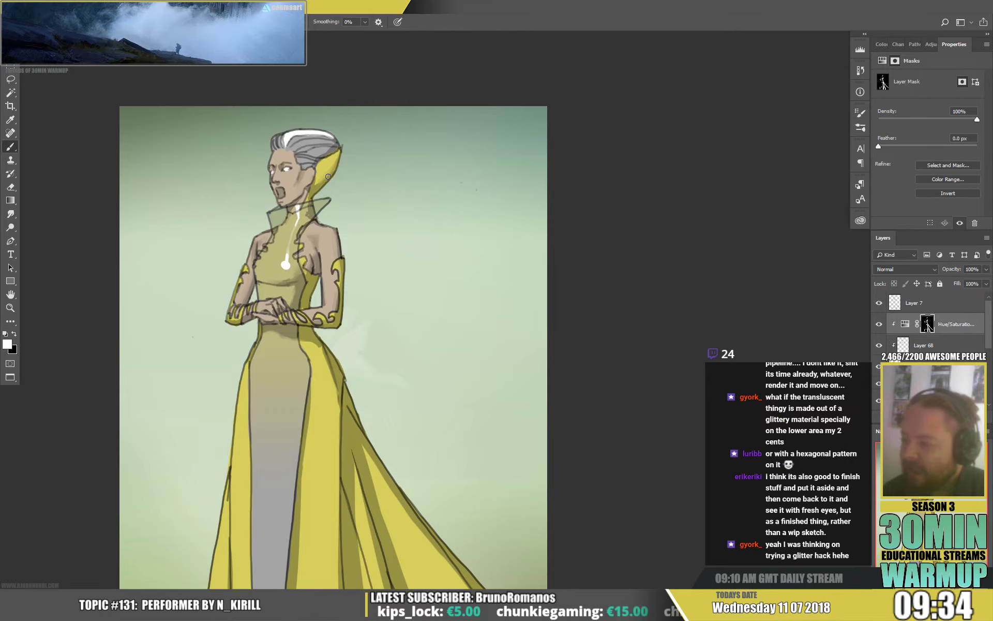
# Work the masked facial shadows around the mouth, eyes and brow, alternating between black and white paint.
pyautogui.press('x')
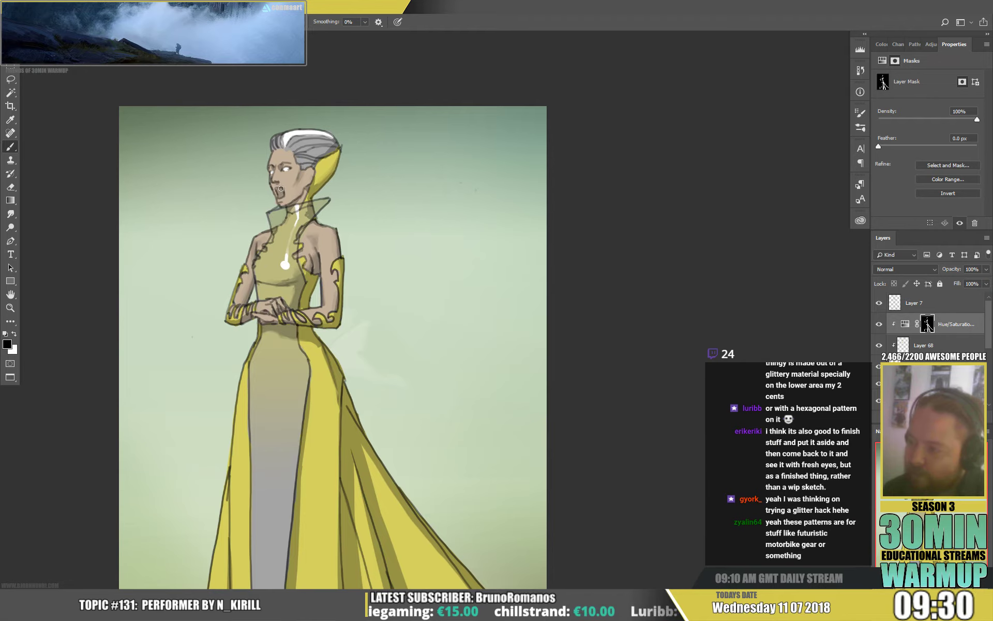
pyautogui.press('x')
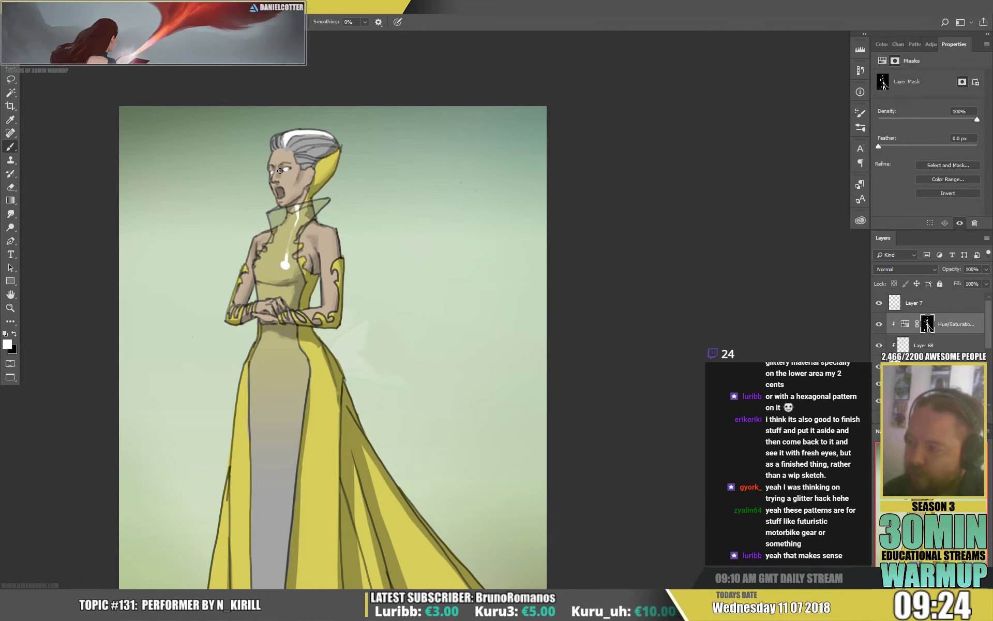
pyautogui.press('x')
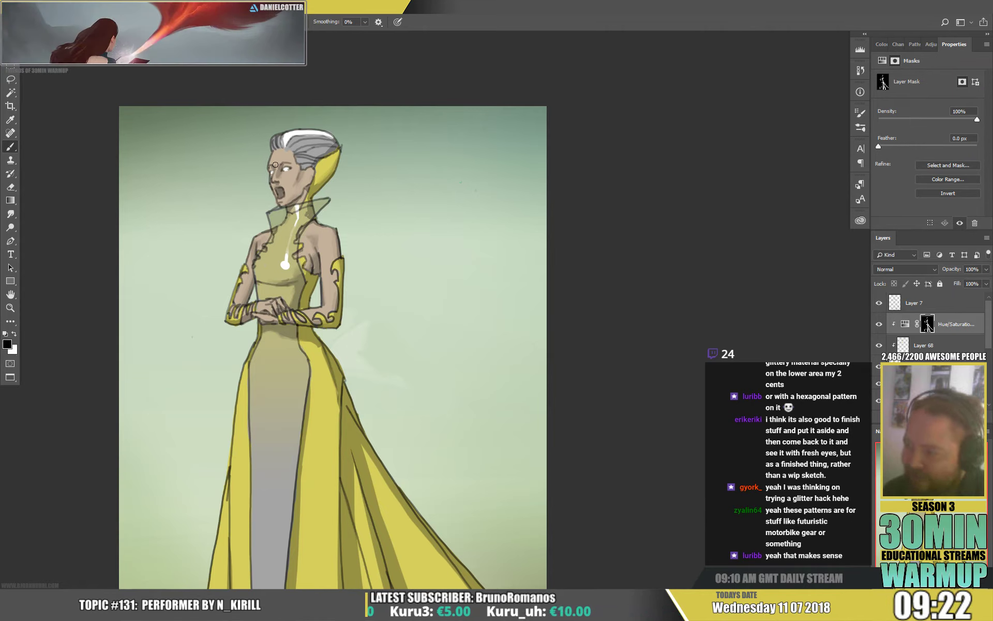
pyautogui.press('x')
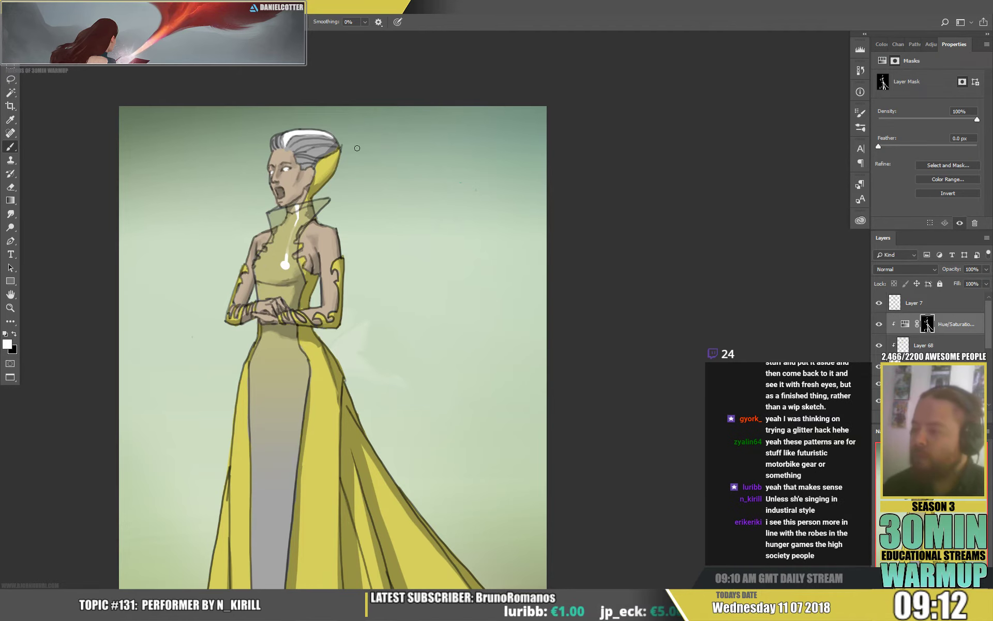
pyautogui.press('x')
pyautogui.press('x')
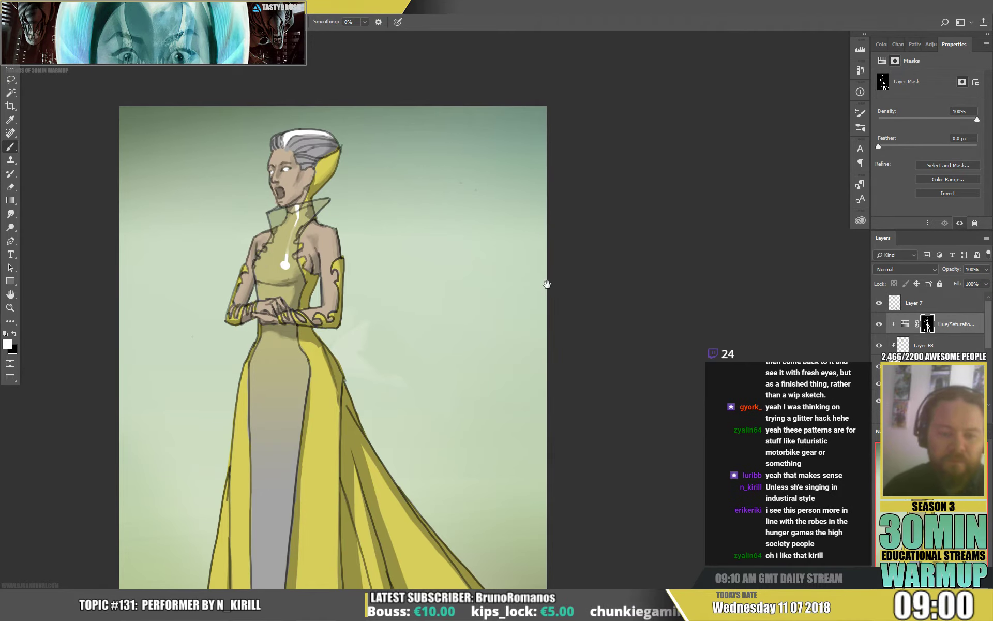
# Refine the masked shadows on the gown's waist and hip beside the grey front panel, alternating black and white paint.
pyautogui.moveTo(547, 284); pyautogui.dragTo(559, 263)
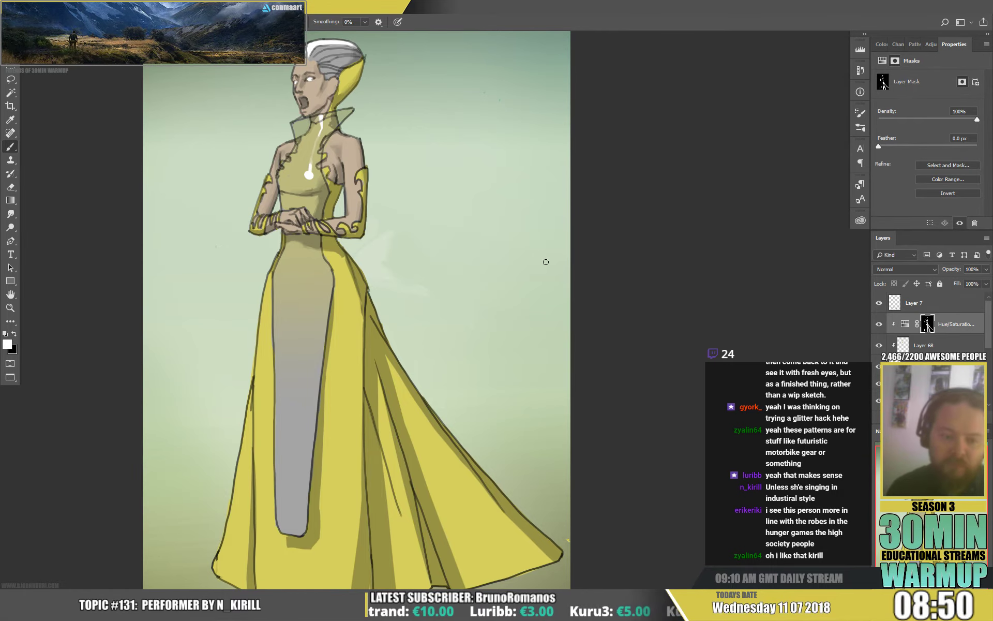
pyautogui.moveTo(580, 286); pyautogui.dragTo(563, 239)
pyautogui.press('x')
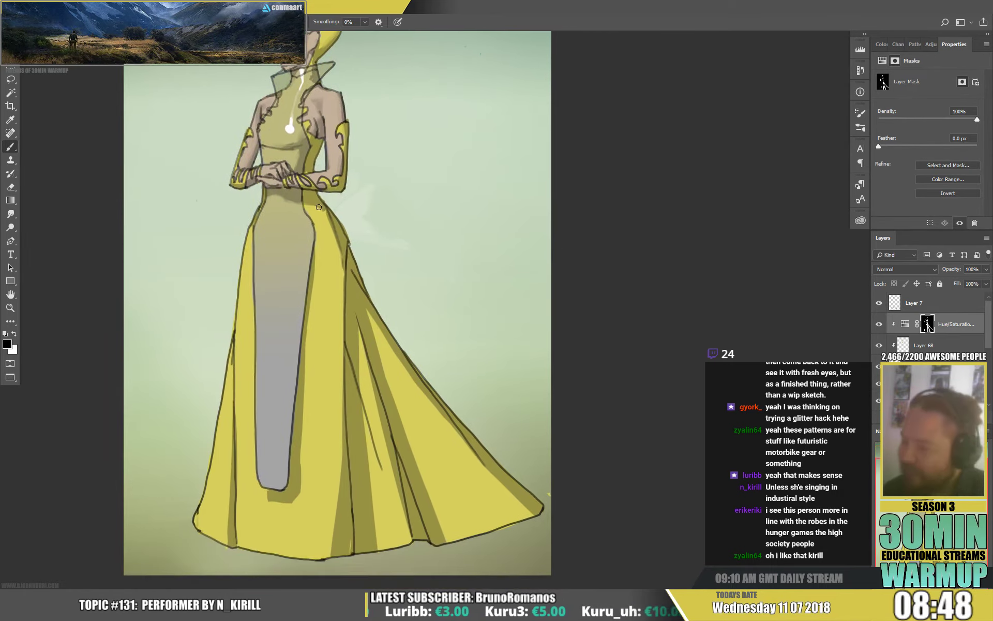
pyautogui.press('x')
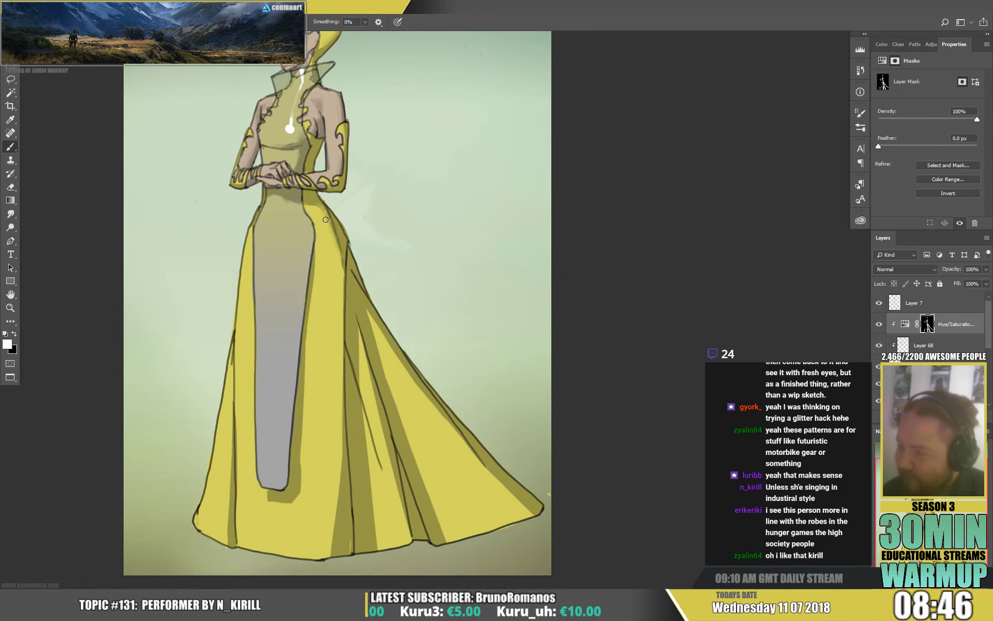
pyautogui.moveTo(414, 243); pyautogui.dragTo(393, 195)
pyautogui.moveTo(290, 363); pyautogui.dragTo(288, 317)
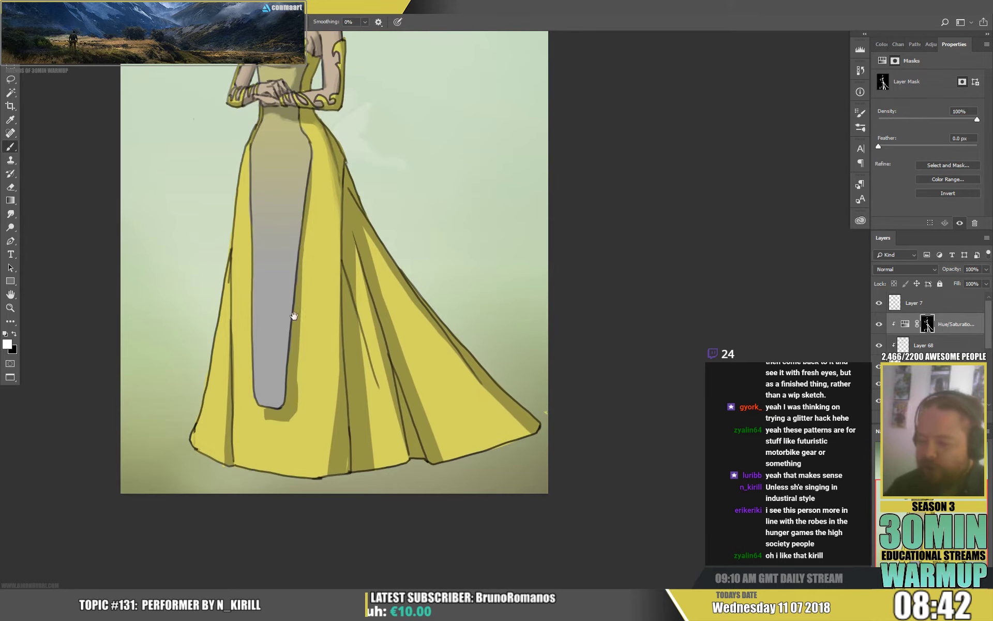
pyautogui.press('x')
pyautogui.press('x')
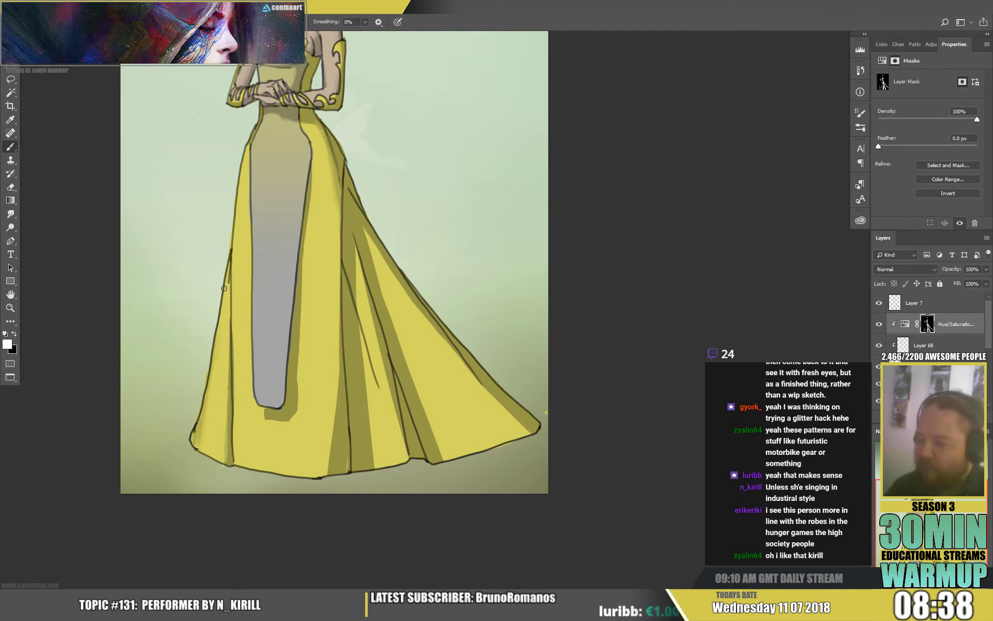
# Erase stray colour along the skirt's left outer edge and hem on the character's pixel layer, and return to the Hue/Saturation mask.
pyautogui.hotkey('alt', '[')
pyautogui.press('e')
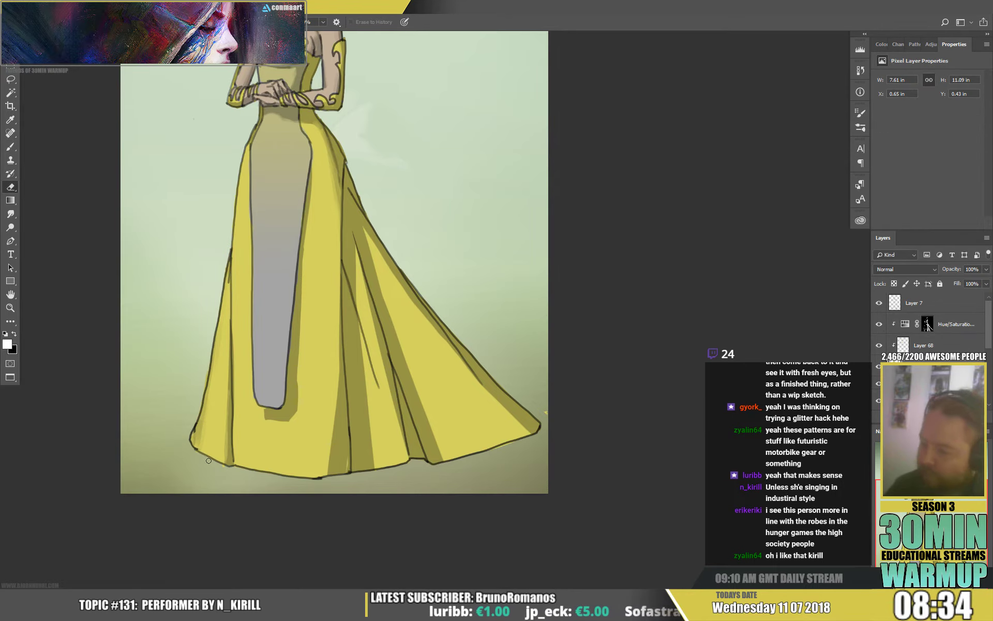
pyautogui.click(928, 326)
pyautogui.press('b')
# Brush white shadow strokes down the central skirt folds and soften the shadow beside the grey panel with black.
pyautogui.moveTo(355, 257); pyautogui.dragTo(381, 473)
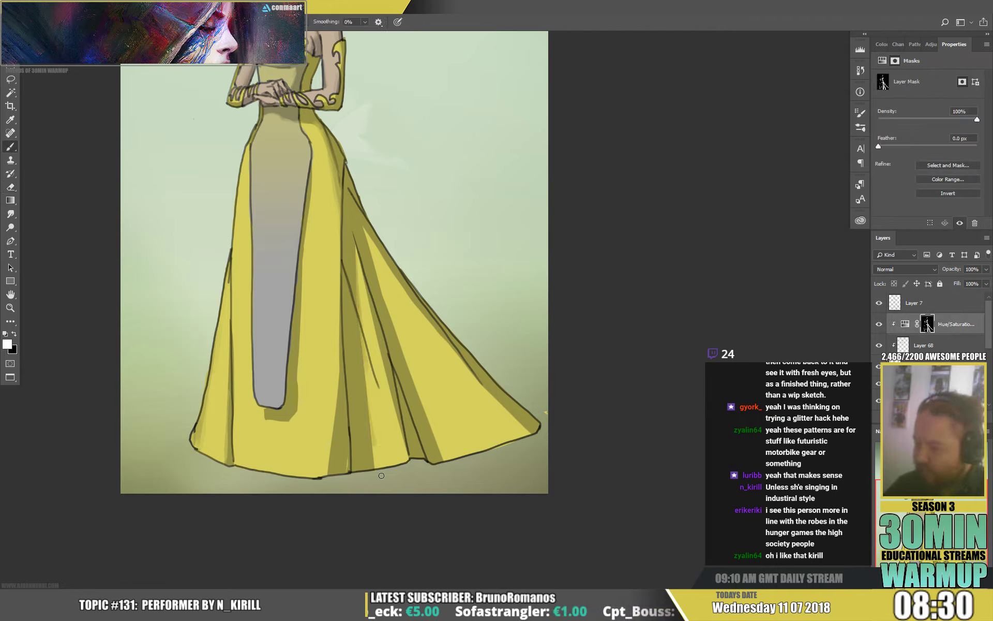
pyautogui.moveTo(363, 345); pyautogui.dragTo(378, 463)
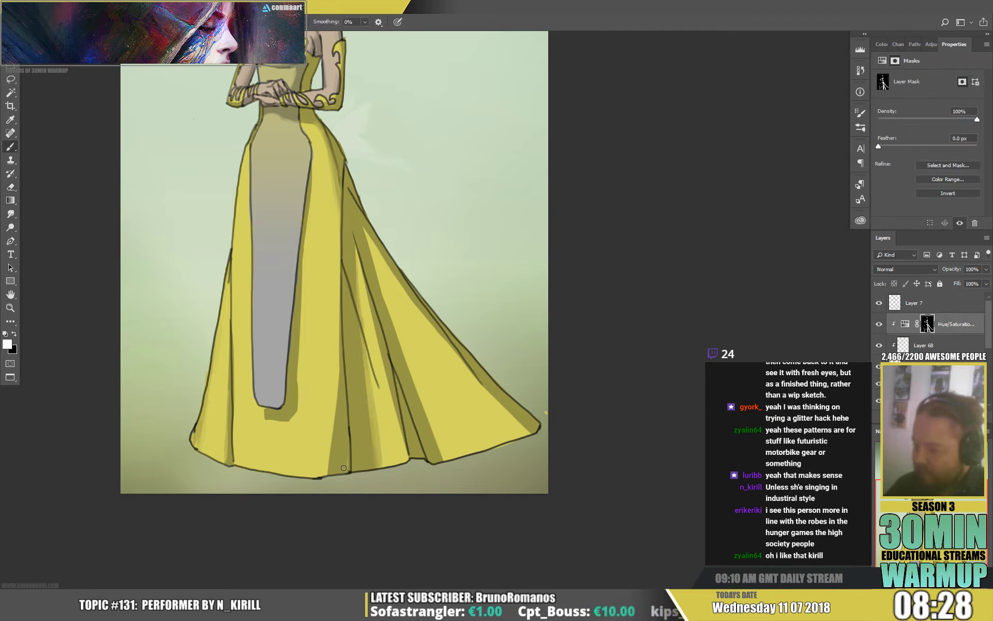
pyautogui.moveTo(341, 277); pyautogui.dragTo(334, 368)
pyautogui.moveTo(338, 265); pyautogui.dragTo(326, 473)
pyautogui.press('x')
pyautogui.moveTo(270, 423)
pyautogui.mouseDown()
pyautogui.moveTo(293, 420)
pyautogui.moveTo(298, 328)
pyautogui.mouseUp()
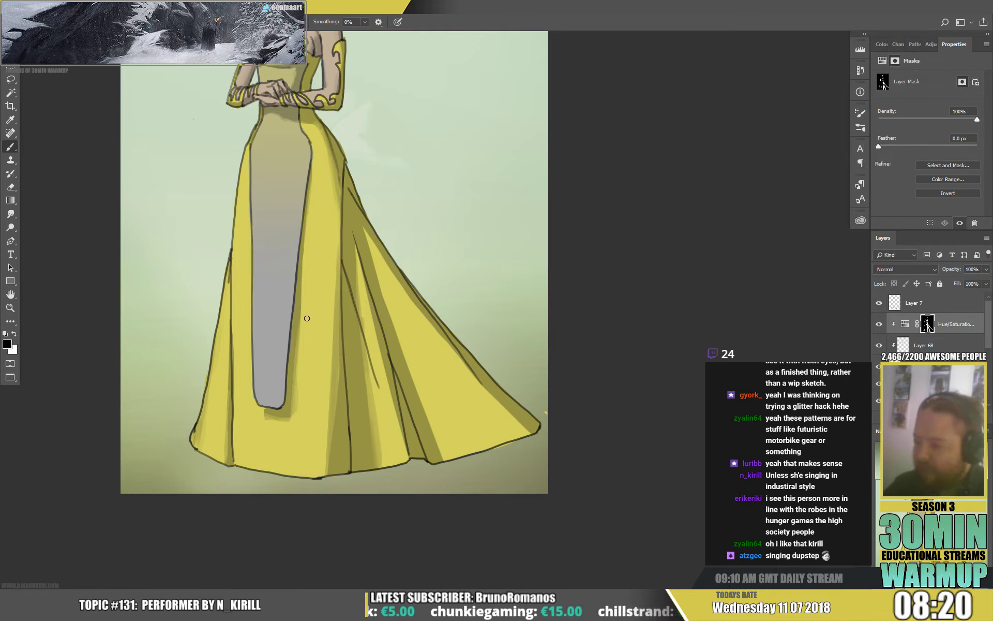
# Rework the masked shadows in the folds of the gown's train, alternating between black and white paint.
pyautogui.moveTo(443, 338); pyautogui.dragTo(415, 290)
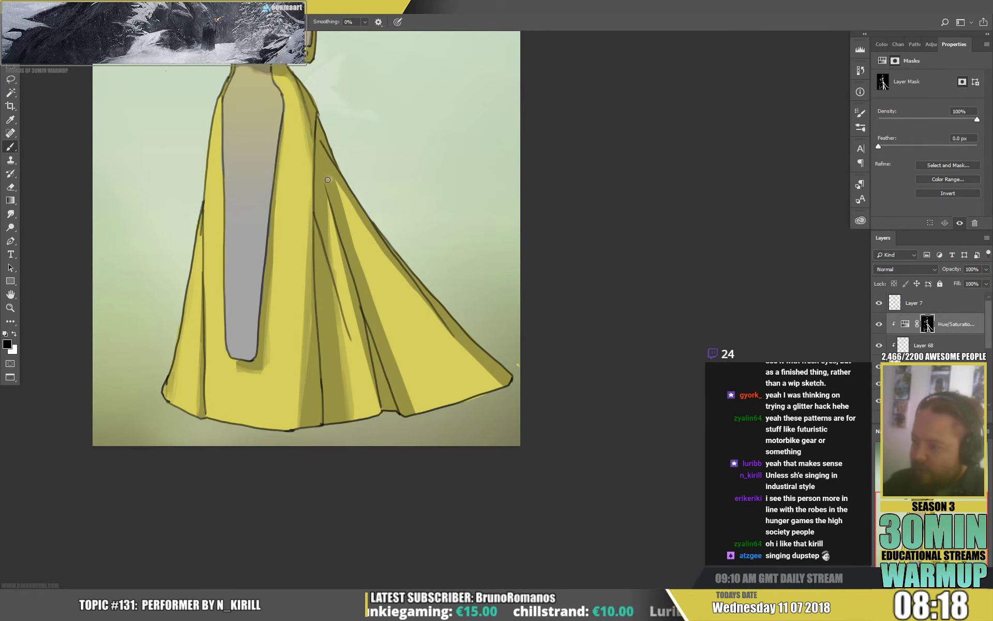
pyautogui.press('x')
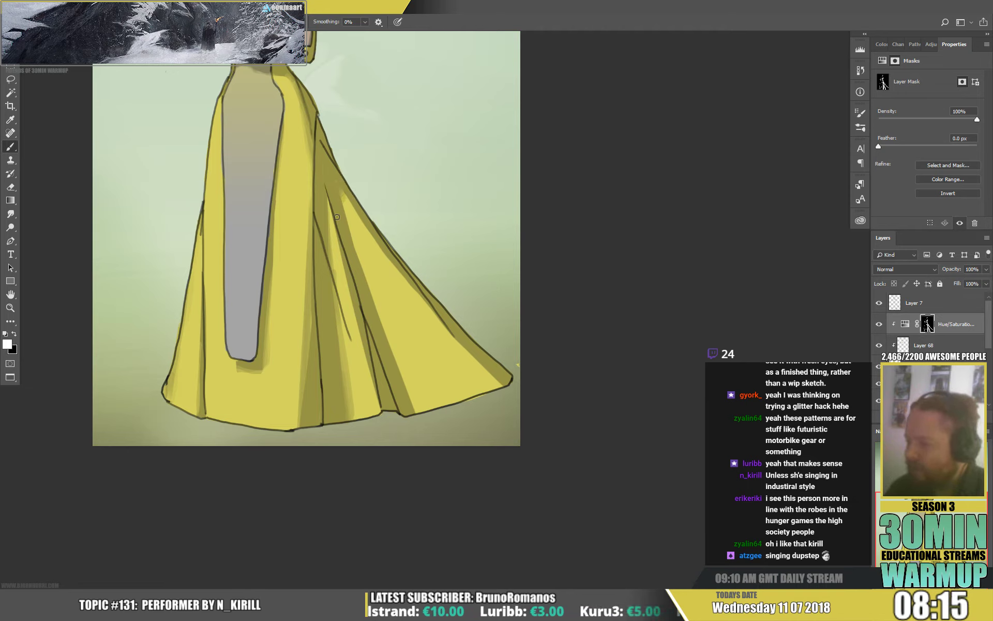
pyautogui.press('x')
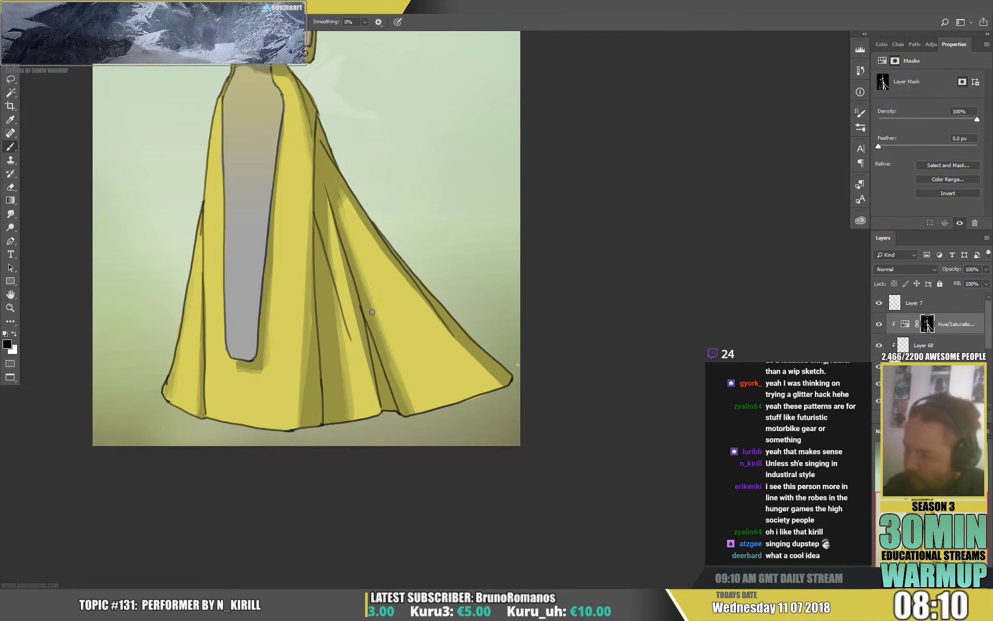
pyautogui.press('x')
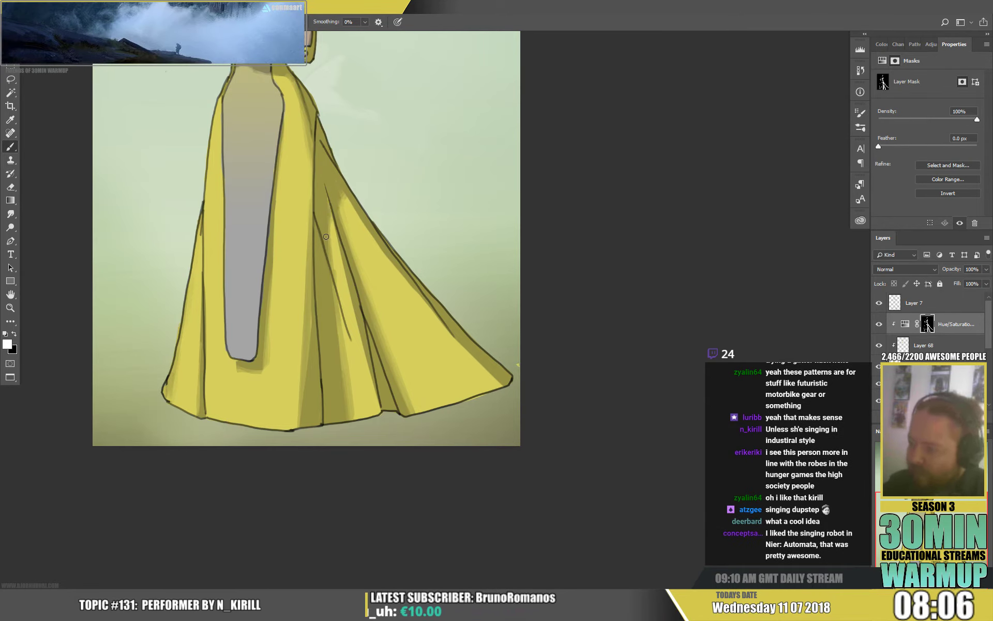
pyautogui.press('x')
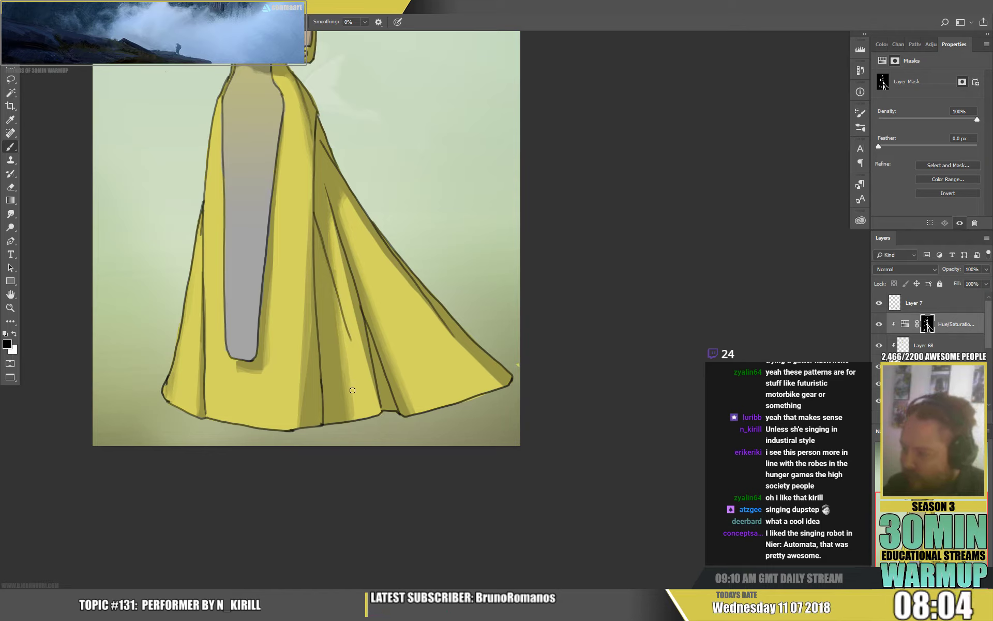
# Paint black on the mask along the train's sloping outer edge down to its tip.
pyautogui.moveTo(389, 254); pyautogui.dragTo(427, 310)
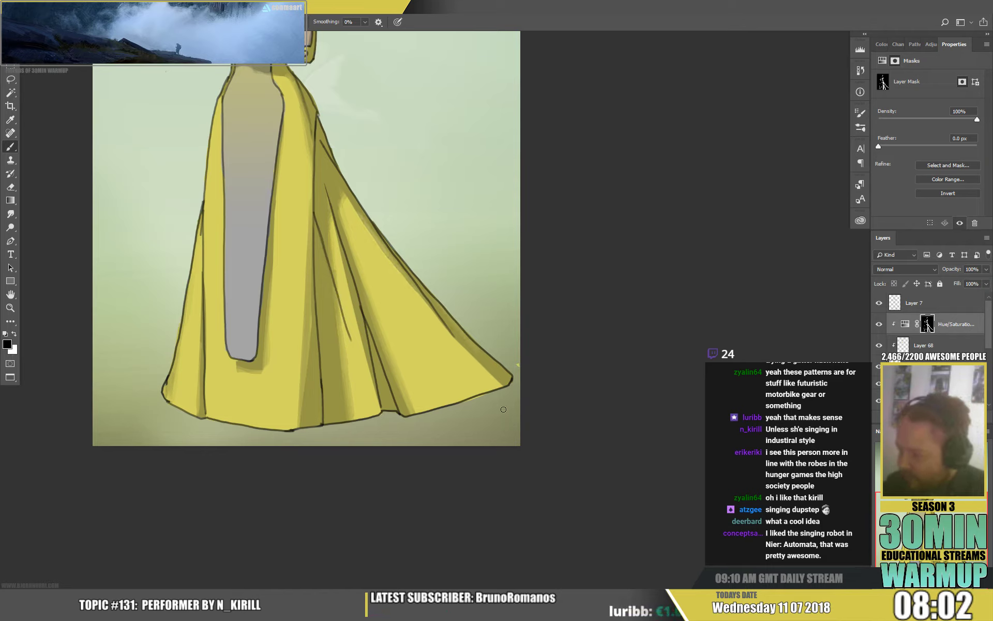
pyautogui.moveTo(389, 266); pyautogui.dragTo(476, 360)
pyautogui.moveTo(416, 298); pyautogui.dragTo(528, 403)
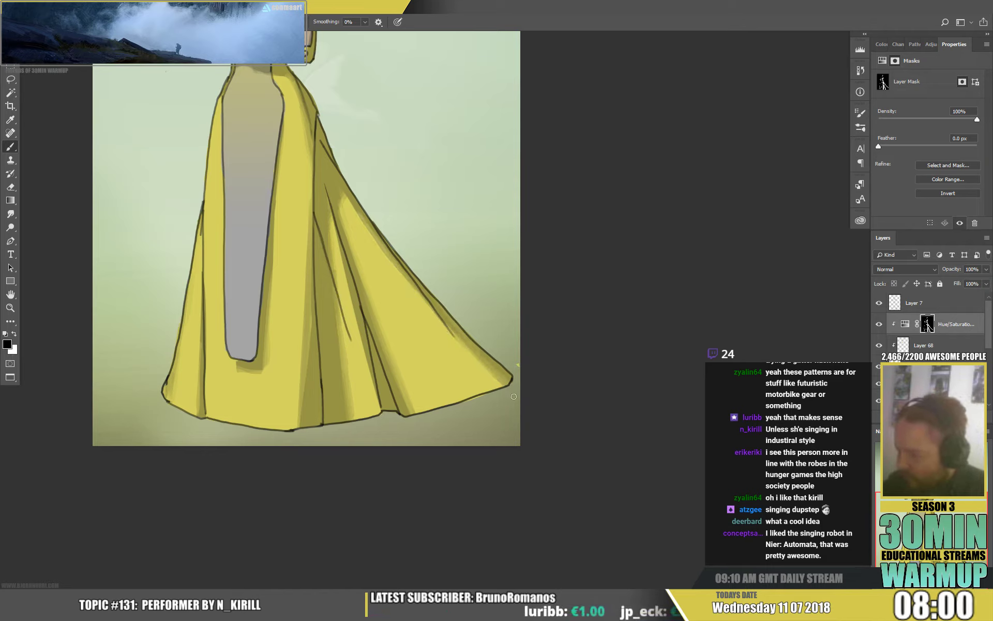
pyautogui.moveTo(412, 290); pyautogui.dragTo(508, 392)
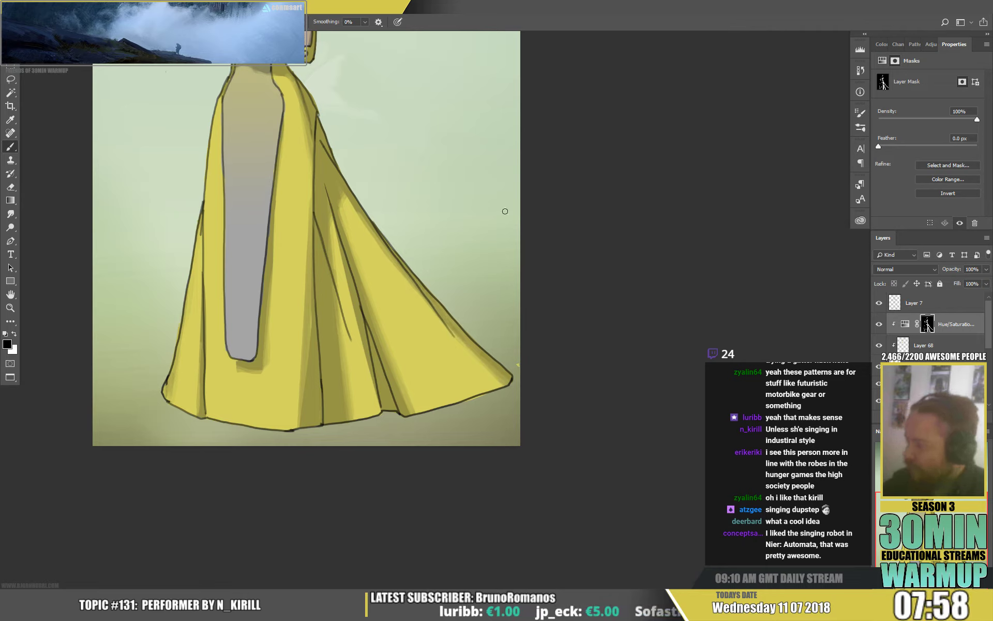
# Trim the outline at the train's tip with the Eraser on the character's pixel layer, and return to the Hue/Saturation mask.
pyautogui.press('e')
pyautogui.press('x')
pyautogui.moveTo(521, 368); pyautogui.dragTo(485, 405)
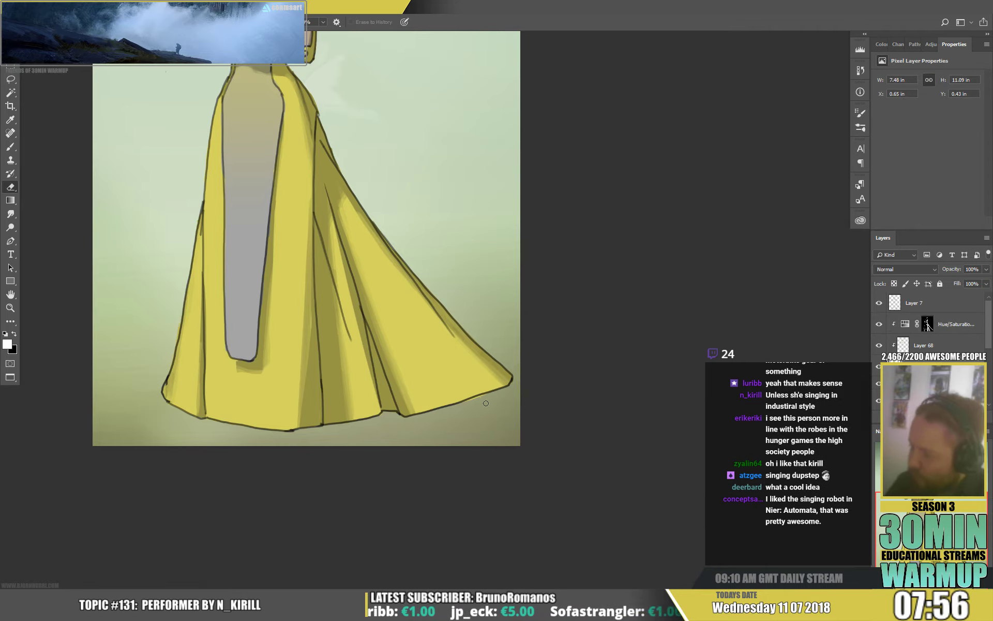
pyautogui.click(927, 325)
pyautogui.press('b')
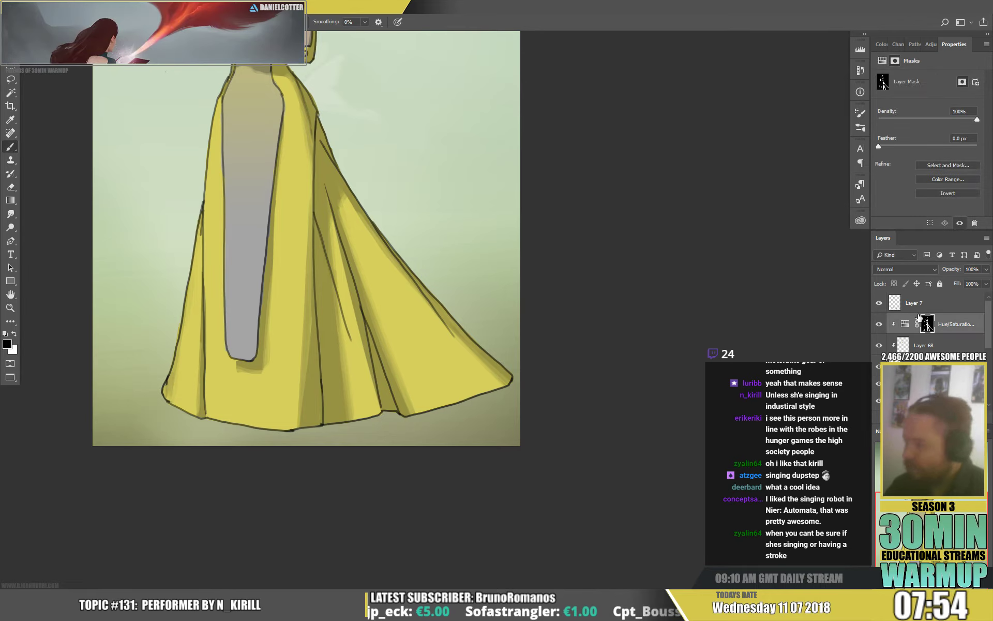
# Touch up the masked shadow on the upper train just below the hip with white paint.
pyautogui.moveTo(395, 195); pyautogui.dragTo(389, 234)
pyautogui.press('x')
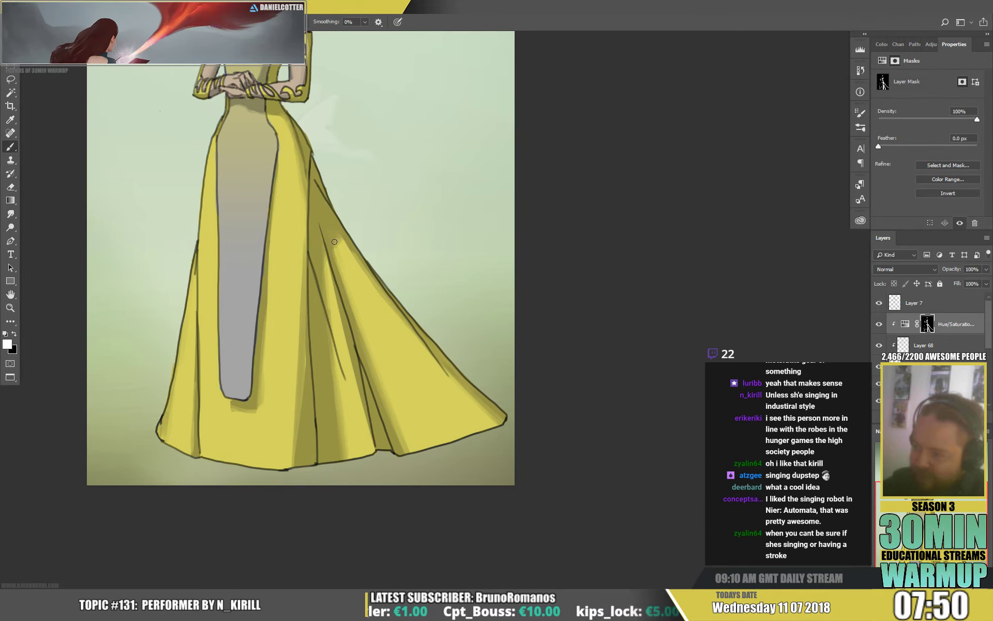
pyautogui.moveTo(408, 235); pyautogui.dragTo(446, 298)
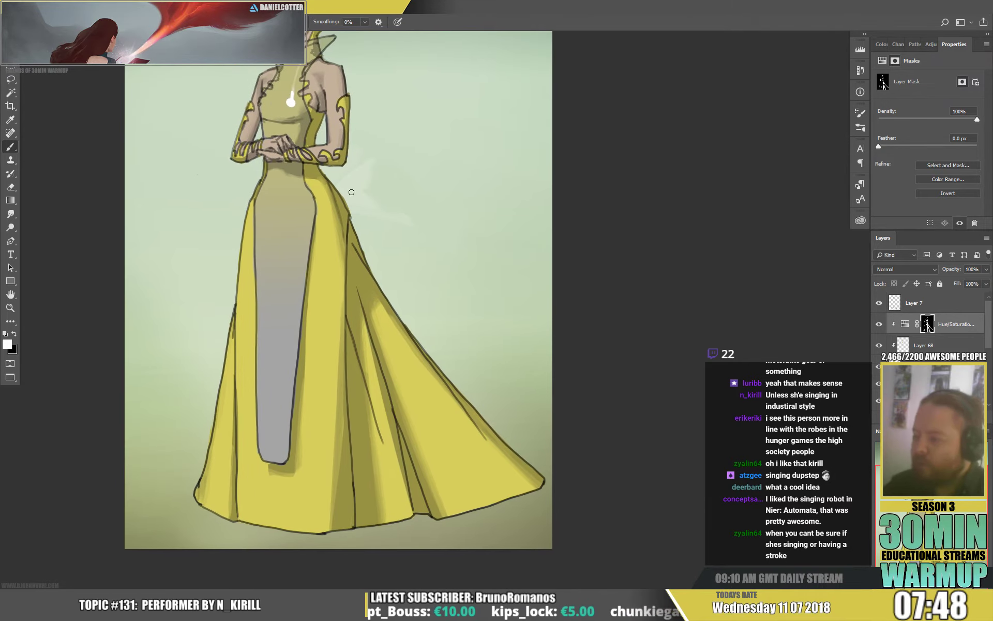
# Clean the outer edge of the gown's right hip with the Eraser on the character's pixel layer.
pyautogui.click(933, 360)
pyautogui.press('e')
pyautogui.moveTo(346, 204); pyautogui.dragTo(343, 193)
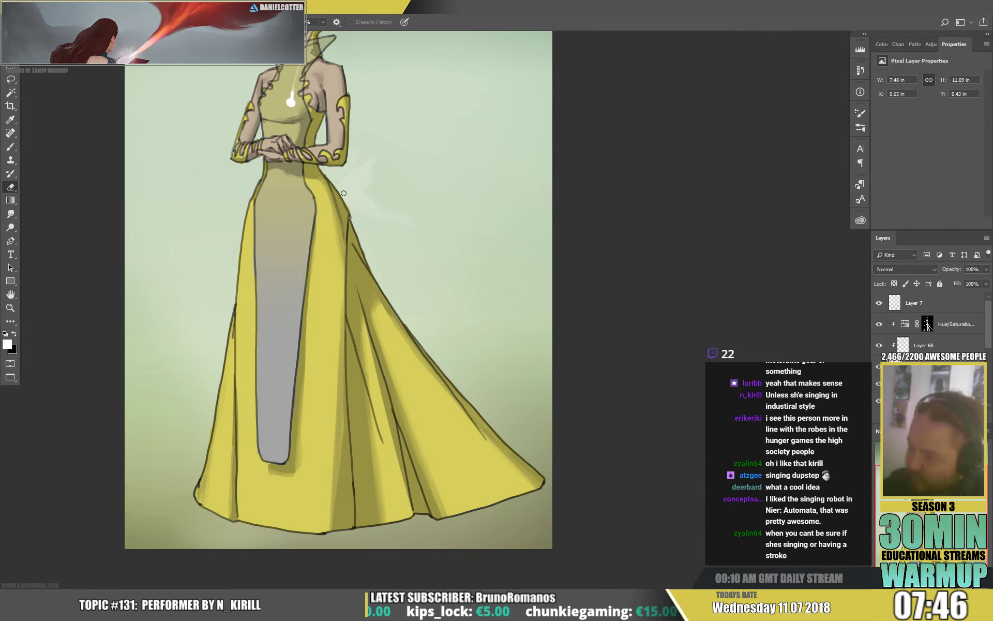
pyautogui.press('b')
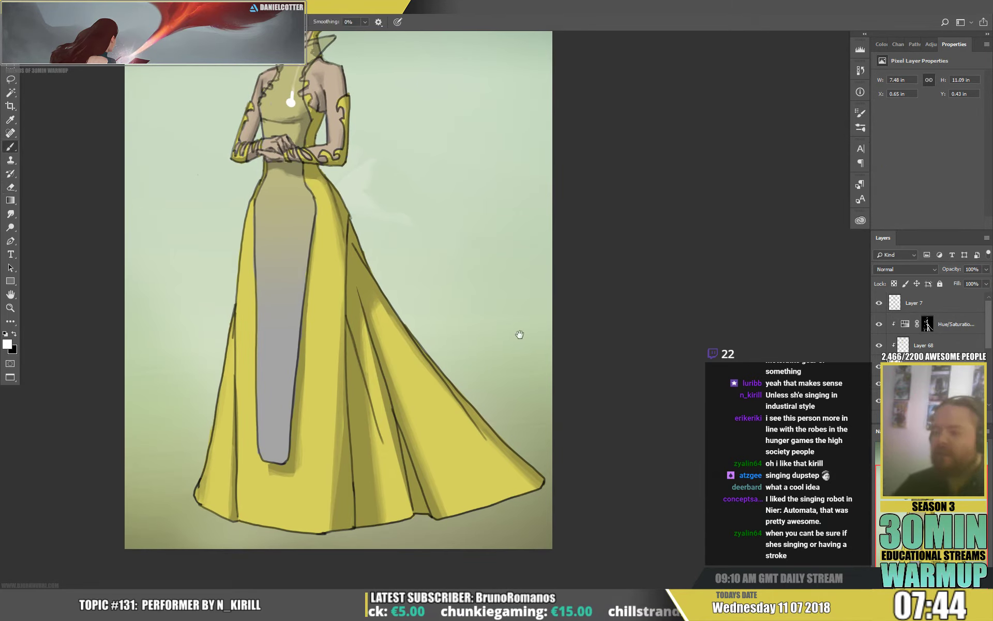
# Return to the Hue/Saturation mask and refine the shadow at the waist below the crossed hands.
pyautogui.click(926, 325)
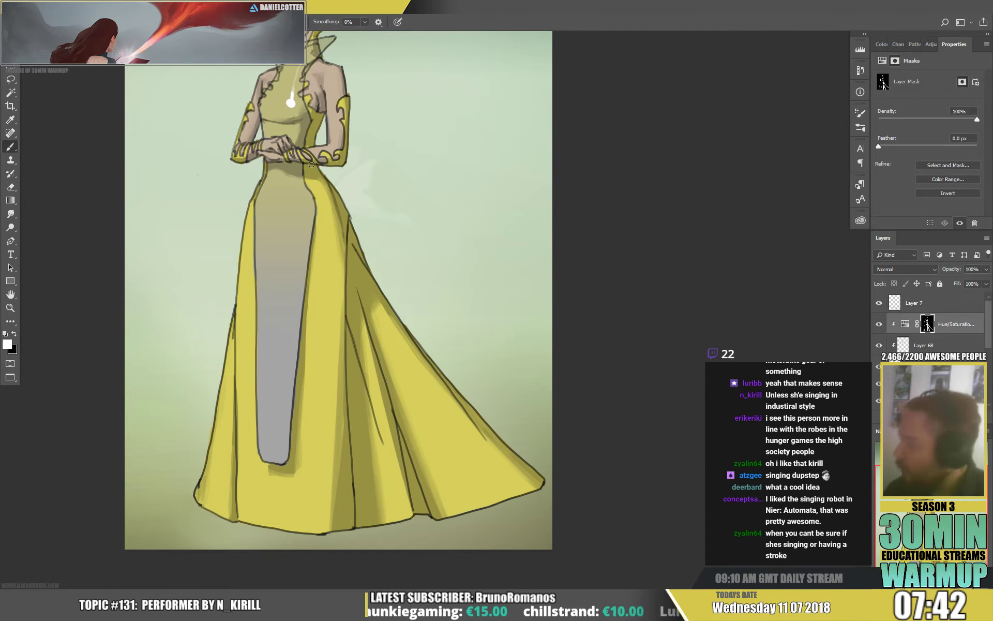
pyautogui.press('x')
pyautogui.press('x')
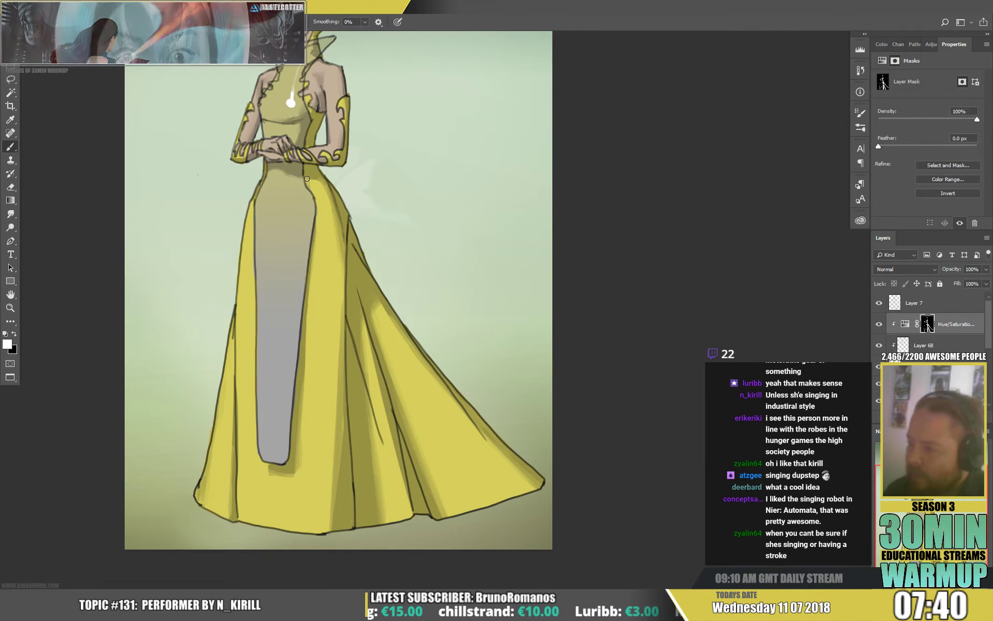
pyautogui.press('x')
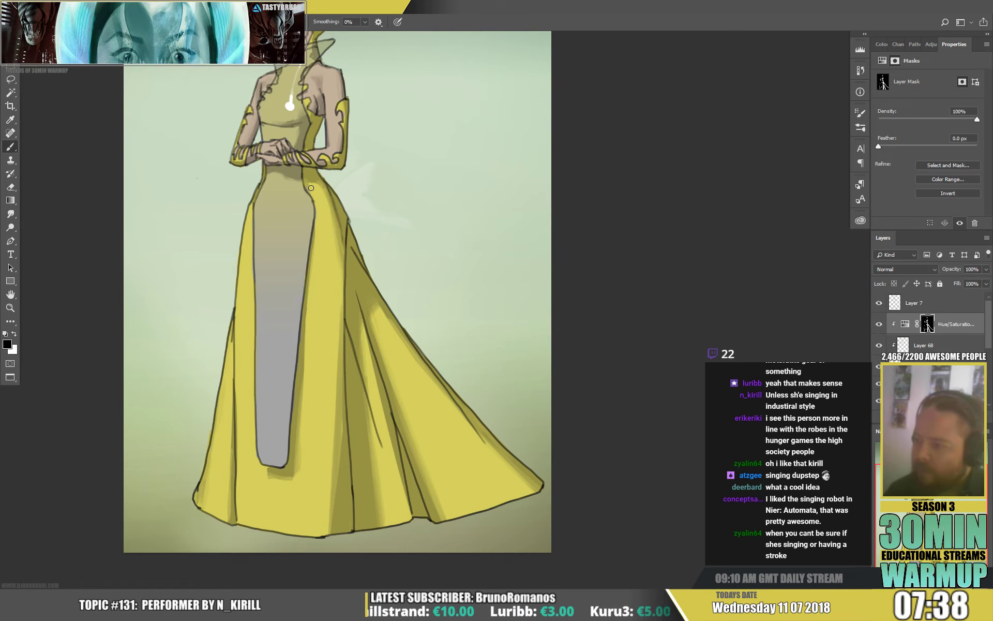
# Add a new empty layer directly above the Hue/Saturation adjustment layer.
pyautogui.hotkey('ctrl', '-')
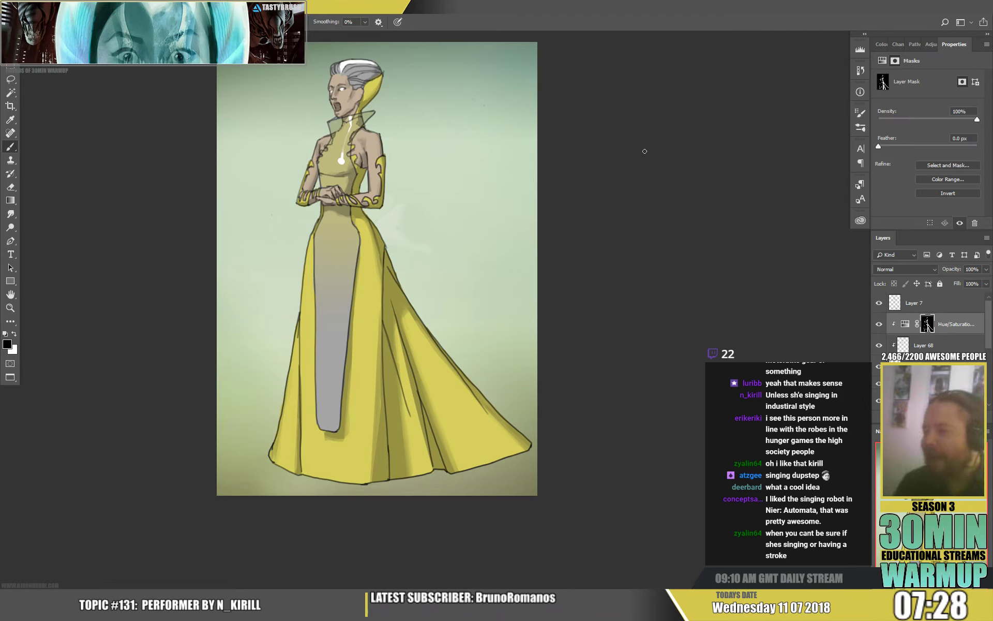
pyautogui.moveTo(514, 329); pyautogui.dragTo(503, 403)
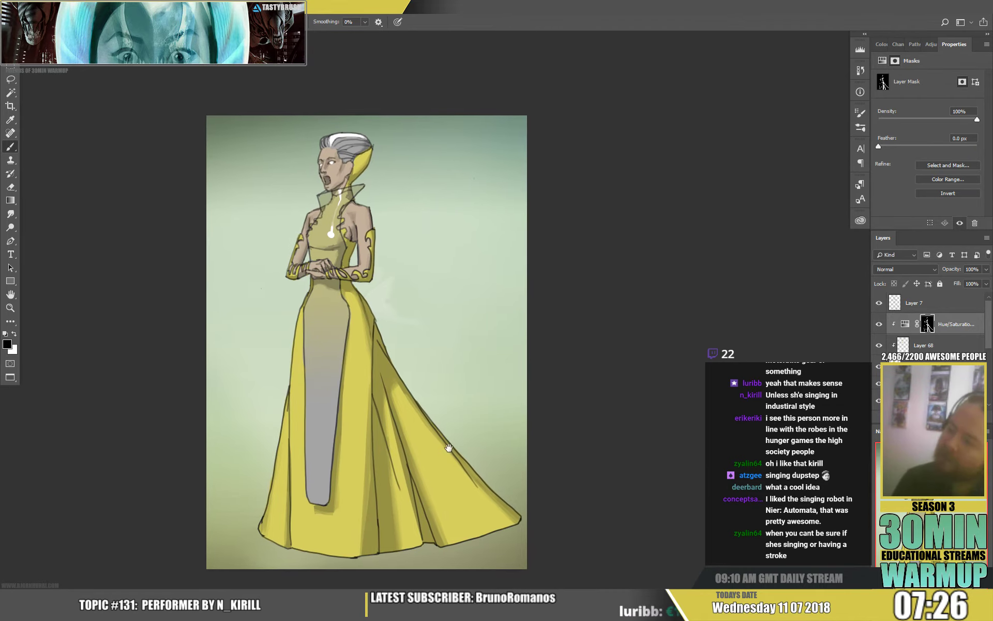
pyautogui.moveTo(448, 446); pyautogui.dragTo(472, 414)
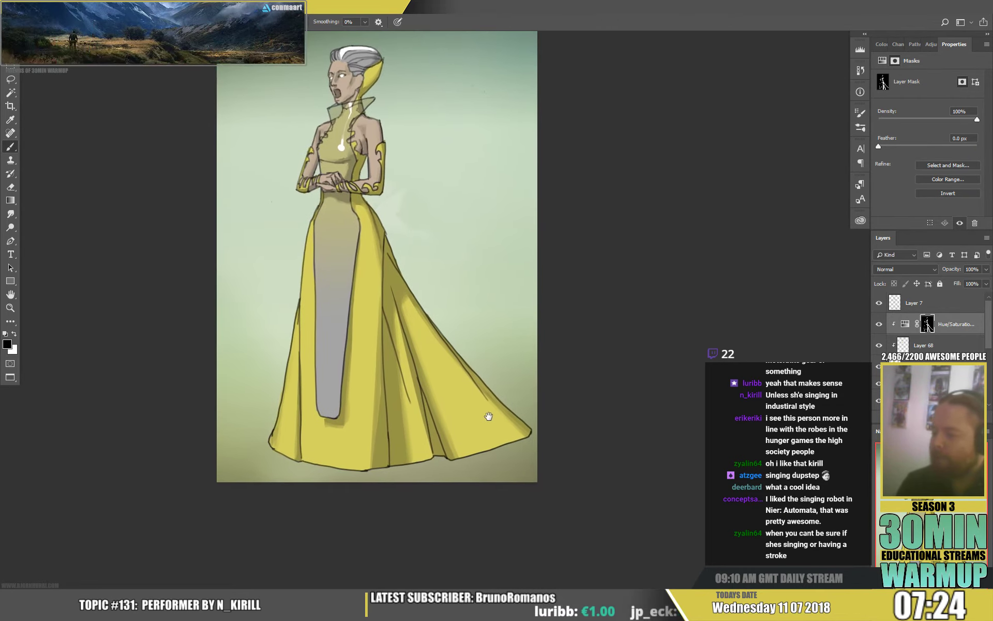
pyautogui.click(926, 306)
pyautogui.press('x')
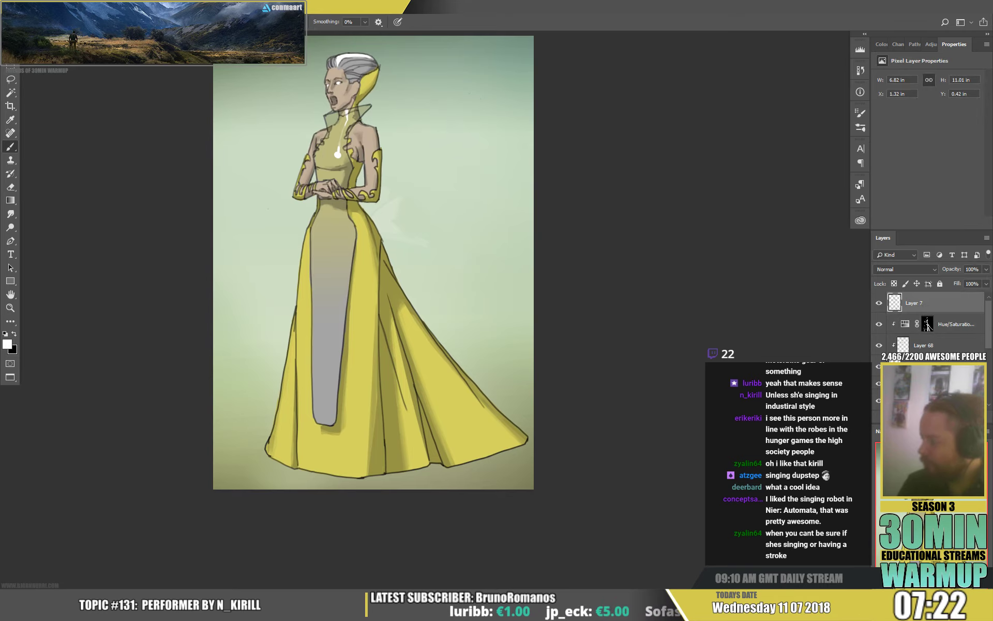
pyautogui.click(927, 324)
pyautogui.press('x')
pyautogui.hotkey('ctrl', 'shift', 'alt', 'n')
# Stamp a single white brush dot on the empty background beside the character's head.
pyautogui.moveTo(261, 333); pyautogui.dragTo(223, 156)
pyautogui.press('x')
pyautogui.press('x')
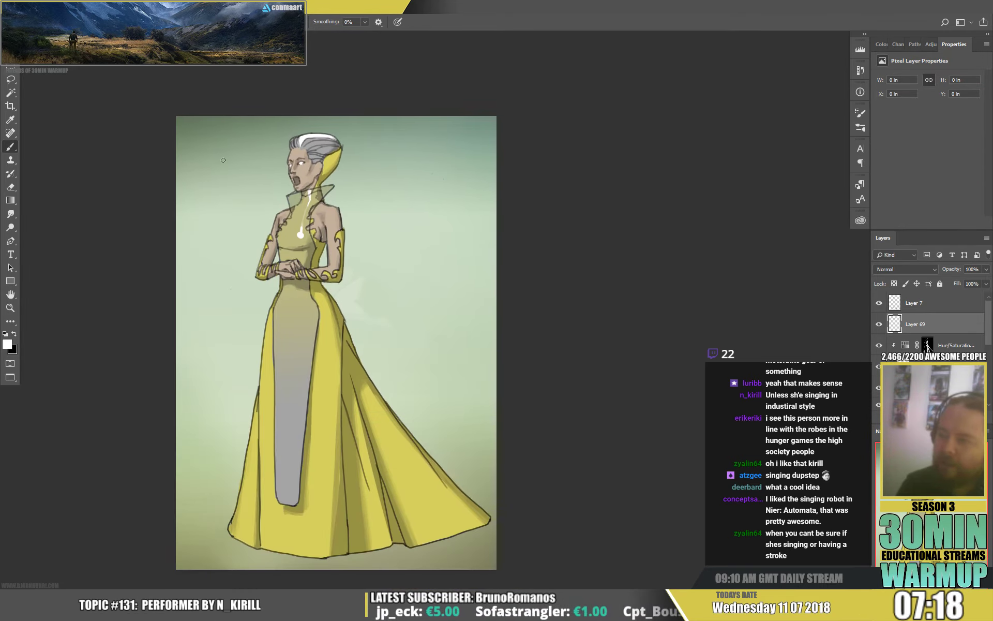
pyautogui.click(223, 160)
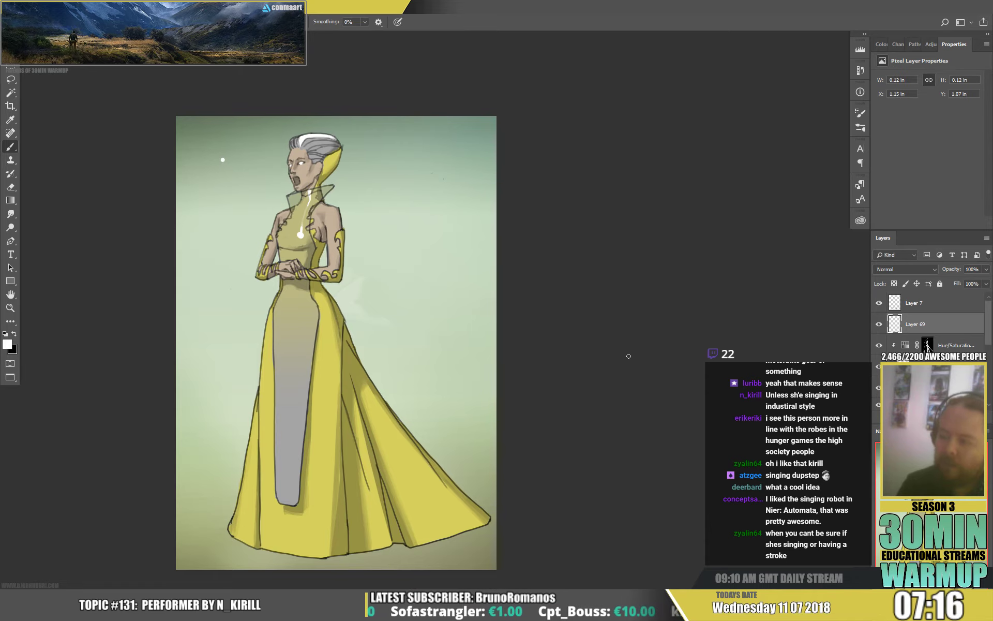
# Duplicate the white dot, offset the copy horizontally to form a pair, and merge the copy into the original layer.
pyautogui.press('v')
pyautogui.hotkey('ctrl', 'j')
pyautogui.hotkey('shift', 'Right')
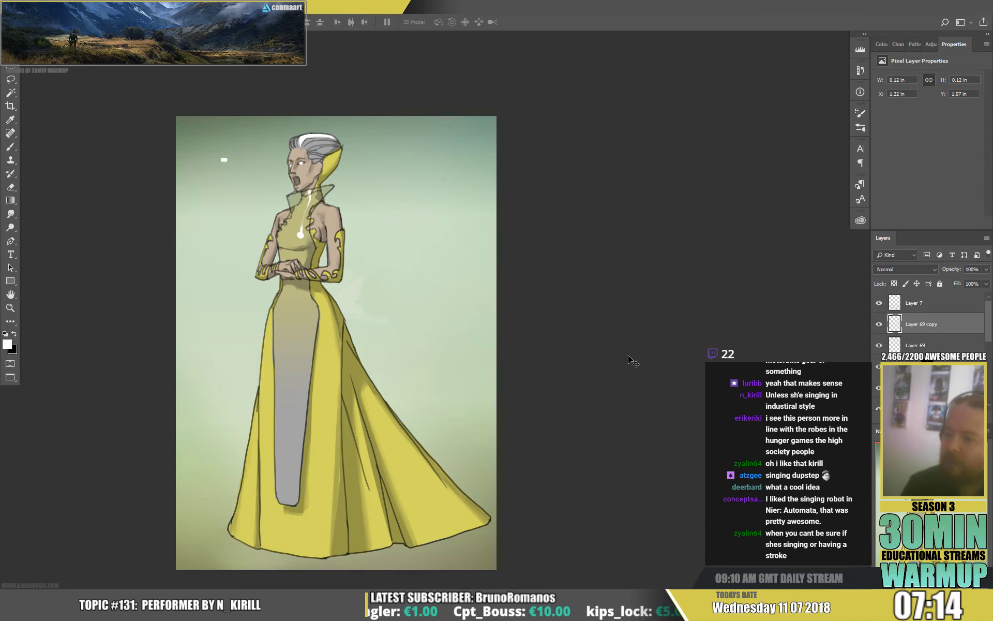
pyautogui.hotkey('ctrl', 'e')
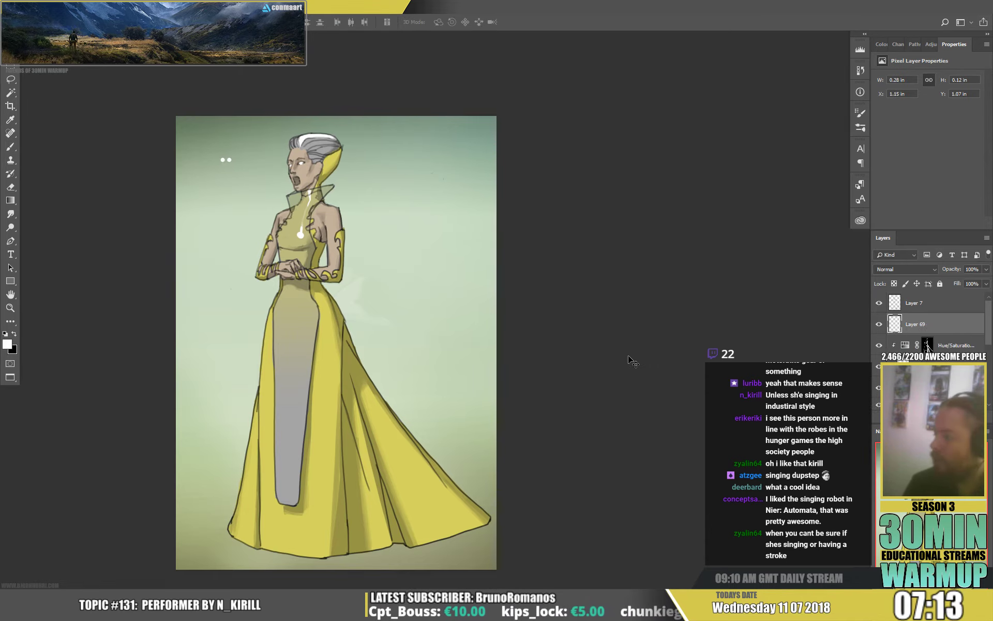
# Duplicate the pair of dots and offset the copy down and to the right as a staggered second row.
pyautogui.hotkey('ctrl', 'j')
pyautogui.hotkey('shift', 'Down')
pyautogui.hotkey('shift', 'Right')
pyautogui.hotkey('shift', 'Right')
pyautogui.hotkey('shift', 'Down')
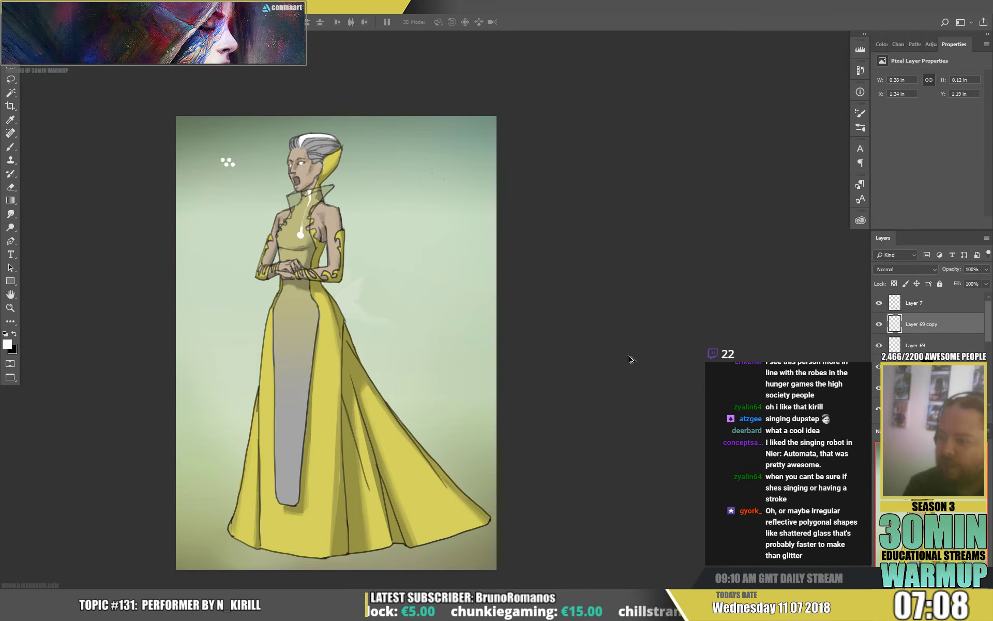
# Merge the two staggered dot rows into one layer and duplicate them straight down to form four rows.
pyautogui.hotkey('ctrl', 'e')
pyautogui.hotkey('shift', 'alt', 'Down')
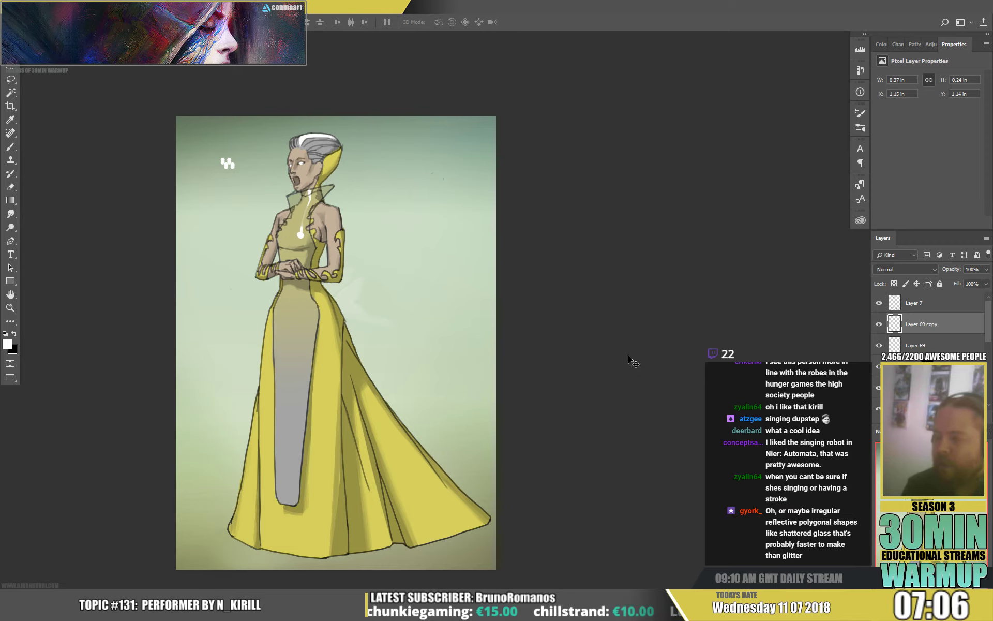
pyautogui.hotkey('shift', 'Down')
pyautogui.hotkey('shift', 'Down')
pyautogui.press('Down')
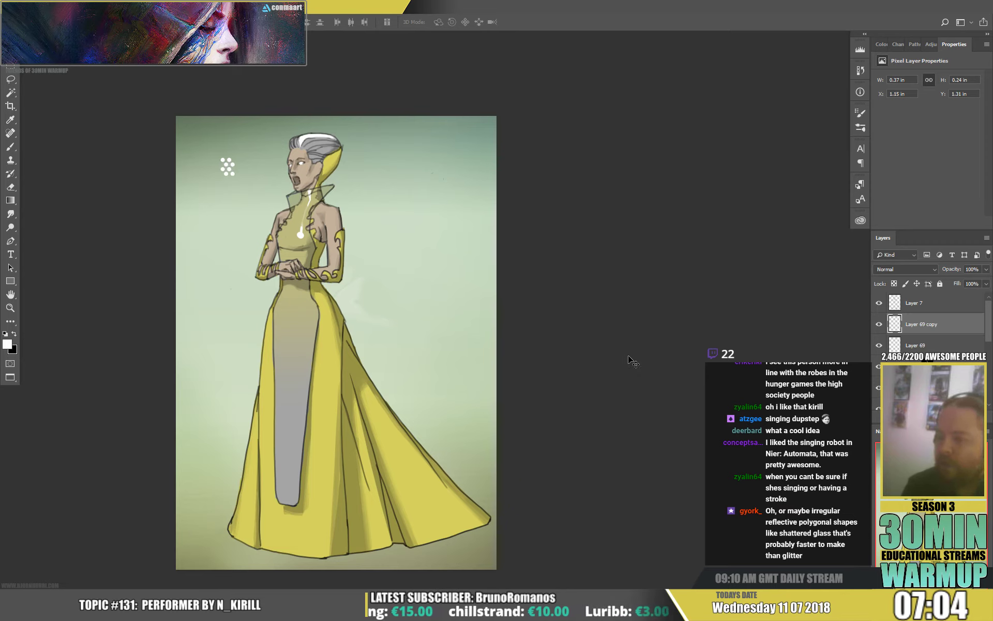
# Merge the four dot rows and duplicate the block to the right, spaced to continue the pattern as four columns.
pyautogui.hotkey('ctrl', 'e')
pyautogui.hotkey('shift', 'alt', 'Right')
pyautogui.hotkey('shift', 'Right')
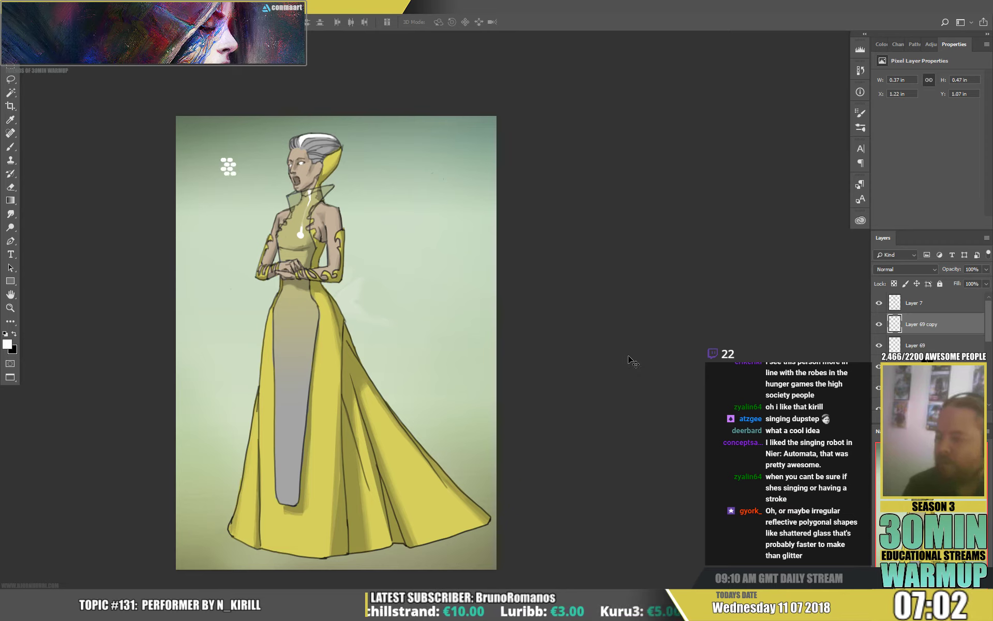
pyautogui.hotkey('shift', 'Right')
pyautogui.press('Right')
pyautogui.press('Right')
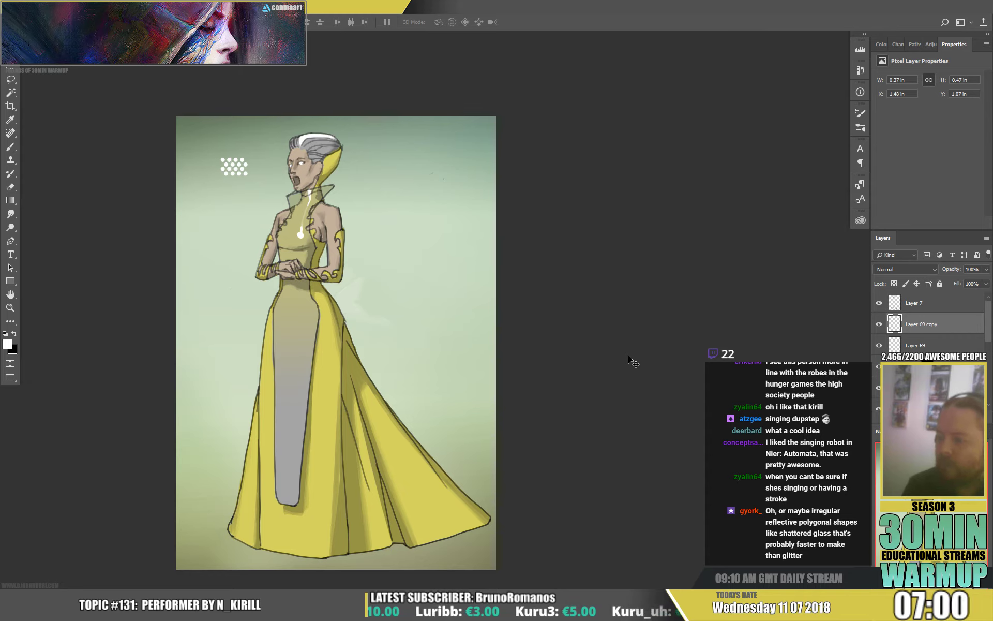
# Merge the four-column dot block and duplicate it directly below with matching spacing to form eight rows.
pyautogui.hotkey('ctrl', 'e')
pyautogui.hotkey('ctrl', 'j')
pyautogui.hotkey('shift', 'Down')
pyautogui.hotkey('shift', 'Down')
pyautogui.hotkey('shift', 'Down')
pyautogui.hotkey('shift', 'Down')
pyautogui.hotkey('shift', 'Down')
pyautogui.hotkey('shift', 'Down')
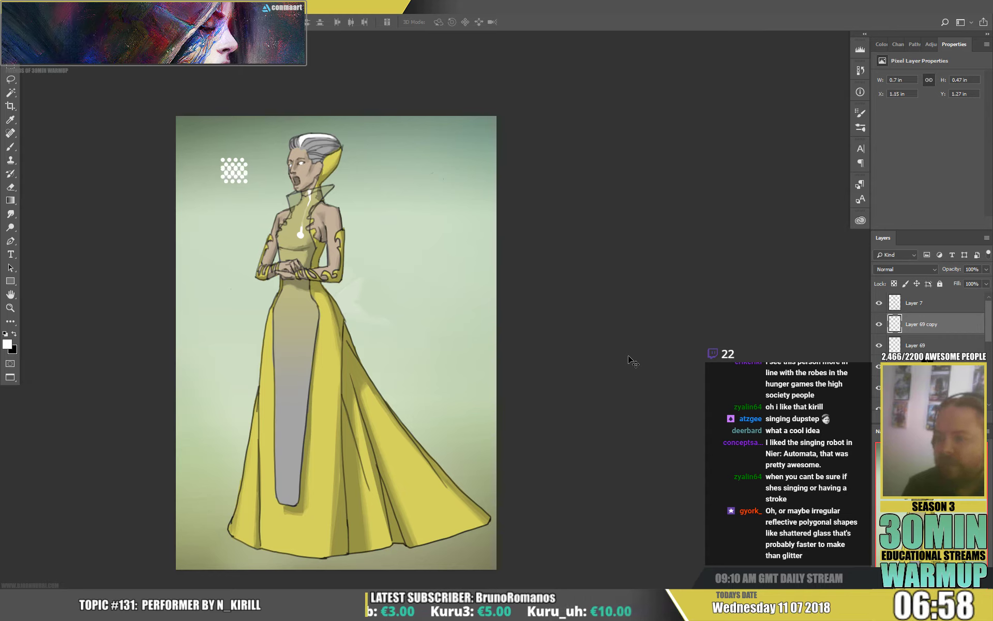
pyautogui.press('Down')
pyautogui.press('Down')
pyautogui.press('Down')
pyautogui.press('Down')
pyautogui.press('Down')
pyautogui.press('Down')
pyautogui.press('Down')
pyautogui.press('Down')
pyautogui.press('Down')
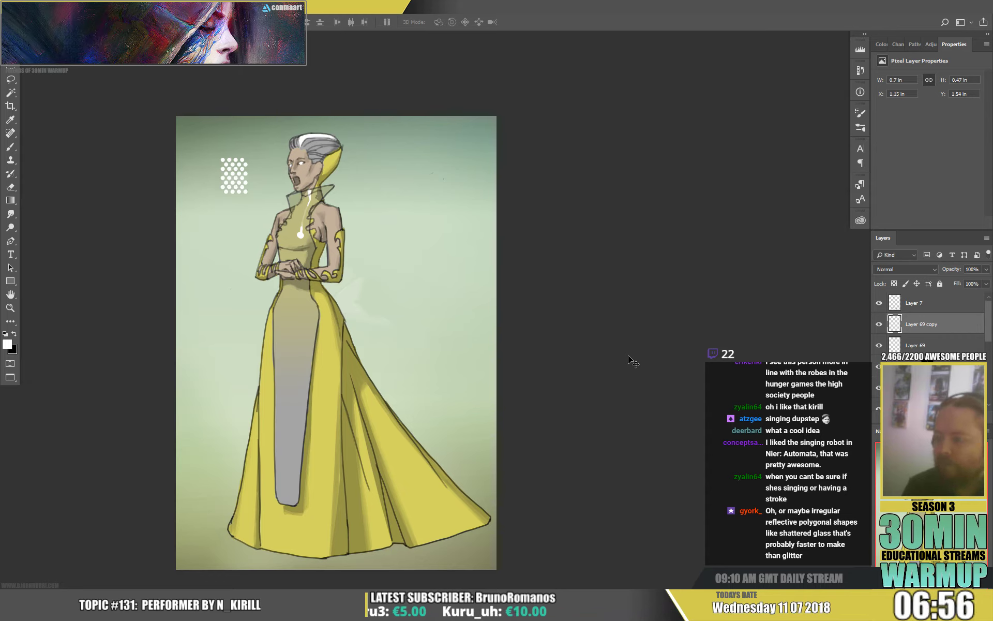
# Merge the eight-row dot block and place a duplicate alongside its right edge to form eight columns.
pyautogui.hotkey('ctrl', 'e')
pyautogui.hotkey('ctrl', 'j')
pyautogui.hotkey('shift', 'Right')
pyautogui.hotkey('shift', 'Right')
pyautogui.hotkey('shift', 'Right')
pyautogui.hotkey('shift', 'Right')
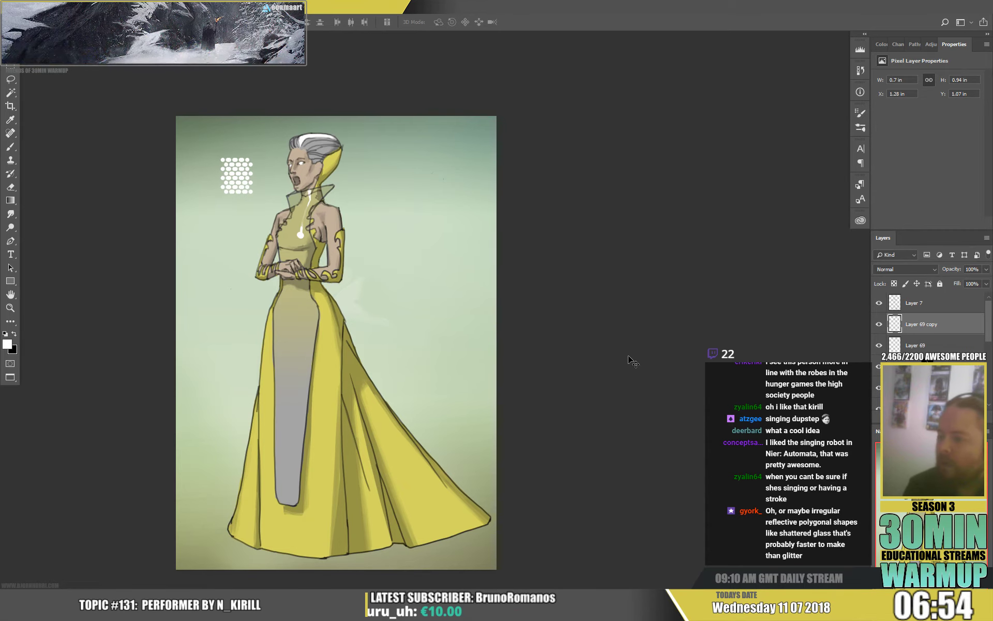
pyautogui.press('Right')
pyautogui.press('Right')
pyautogui.press('Right')
pyautogui.press('Right')
pyautogui.press('Right')
pyautogui.press('Right')
pyautogui.press('Right')
pyautogui.press('Right')
pyautogui.press('Right')
pyautogui.press('Right')
pyautogui.press('Right')
pyautogui.press('Right')
pyautogui.press('Right')
pyautogui.press('Right')
pyautogui.press('Right')
pyautogui.press('Right')
pyautogui.press('Right')
pyautogui.press('Right')
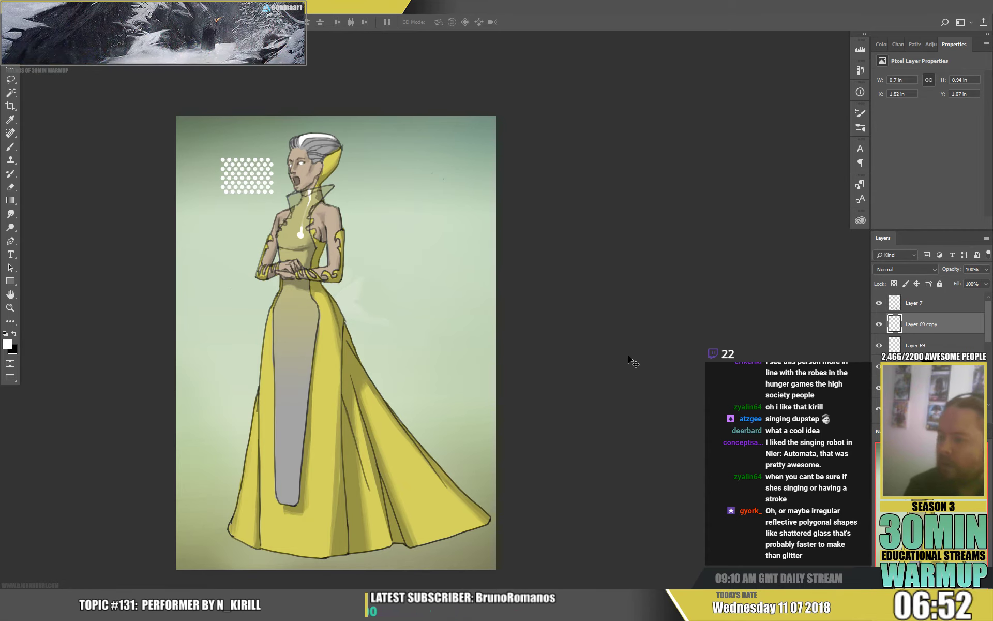
# Merge the eight-column dot block, duplicate it directly below to form sixteen rows, and merge the copy into the original layer.
pyautogui.hotkey('ctrl', 'e')
pyautogui.hotkey('ctrl', 'j')
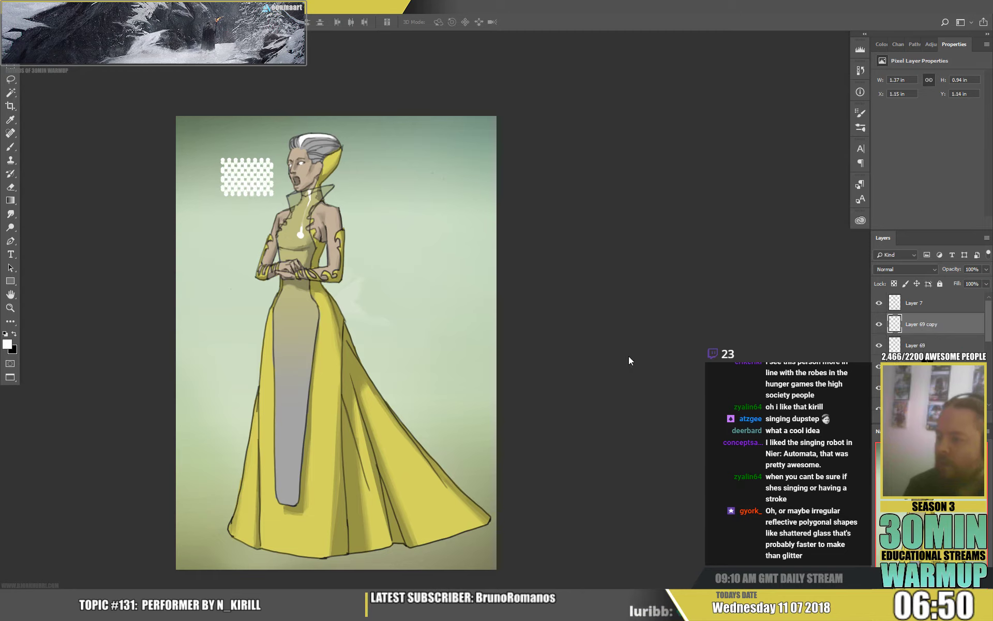
pyautogui.hotkey('shift', 'Down')
pyautogui.hotkey('shift', 'Down')
pyautogui.hotkey('shift', 'Down')
pyautogui.hotkey('shift', 'Down')
pyautogui.hotkey('shift', 'Down')
pyautogui.hotkey('shift', 'Down')
pyautogui.hotkey('shift', 'Down')
pyautogui.hotkey('shift', 'Down')
pyautogui.hotkey('shift', 'Down')
pyautogui.hotkey('shift', 'Down')
pyautogui.hotkey('shift', 'Down')
pyautogui.hotkey('shift', 'Down')
pyautogui.hotkey('shift', 'Down')
pyautogui.hotkey('shift', 'Down')
pyautogui.hotkey('shift', 'Down')
pyautogui.hotkey('shift', 'Down')
pyautogui.hotkey('shift', 'Down')
pyautogui.hotkey('shift', 'Down')
pyautogui.hotkey('shift', 'Down')
pyautogui.hotkey('shift', 'Down')
pyautogui.hotkey('shift', 'Down')
pyautogui.hotkey('shift', 'Down')
pyautogui.hotkey('shift', 'Down')
pyautogui.hotkey('shift', 'Down')
pyautogui.hotkey('shift', 'Down')
pyautogui.hotkey('shift', 'Up')
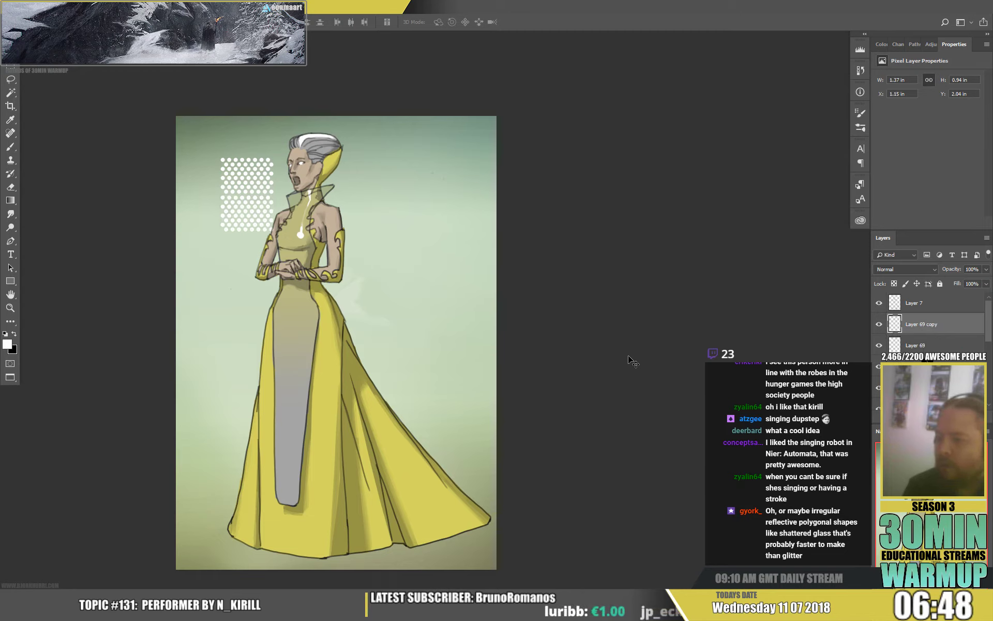
pyautogui.hotkey('shift', 'Down')
pyautogui.hotkey('ctrl', 'e')
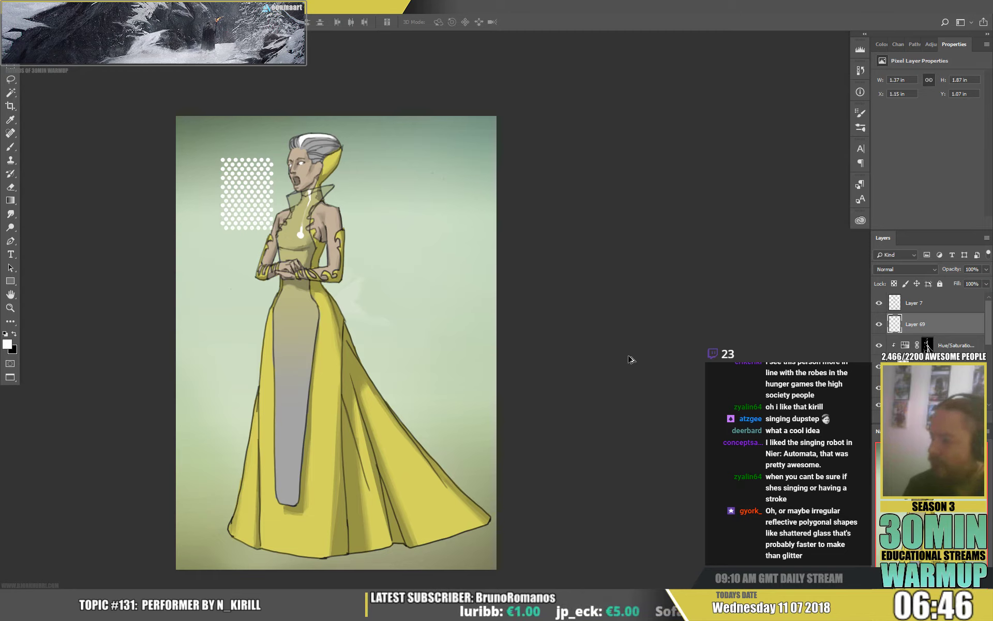
# Duplicate the sixteen-row dot block and offset the copy left, past the canvas edge, so the pattern continues seamlessly.
pyautogui.hotkey('ctrl', 'j')
pyautogui.press('Left')
pyautogui.press('Left')
pyautogui.press('Left')
pyautogui.press('Left')
pyautogui.press('Left')
pyautogui.press('Left')
pyautogui.press('Left')
pyautogui.press('Left')
pyautogui.press('Left')
pyautogui.press('Left')
pyautogui.press('Left')
pyautogui.press('Left')
pyautogui.press('Left')
pyautogui.press('Left')
pyautogui.press('Left')
pyautogui.press('Left')
pyautogui.press('Left')
pyautogui.press('Left')
pyautogui.press('Left')
pyautogui.press('Left')
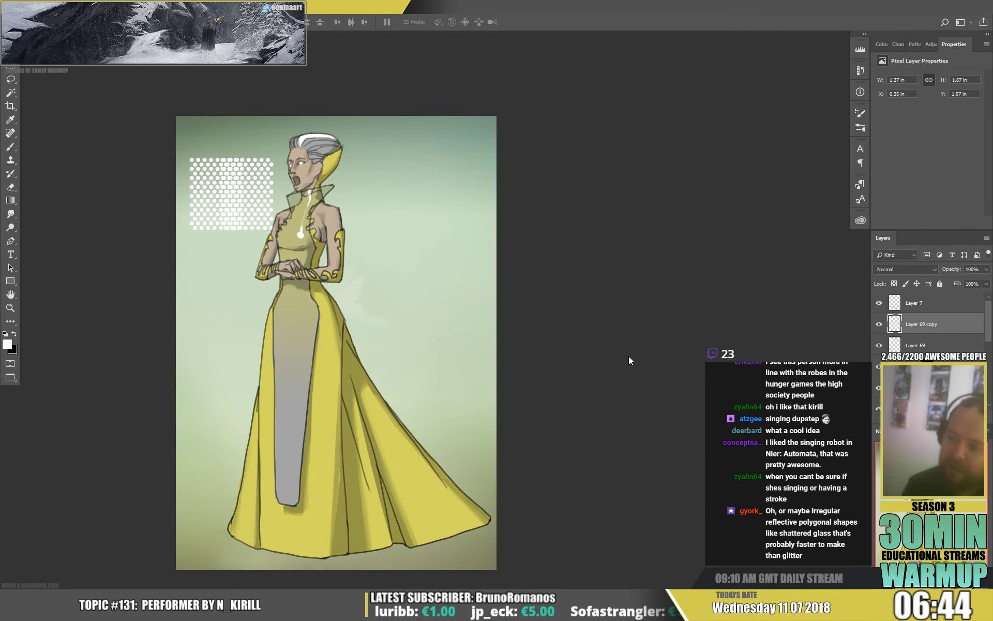
pyautogui.press('Left')
pyautogui.press('Left')
pyautogui.press('Left')
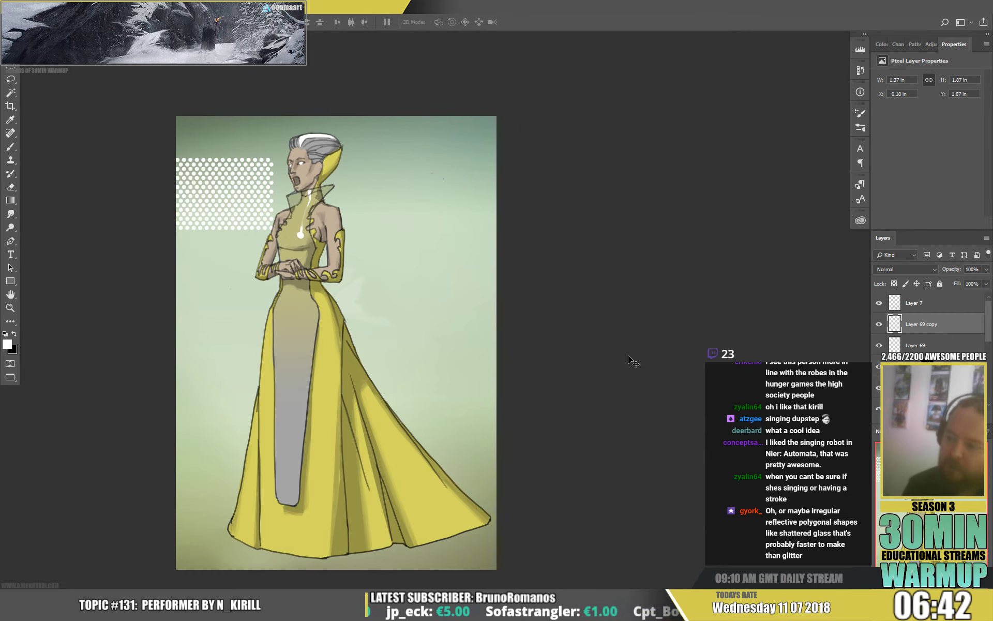
# Merge the widened dot pattern, duplicate it directly below to double its height, and merge the copy into the original layer.
pyautogui.hotkey('ctrl', 'e')
pyautogui.hotkey('ctrl', 'j')
pyautogui.press('Down')
pyautogui.press('Down')
pyautogui.press('Down')
pyautogui.press('Down')
pyautogui.press('Down')
pyautogui.press('Down')
pyautogui.press('Down')
pyautogui.press('Down')
pyautogui.press('Down')
pyautogui.press('Down')
pyautogui.press('Down')
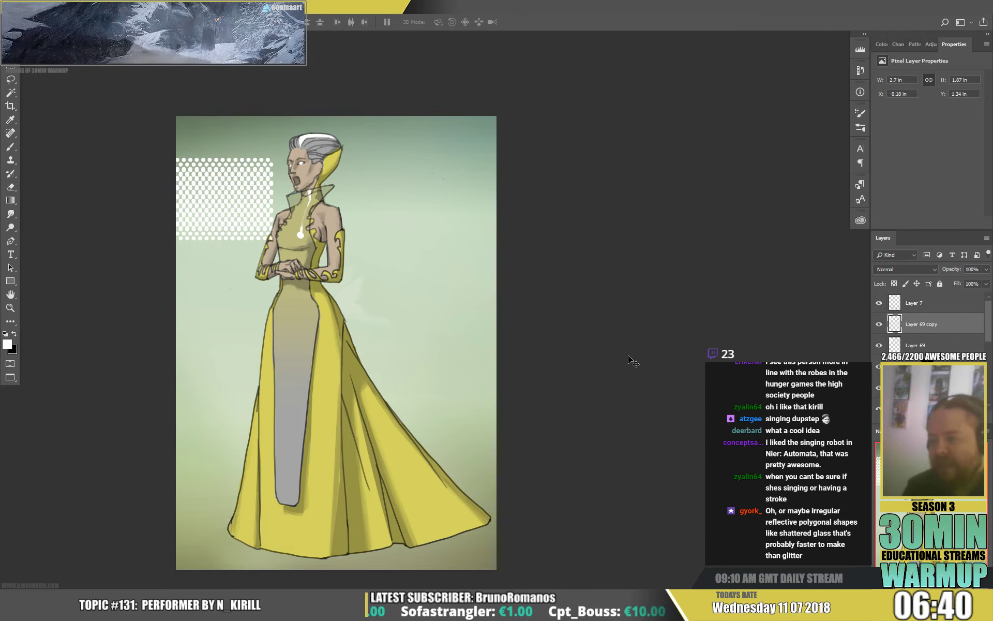
pyautogui.press('Down')
pyautogui.press('Down')
pyautogui.press('Down')
pyautogui.press('Down')
pyautogui.press('Down')
pyautogui.press('Down')
pyautogui.press('Down')
pyautogui.press('Down')
pyautogui.press('Down')
pyautogui.press('Down')
pyautogui.press('Down')
pyautogui.press('Down')
pyautogui.press('Down')
pyautogui.press('Down')
pyautogui.press('Down')
pyautogui.press('Down')
pyautogui.press('Down')
pyautogui.press('Down')
pyautogui.press('Down')
pyautogui.press('Down')
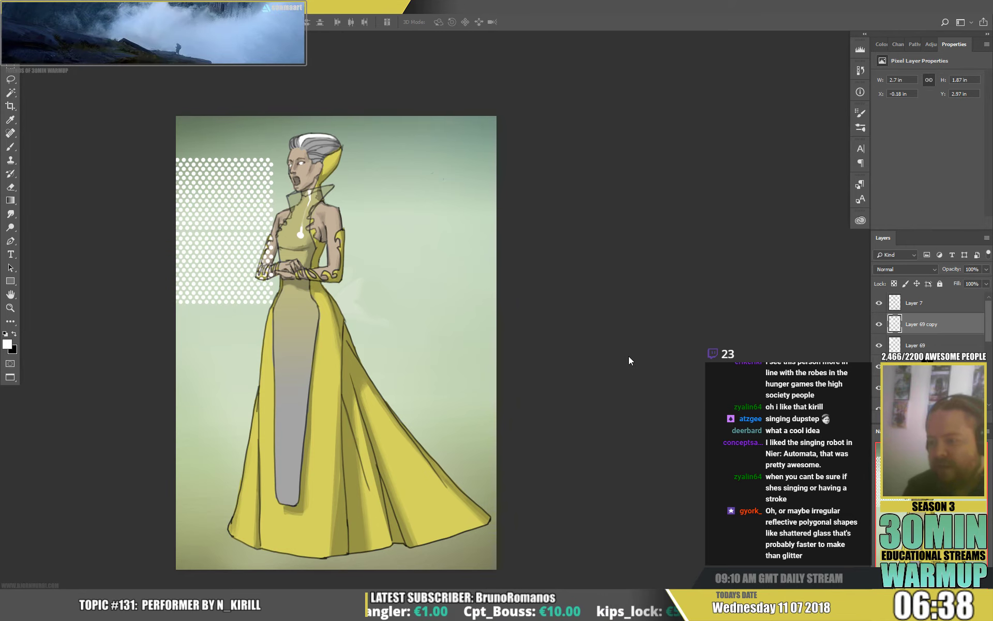
pyautogui.hotkey('ctrl', 'e')
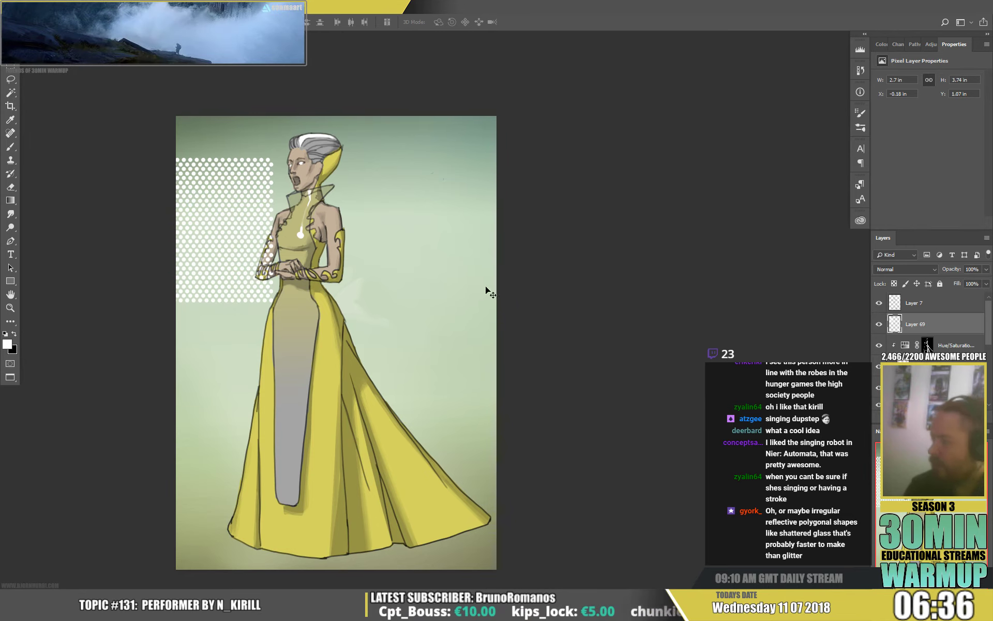
# Duplicate the dot pattern as a hidden spare copy and move the original over the lower front of the gown.
pyautogui.moveTo(298, 299); pyautogui.dragTo(395, 288)
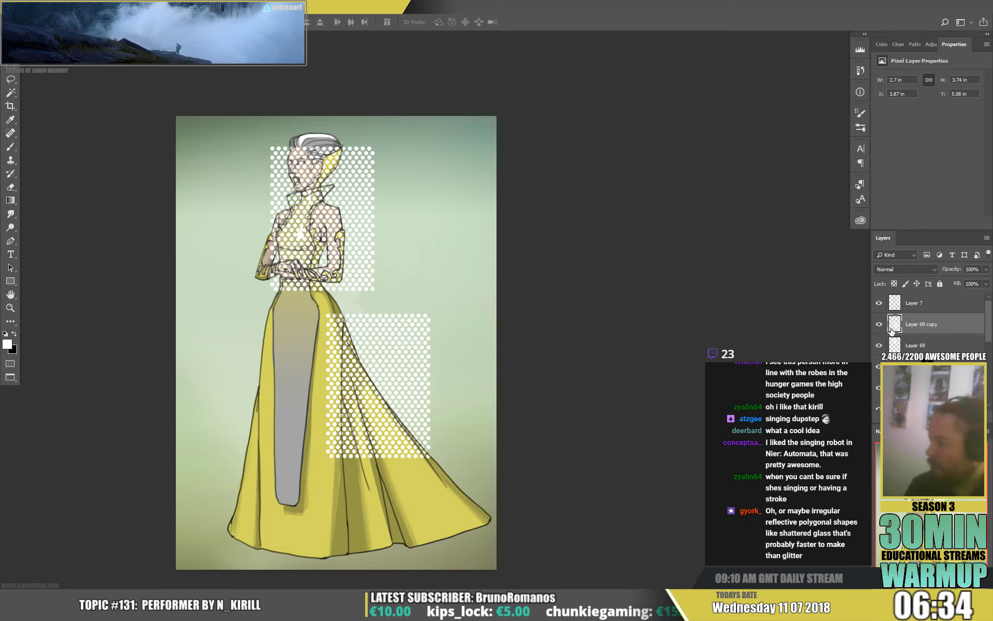
pyautogui.moveTo(879, 324); pyautogui.dragTo(879, 345)
pyautogui.click(879, 345)
pyautogui.click(926, 345)
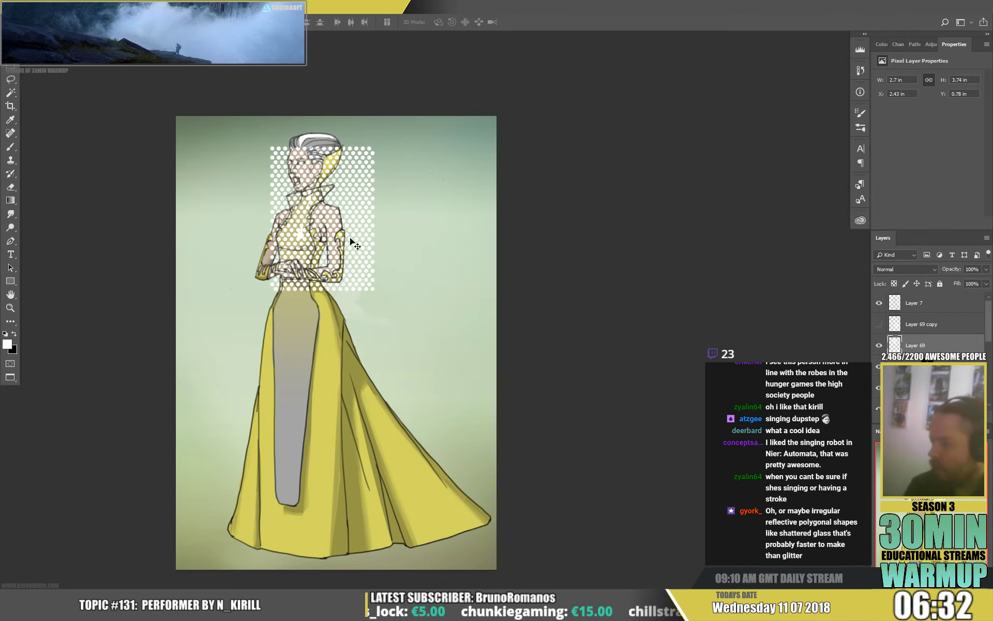
pyautogui.moveTo(349, 237); pyautogui.dragTo(307, 413)
pyautogui.hotkey('ctrl', 't')
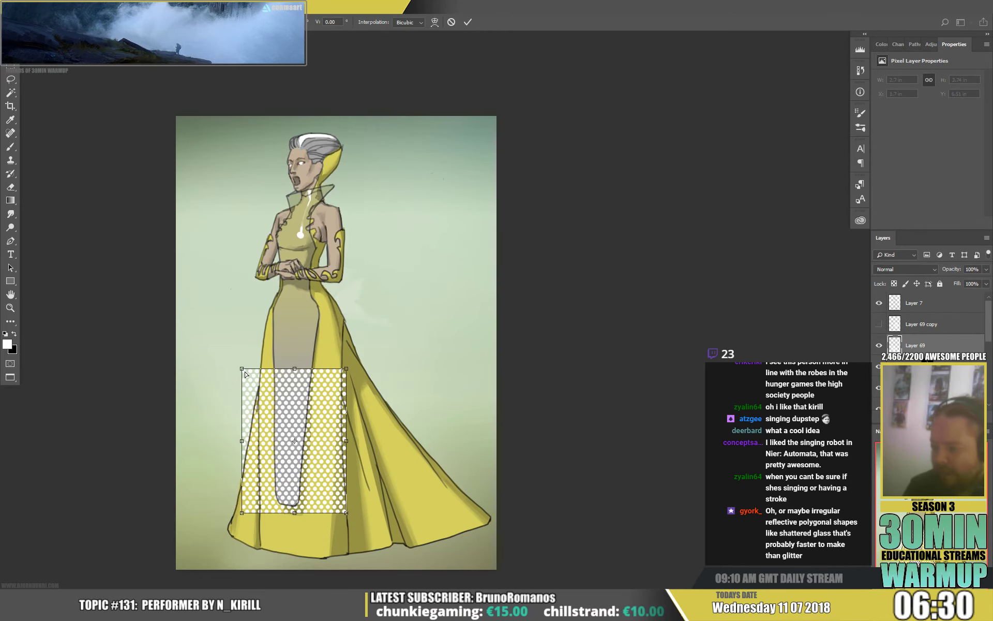
pyautogui.moveTo(244, 369); pyautogui.dragTo(242, 374)
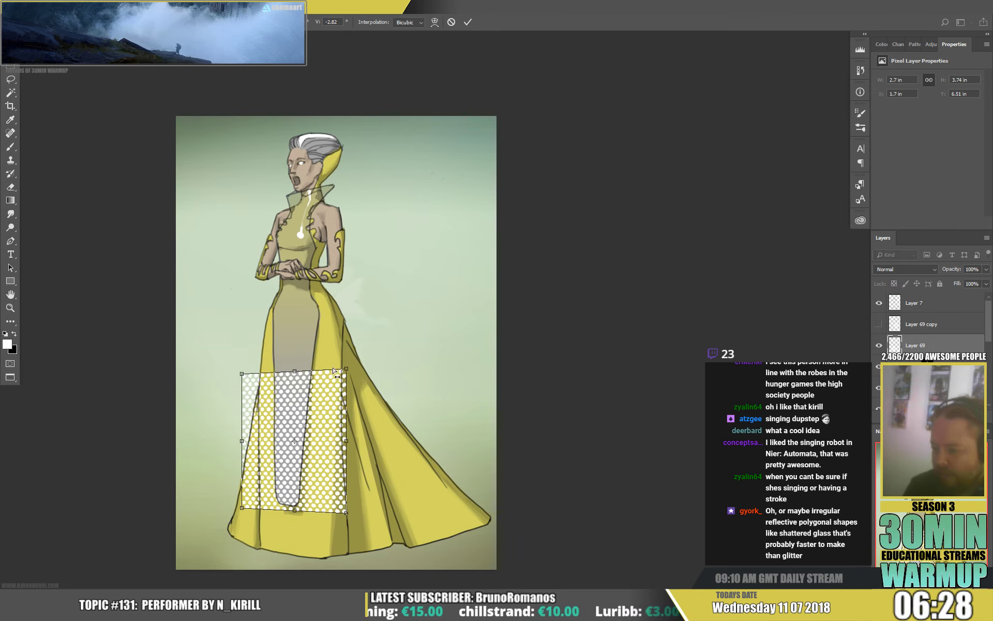
pyautogui.moveTo(346, 369); pyautogui.dragTo(332, 389)
pyautogui.moveTo(319, 428); pyautogui.dragTo(329, 336)
pyautogui.press('Escape')
# Scale and distort the dot pattern to about 1.68 by 4.43 in so it covers the gown's grey front panel.
pyautogui.hotkey('ctrl', 't')
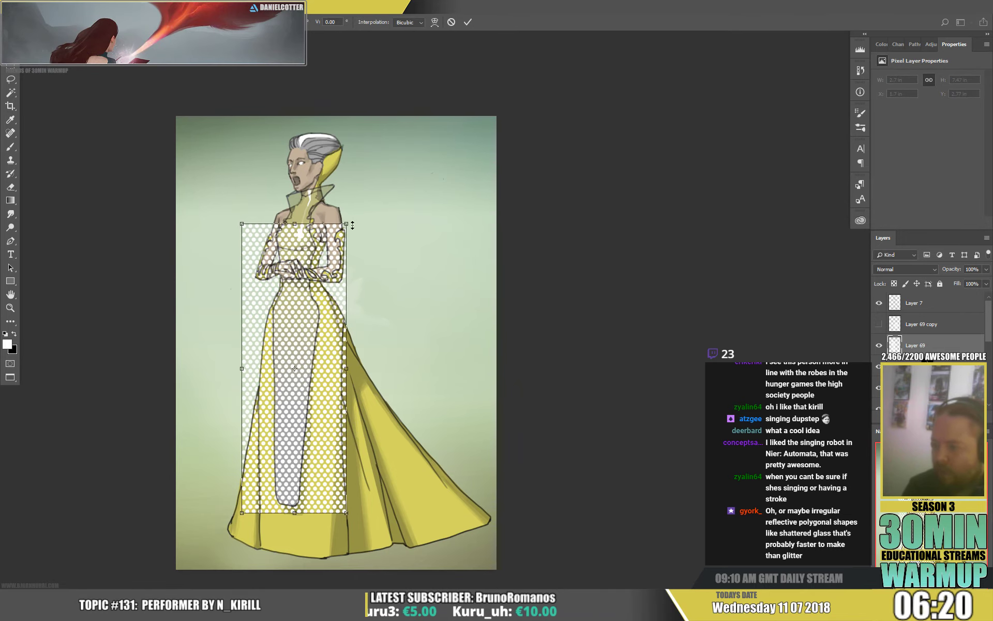
pyautogui.moveTo(350, 222); pyautogui.dragTo(334, 336)
pyautogui.moveTo(265, 352)
pyautogui.mouseDown()
pyautogui.moveTo(281, 353)
pyautogui.moveTo(263, 342)
pyautogui.mouseUp()
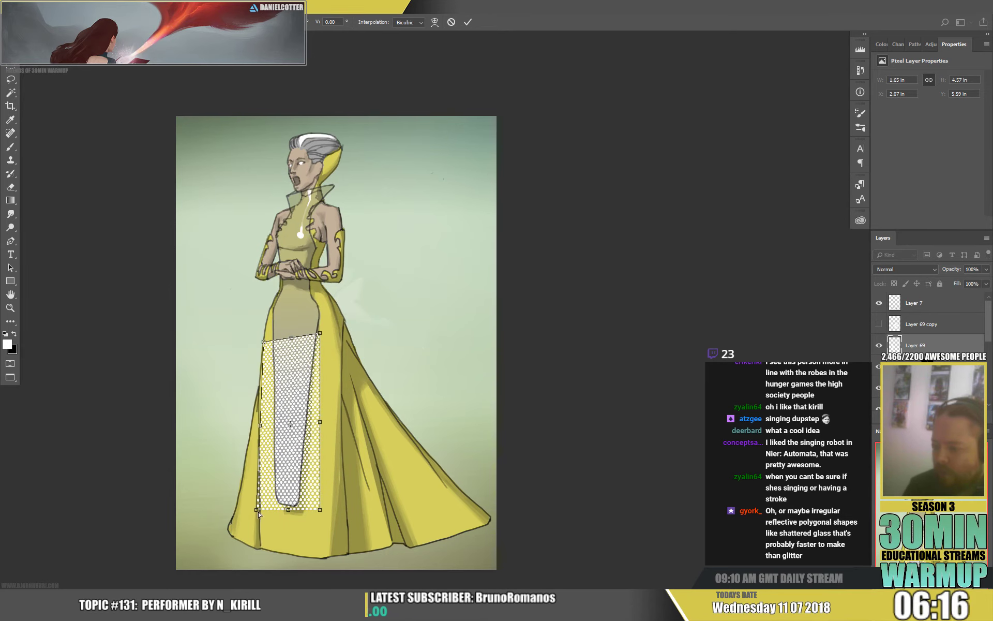
pyautogui.moveTo(258, 510); pyautogui.dragTo(258, 508)
pyautogui.moveTo(322, 339); pyautogui.dragTo(258, 339)
pyautogui.press('Return')
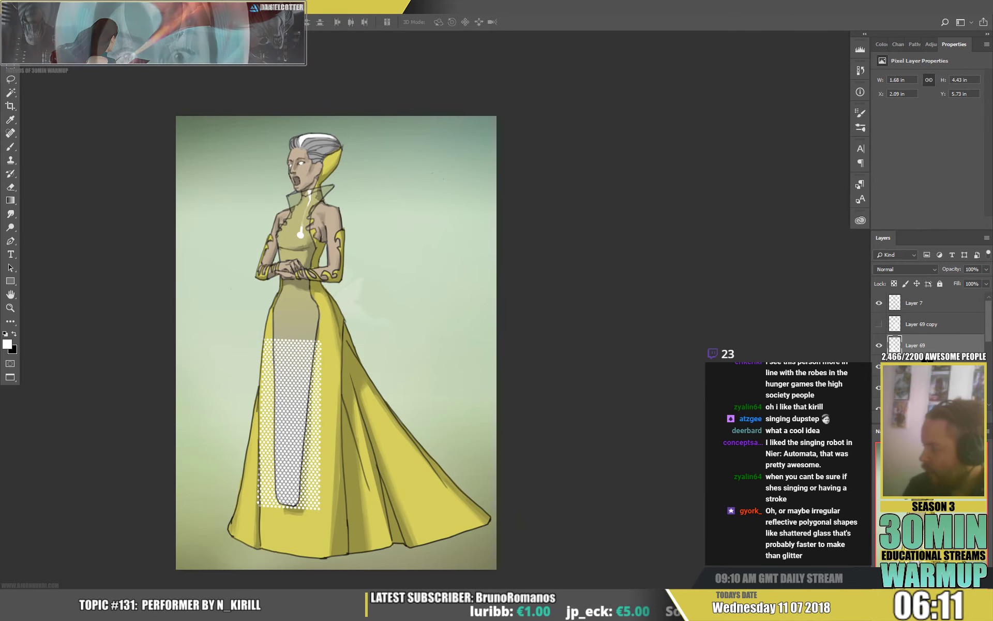
# Add a layer mask to the dot pattern and fade its upper part with soft black brush strokes down the gown's front panel.
pyautogui.press('b')
pyautogui.press('x')
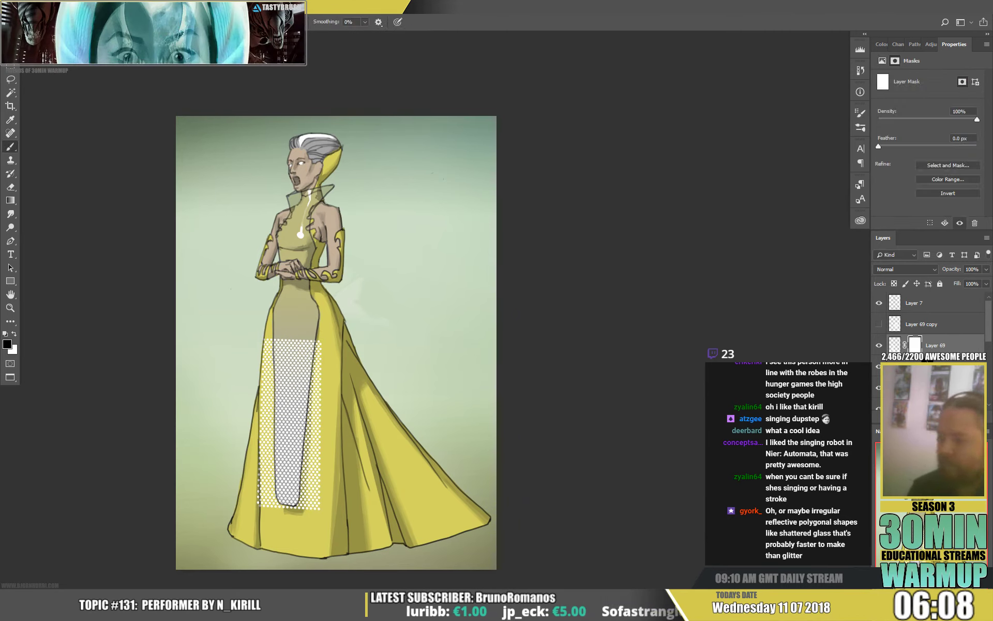
pyautogui.rightClick(319, 373)
pyautogui.moveTo(243, 352)
pyautogui.mouseDown()
pyautogui.moveTo(300, 320)
pyautogui.moveTo(231, 358)
pyautogui.moveTo(308, 363)
pyautogui.moveTo(280, 410)
pyautogui.mouseUp()
pyautogui.moveTo(389, 354)
pyautogui.mouseDown()
pyautogui.moveTo(253, 362)
pyautogui.moveTo(304, 313)
pyautogui.moveTo(266, 350)
pyautogui.moveTo(313, 327)
pyautogui.mouseUp()
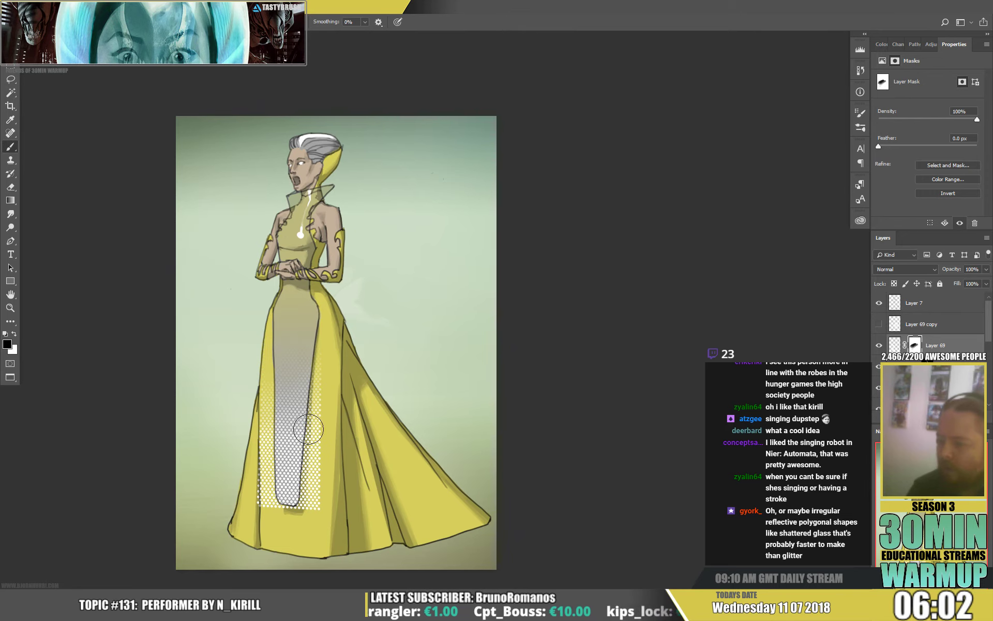
pyautogui.moveTo(309, 430)
pyautogui.mouseDown()
pyautogui.moveTo(281, 464)
pyautogui.moveTo(299, 495)
pyautogui.mouseUp()
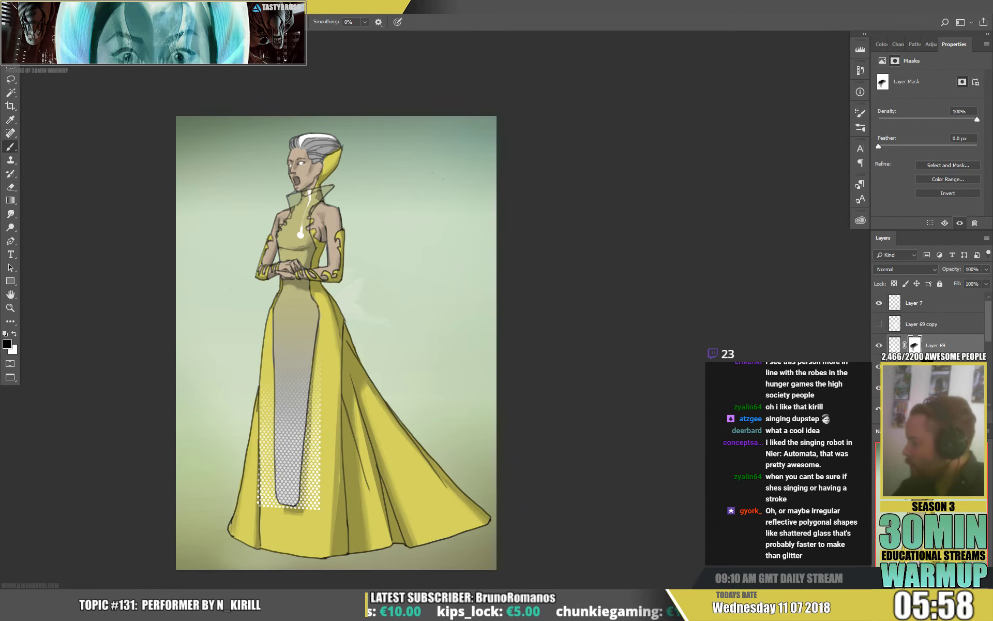
# Select the grey front panel, group the dot pattern layer, and mask the group to the panel's shape.
pyautogui.click(921, 406)
pyautogui.press('w')
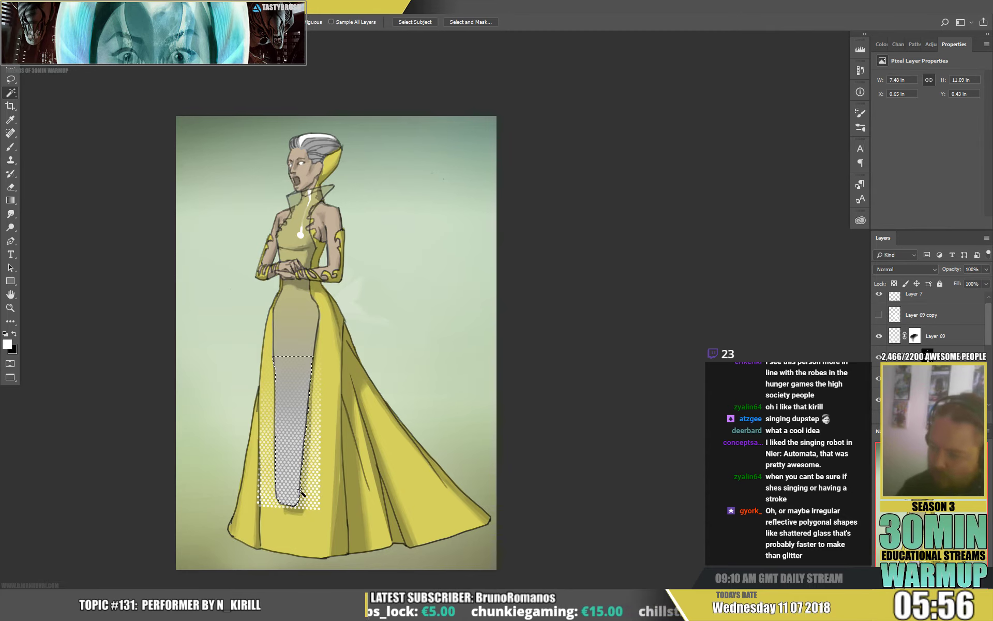
pyautogui.hotkey('ctrl', 'g')
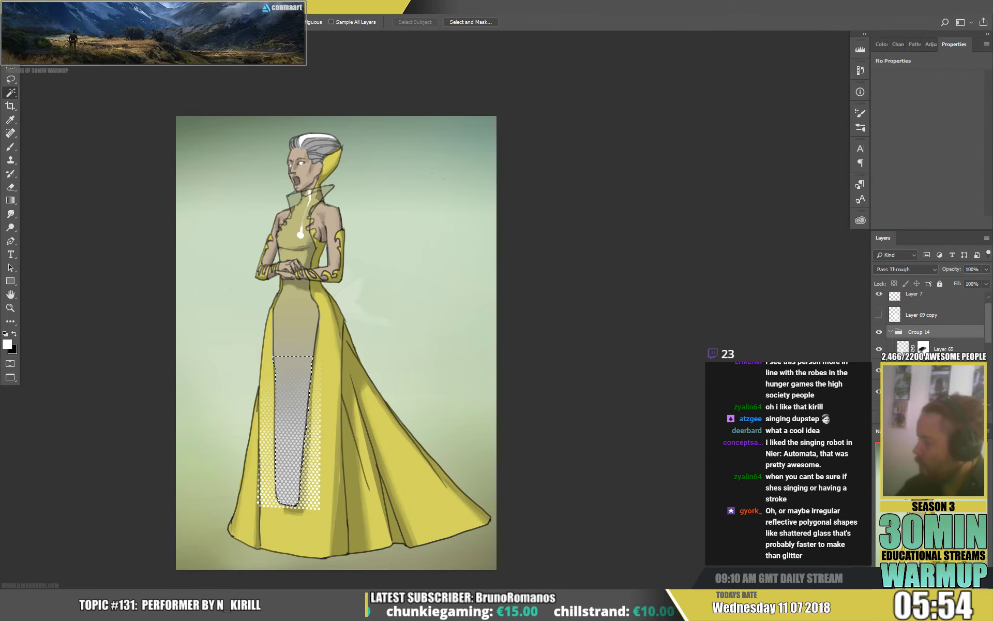
pyautogui.hotkey('ctrl', 'alt', 'm')
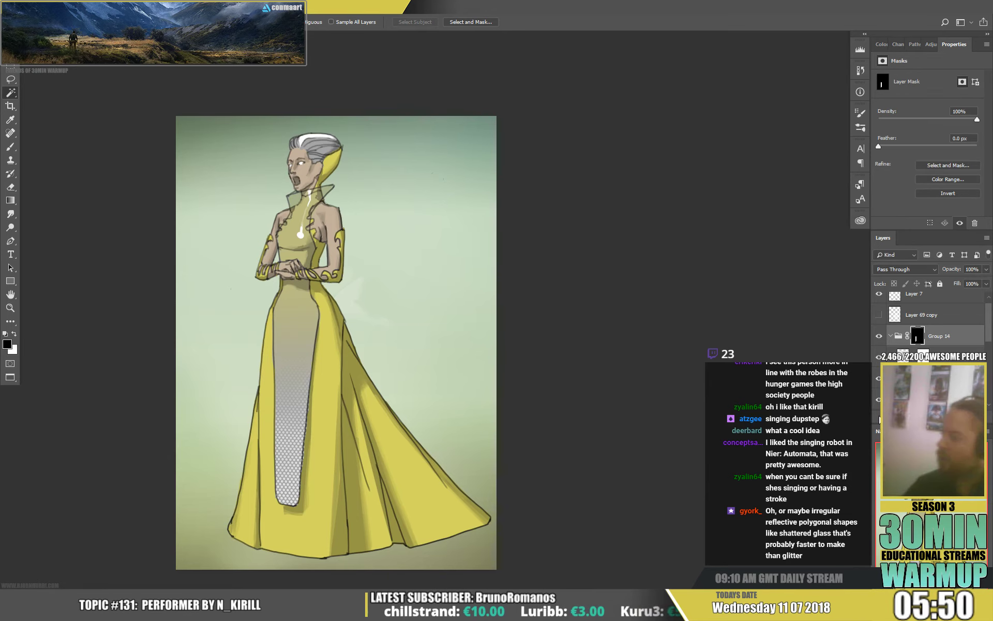
# Choose the Hard Round 15 1 brush for the group's mask and adjust its size.
pyautogui.press('b')
pyautogui.rightClick(370, 385)
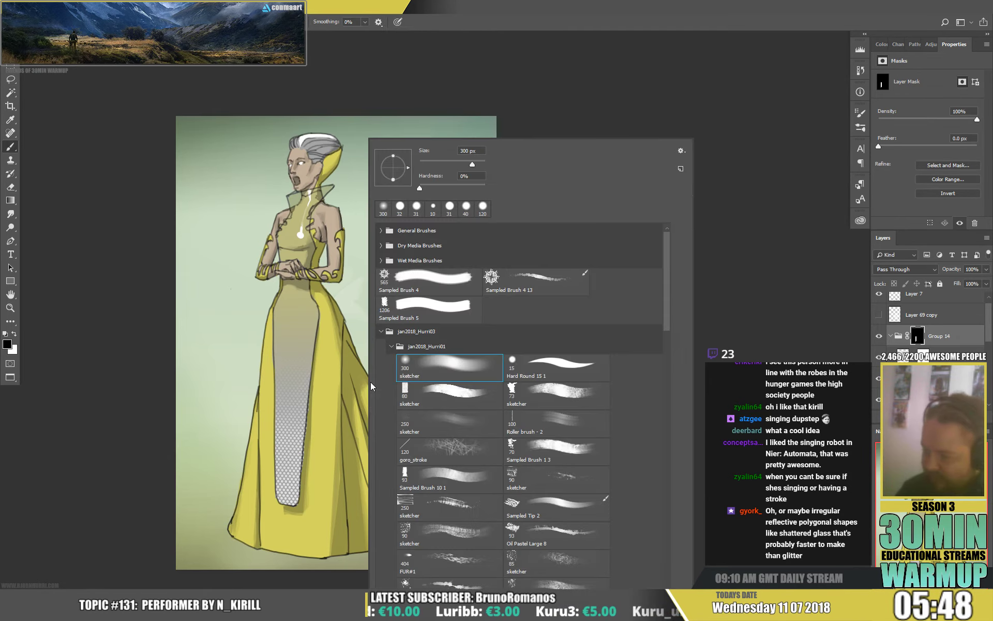
pyautogui.click(533, 368)
pyautogui.click(441, 164)
pyautogui.press('Return')
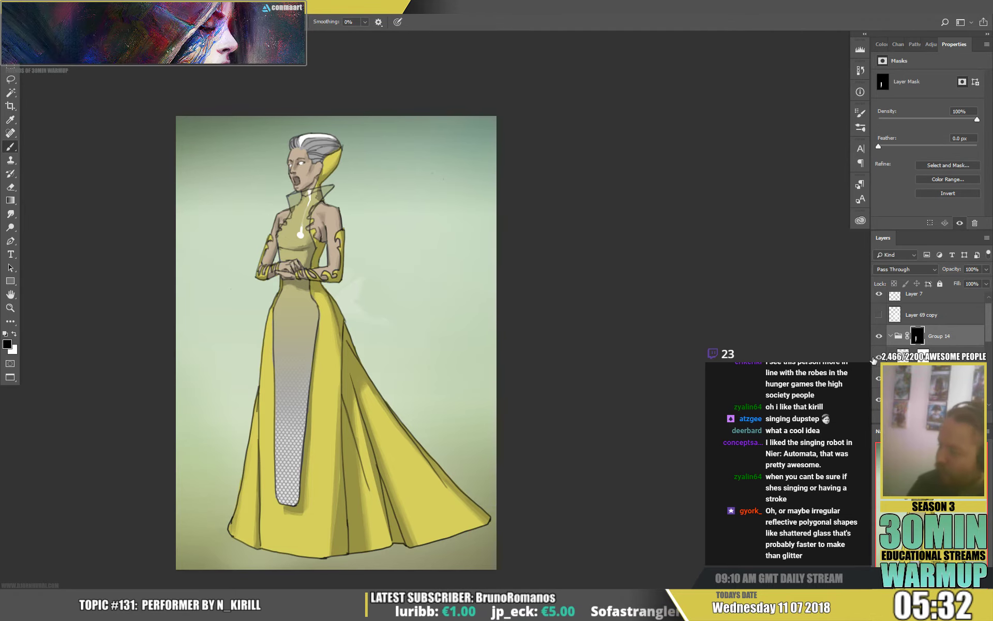
# Lower the dot pattern layer's opacity to 18%.
pyautogui.click(904, 353)
pyautogui.click(985, 269)
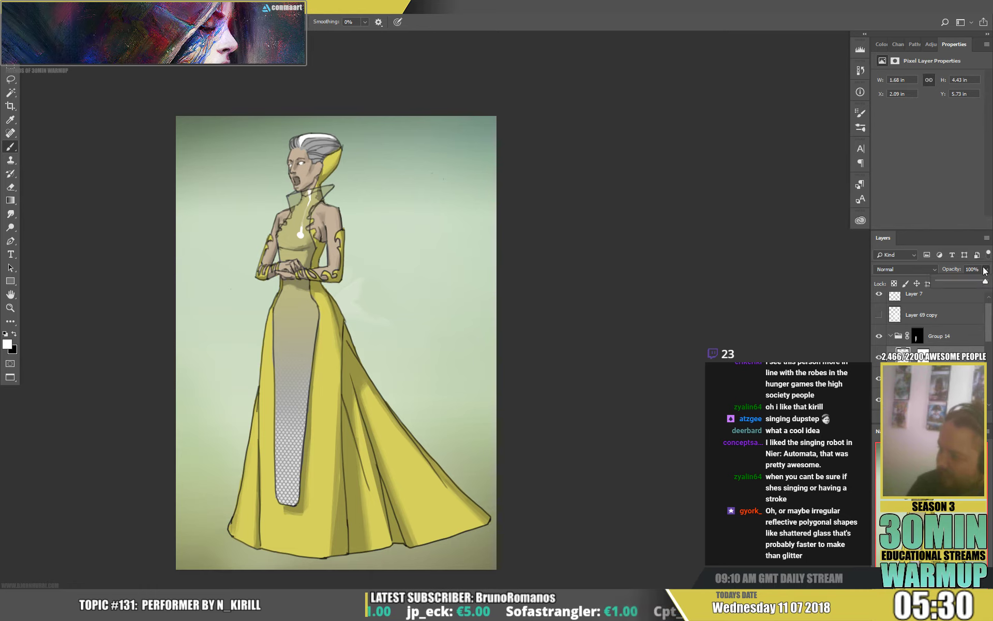
pyautogui.click(957, 282)
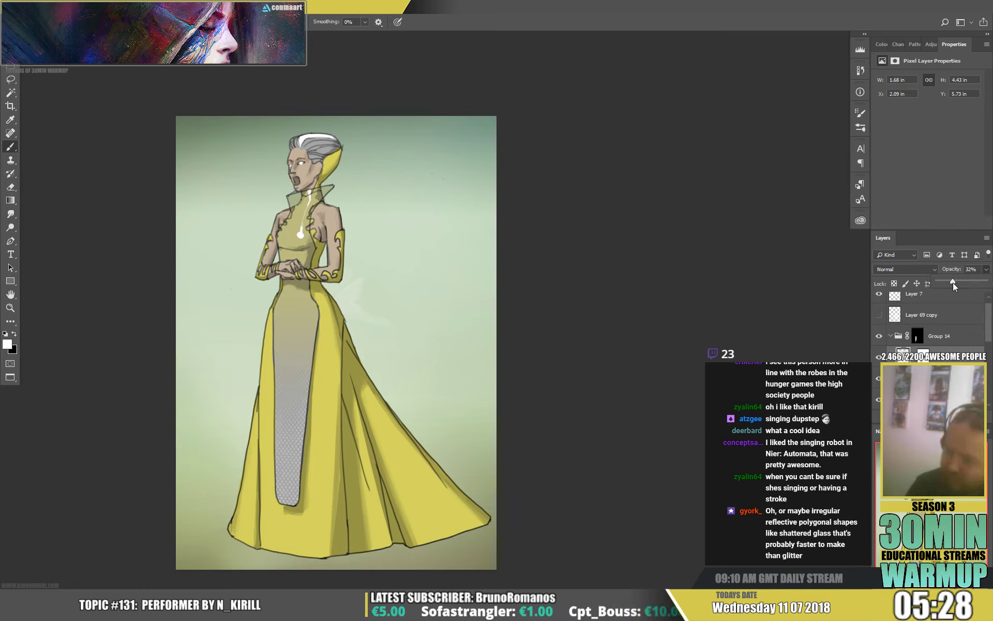
pyautogui.moveTo(953, 283); pyautogui.dragTo(949, 281)
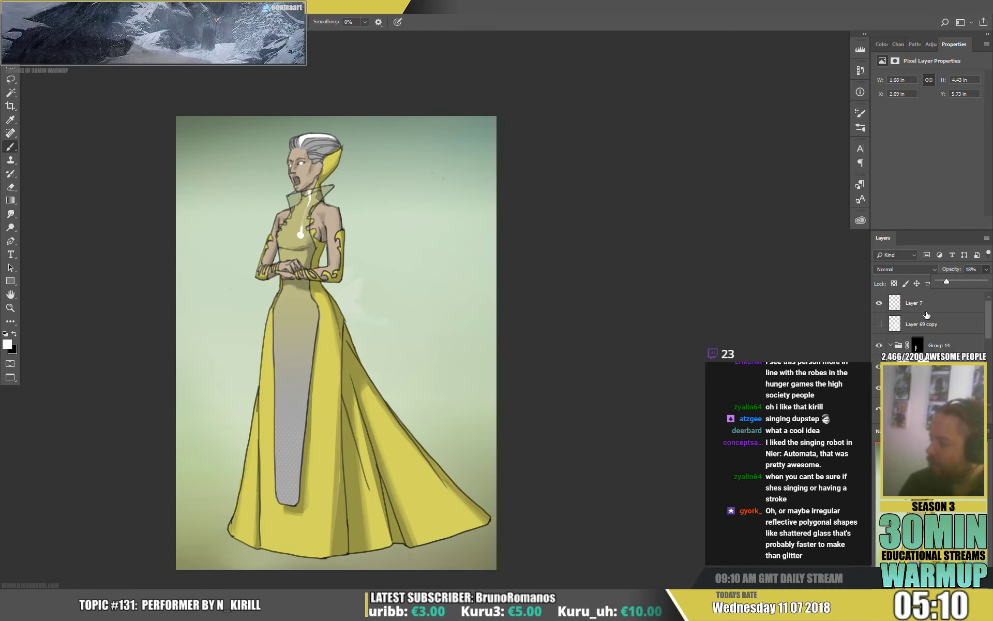
# Colorize the line art on Layer 7 with Hue/Saturation, using hue 0, saturation 74 and lightness +8.
pyautogui.click(933, 305)
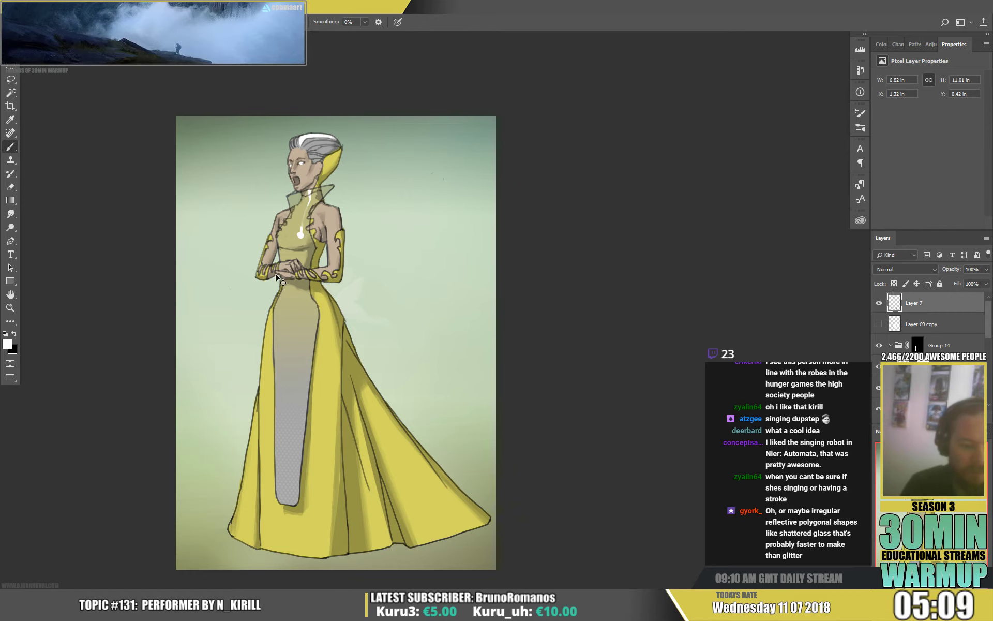
pyautogui.hotkey('ctrl', 'u')
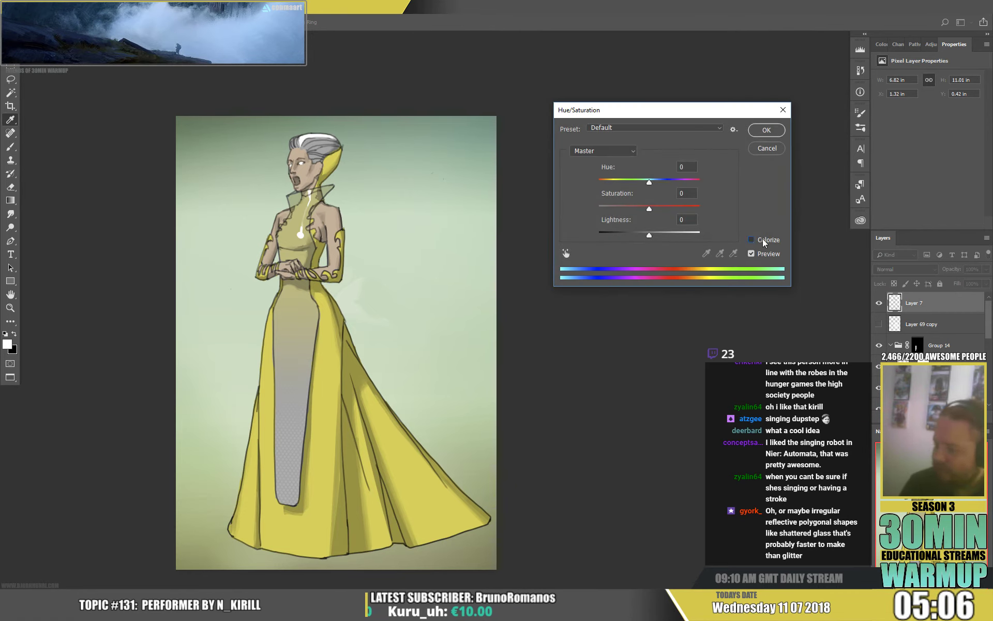
pyautogui.click(751, 239)
pyautogui.click(651, 207)
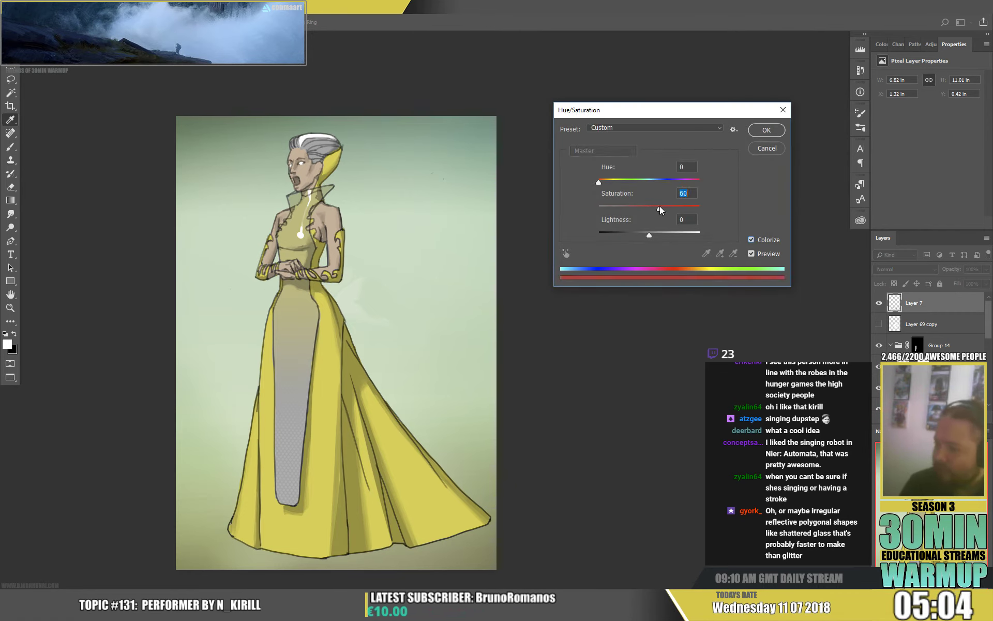
pyautogui.moveTo(659, 206); pyautogui.dragTo(654, 234)
pyautogui.click(650, 232)
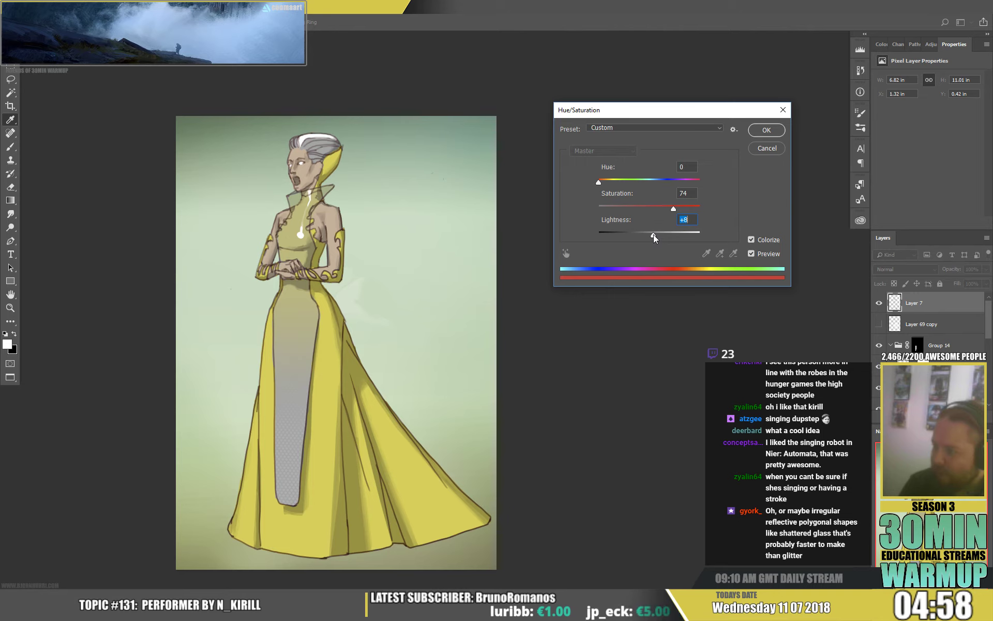
pyautogui.press('Return')
pyautogui.press('b')
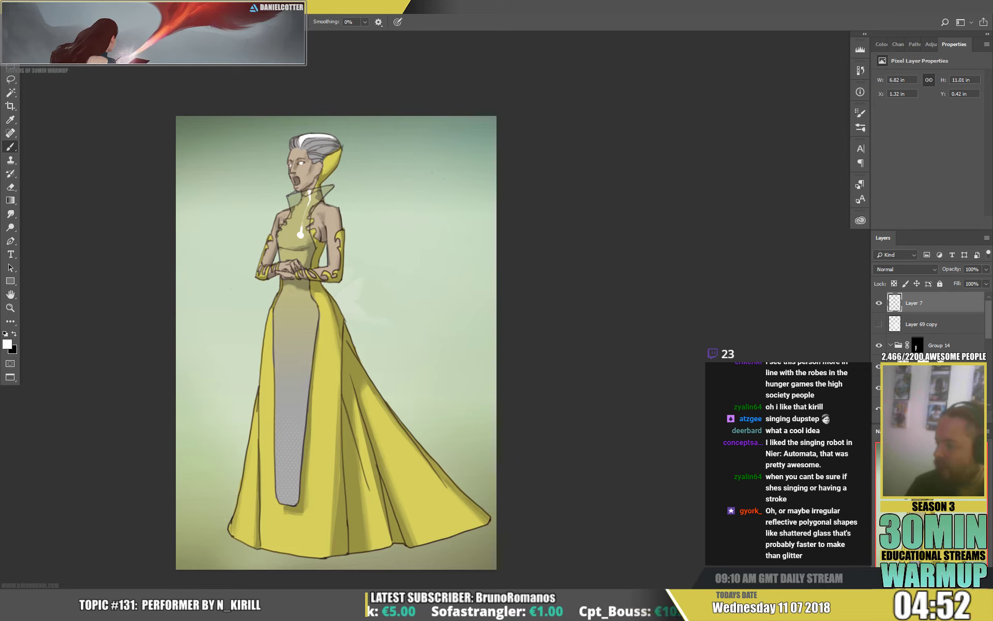
# Collapse the dot pattern group, Group 14, and add a new empty layer beneath it for the gown.
pyautogui.click(954, 345)
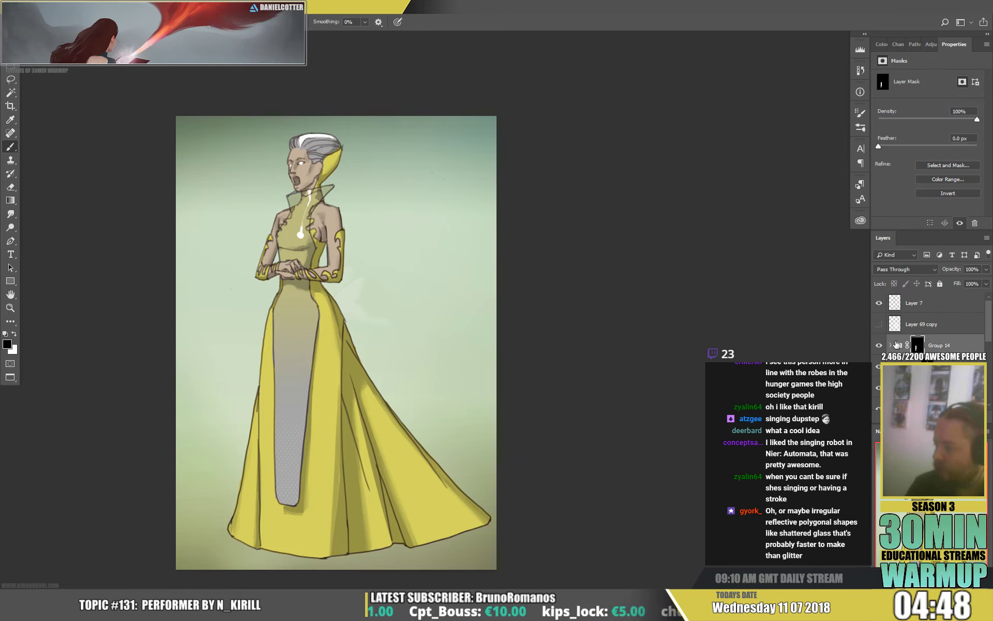
pyautogui.click(939, 345)
pyautogui.press('x')
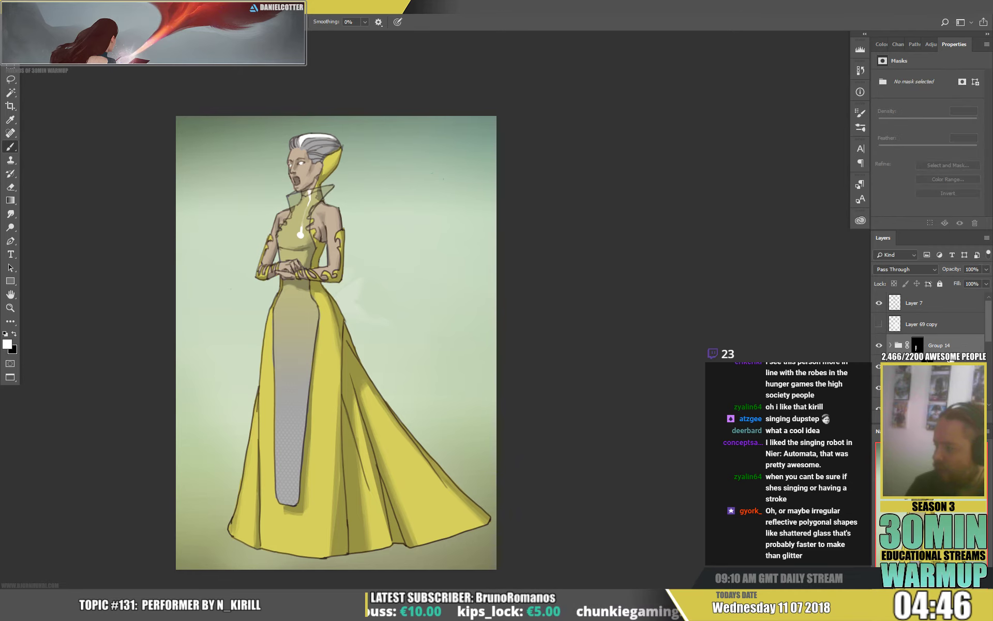
pyautogui.click(951, 361)
pyautogui.hotkey('ctrl', 'shift', 'alt', 'n')
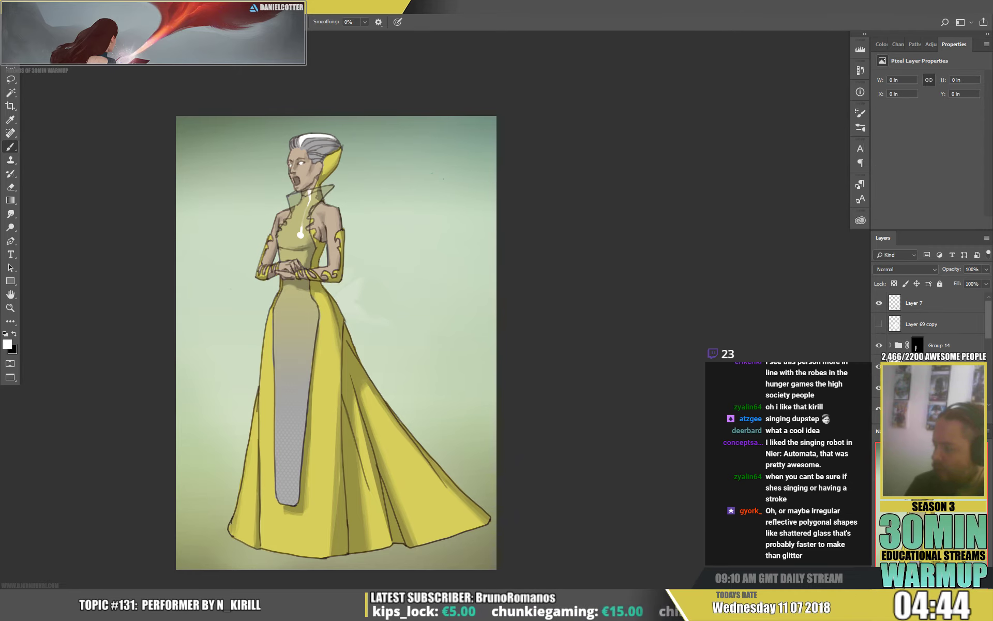
# Choose a dark orange-brown foreground colour and draw a gradient upward from the gown's hem to the neckline.
pyautogui.press('g')
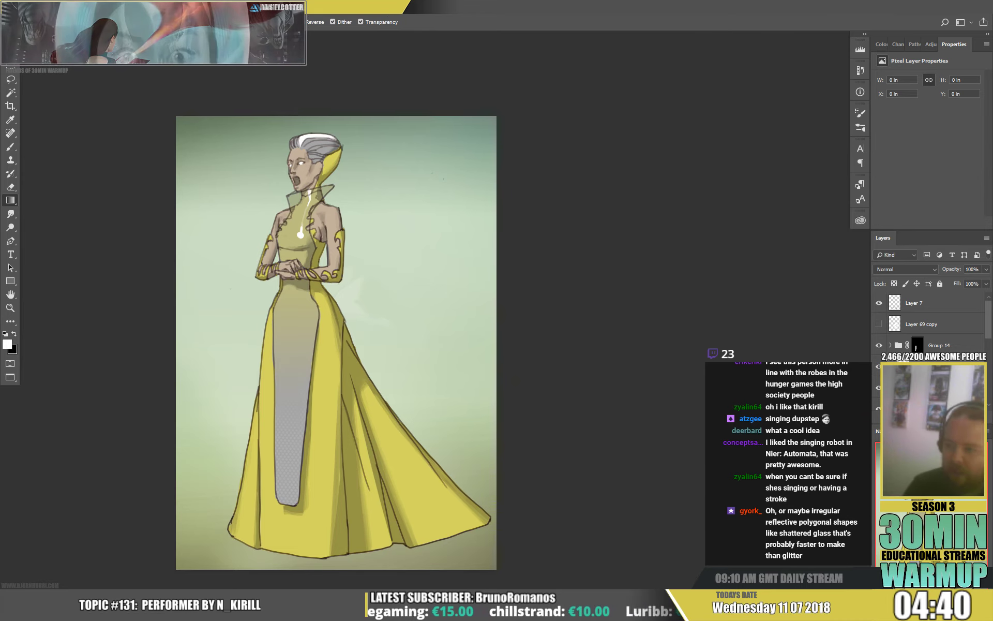
pyautogui.click(7, 344)
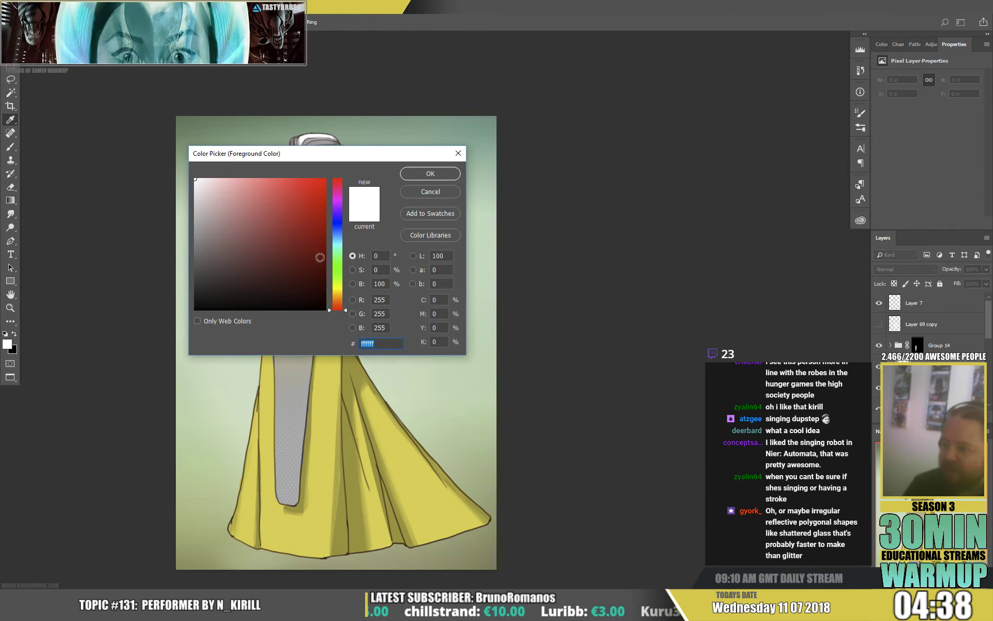
pyautogui.click(339, 302)
pyautogui.click(286, 261)
pyautogui.click(430, 173)
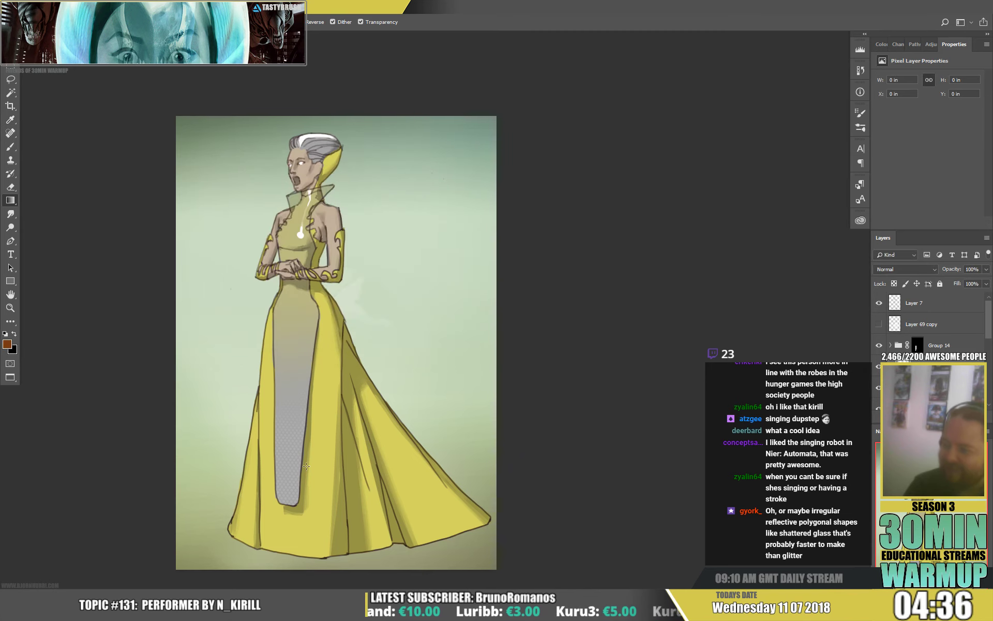
pyautogui.moveTo(310, 545); pyautogui.dragTo(305, 193)
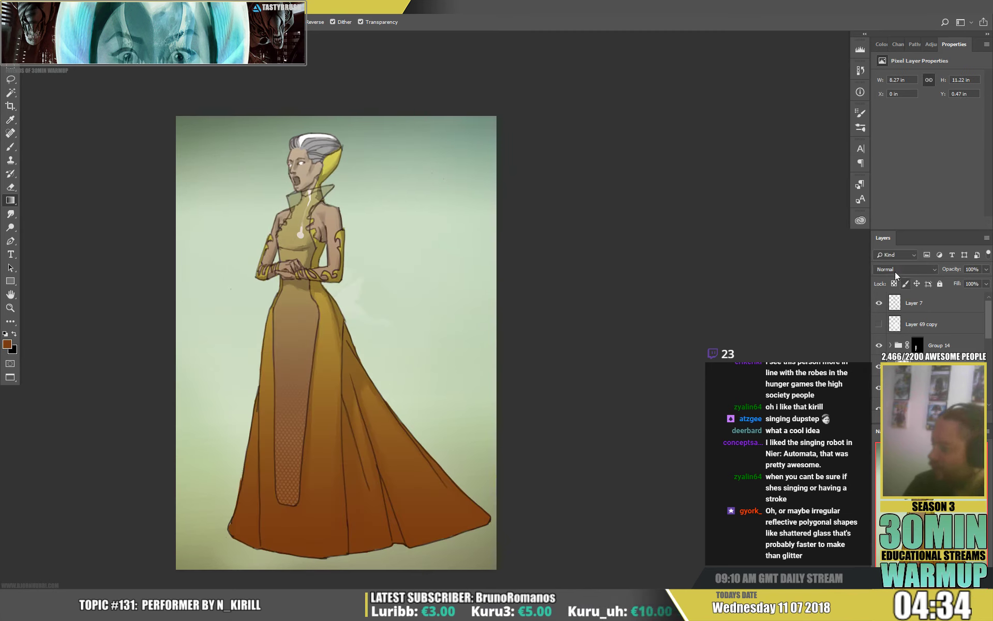
# Compare blend modes on the gradient layer, set it to Overlay, and lower its opacity to 24%.
pyautogui.scroll(-2, 899, 272)
pyautogui.scroll(-5, 899, 272)
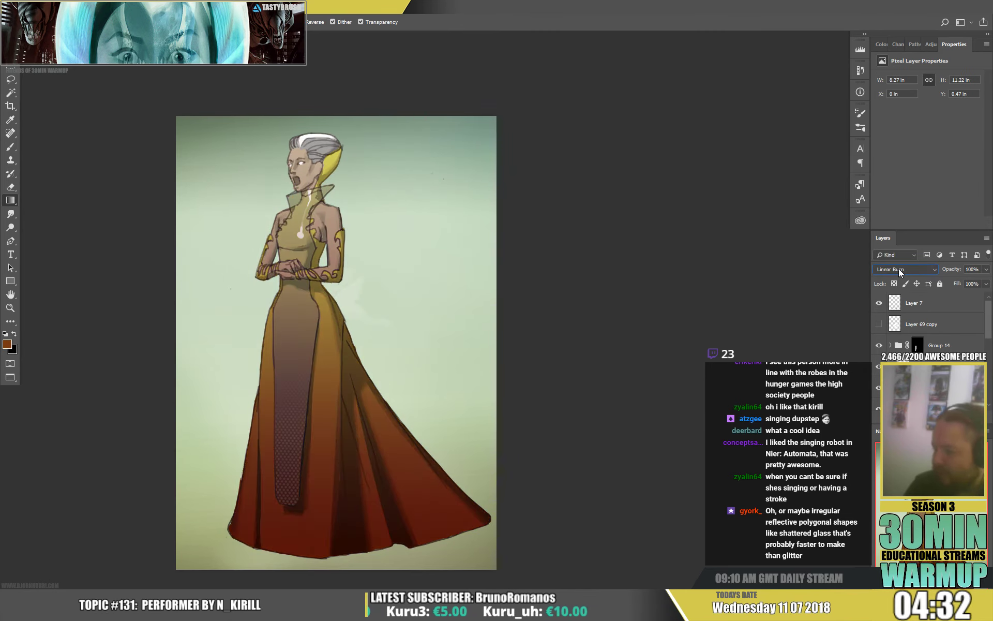
pyautogui.scroll(-4, 899, 273)
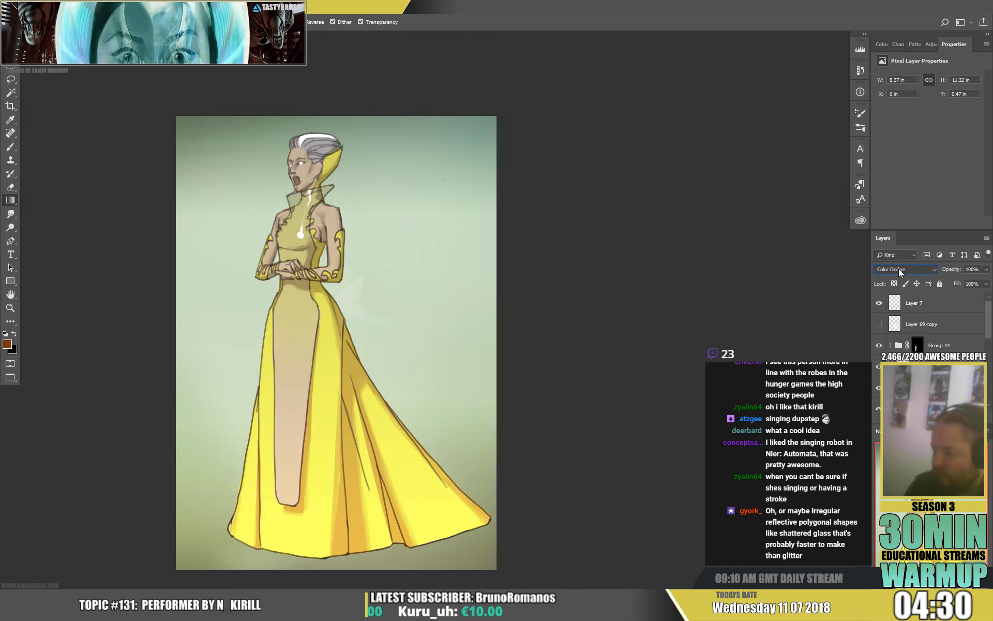
pyautogui.scroll(-1, 899, 272)
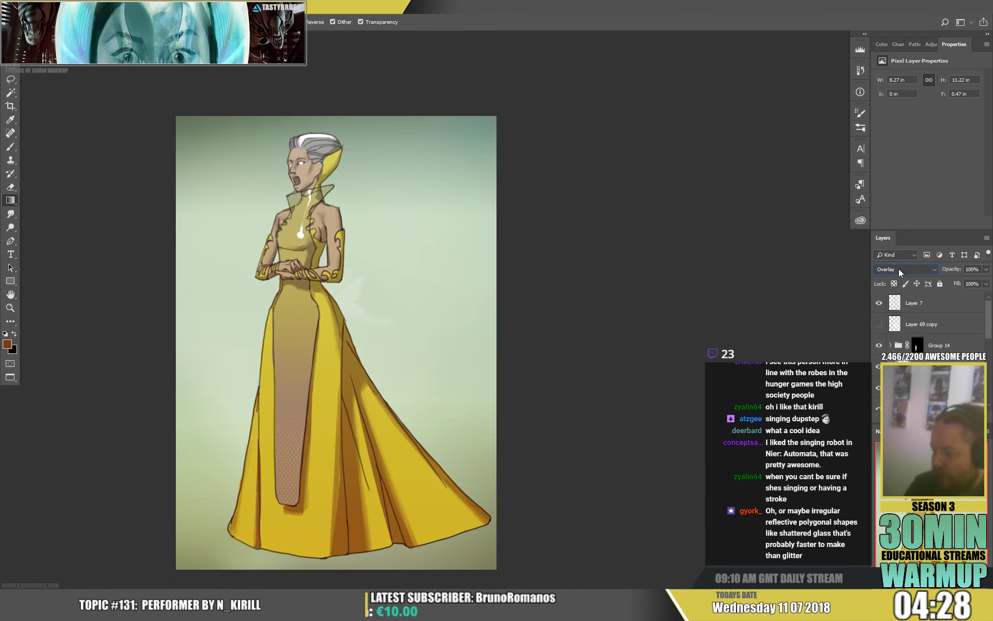
pyautogui.scroll(-1, 899, 273)
pyautogui.scroll(2, 899, 272)
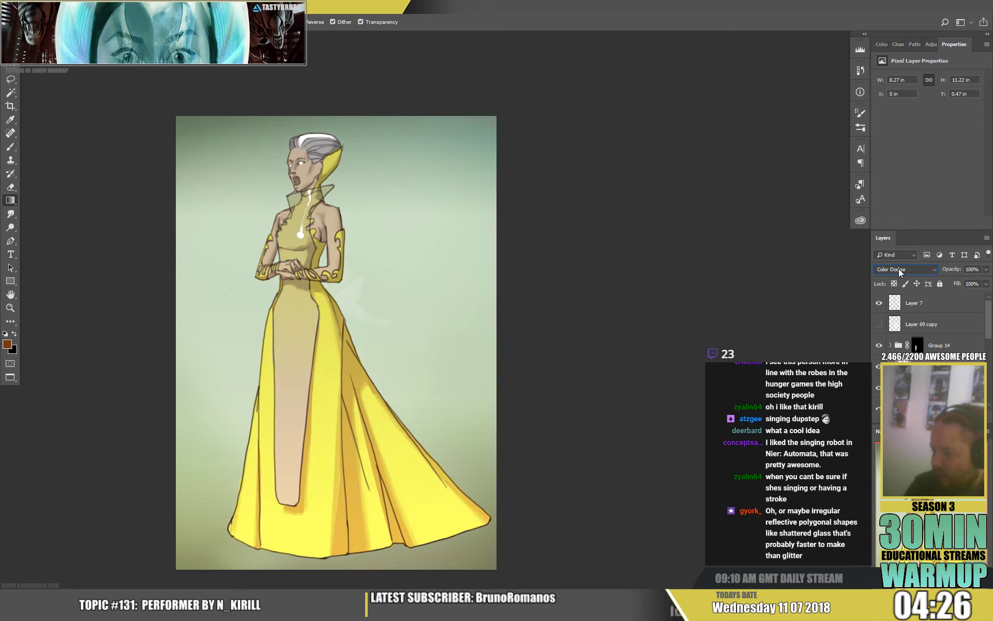
pyautogui.scroll(5, 896, 282)
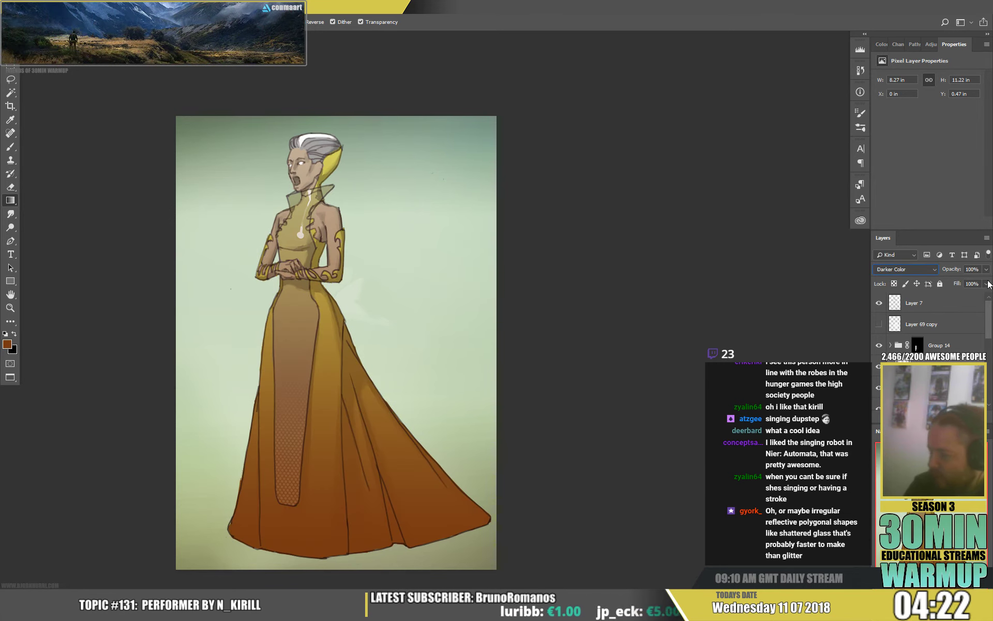
pyautogui.press('Down')
pyautogui.press('Down')
pyautogui.press('Down')
pyautogui.press('Down')
pyautogui.press('Down')
pyautogui.press('Down')
pyautogui.press('Down')
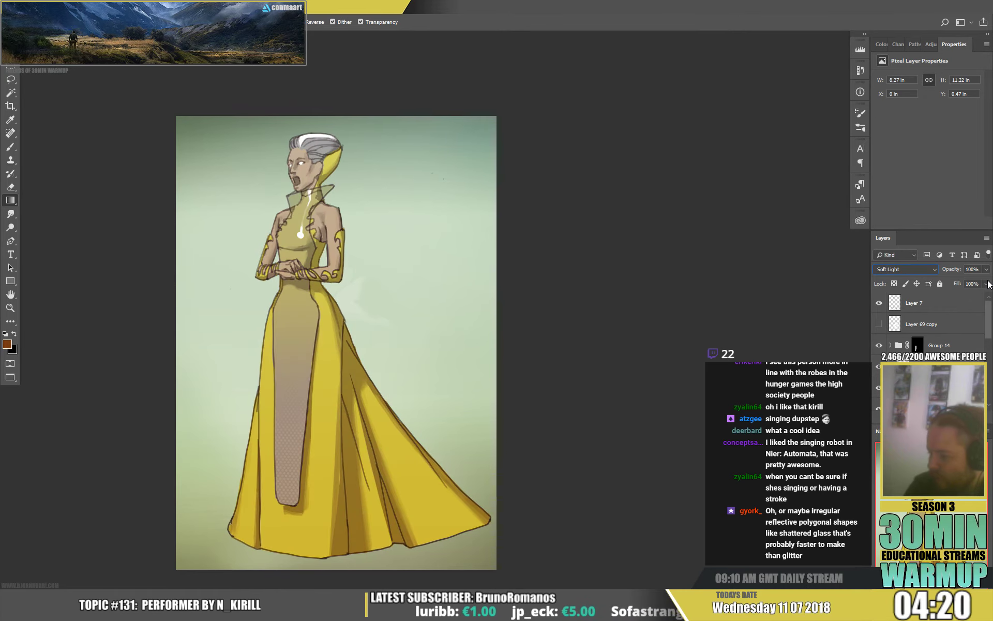
pyautogui.press('Up')
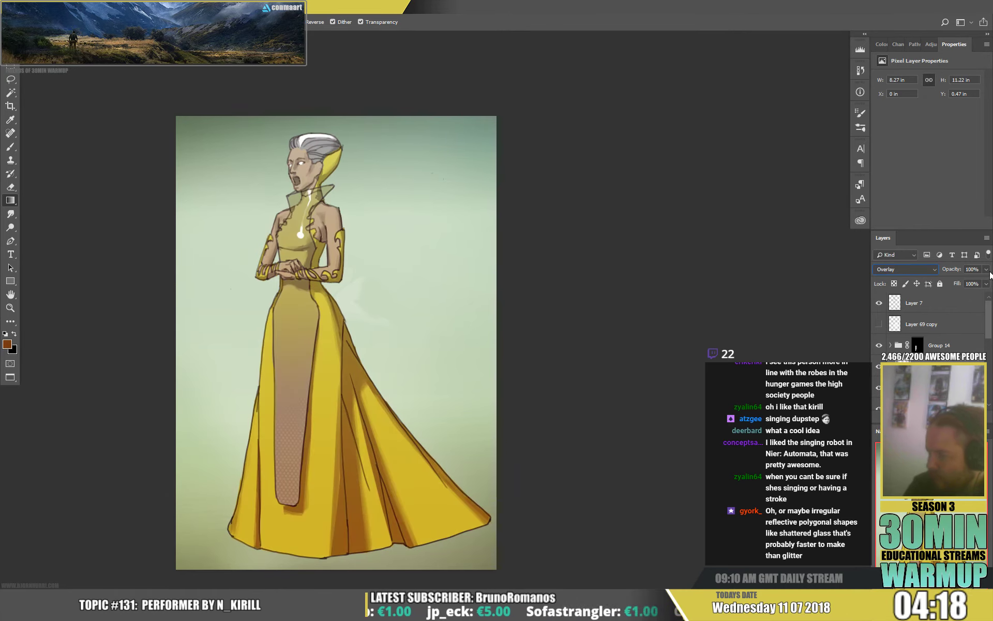
pyautogui.click(987, 269)
pyautogui.moveTo(985, 281); pyautogui.dragTo(950, 283)
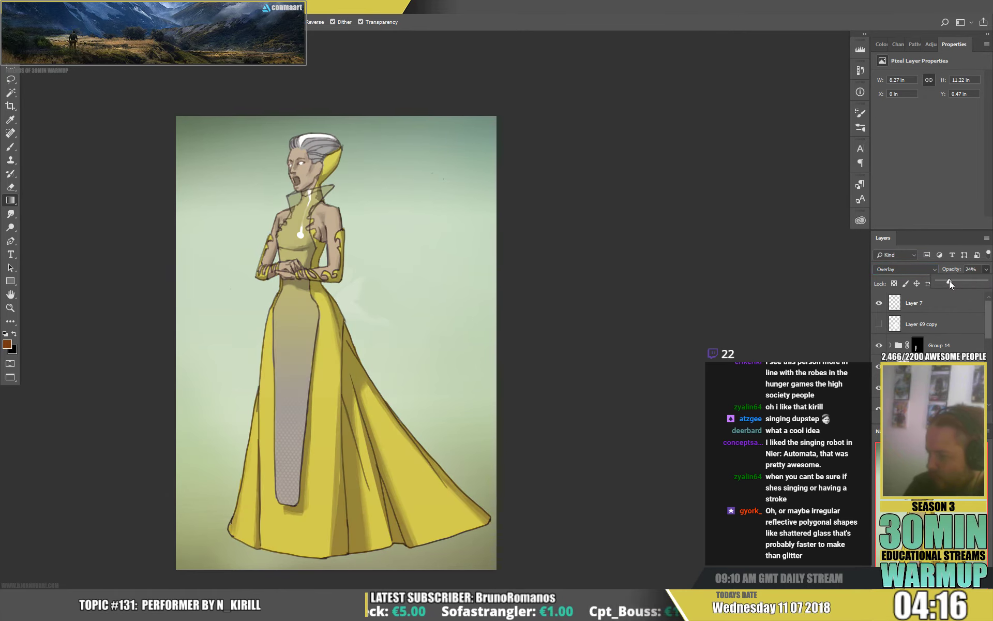
# Toggle the gradient layer's visibility to compare the gown with and without the orange tint.
pyautogui.click(879, 366)
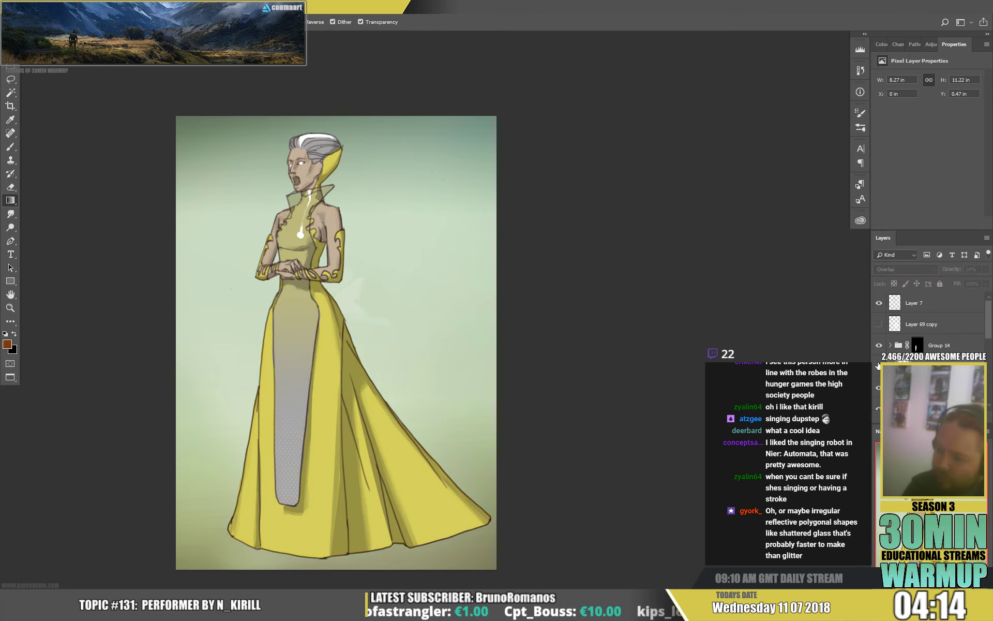
pyautogui.click(878, 366)
pyautogui.click(878, 365)
pyautogui.click(878, 365)
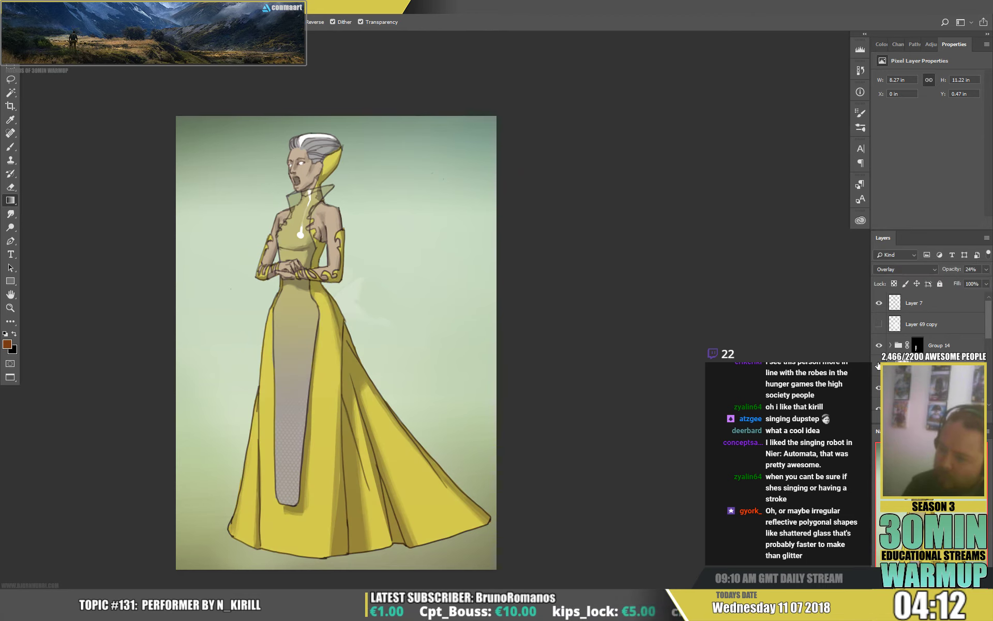
pyautogui.click(878, 366)
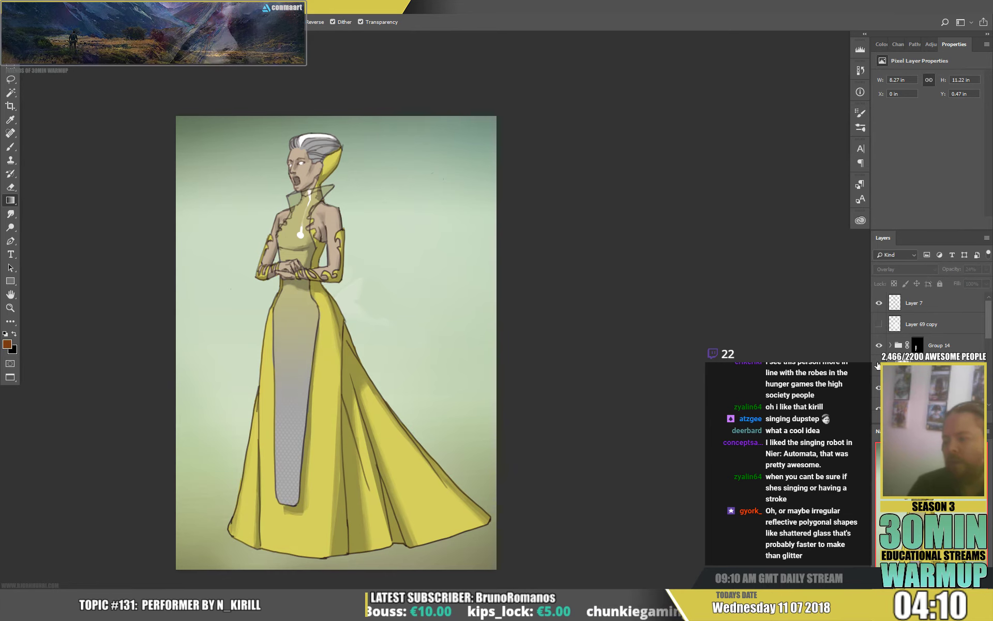
pyautogui.click(878, 365)
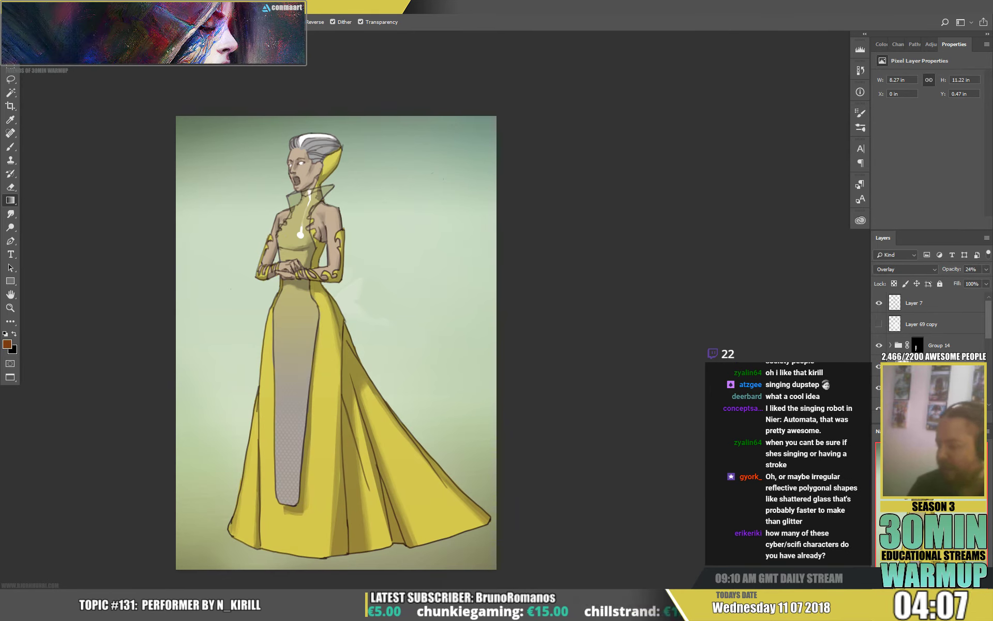
# Mask the orange gradient layer so its tint is hidden over the lower part of the grey front panel.
pyautogui.press('e')
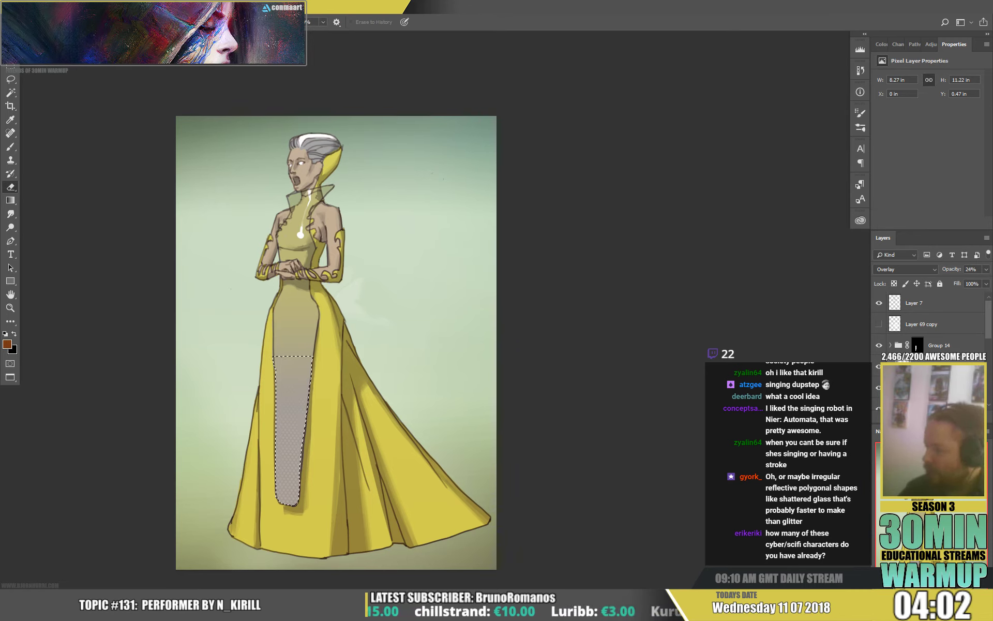
pyautogui.click(918, 417)
pyautogui.hotkey('ctrl', 'i')
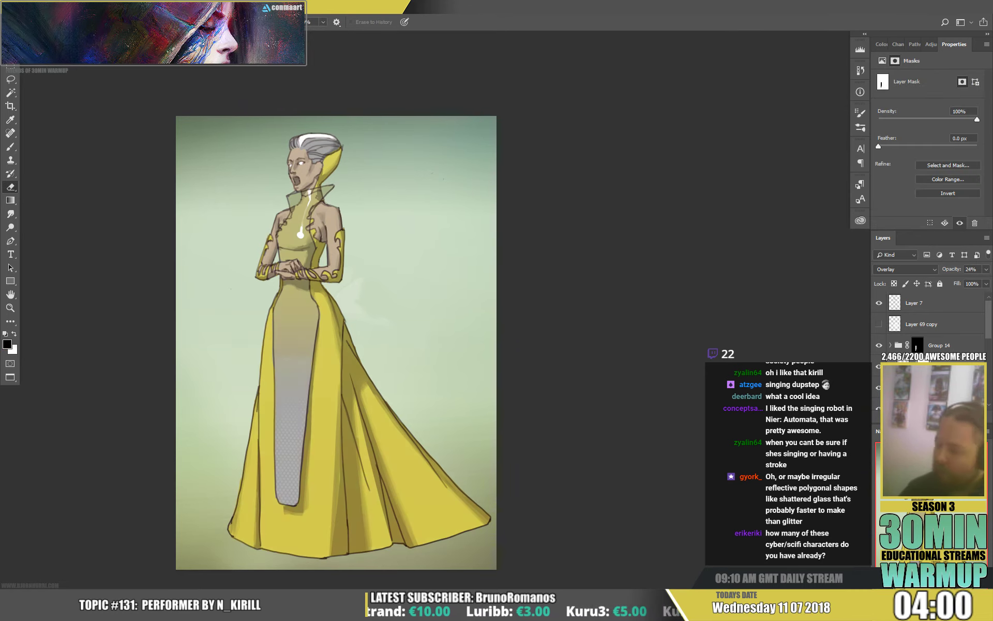
# Refine the mask of the layer below around the front panel's hem, using the sketcher brush at 26 px and 100% hardness.
pyautogui.press('b')
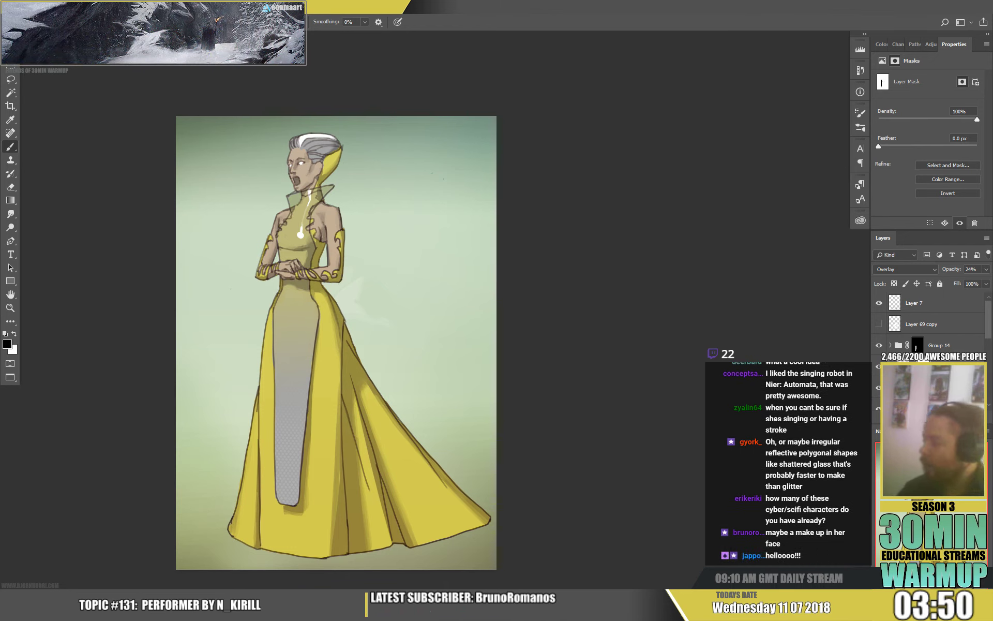
pyautogui.hotkey('alt', '[')
pyautogui.press('x')
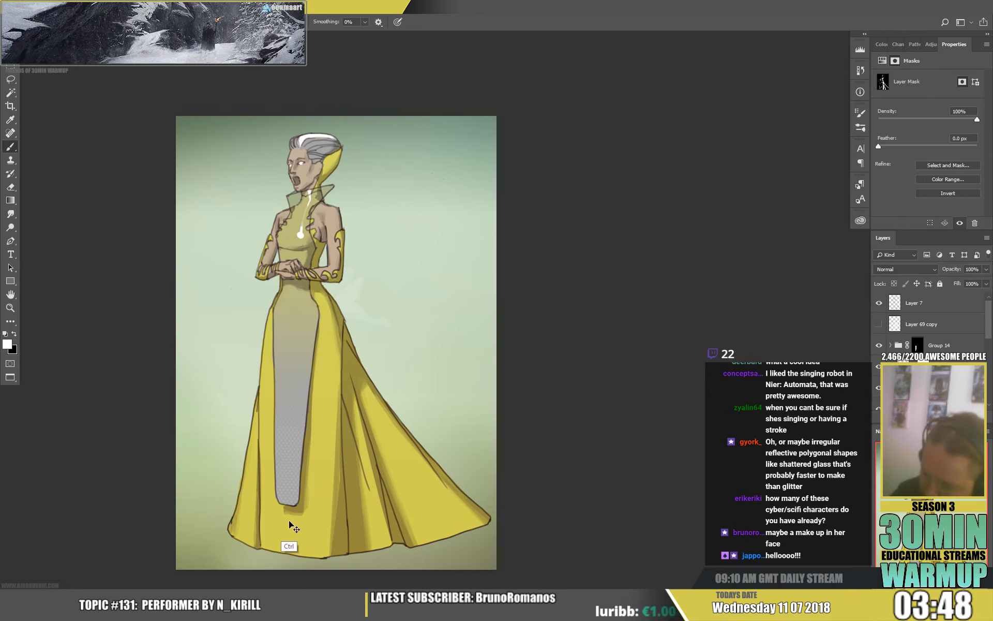
pyautogui.rightClick(345, 421)
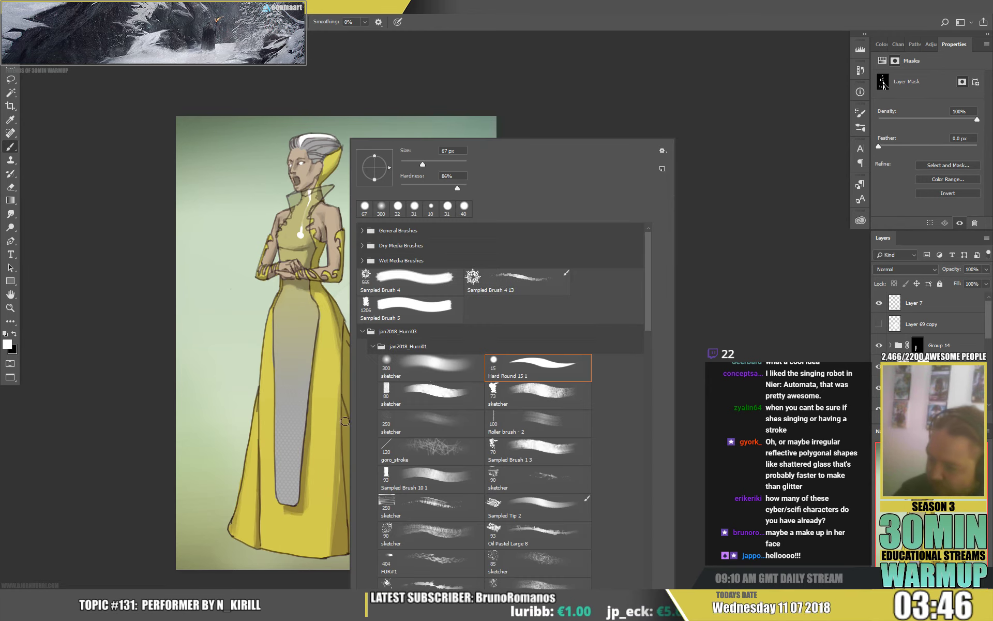
pyautogui.click(429, 368)
pyautogui.moveTo(440, 164); pyautogui.dragTo(409, 164)
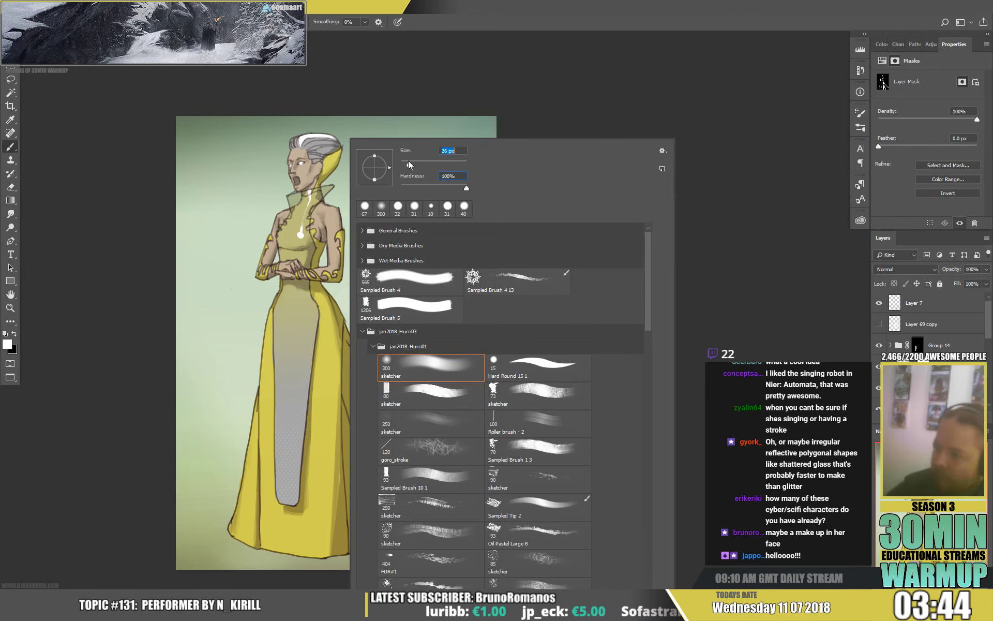
pyautogui.press('Return')
pyautogui.press('x')
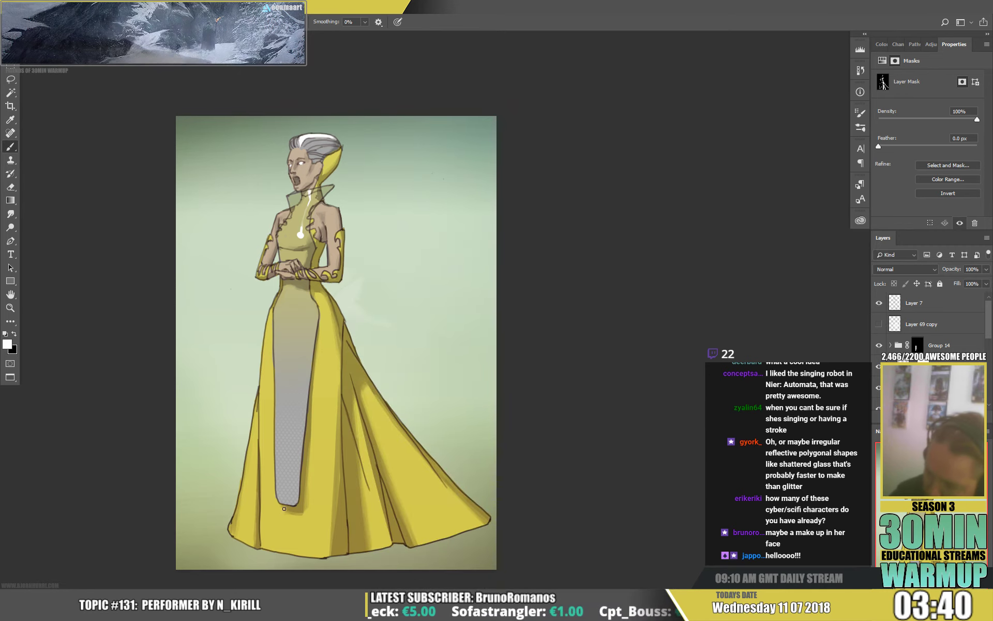
pyautogui.press('x')
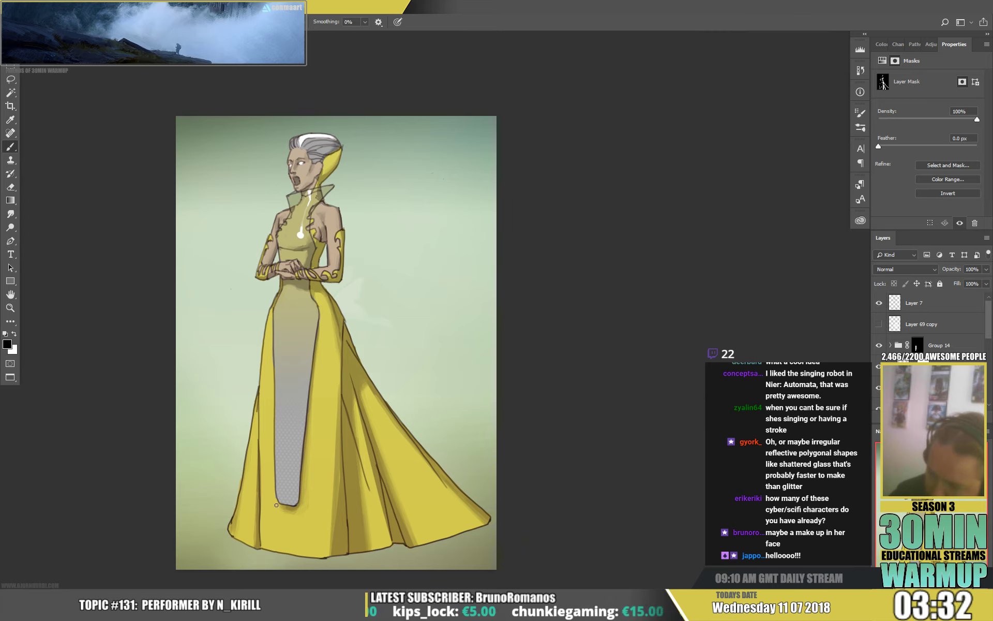
pyautogui.press('x')
pyautogui.press('x')
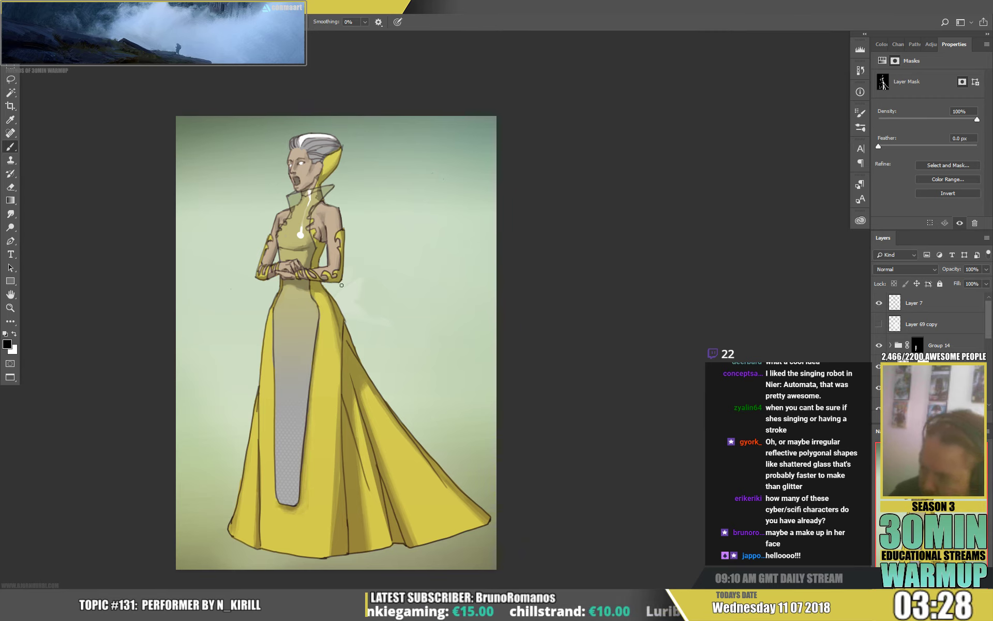
# Add a new empty layer for the face makeup and set its blend mode to Darken.
pyautogui.scroll(-3, 341, 285)
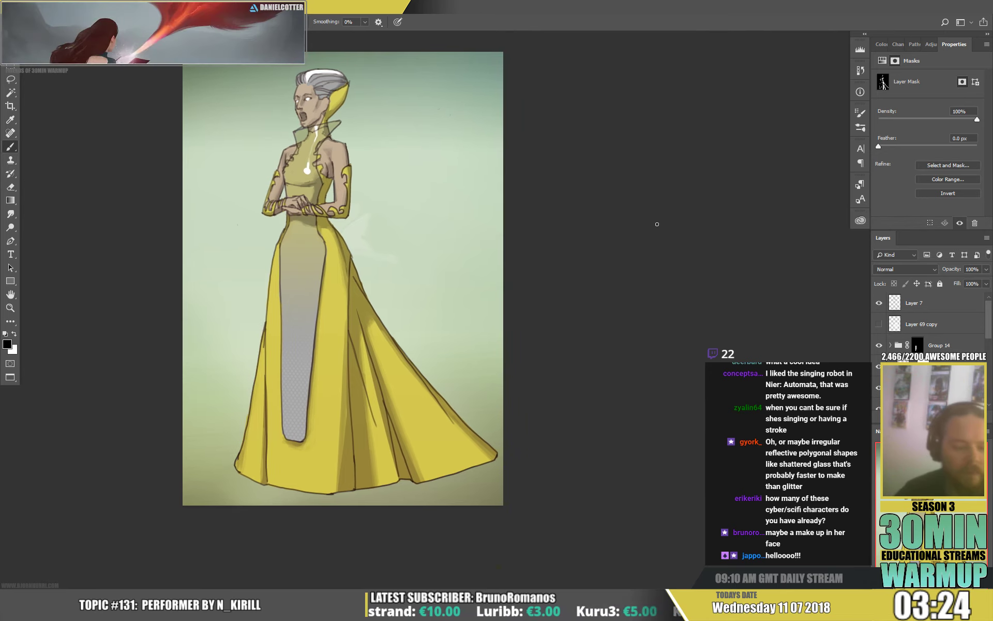
pyautogui.moveTo(350, 269); pyautogui.dragTo(438, 332)
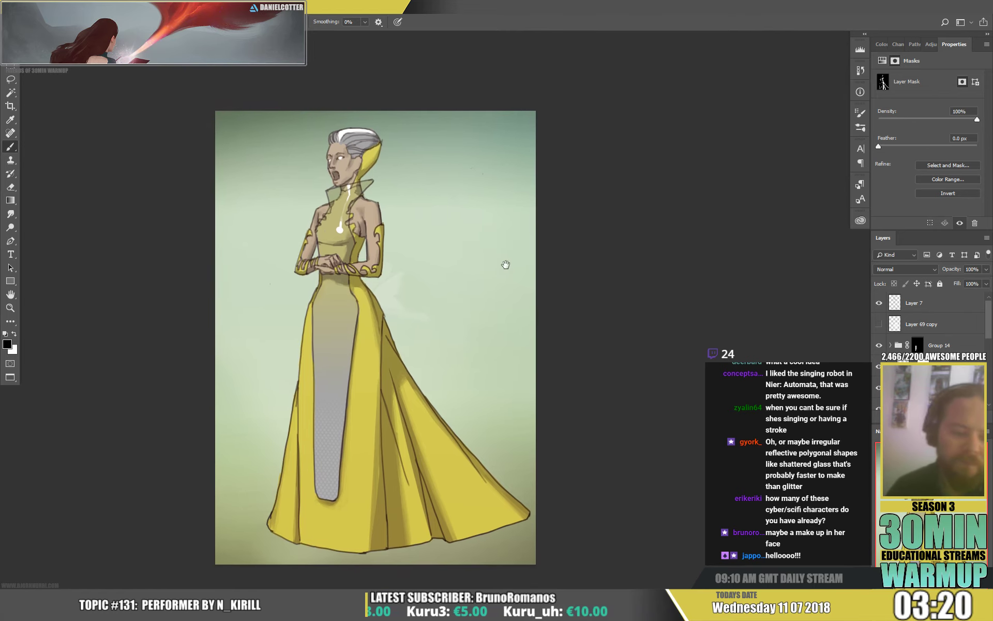
pyautogui.moveTo(492, 299); pyautogui.dragTo(497, 310)
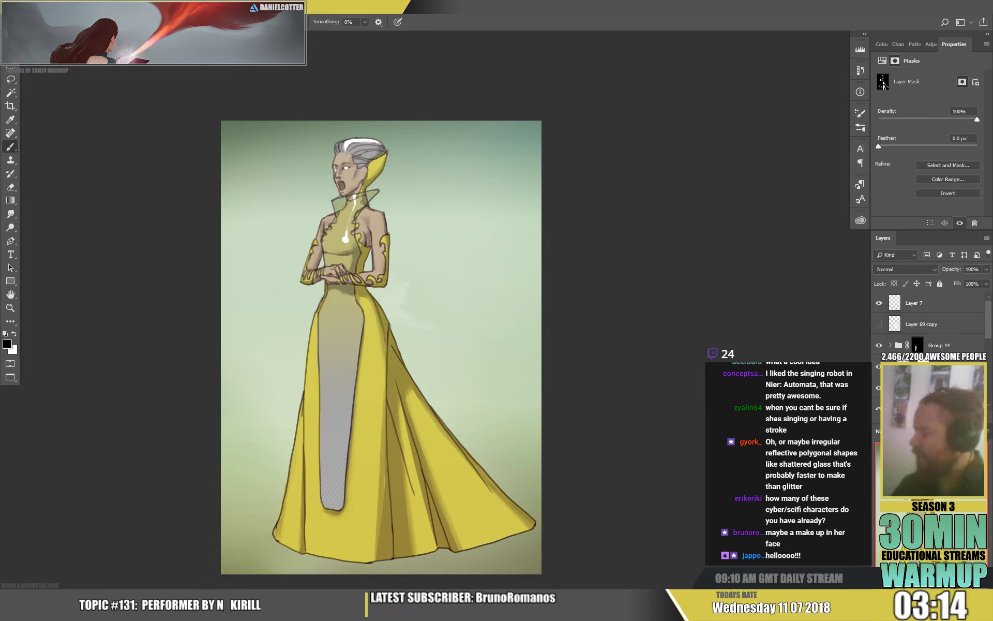
pyautogui.hotkey('ctrl', 'shift', 'alt', 'n')
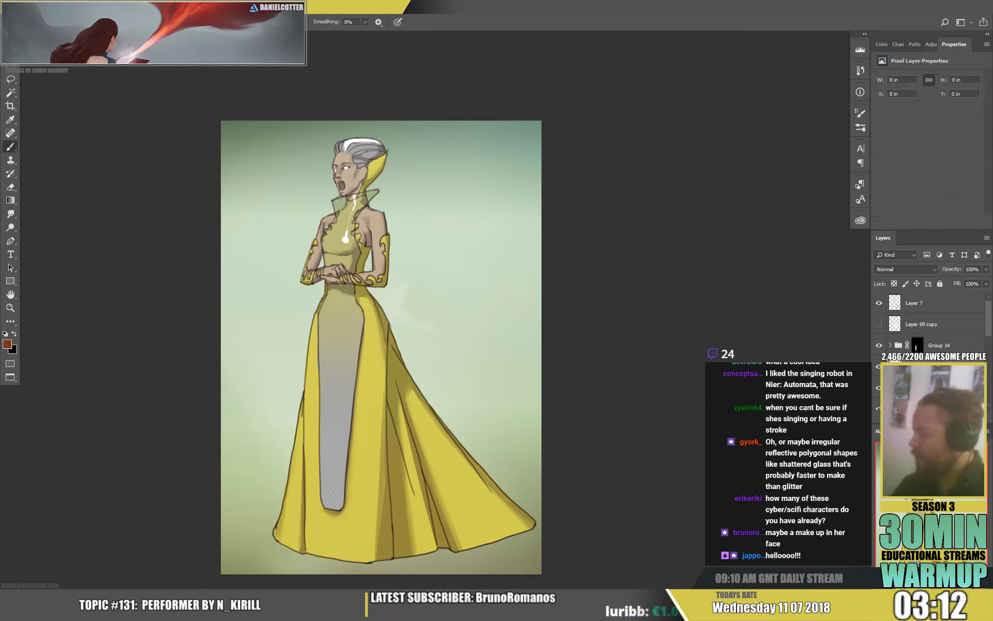
pyautogui.click(906, 269)
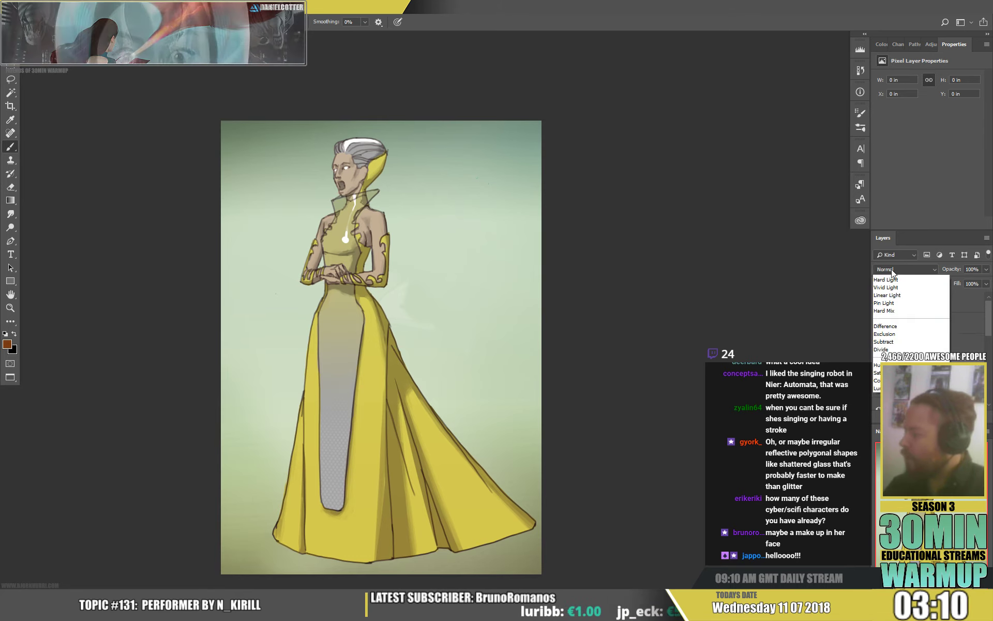
pyautogui.click(738, 280)
# Paint eye shadow around the performer's eyes with a 17 px brush and a brown tone sampled from the face.
pyautogui.hotkey('ctrl', '+')
pyautogui.hotkey('ctrl', '+')
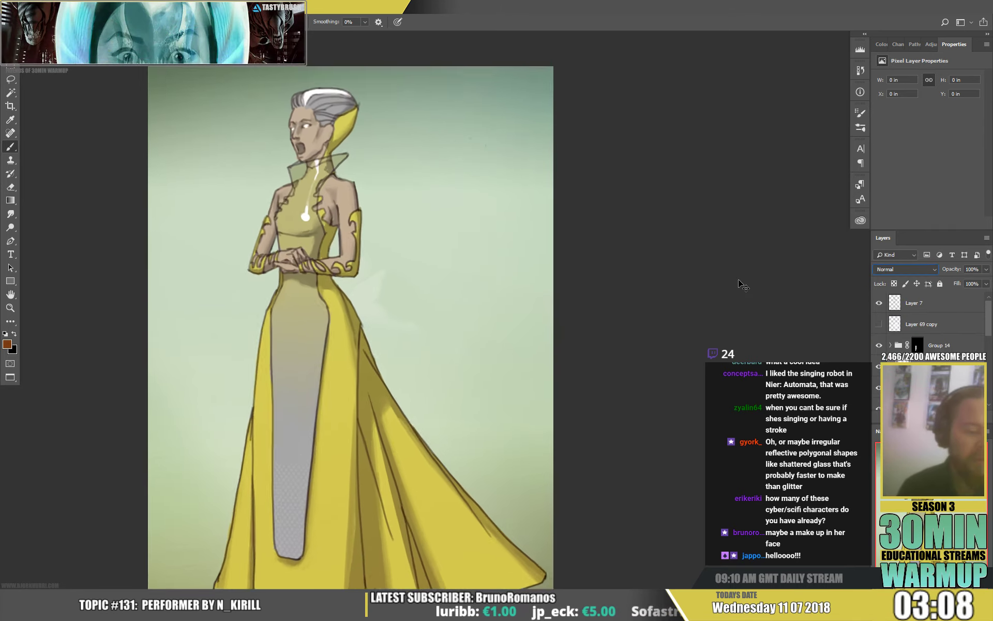
pyautogui.moveTo(323, 199); pyautogui.dragTo(451, 337)
pyautogui.moveTo(382, 239); pyautogui.dragTo(385, 273)
pyautogui.rightClick(360, 186)
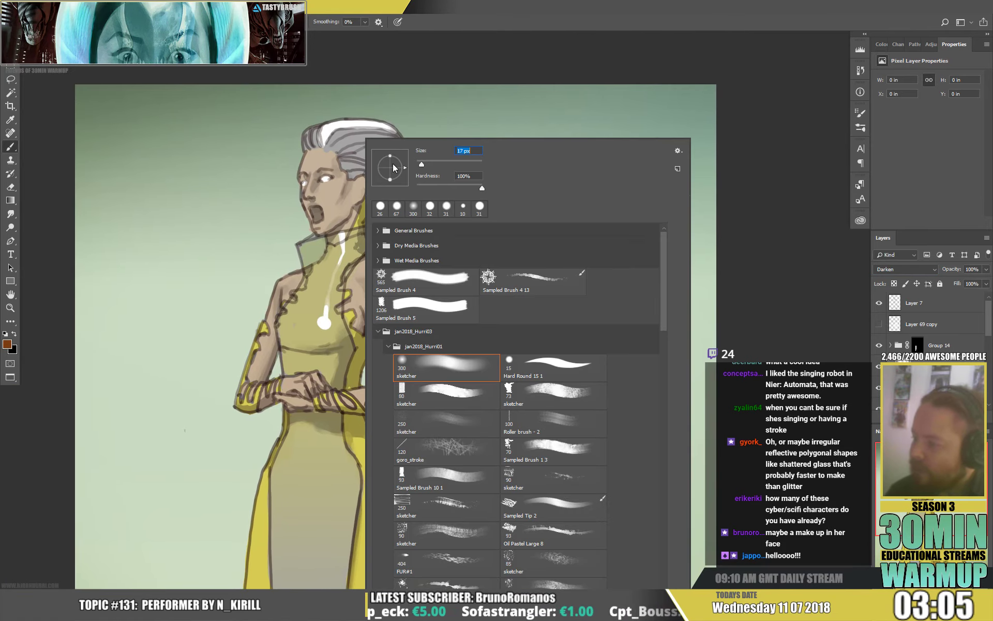
pyautogui.press('Escape')
pyautogui.keyDown('alt'); pyautogui.click(332, 177); pyautogui.keyUp('alt')
pyautogui.moveTo(322, 179)
pyautogui.mouseDown()
pyautogui.moveTo(339, 173)
pyautogui.moveTo(306, 180)
pyautogui.mouseUp()
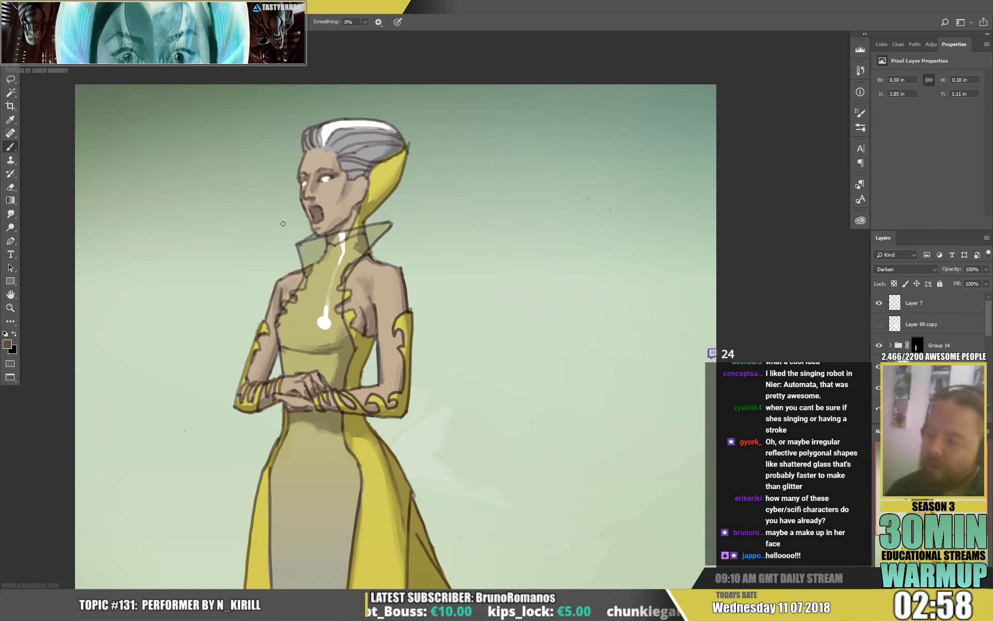
# Set the foreground colour to orange-red b9451d and paint the lips around the open mouth with a 10 px brush.
pyautogui.click(8, 343)
pyautogui.click(308, 215)
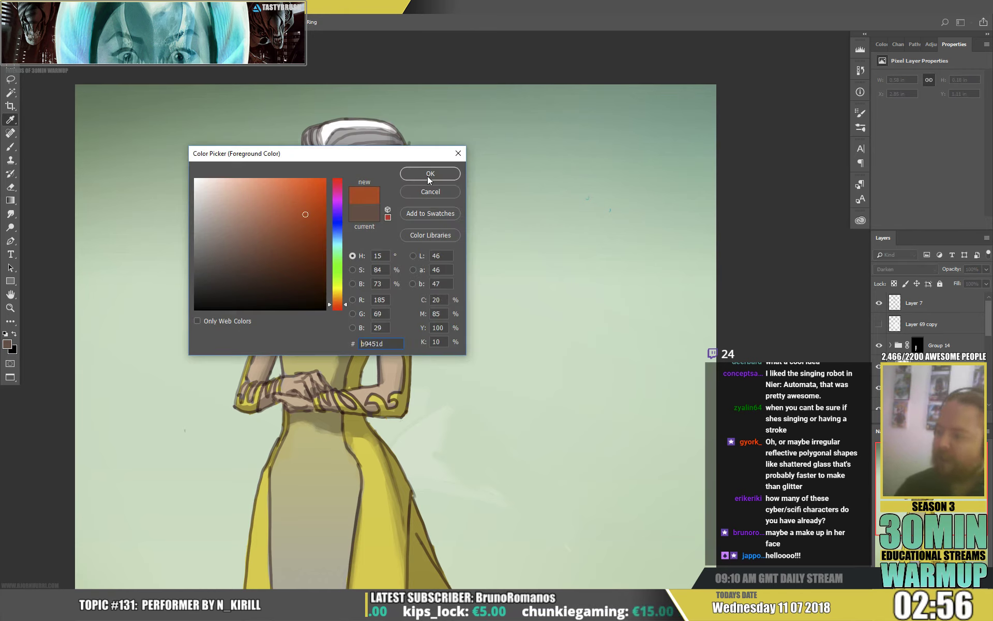
pyautogui.click(428, 175)
pyautogui.press('b')
pyautogui.rightClick(461, 181)
pyautogui.click(474, 164)
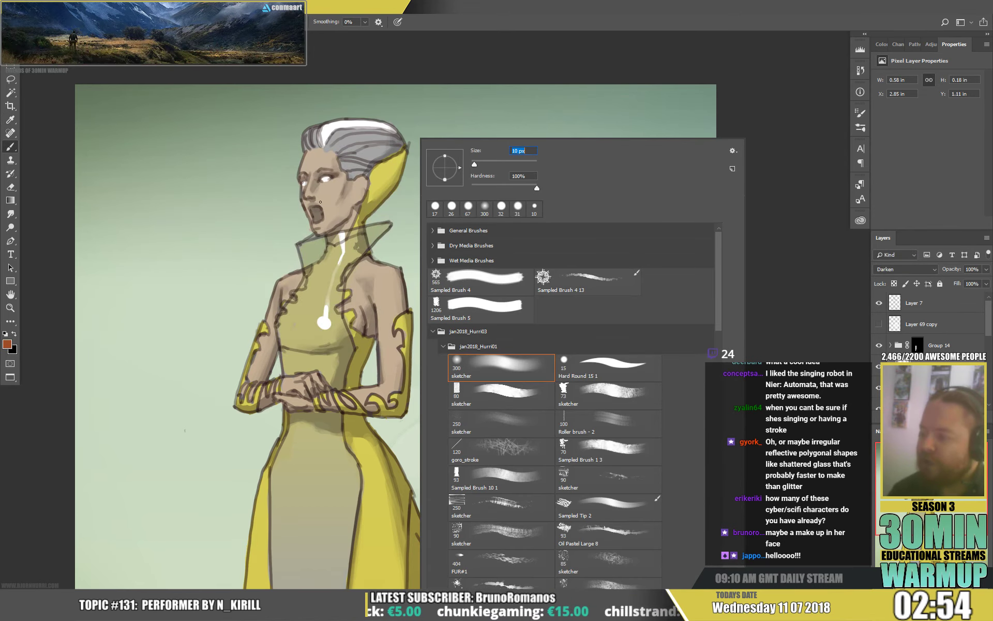
pyautogui.moveTo(316, 206); pyautogui.dragTo(309, 207)
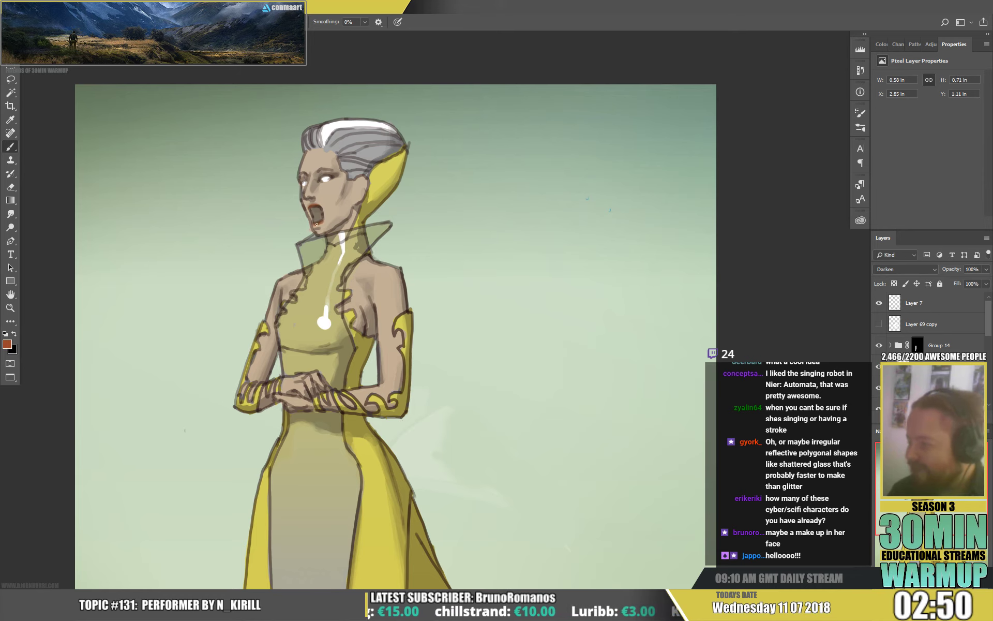
pyautogui.moveTo(317, 224); pyautogui.dragTo(321, 223)
# Paint a reddish blush along the cheekbone and blend it with skin tones sampled from the cheek.
pyautogui.moveTo(503, 177); pyautogui.dragTo(481, 197)
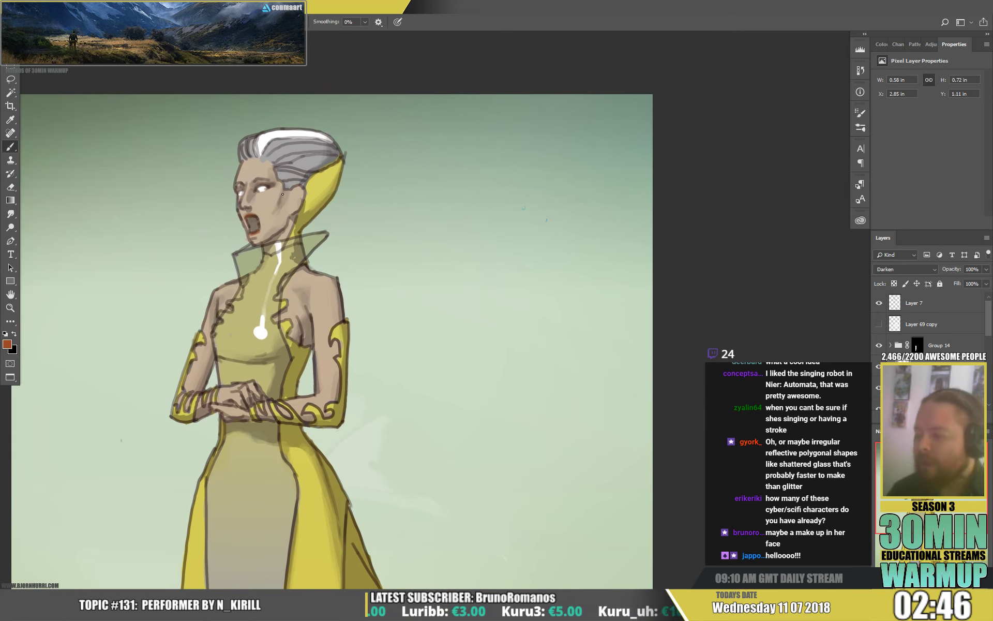
pyautogui.moveTo(272, 210); pyautogui.dragTo(275, 199)
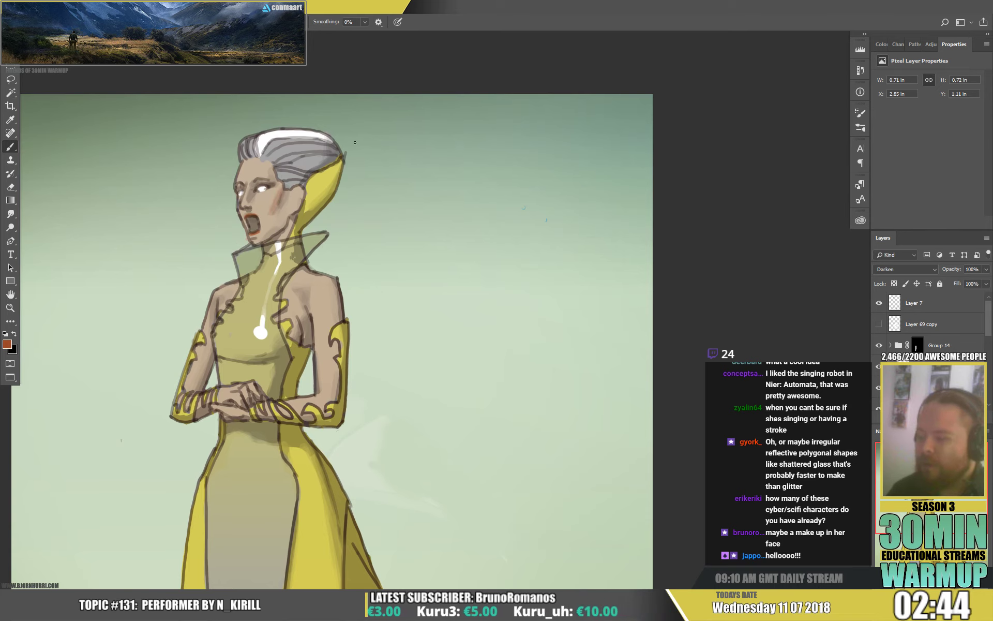
pyautogui.hotkey('ctrl', 'z')
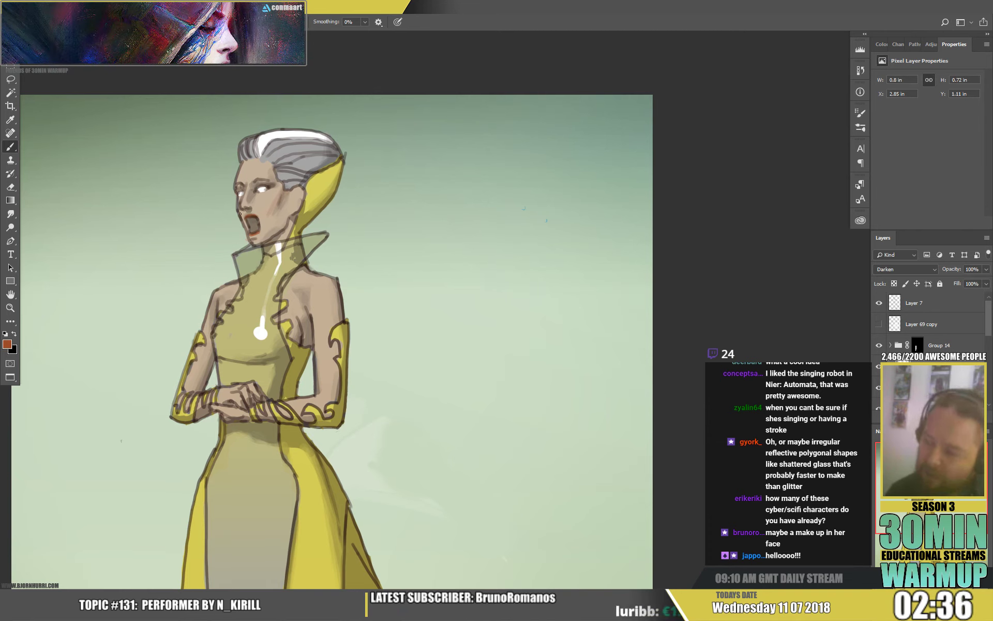
pyautogui.keyDown('alt'); pyautogui.click(279, 199); pyautogui.keyUp('alt')
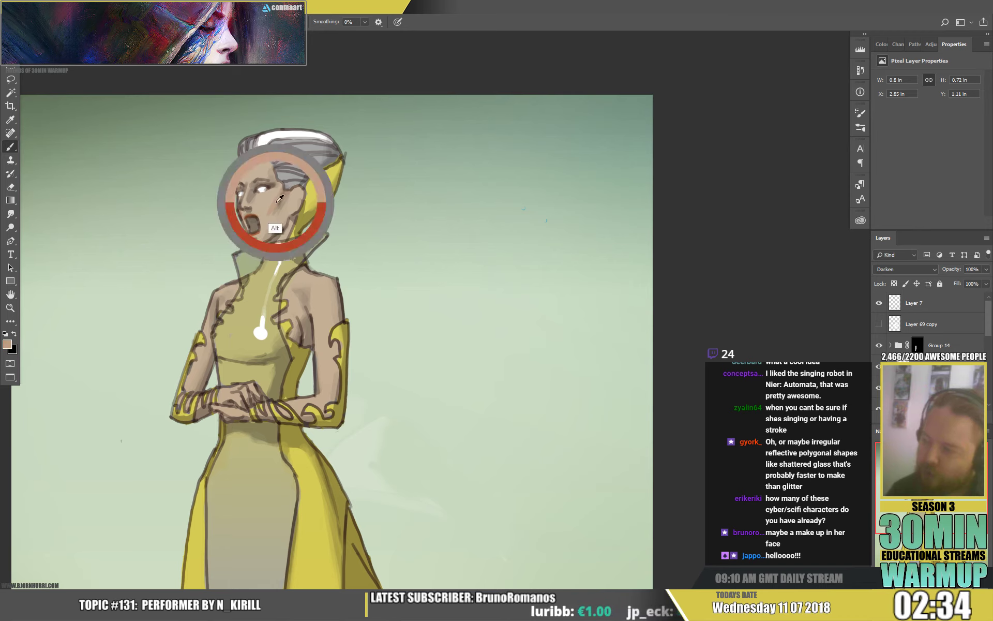
pyautogui.keyDown('alt'); pyautogui.click(279, 203); pyautogui.keyUp('alt')
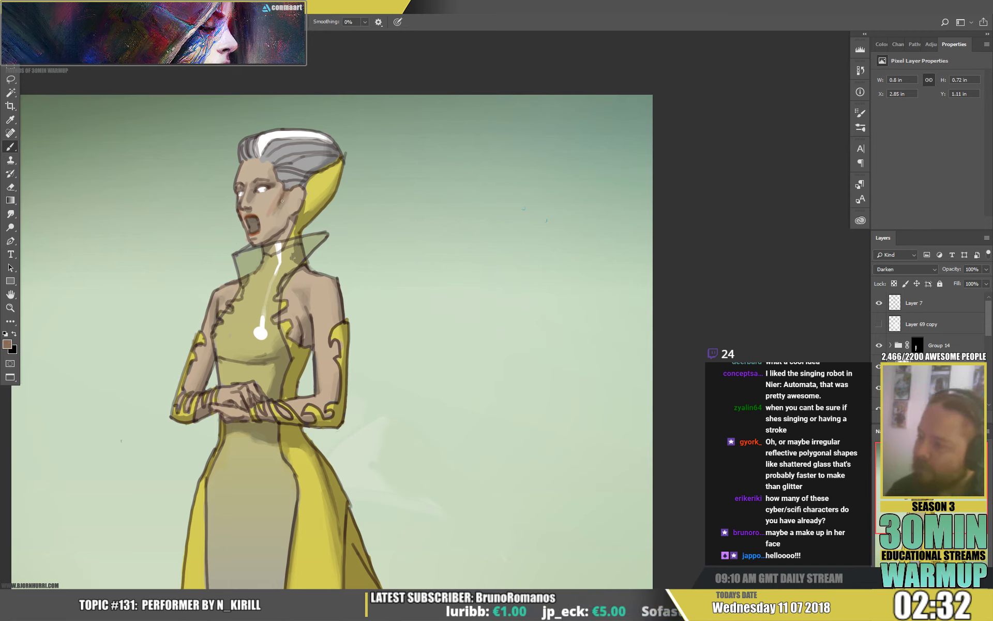
pyautogui.keyDown('alt'); pyautogui.click(281, 223); pyautogui.keyUp('alt')
pyautogui.keyDown('alt'); pyautogui.click(272, 220); pyautogui.keyUp('alt')
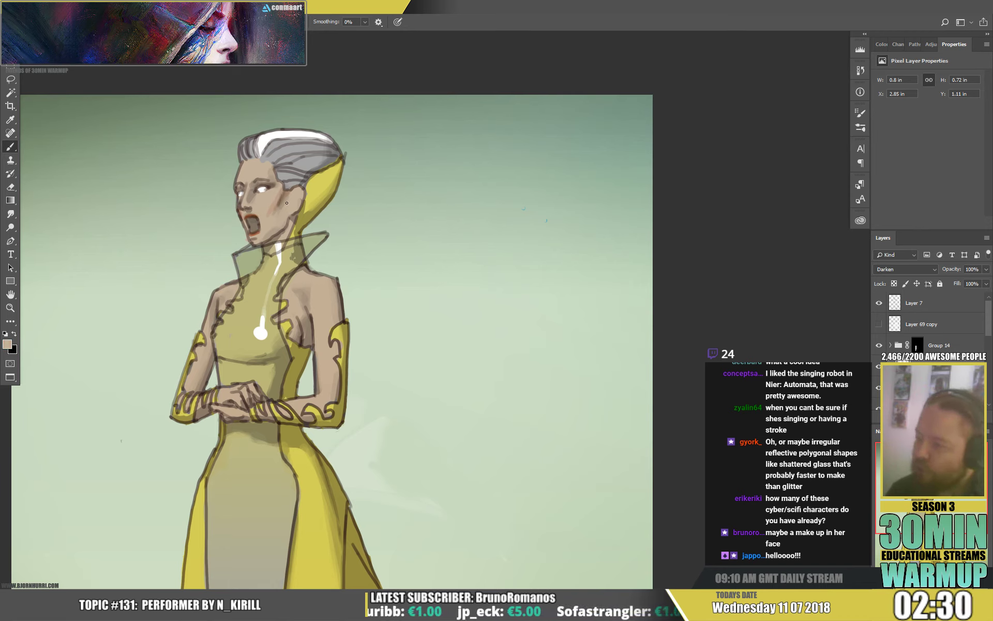
# Soften the cheek blush with the eraser, using the sketcher tip with raised hardness.
pyautogui.moveTo(480, 306); pyautogui.dragTo(541, 285)
pyautogui.press('e')
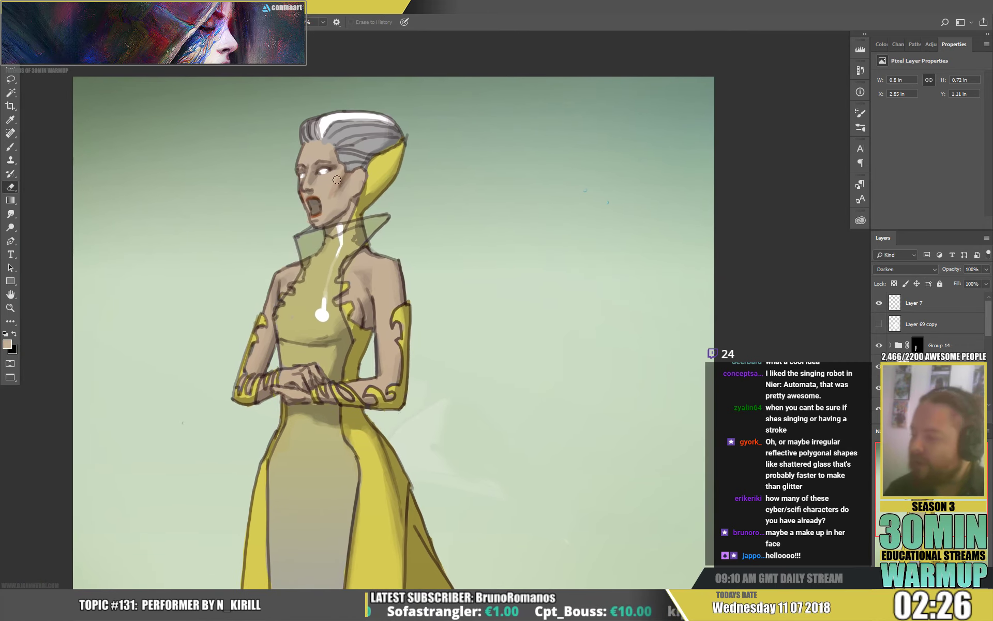
pyautogui.rightClick(370, 139)
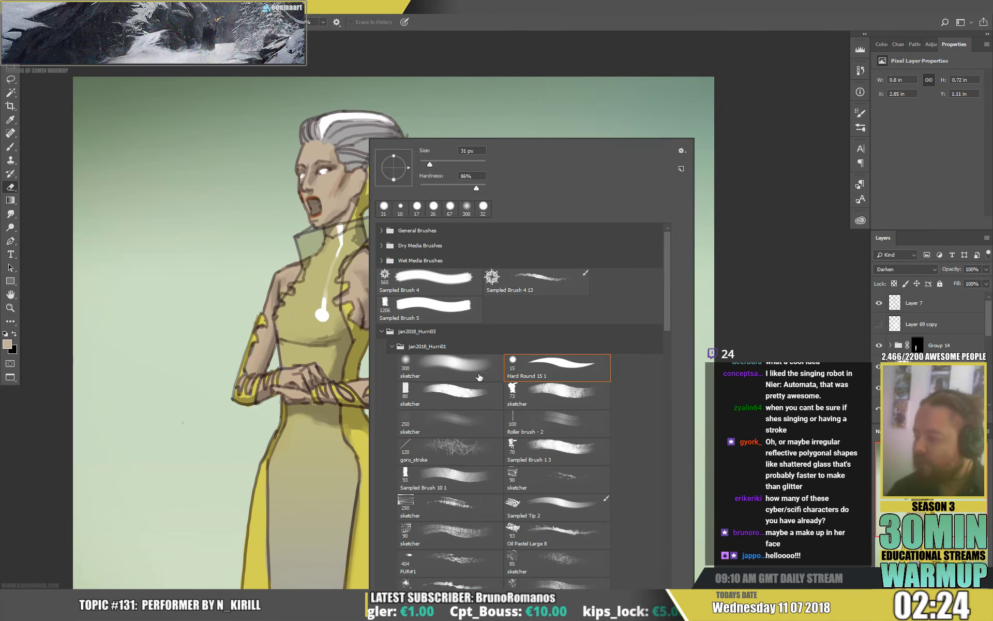
pyautogui.click(479, 378)
pyautogui.moveTo(443, 189); pyautogui.dragTo(486, 188)
pyautogui.click(427, 162)
pyautogui.click(347, 172)
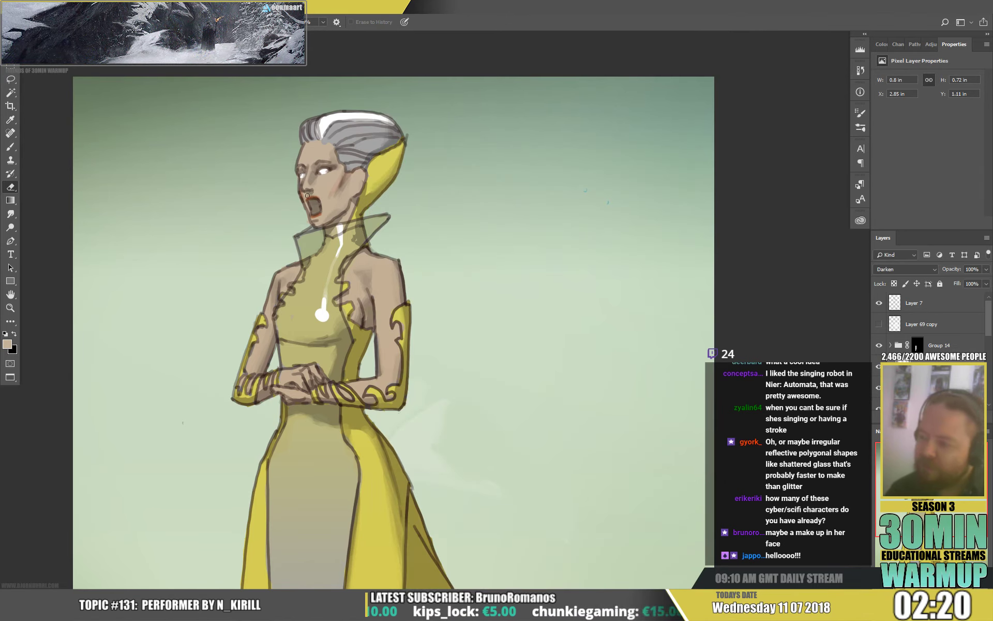
# Touch up the lips with reddish-brown tones sampled from around the mouth.
pyautogui.press('b')
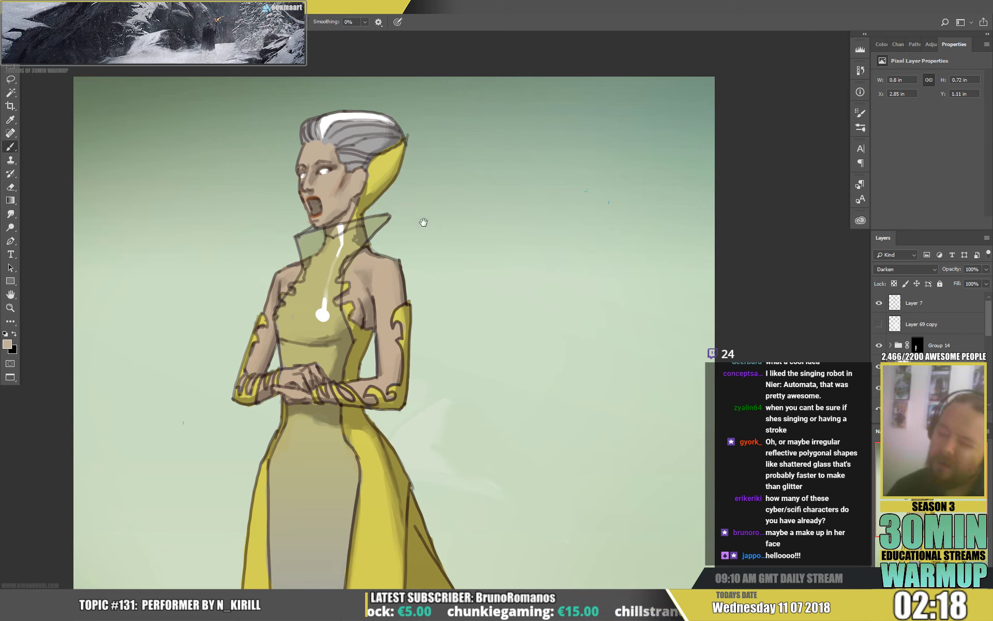
pyautogui.keyDown('alt'); pyautogui.click(317, 197); pyautogui.keyUp('alt')
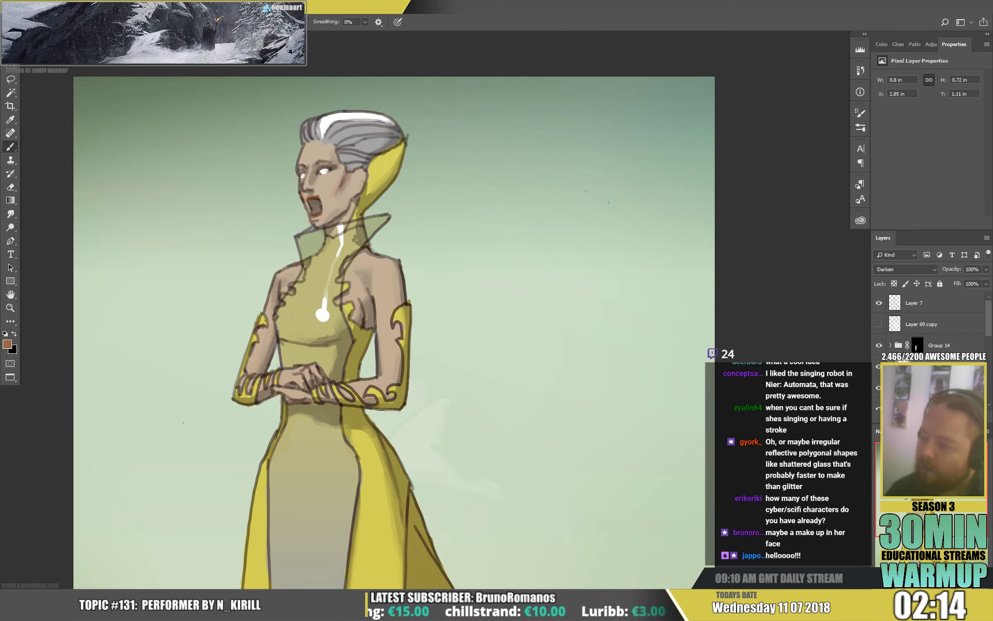
pyautogui.keyDown('alt'); pyautogui.click(310, 199); pyautogui.keyUp('alt')
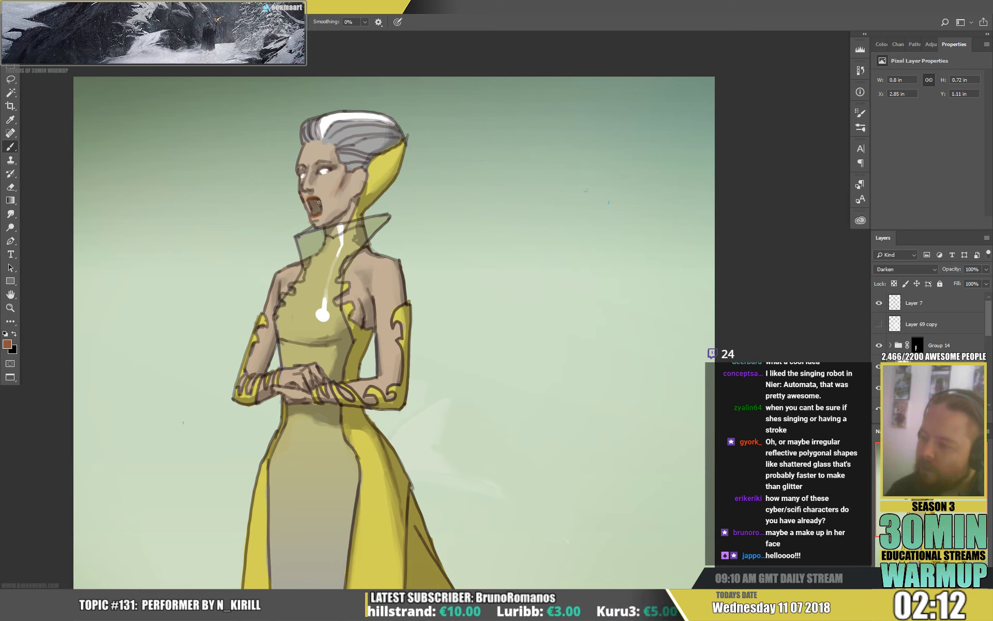
pyautogui.hotkey('ctrl', '-')
pyautogui.hotkey('ctrl', '+')
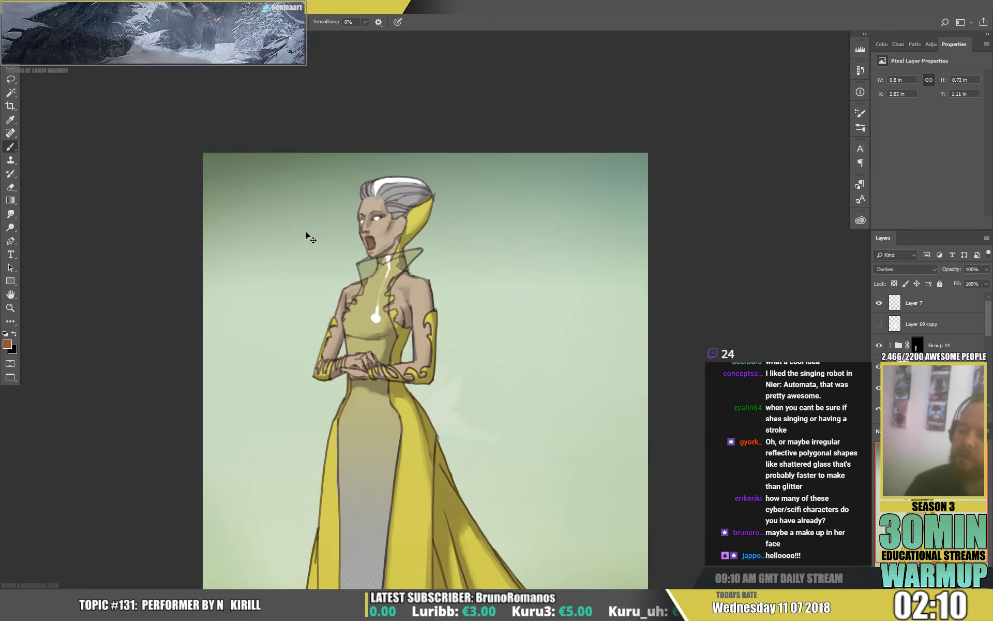
# Paint yellow eye shadow around the eyes with a tone sampled from the tall collar behind the head.
pyautogui.moveTo(417, 236); pyautogui.dragTo(428, 269)
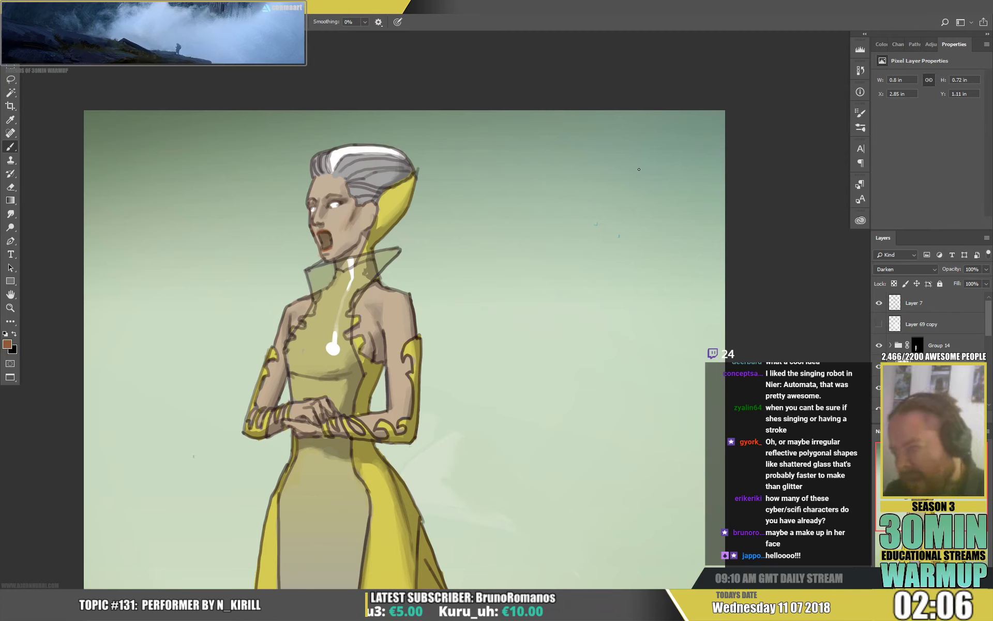
pyautogui.press('alt')
pyautogui.keyDown('alt'); pyautogui.click(406, 201); pyautogui.keyUp('alt')
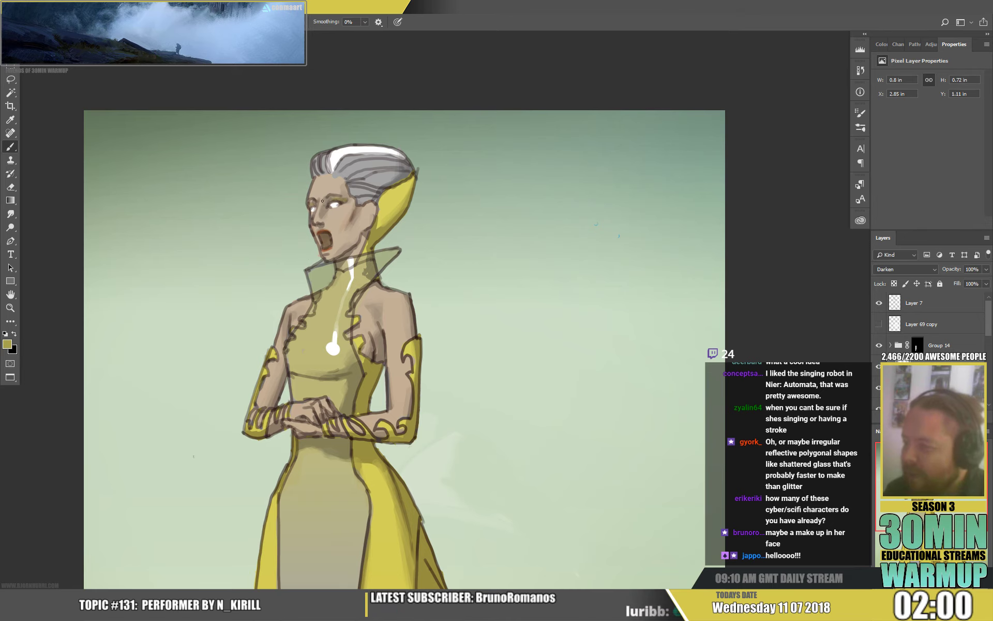
pyautogui.moveTo(561, 237); pyautogui.dragTo(551, 195)
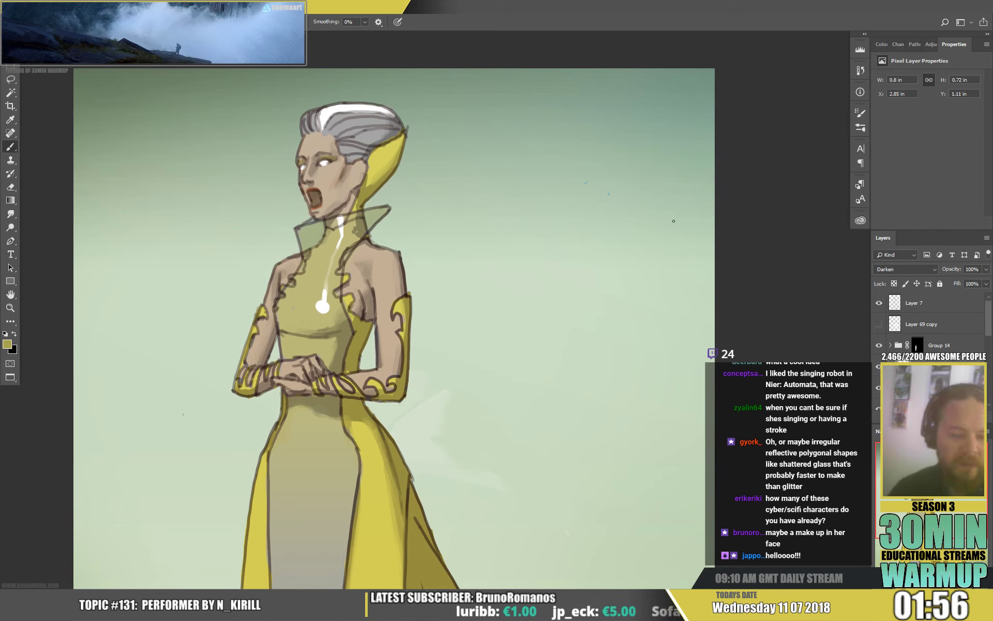
pyautogui.moveTo(361, 181); pyautogui.dragTo(396, 233)
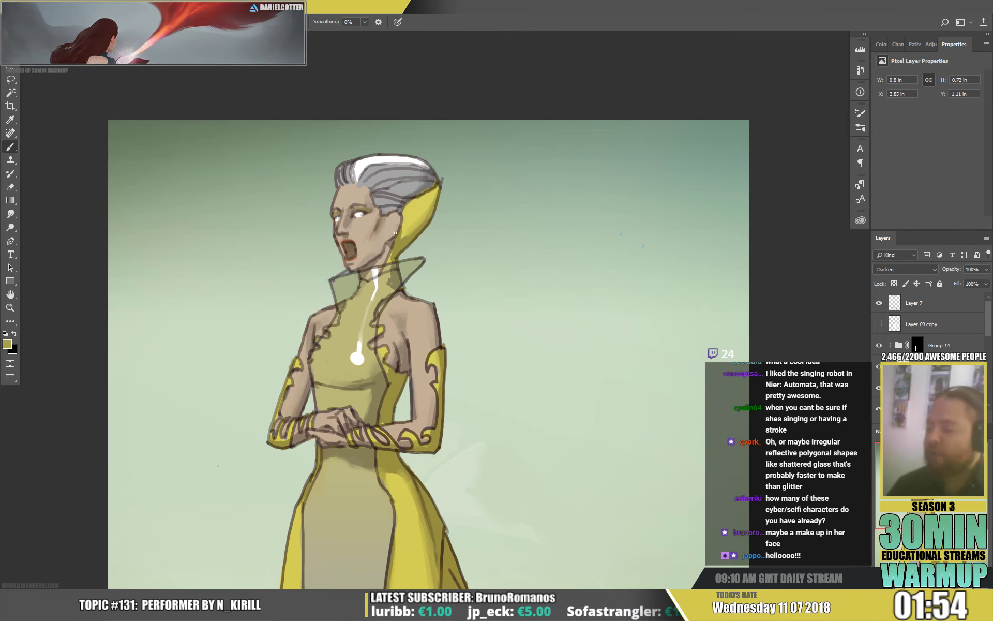
# Touch up the eyelid and brow area with a skin tone sampled from the forehead, using a smaller brush.
pyautogui.keyDown('alt'); pyautogui.click(365, 199); pyautogui.keyUp('alt')
pyautogui.rightClick(426, 177)
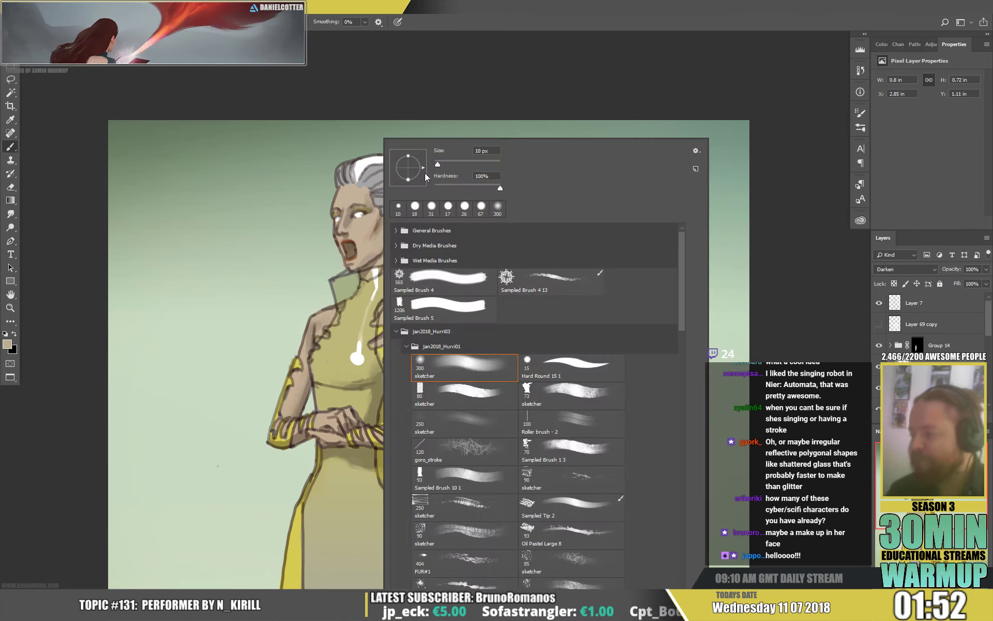
pyautogui.moveTo(436, 165); pyautogui.dragTo(431, 168)
pyautogui.press('Return')
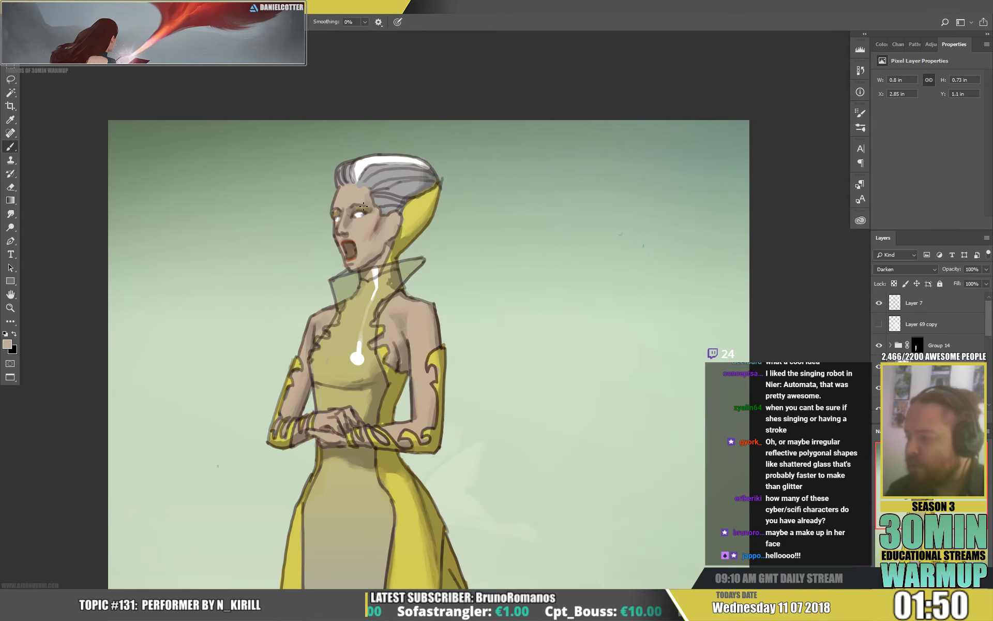
pyautogui.moveTo(358, 206); pyautogui.dragTo(379, 198)
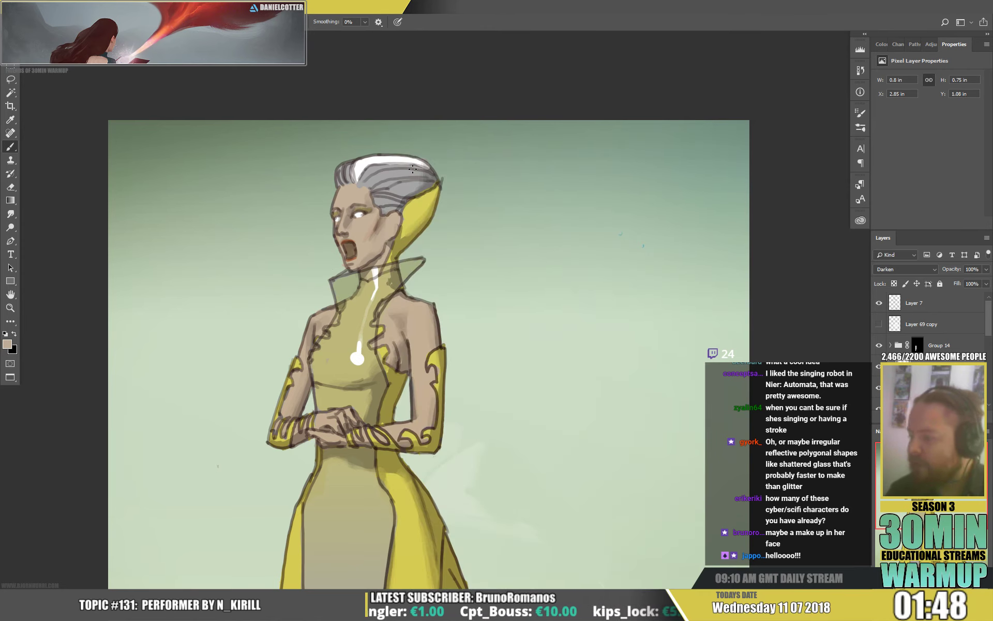
# Clean up the line work around the eye and cheek on Layer 7 with a 14 px eraser.
pyautogui.click(920, 305)
pyautogui.press('e')
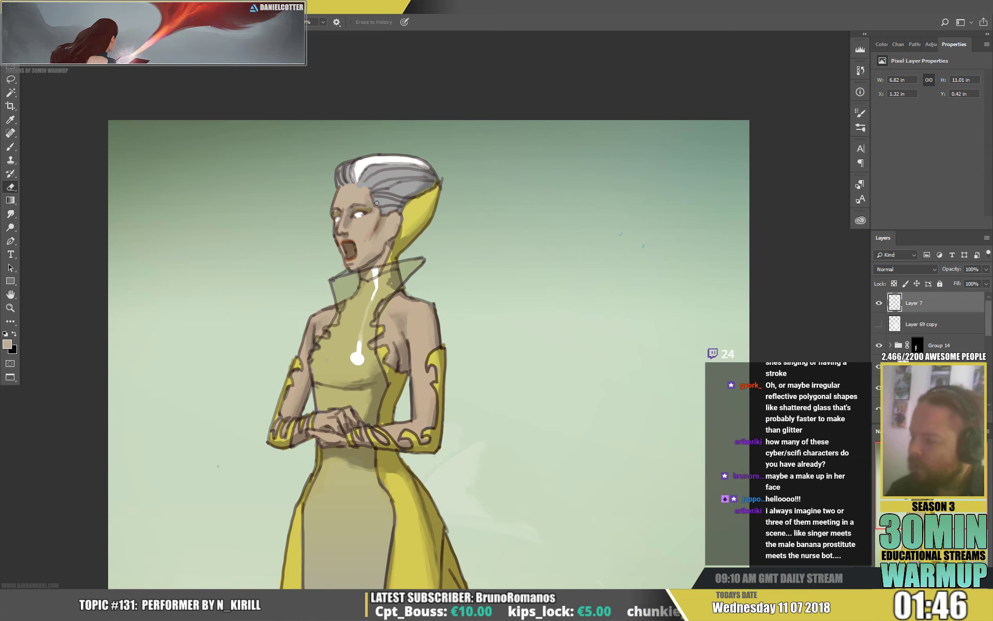
pyautogui.rightClick(392, 203)
pyautogui.moveTo(453, 166); pyautogui.dragTo(450, 166)
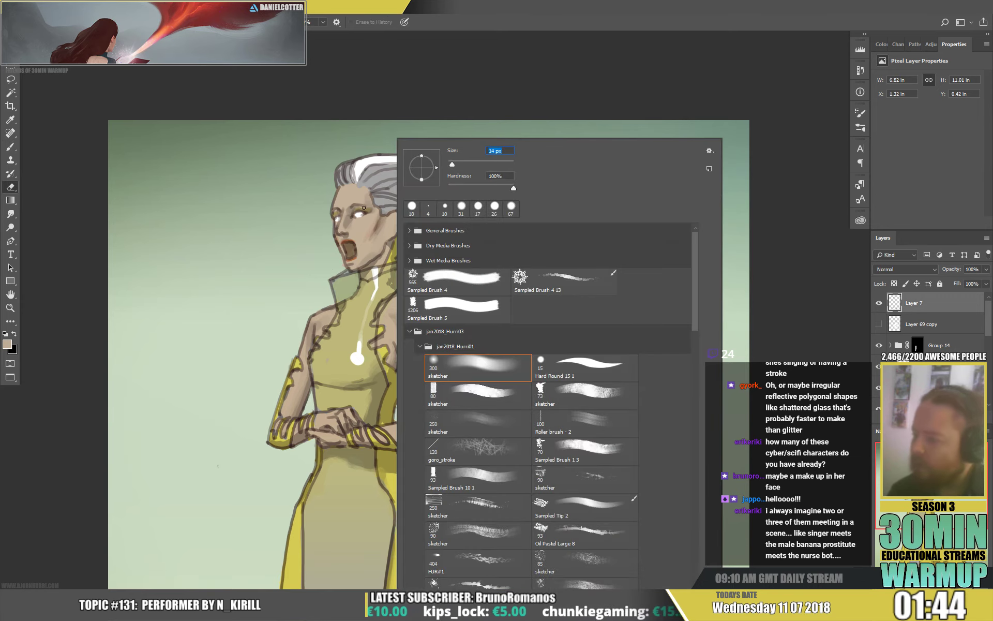
pyautogui.press('Return')
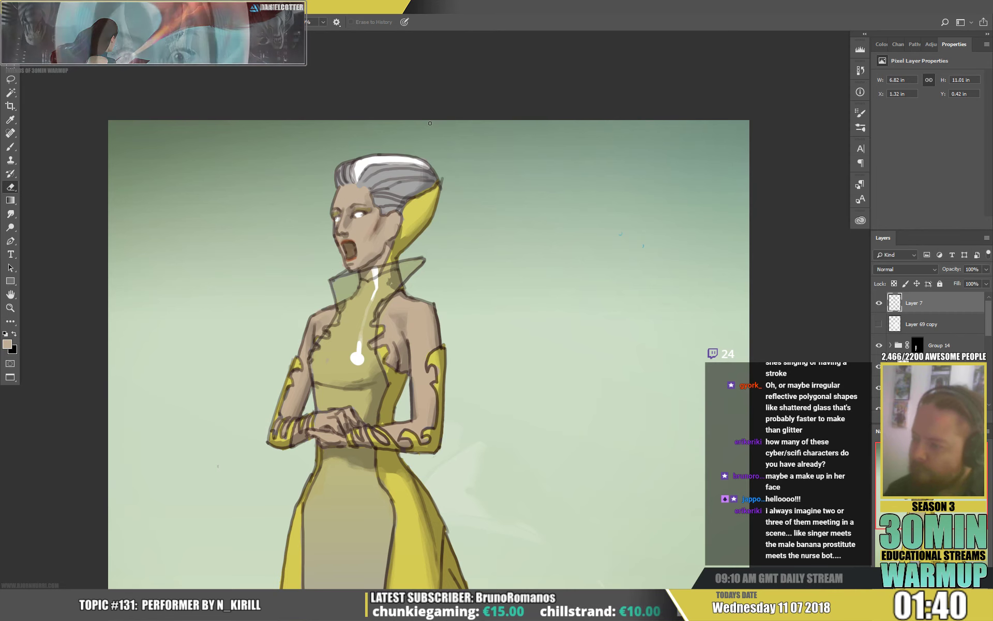
pyautogui.rightClick(373, 231)
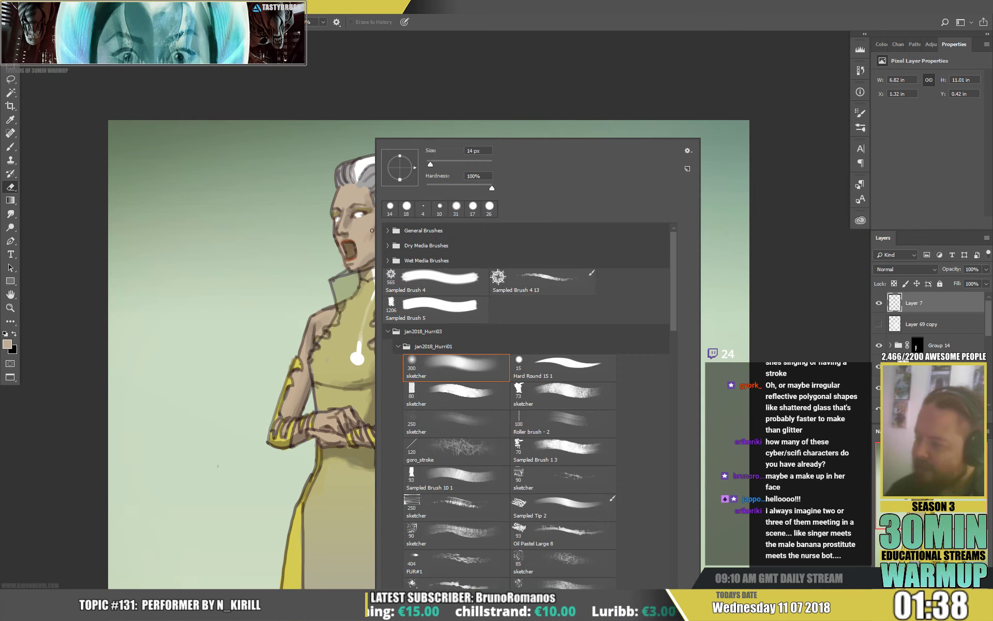
pyautogui.click(335, 236)
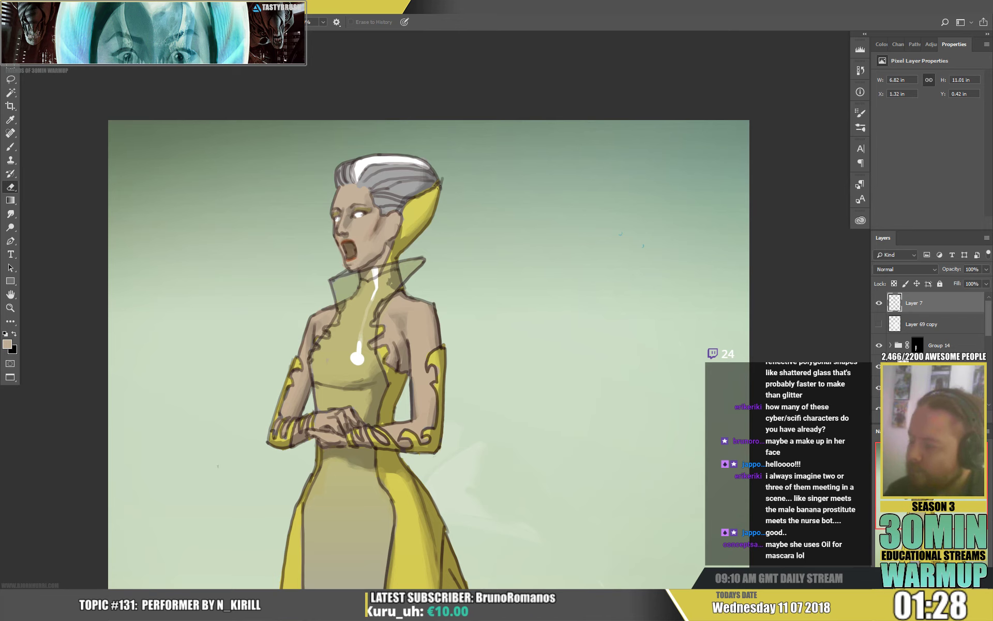
# Restore the default black and white colours and adjust the brush to a fine size for line work on Layer 7.
pyautogui.press('b')
pyautogui.press('d')
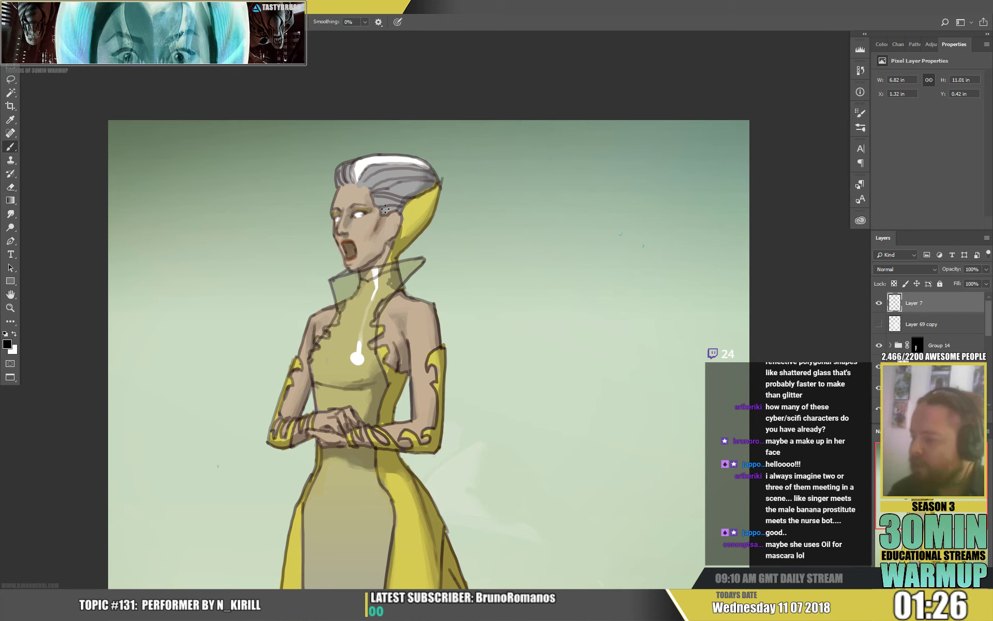
pyautogui.rightClick(390, 206)
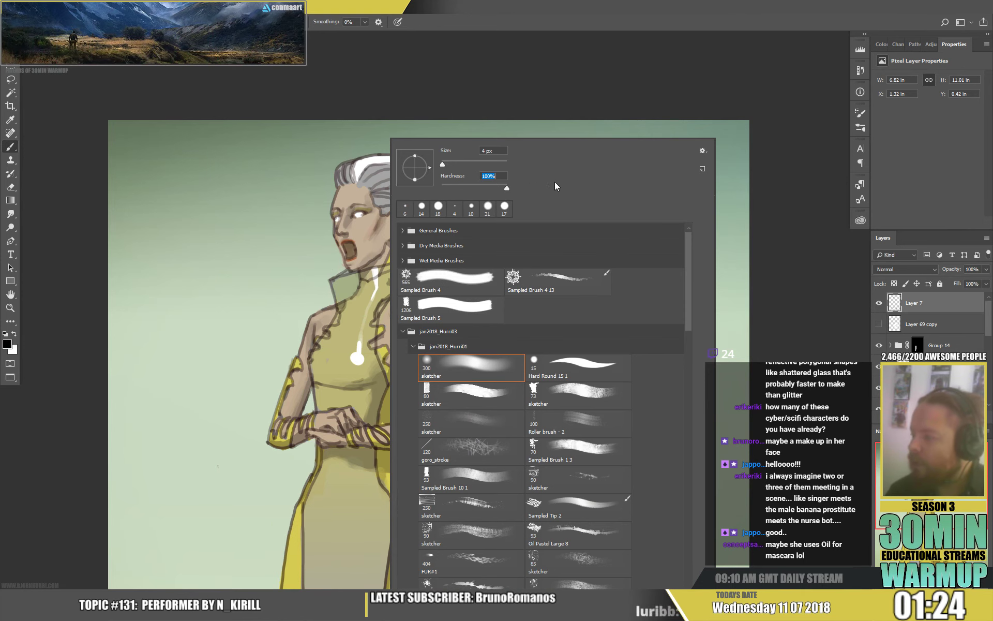
pyautogui.click(444, 163)
pyautogui.press('Return')
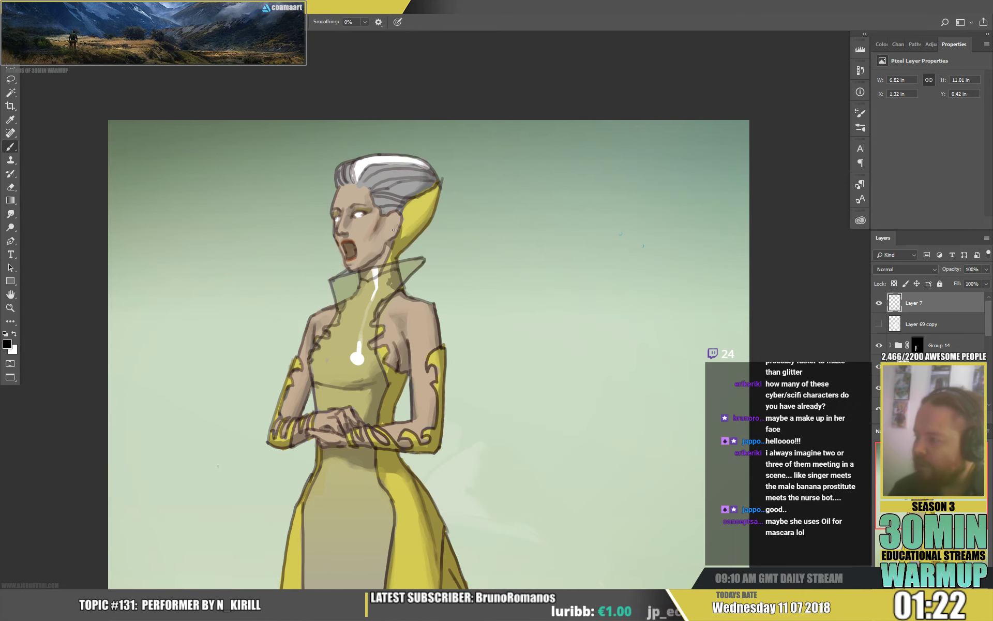
pyautogui.rightClick(407, 170)
pyautogui.click(516, 151)
pyautogui.press('Return')
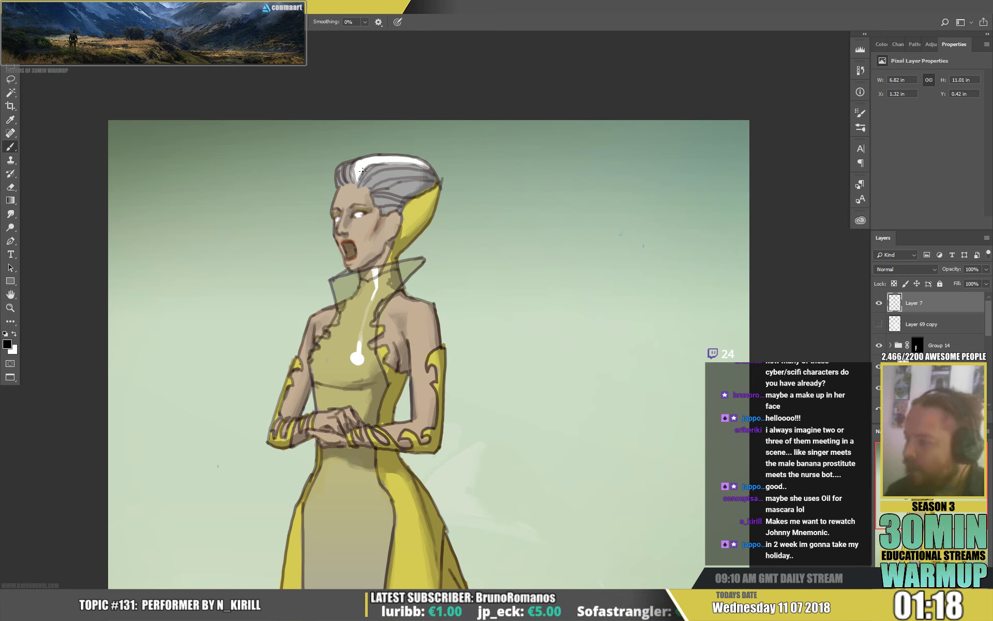
# Redraw the fine strand lines in the swept-back hair with dark brown sampled from the collar's outline.
pyautogui.press('alt')
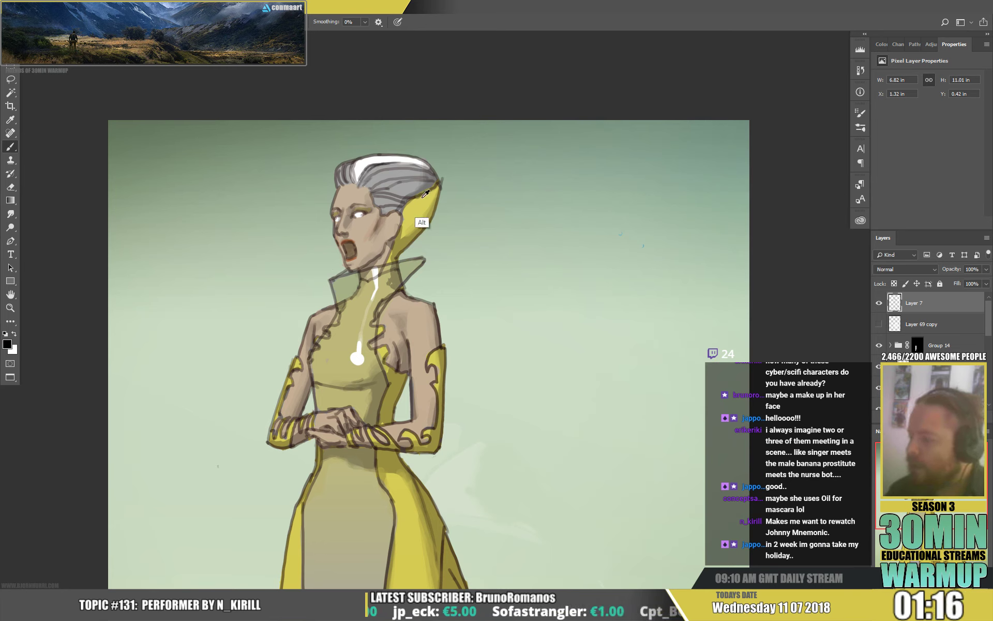
pyautogui.keyDown('alt'); pyautogui.click(423, 196); pyautogui.keyUp('alt')
pyautogui.moveTo(367, 172)
pyautogui.mouseDown()
pyautogui.moveTo(402, 164)
pyautogui.moveTo(439, 173)
pyautogui.moveTo(366, 186)
pyautogui.moveTo(400, 169)
pyautogui.mouseUp()
pyautogui.keyDown('alt'); pyautogui.click(440, 180); pyautogui.keyUp('alt')
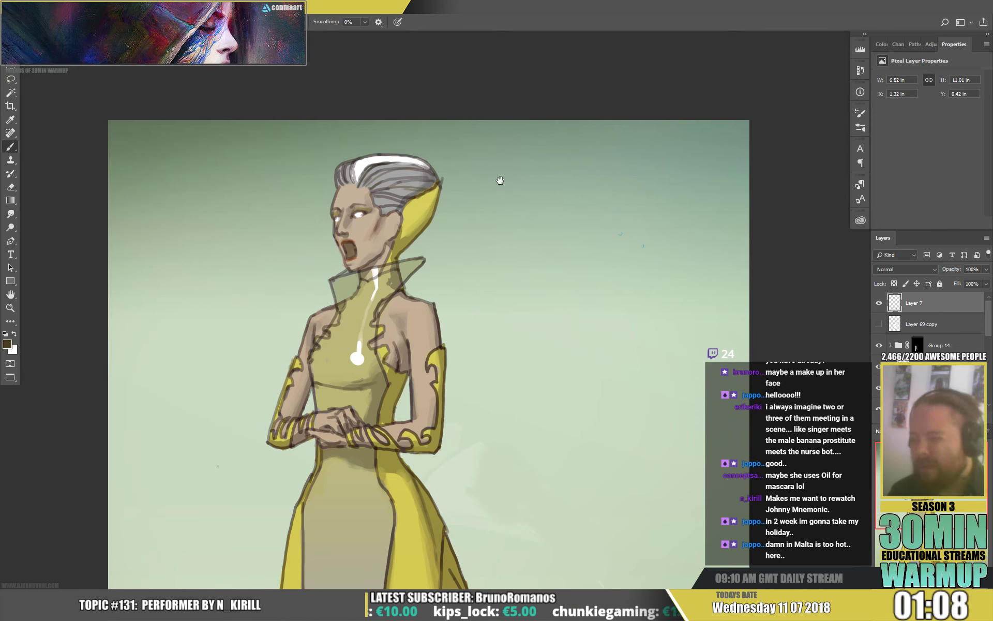
pyautogui.moveTo(499, 182); pyautogui.dragTo(490, 180)
pyautogui.moveTo(332, 163); pyautogui.dragTo(339, 181)
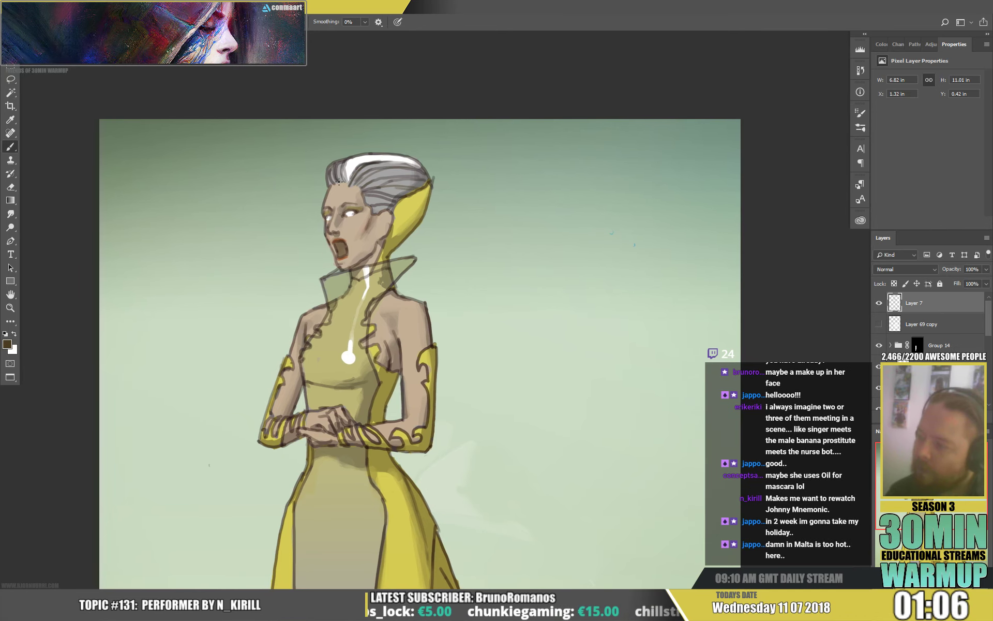
# Add a new Normal layer above the makeup layer and paint a white highlight across the side of the hair.
pyautogui.click(931, 366)
pyautogui.press('d')
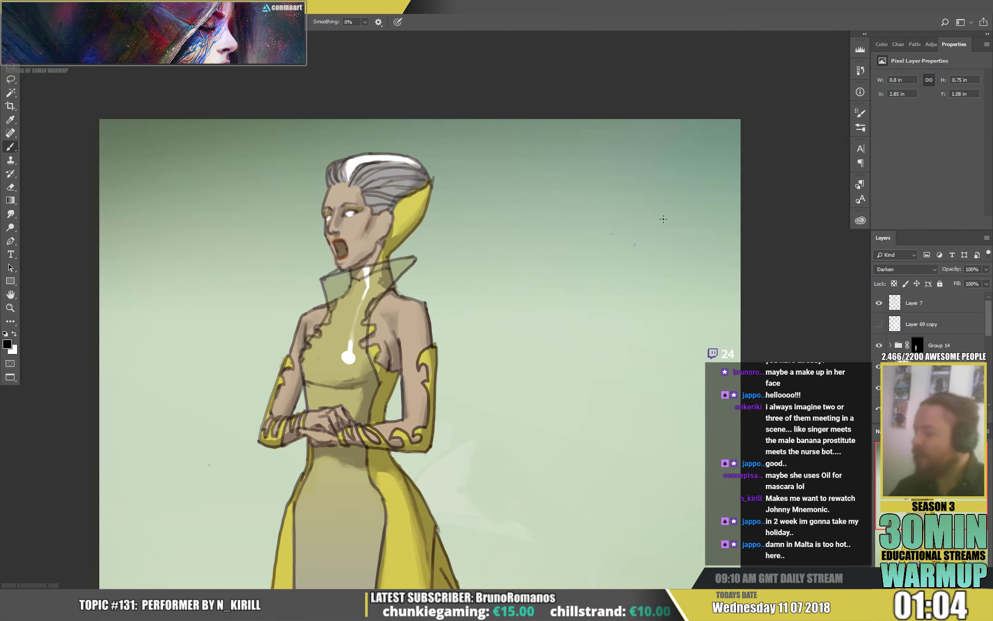
pyautogui.press('x')
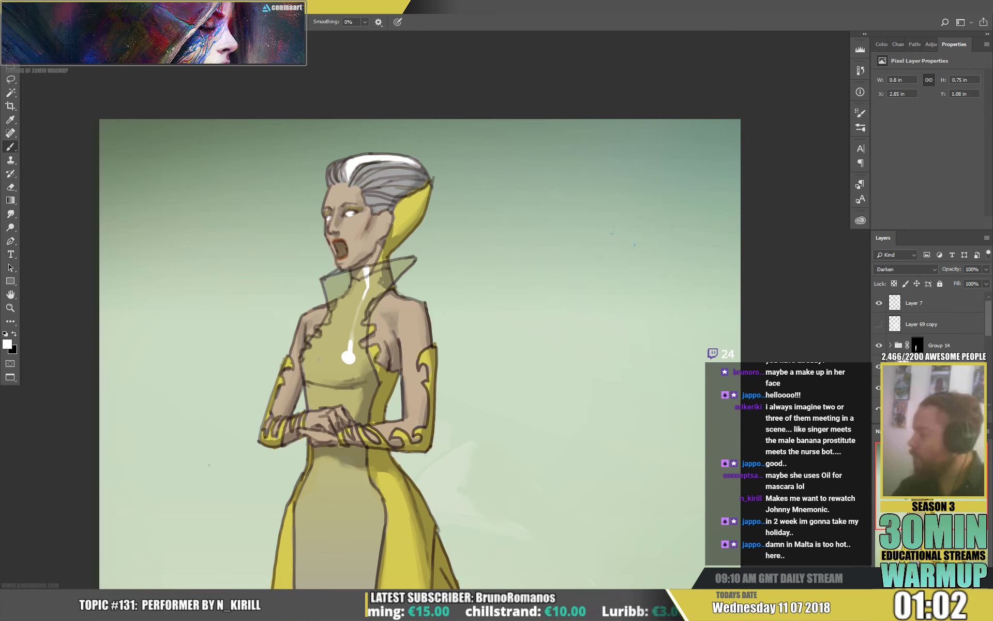
pyautogui.click(966, 417)
pyautogui.press('x')
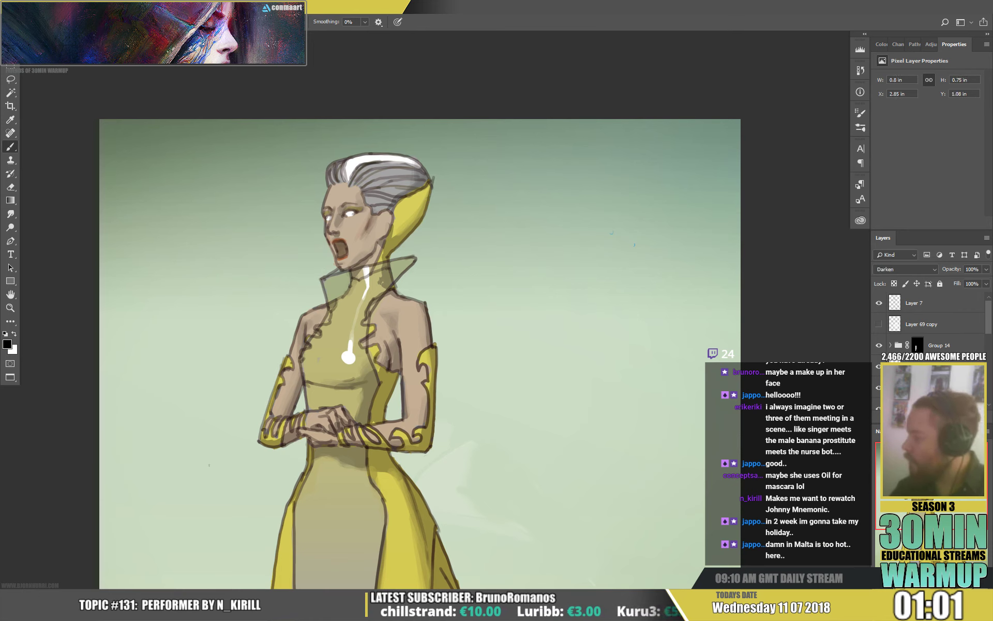
pyautogui.press('x')
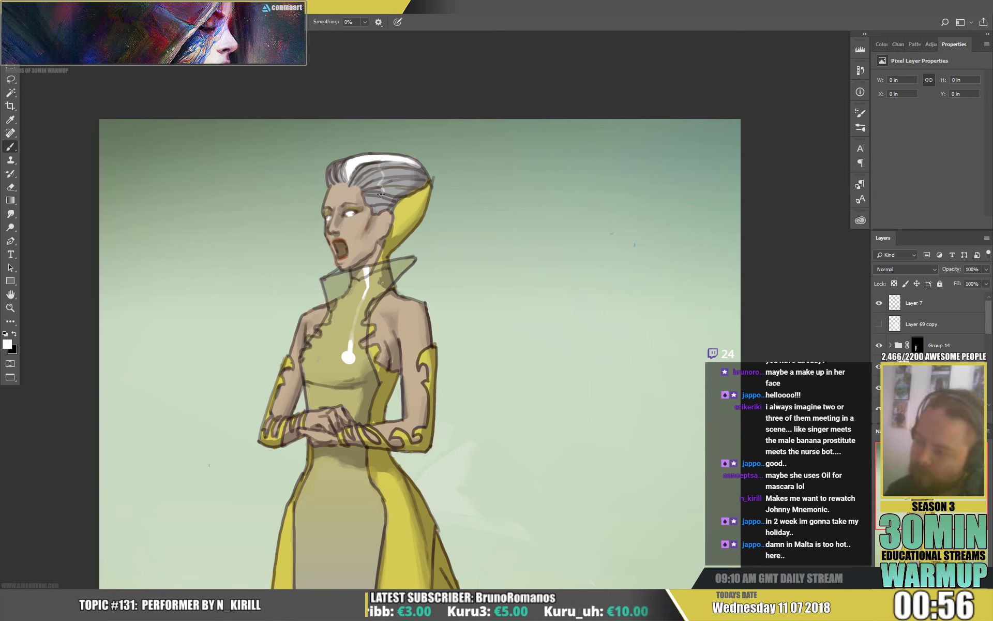
pyautogui.moveTo(380, 193); pyautogui.dragTo(383, 177)
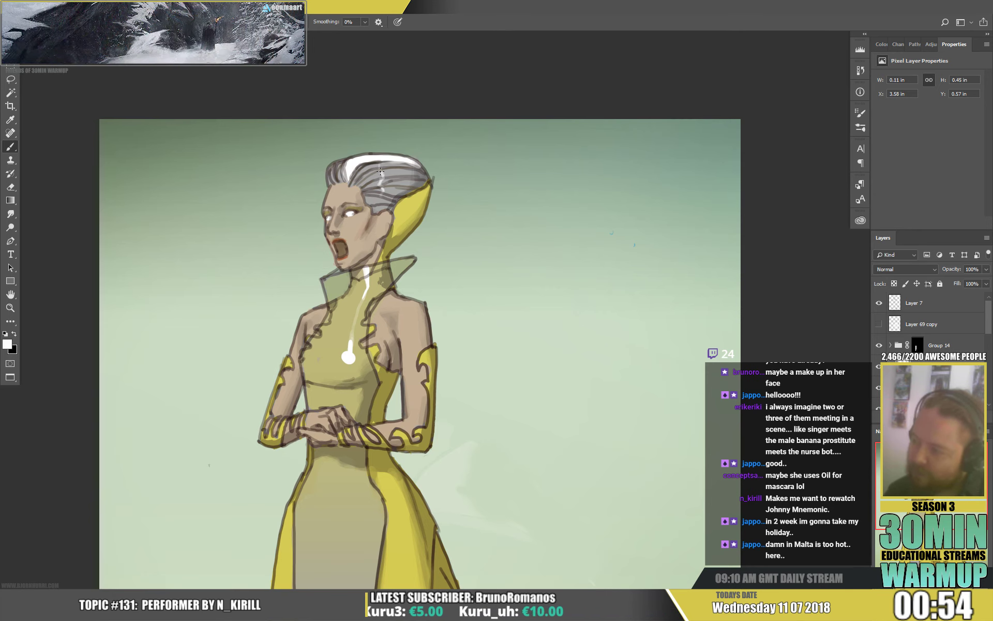
# Refine the white hair highlight by alternating between the eraser and short brush strokes.
pyautogui.moveTo(463, 228)
pyautogui.mouseDown()
pyautogui.moveTo(510, 171)
pyautogui.moveTo(537, 181)
pyautogui.moveTo(553, 217)
pyautogui.mouseUp()
pyautogui.press('e')
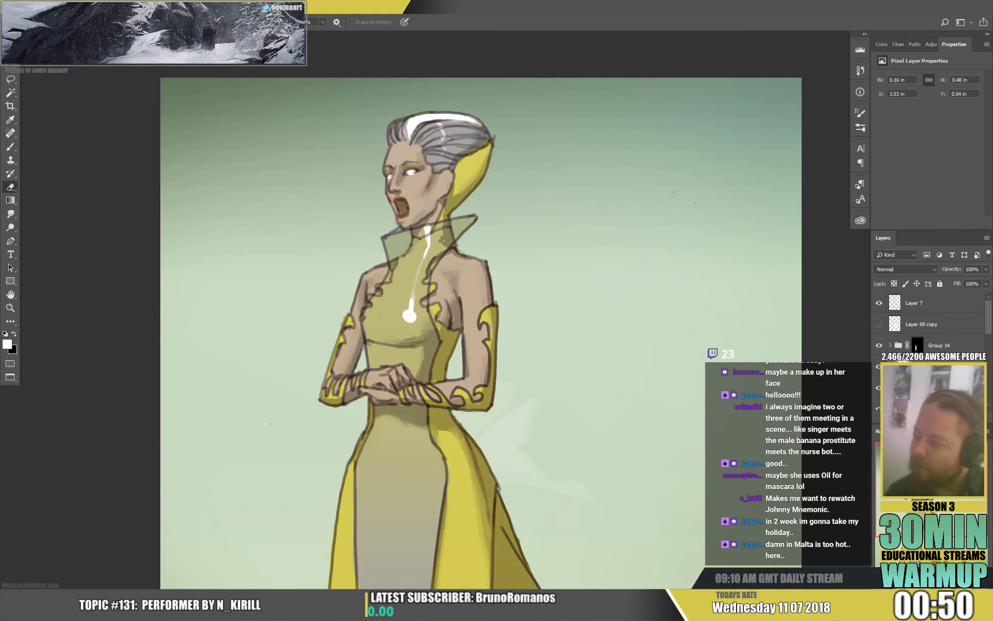
pyautogui.press('b')
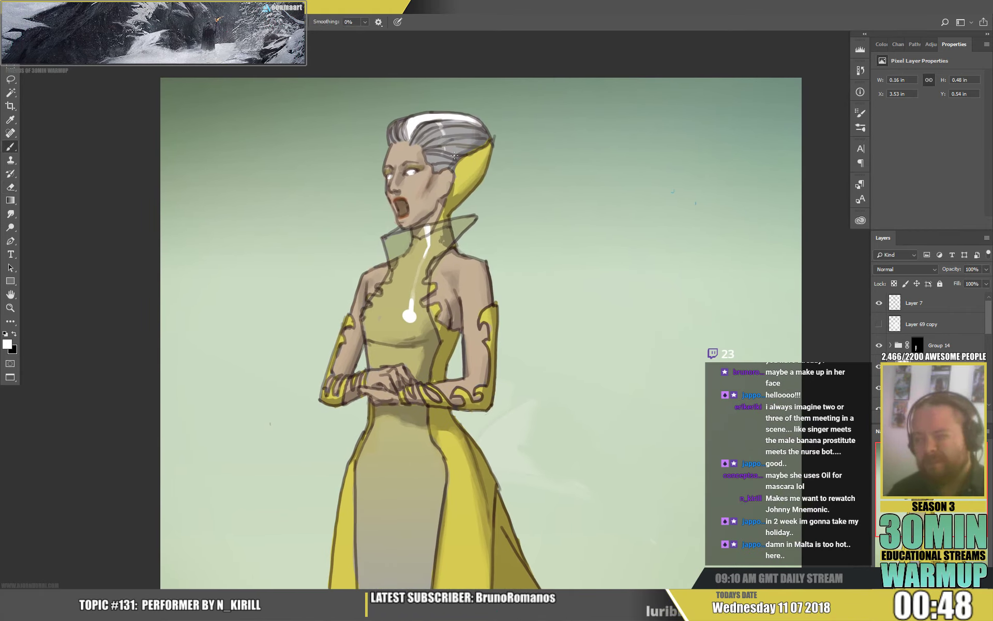
pyautogui.moveTo(444, 139); pyautogui.dragTo(450, 154)
pyautogui.press('e')
pyautogui.press('b')
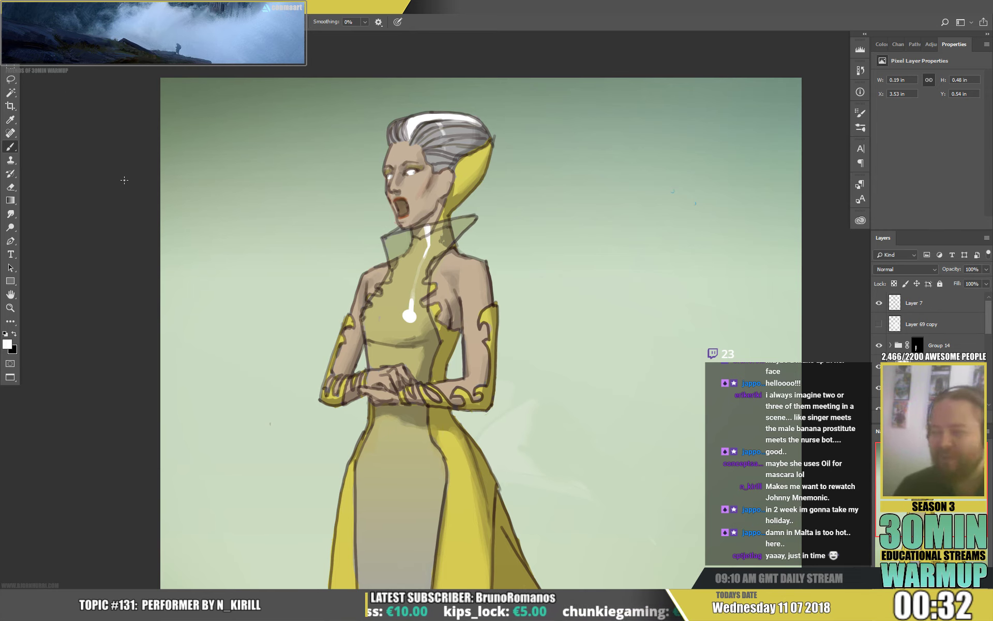
# Touch up the edge where the hair meets the collar's tip with sampled grey and yellow tones.
pyautogui.hotkey('ctrl', '-')
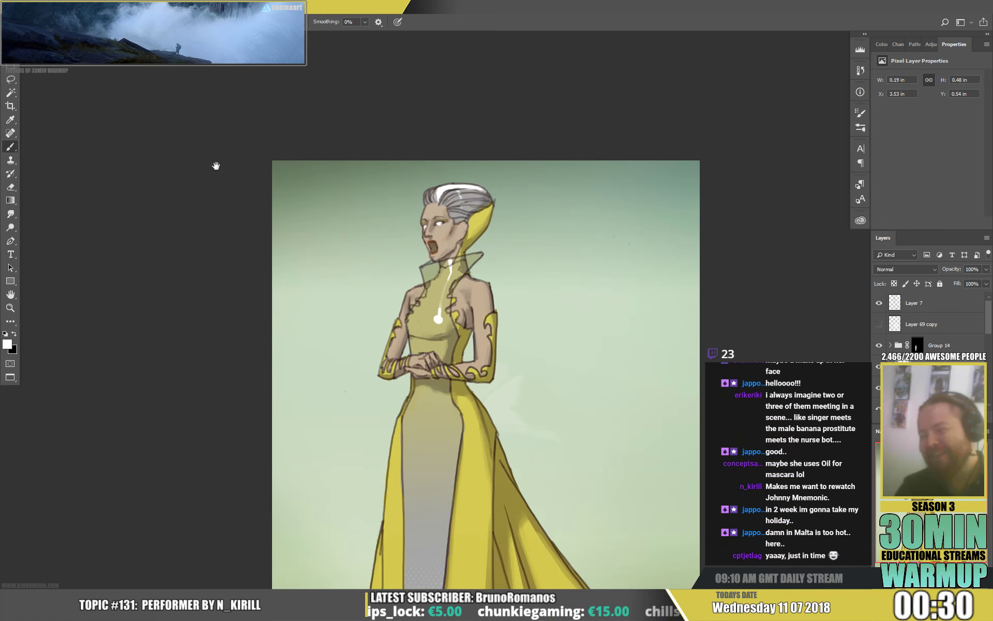
pyautogui.moveTo(506, 332); pyautogui.dragTo(448, 220)
pyautogui.moveTo(533, 345); pyautogui.dragTo(532, 330)
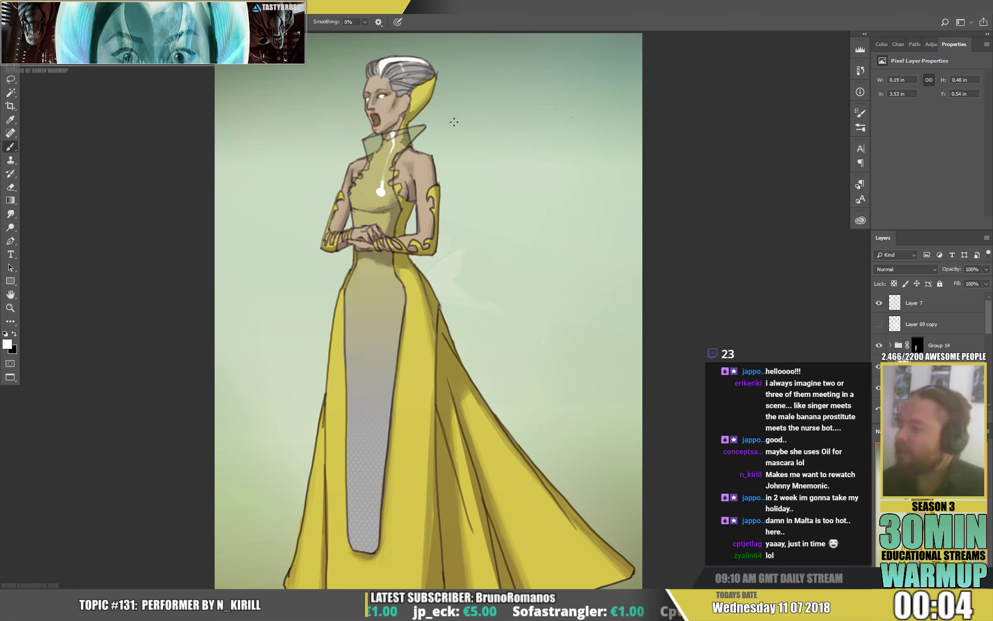
pyautogui.keyDown('alt'); pyautogui.click(428, 76); pyautogui.keyUp('alt')
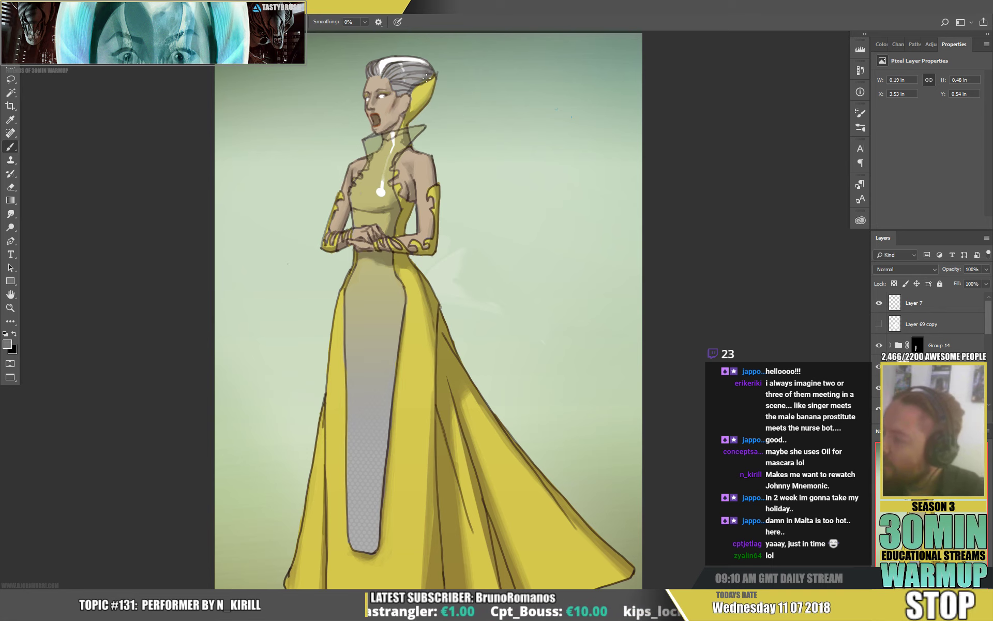
pyautogui.keyDown('alt'); pyautogui.click(436, 73); pyautogui.keyUp('alt')
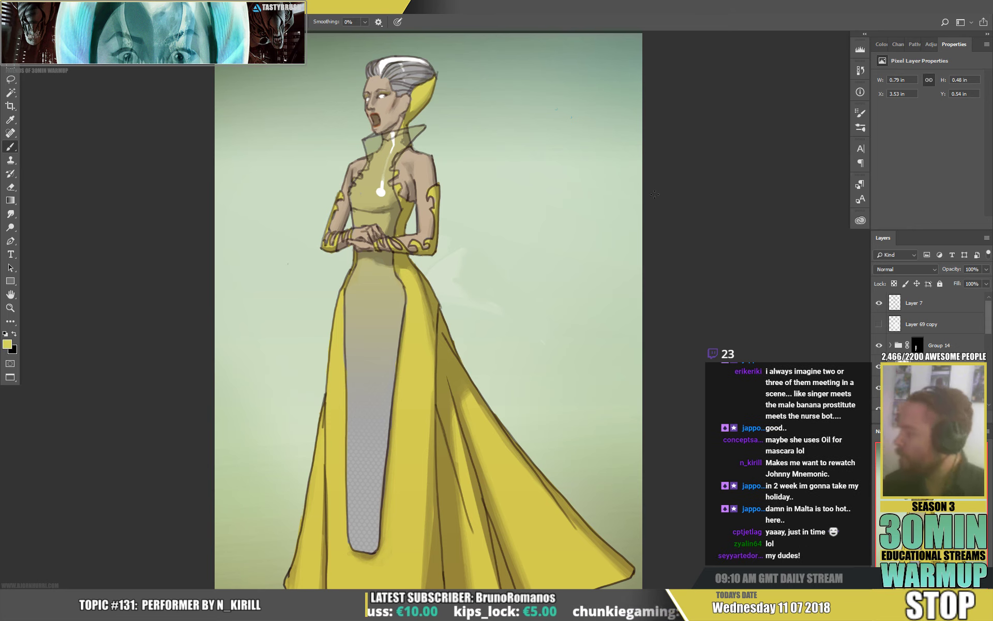
# Repaint the collar's tip on a new layer above Layer 7 with sampled yellow and dark brown outline tones.
pyautogui.click(936, 310)
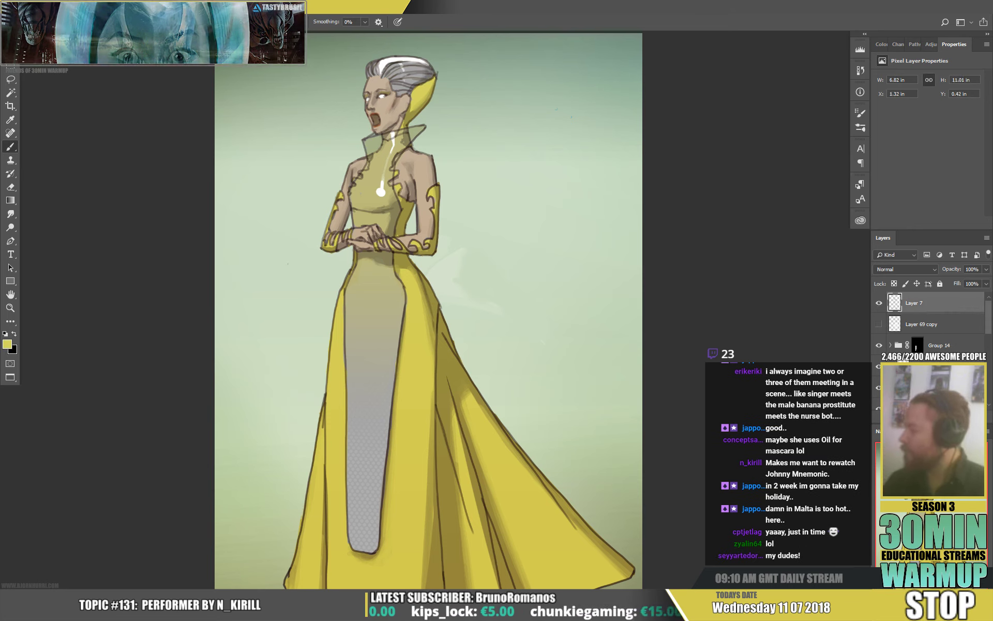
pyautogui.click(436, 73)
pyautogui.keyDown('alt'); pyautogui.click(435, 74); pyautogui.keyUp('alt')
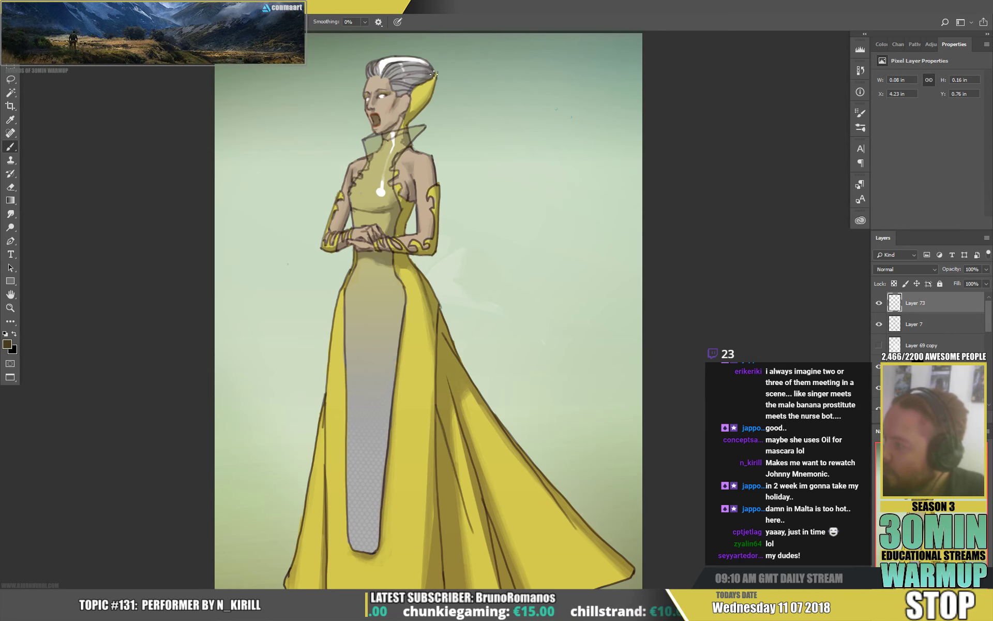
pyautogui.moveTo(438, 77); pyautogui.dragTo(445, 62)
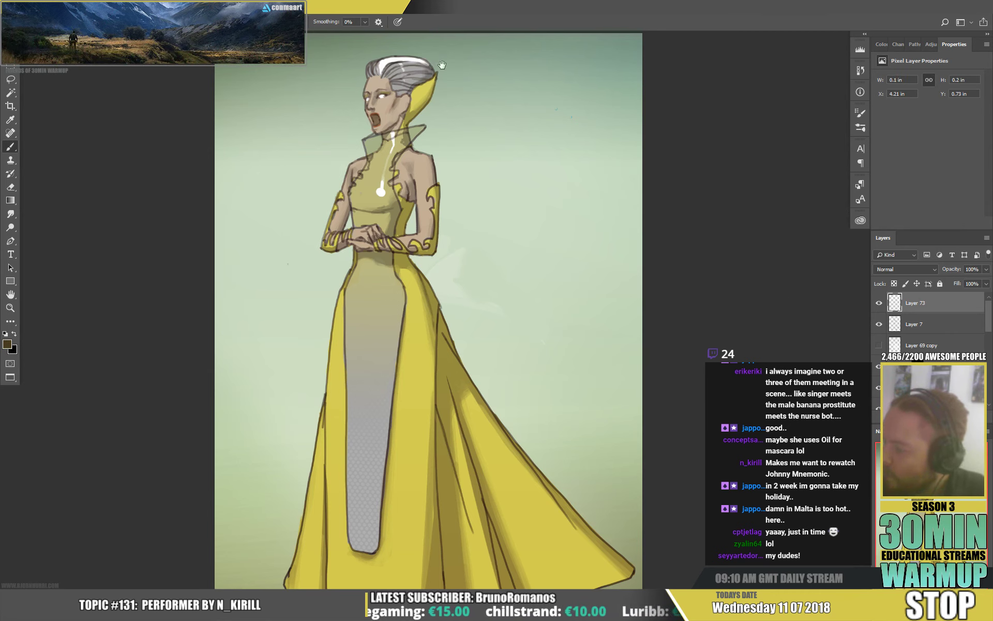
pyautogui.scroll(-2, 507, 140)
pyautogui.hotkey('ctrl', '-')
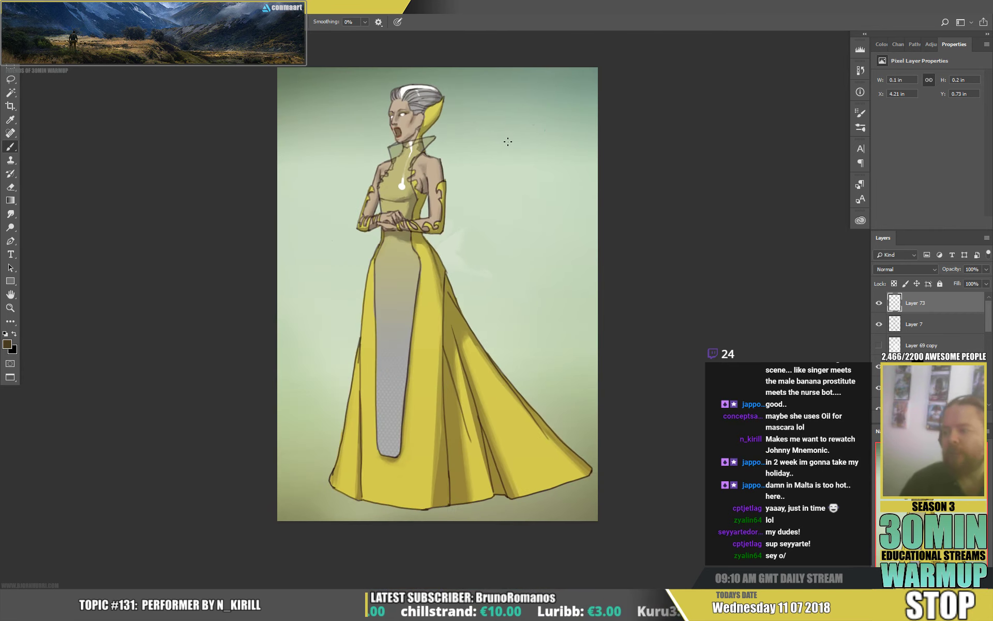
pyautogui.moveTo(458, 380); pyautogui.dragTo(494, 392)
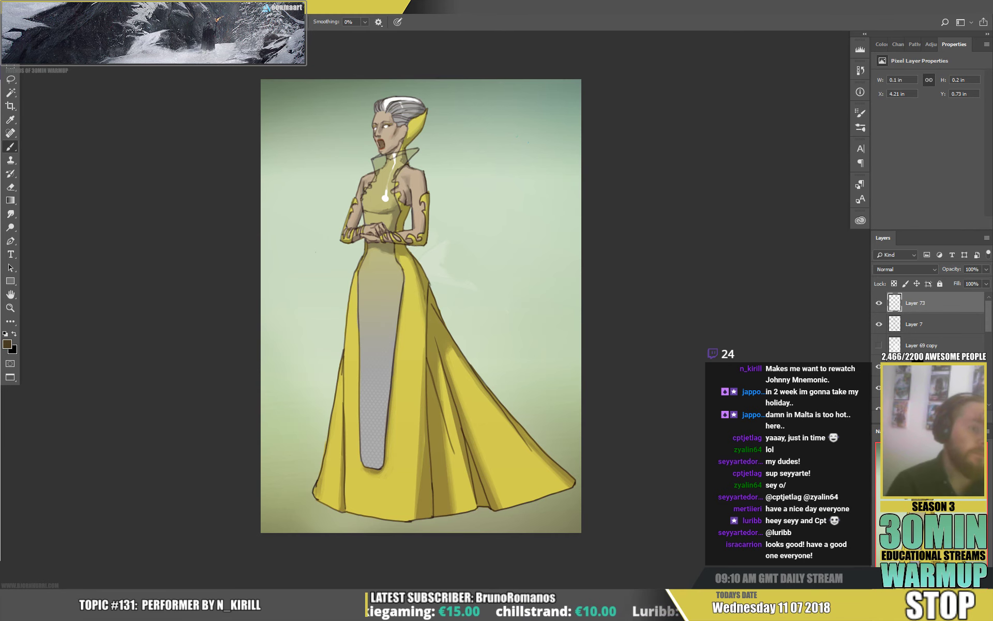
# Switch to Twitch, examine the live channels in the Creative category, and return to the performer painting in Photoshop.
pyautogui.moveTo(0, 86); pyautogui.dragTo(309, 85)
pyautogui.doubleClick(309, 85)
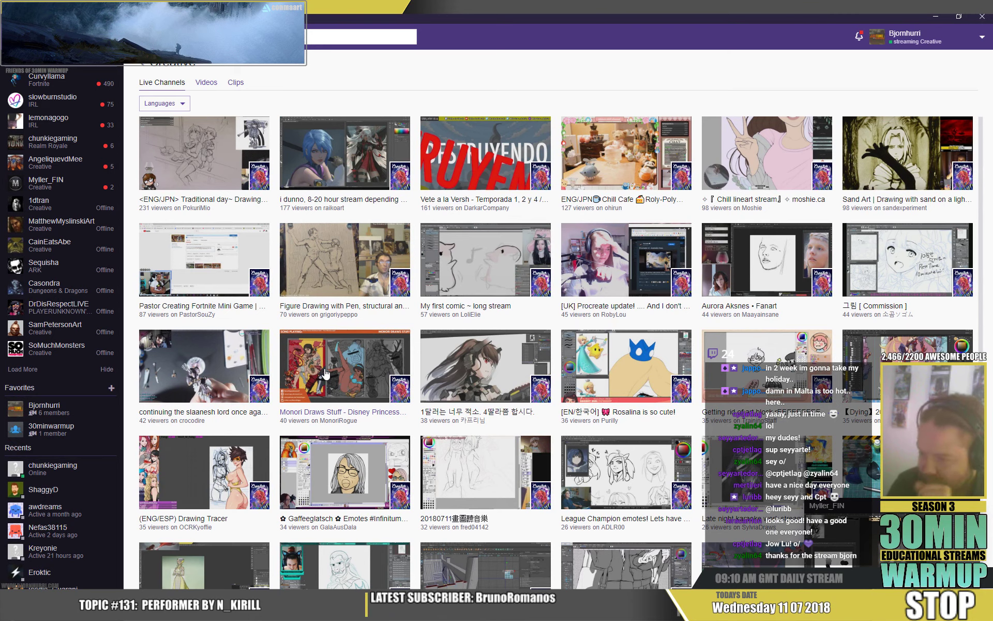
pyautogui.scroll(-1, 381, 451)
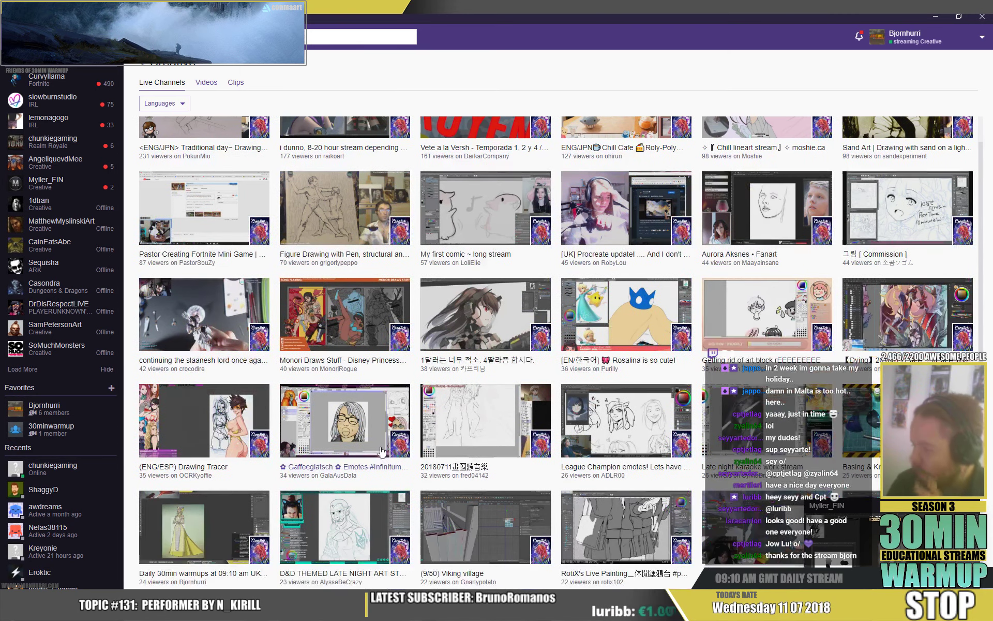
pyautogui.scroll(-3, 382, 451)
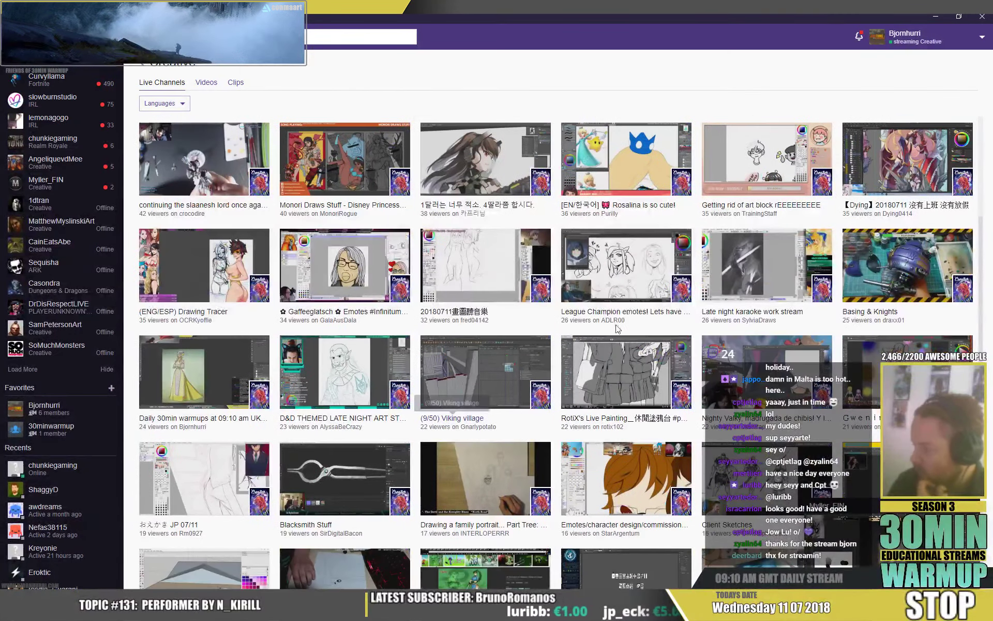
pyautogui.scroll(-2, 514, 327)
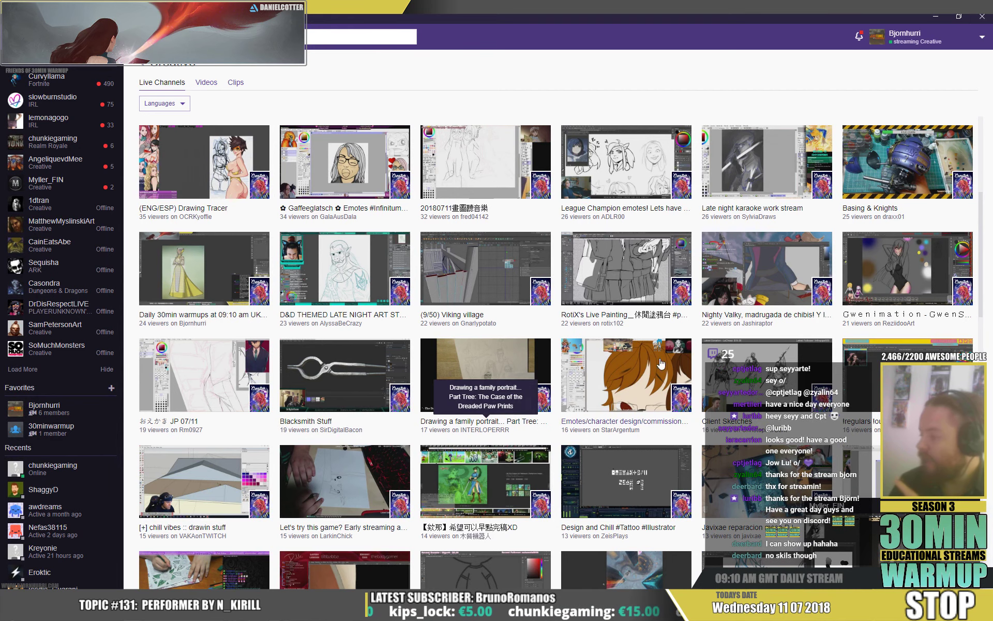
pyautogui.scroll(-1, 739, 340)
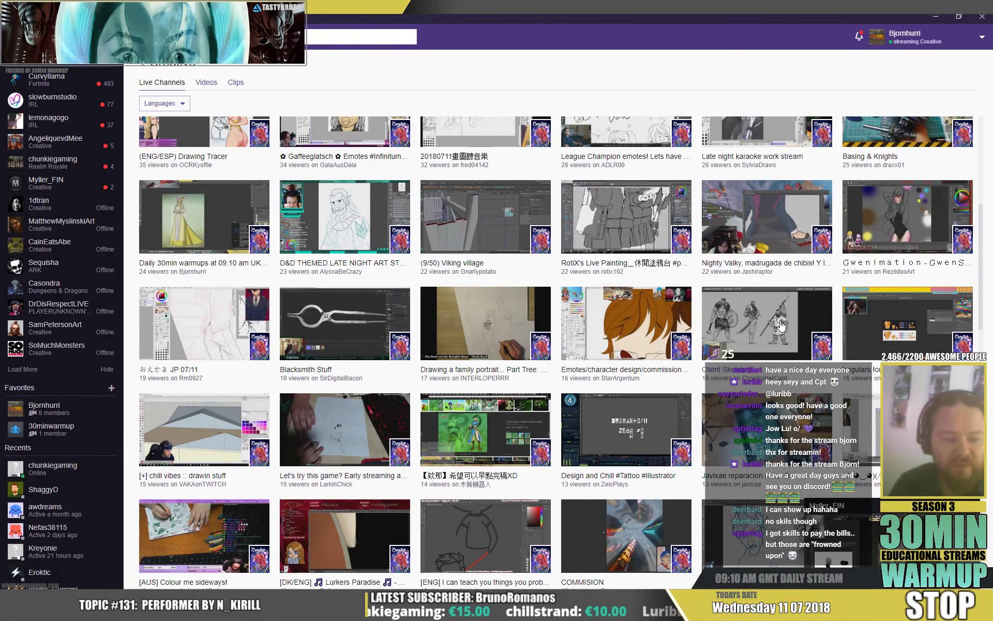
pyautogui.scroll(7, 542, 301)
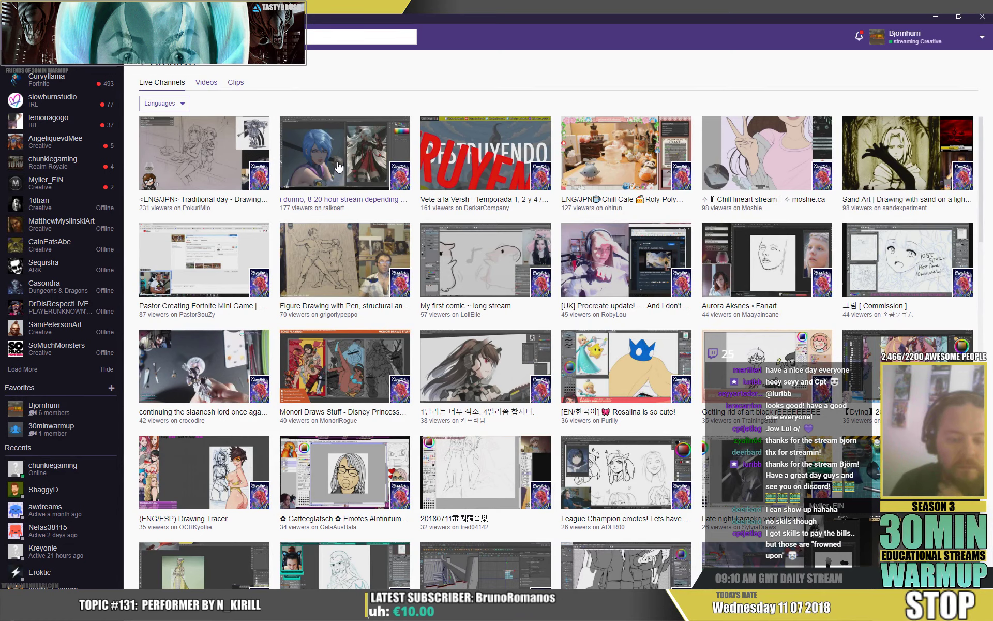
pyautogui.scroll(-2, 338, 166)
pyautogui.scroll(-5, 715, 357)
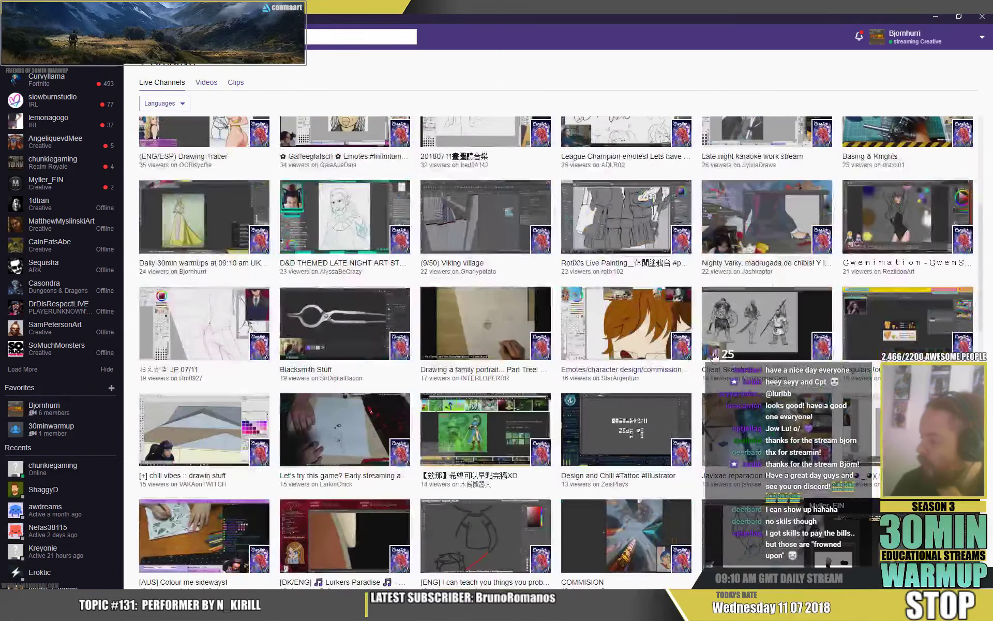
pyautogui.scroll(7, 312, 118)
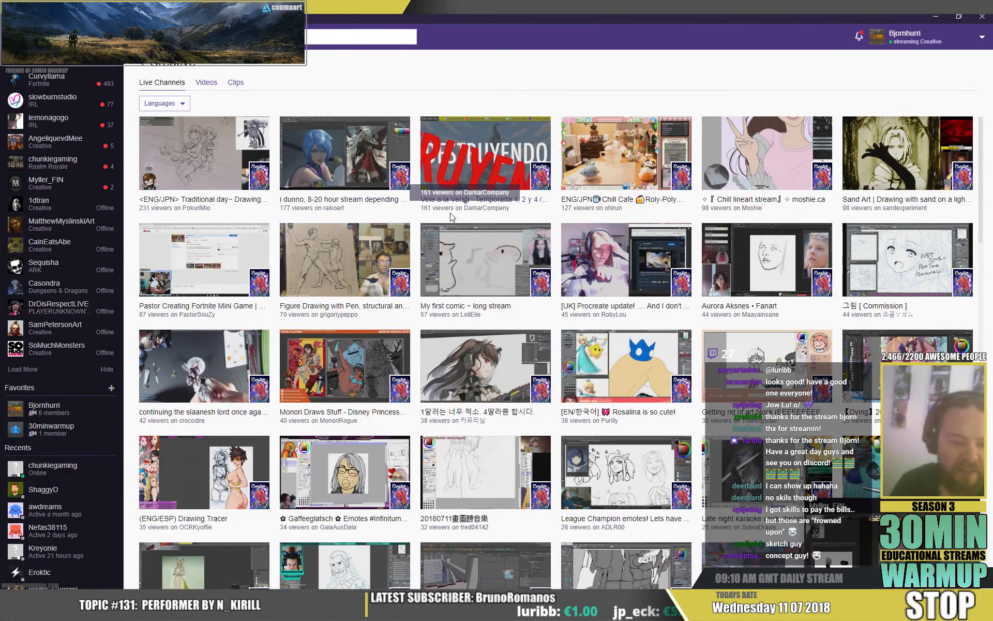
pyautogui.scroll(-3, 455, 233)
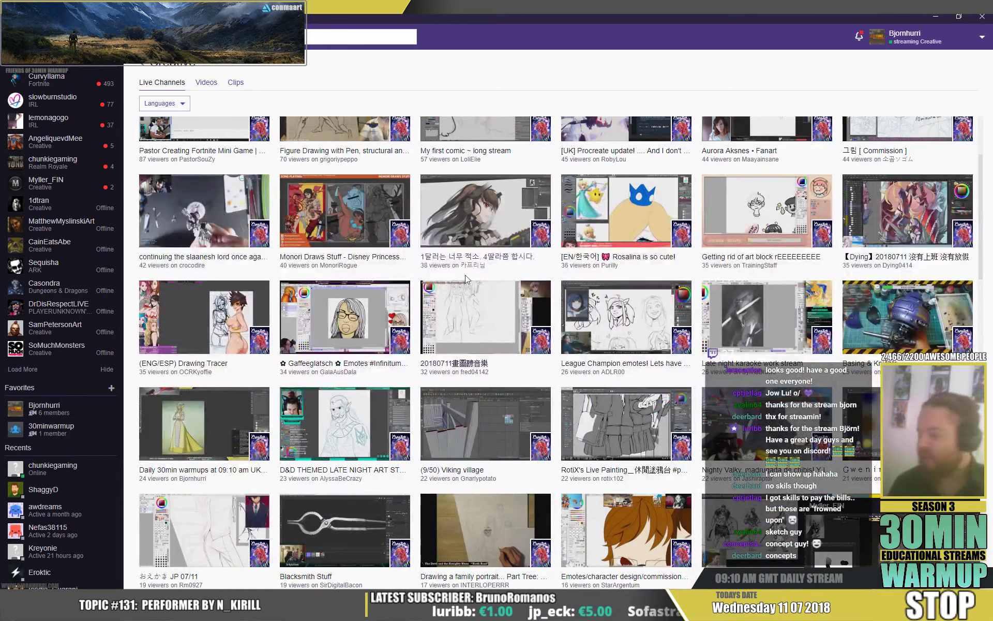
pyautogui.scroll(-4, 465, 280)
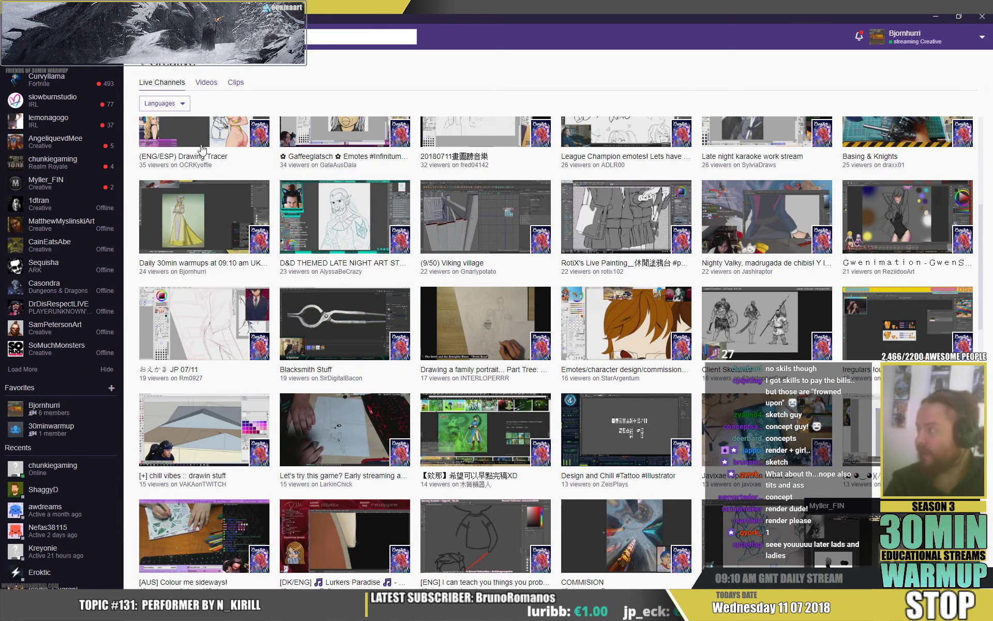
pyautogui.click(935, 16)
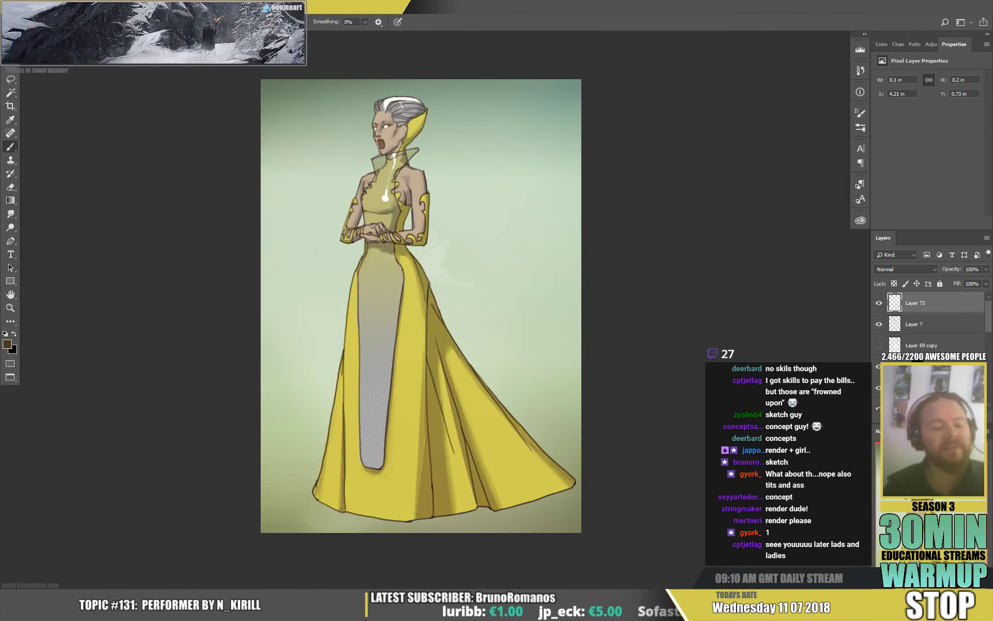